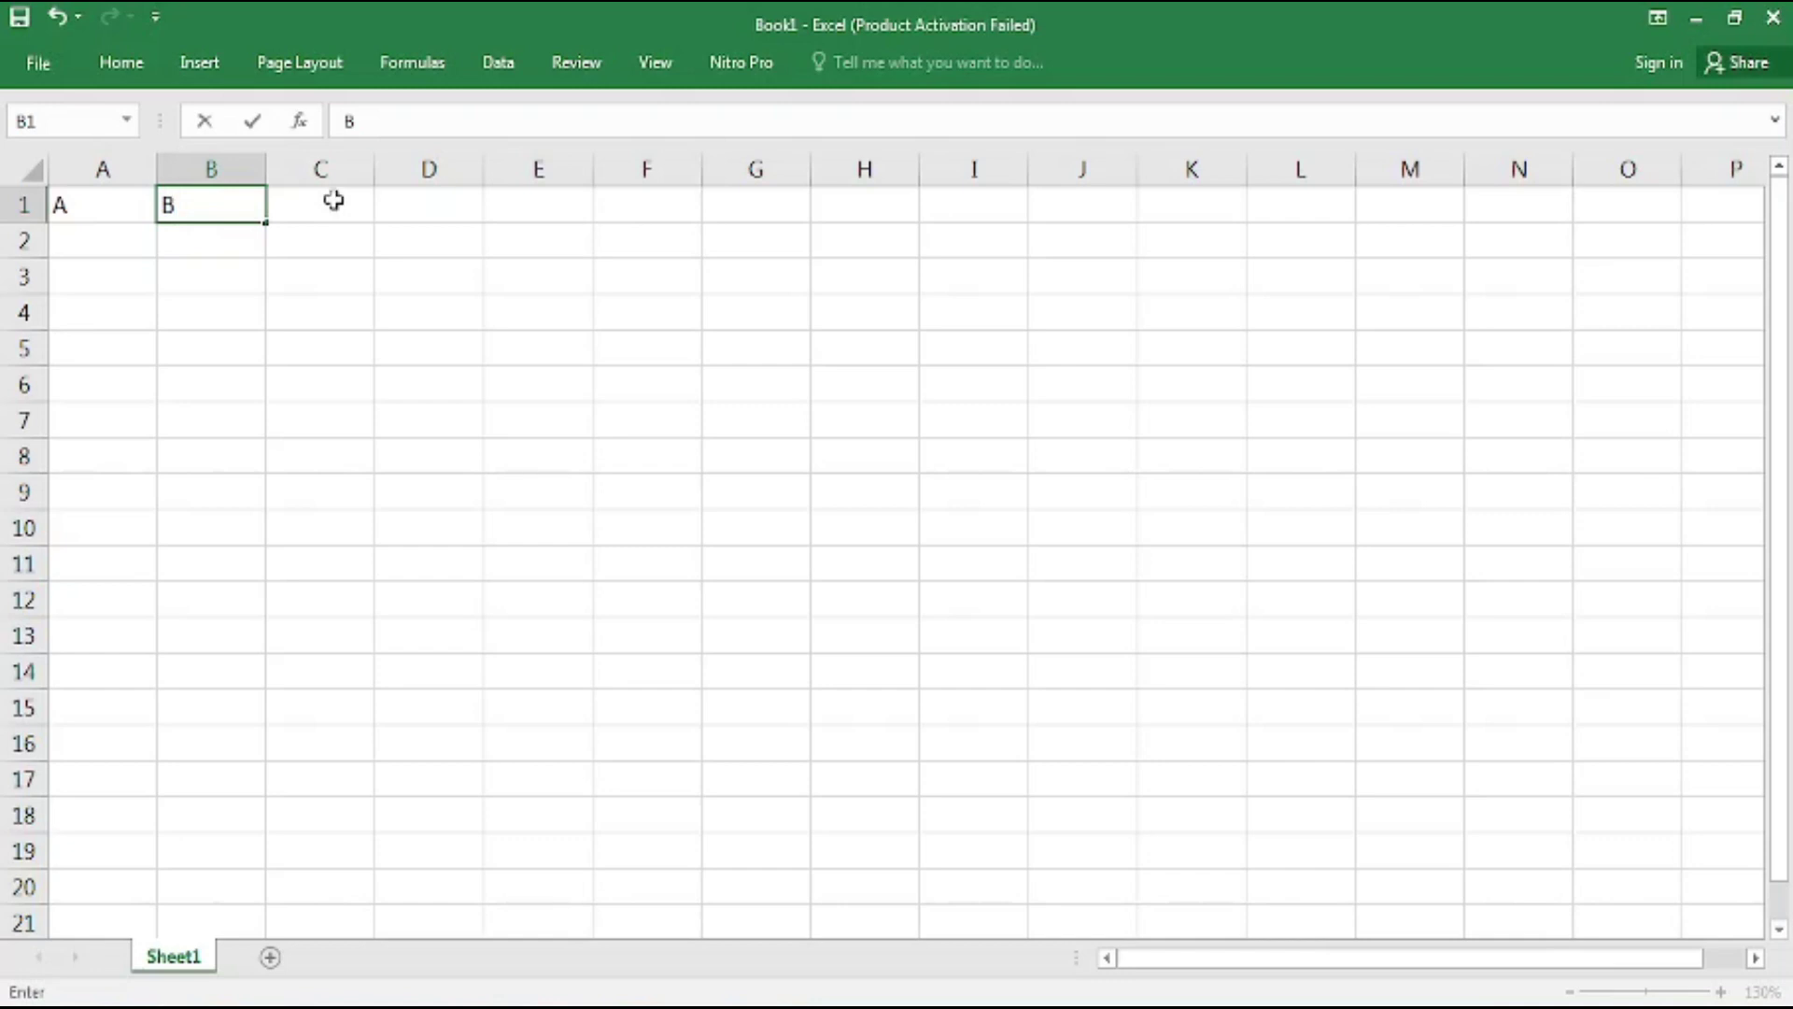
# Enter "W SL" in A2 under heading A and "SL" in B2 under heading B.
pyautogui.click(87, 207)
pyautogui.click(82, 232)
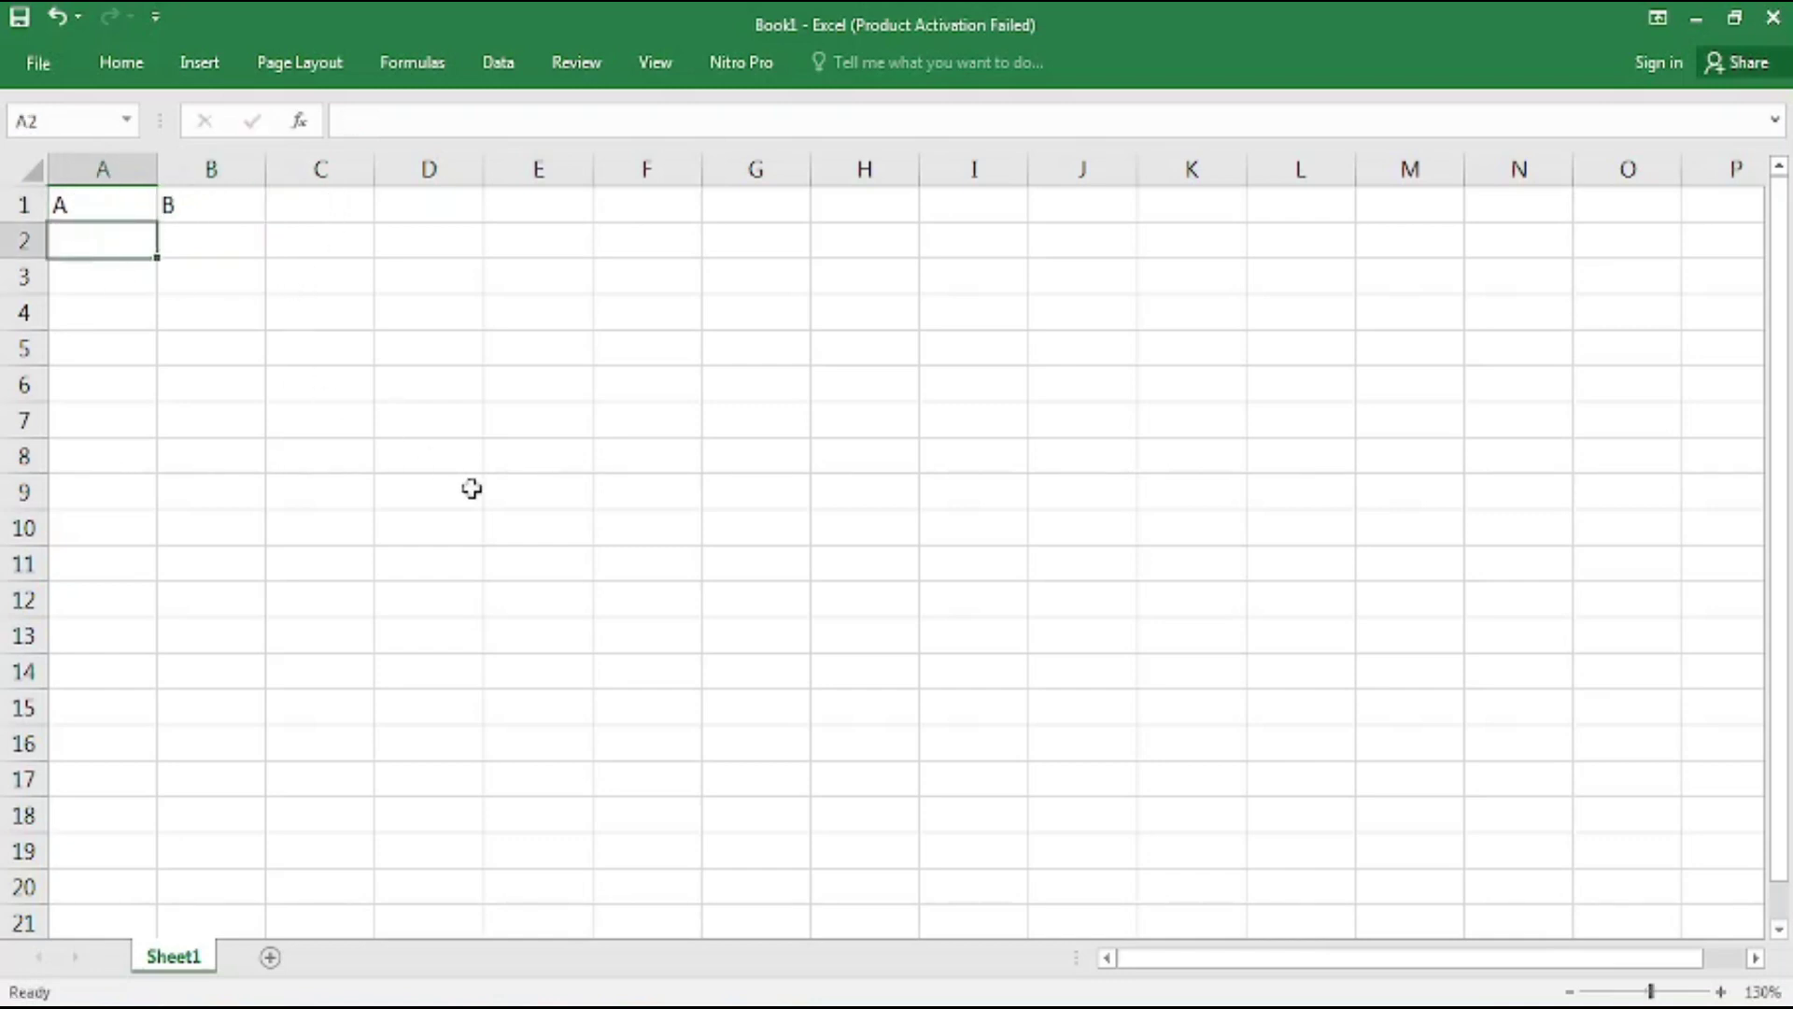
pyautogui.write('W SL')
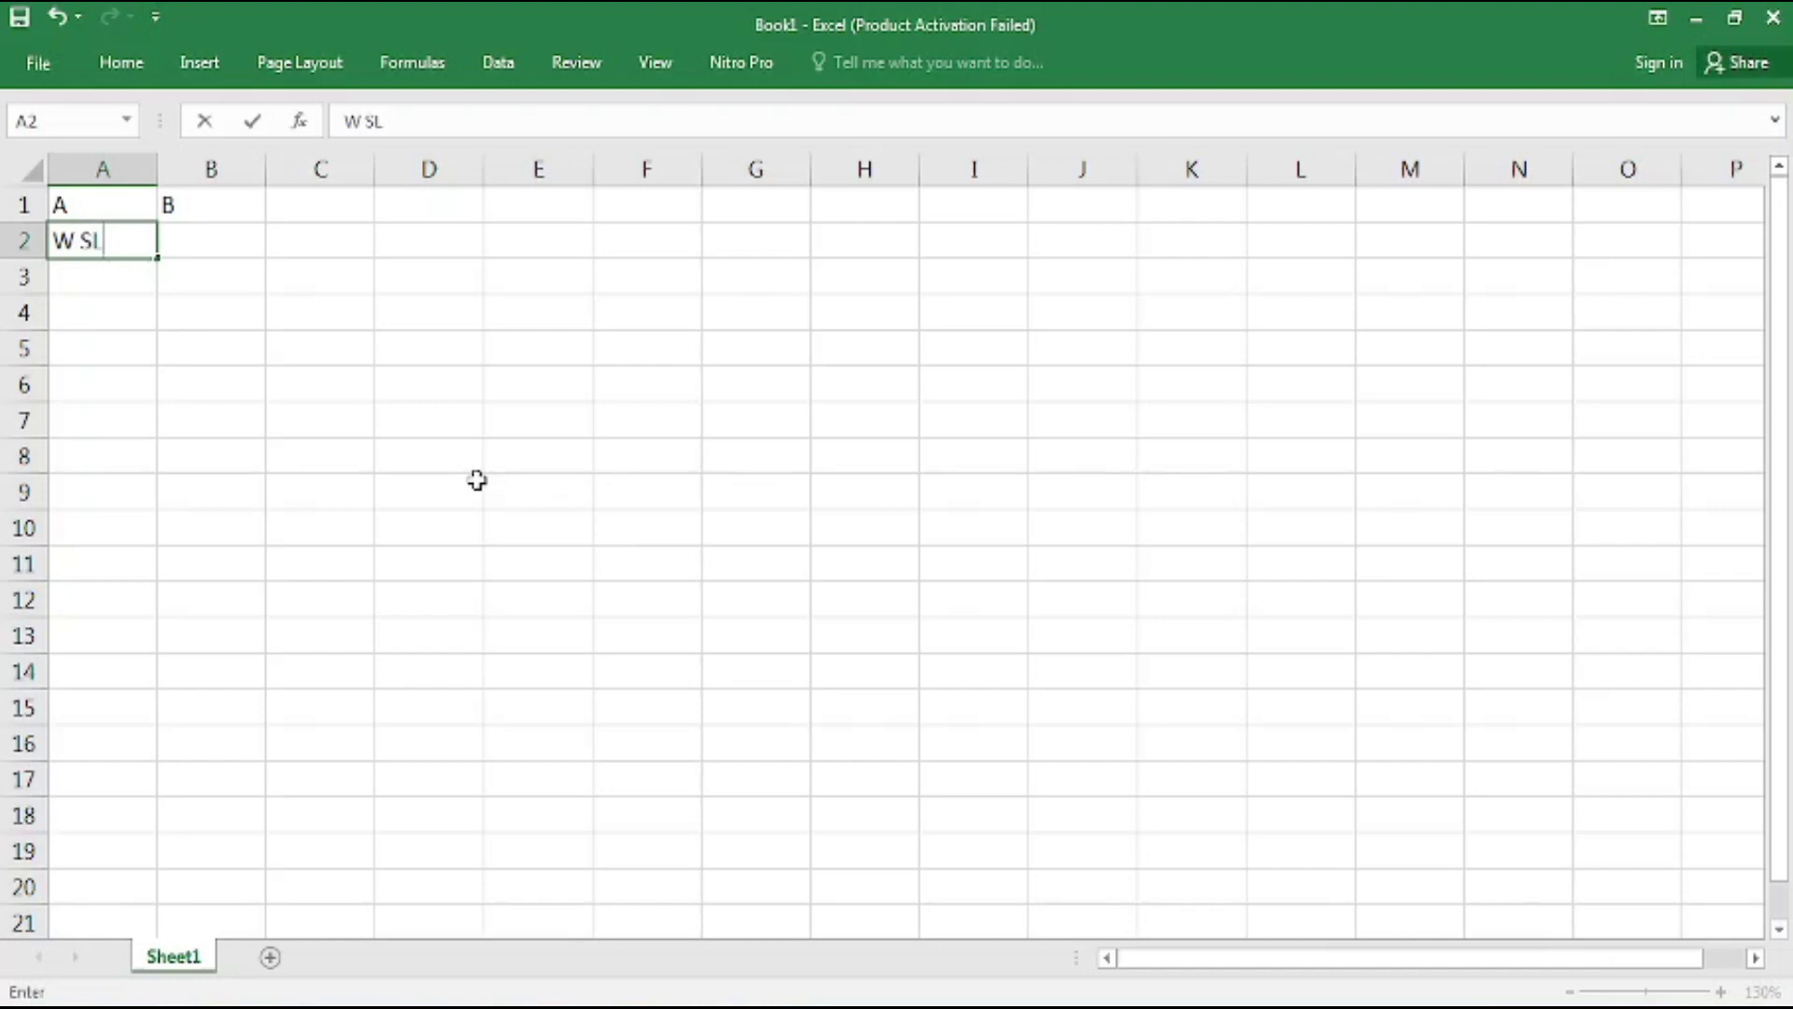
pyautogui.click(191, 247)
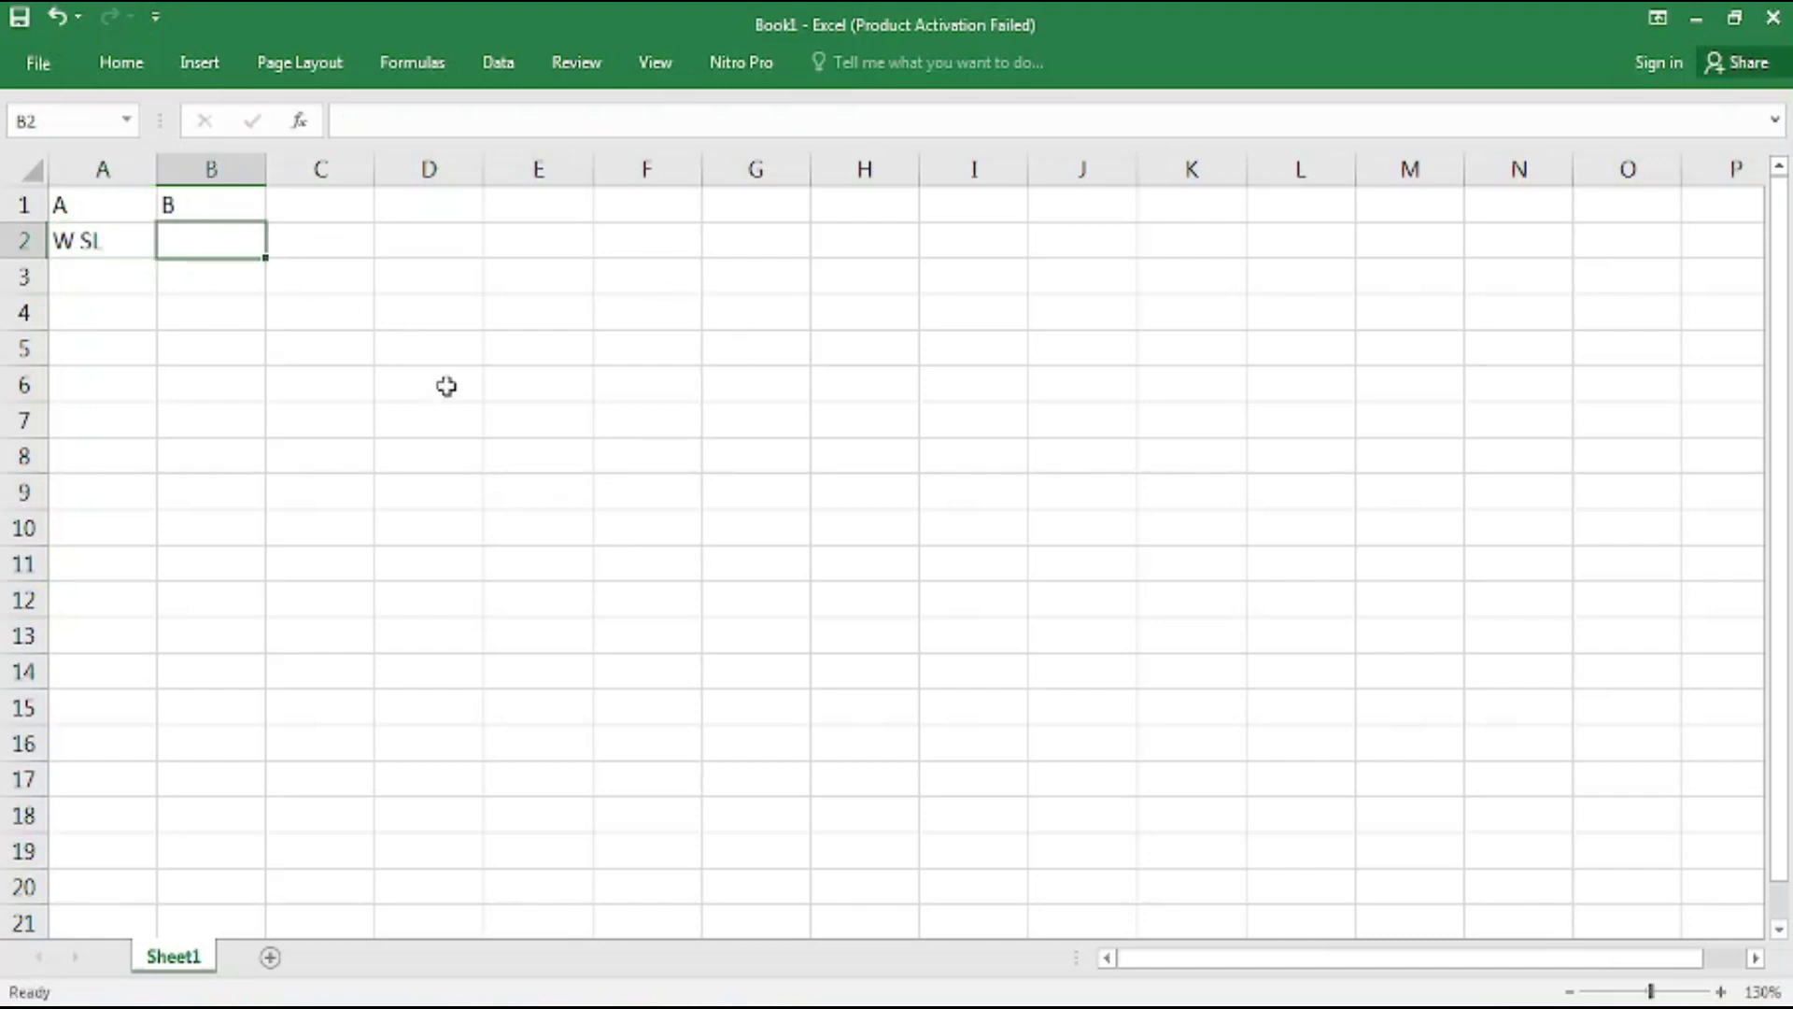
pyautogui.write('SL')
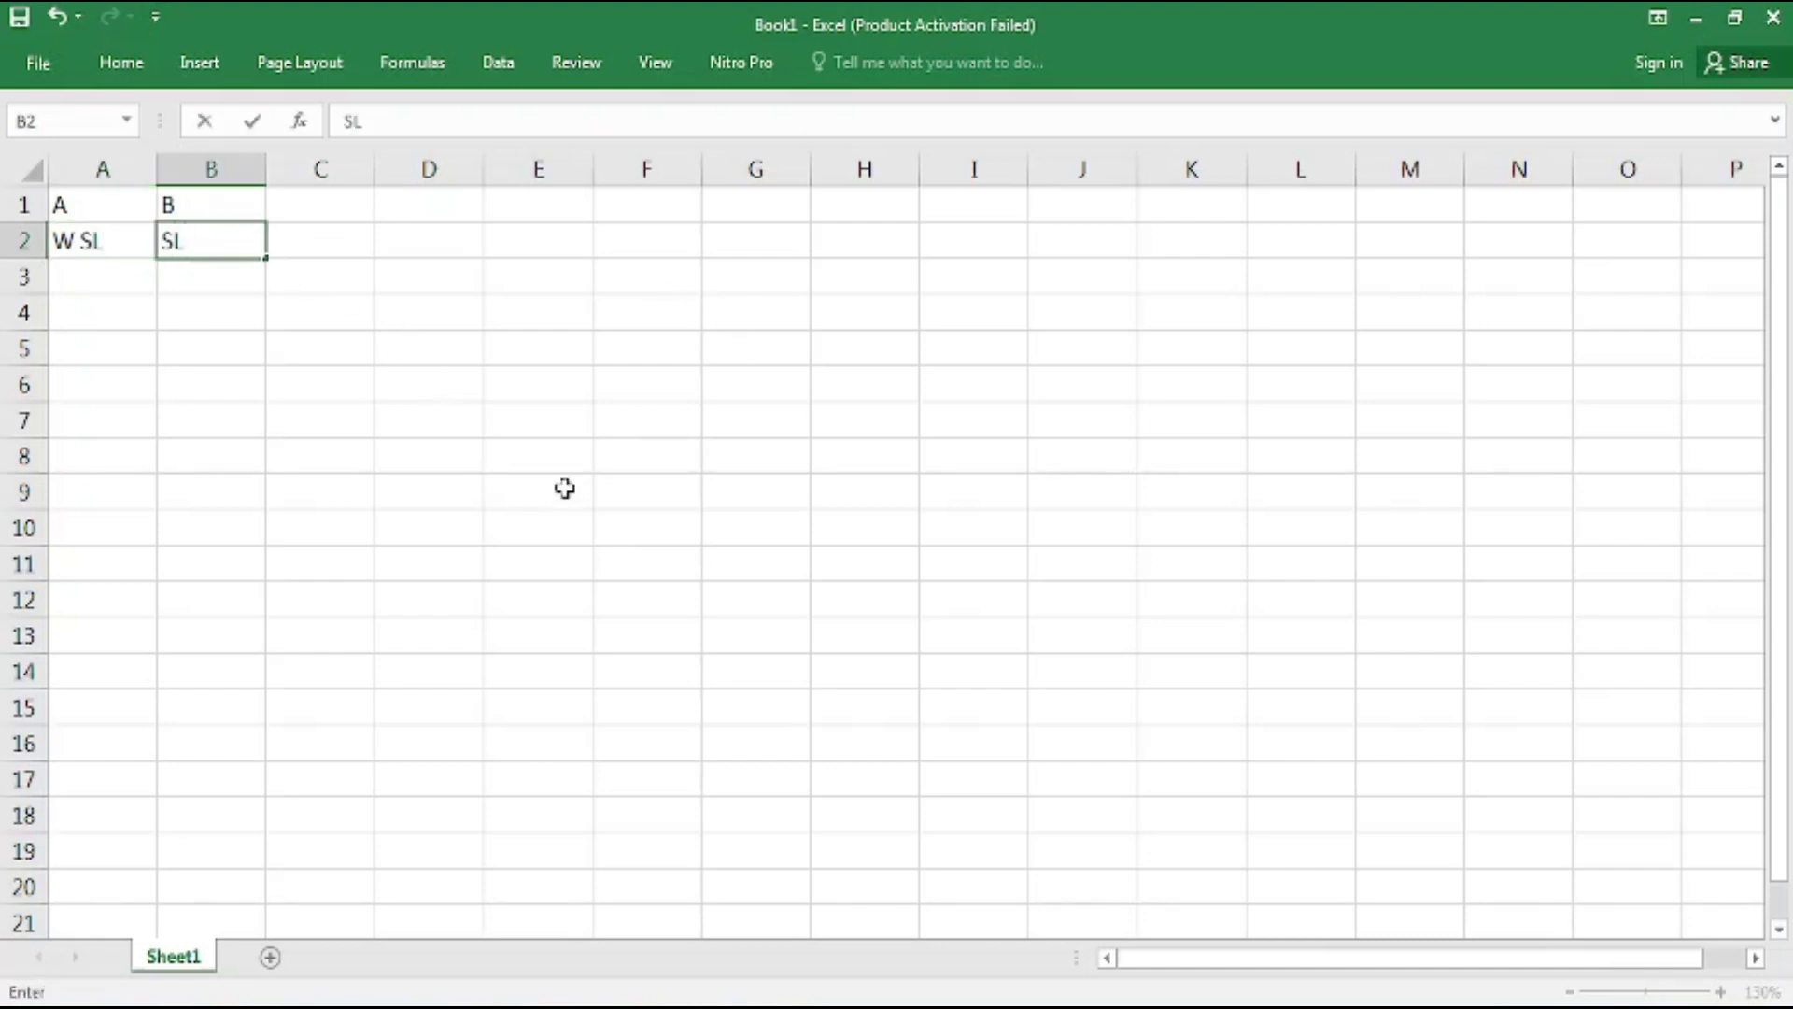
pyautogui.click(489, 492)
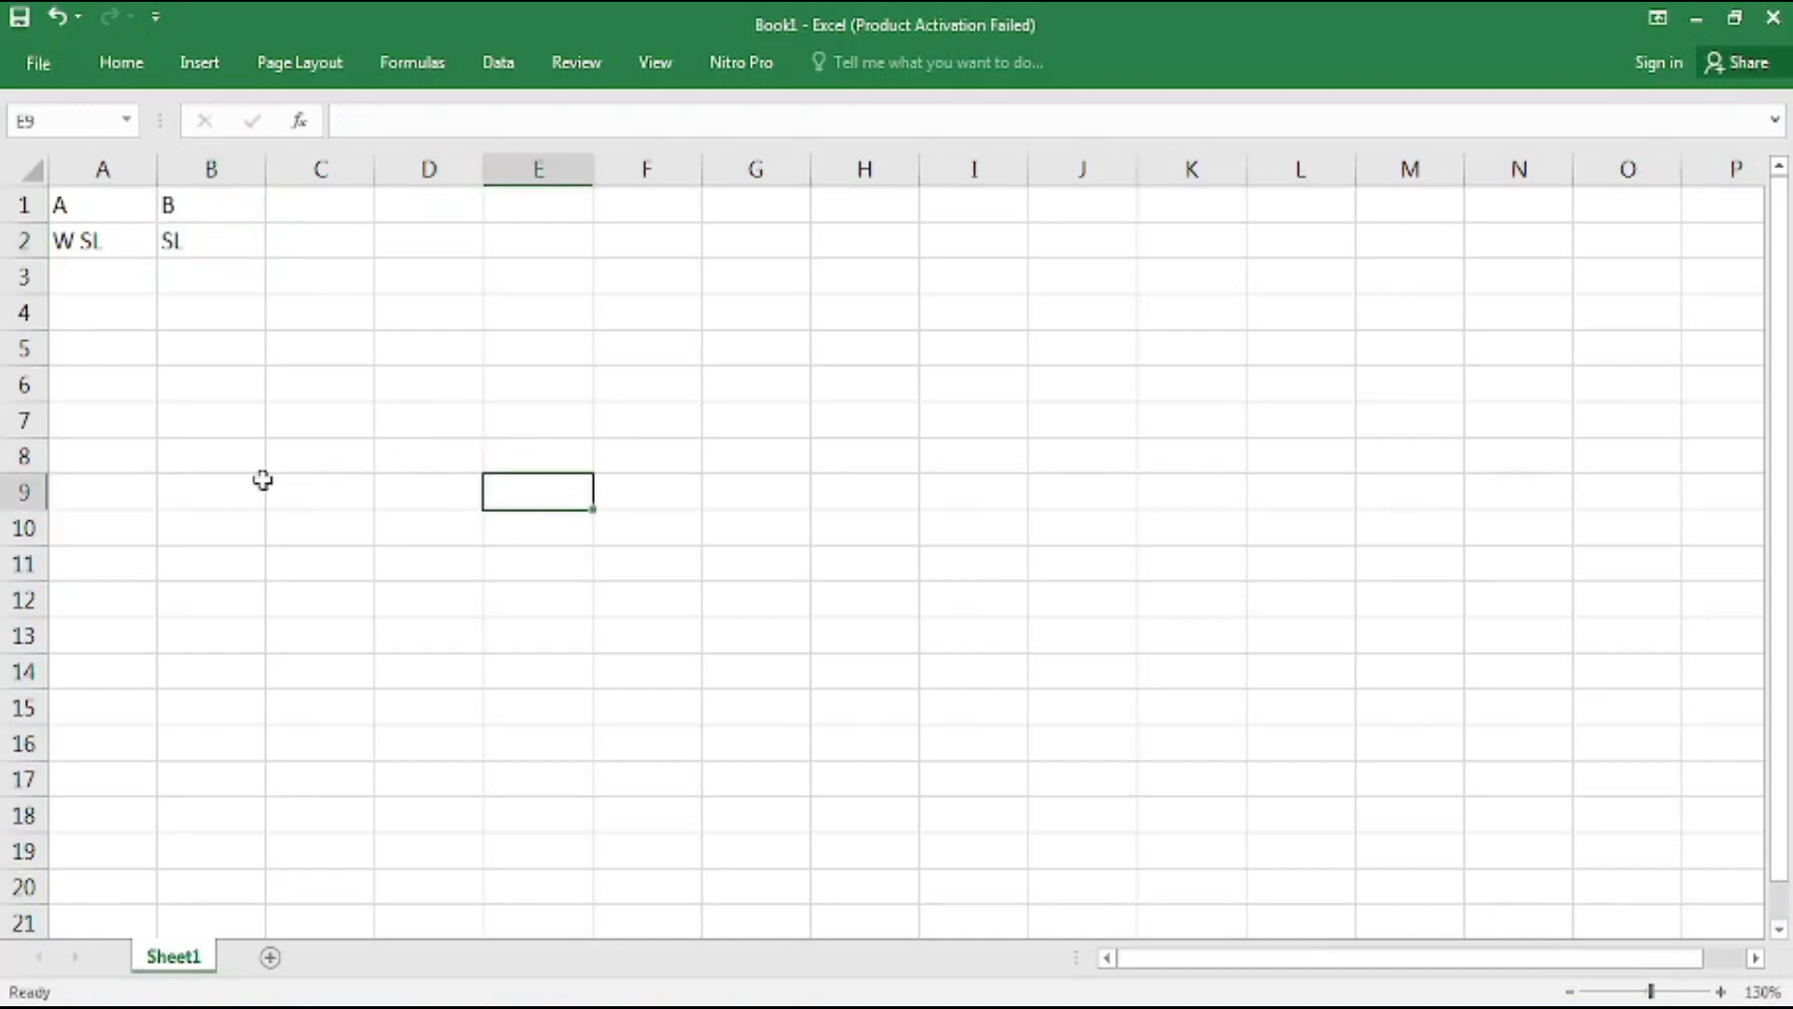
# Enter 50% in cell C1 beside the A and B headings.
pyautogui.click(320, 202)
pyautogui.write('50')
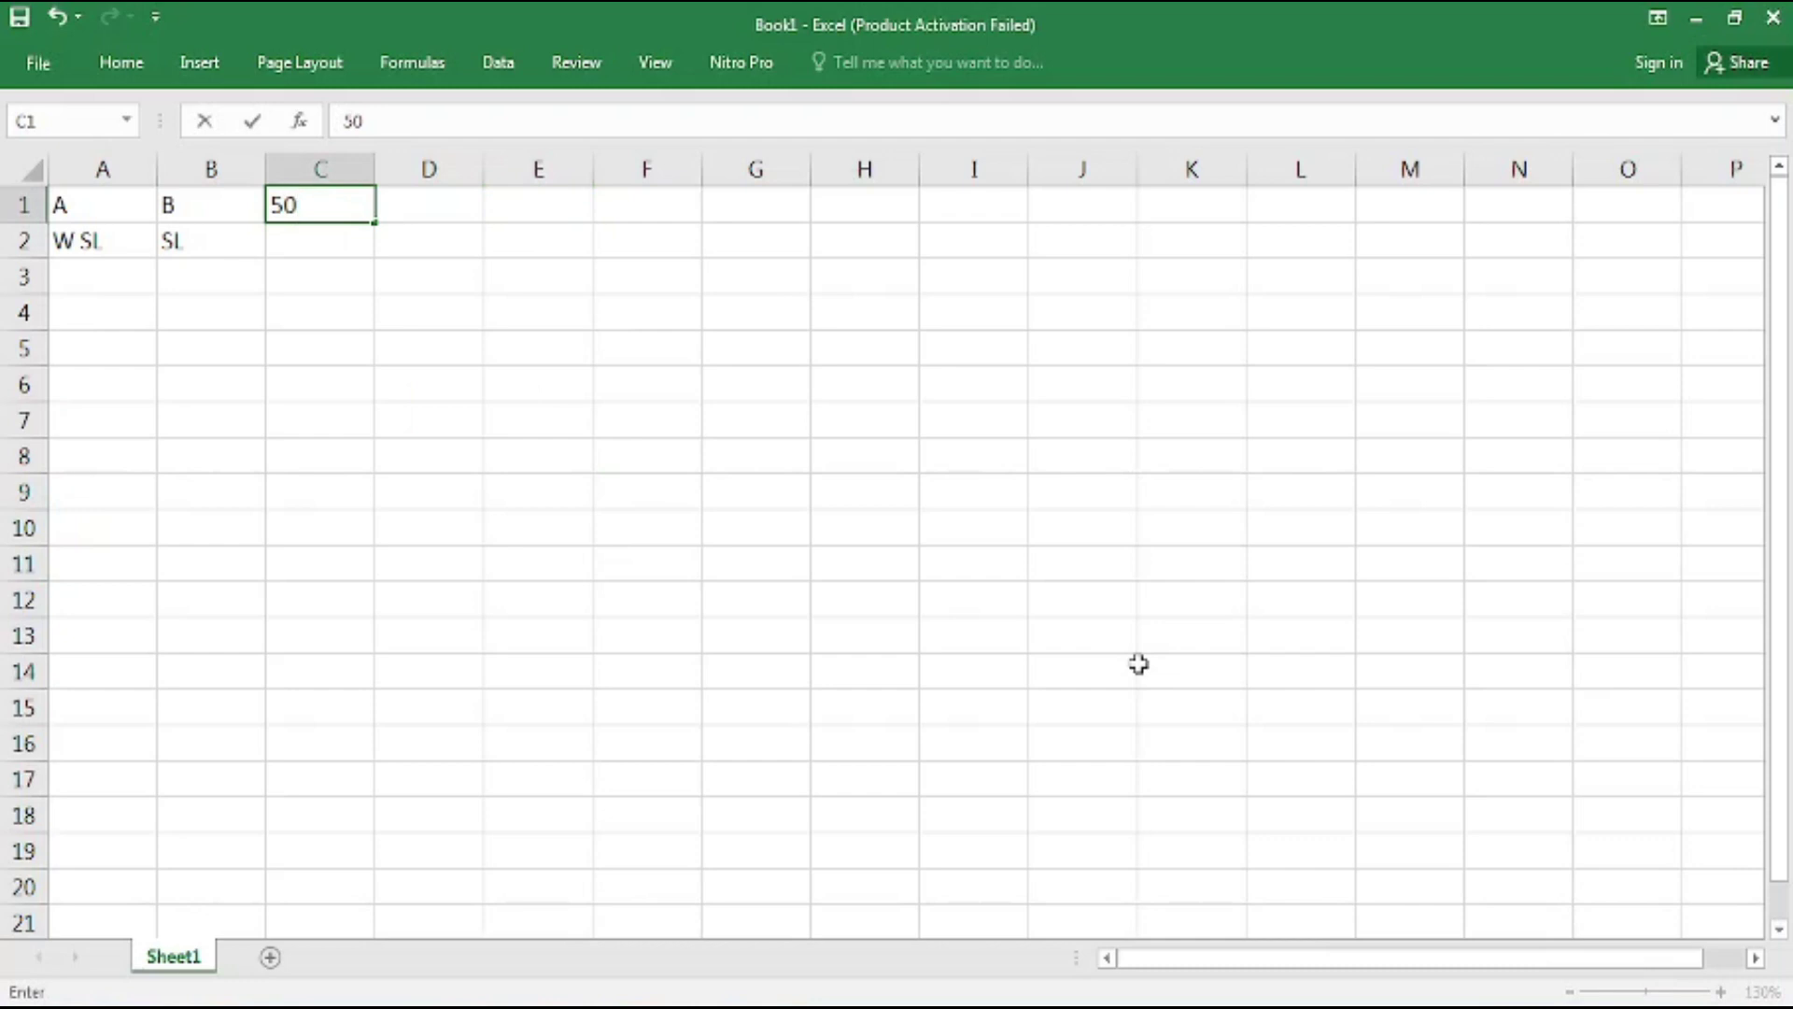
pyautogui.write('%')
pyautogui.click(243, 310)
# Enter the heading A in C4 and fill the number series 1 to 10 down column B, starting in B5.
pyautogui.click(344, 317)
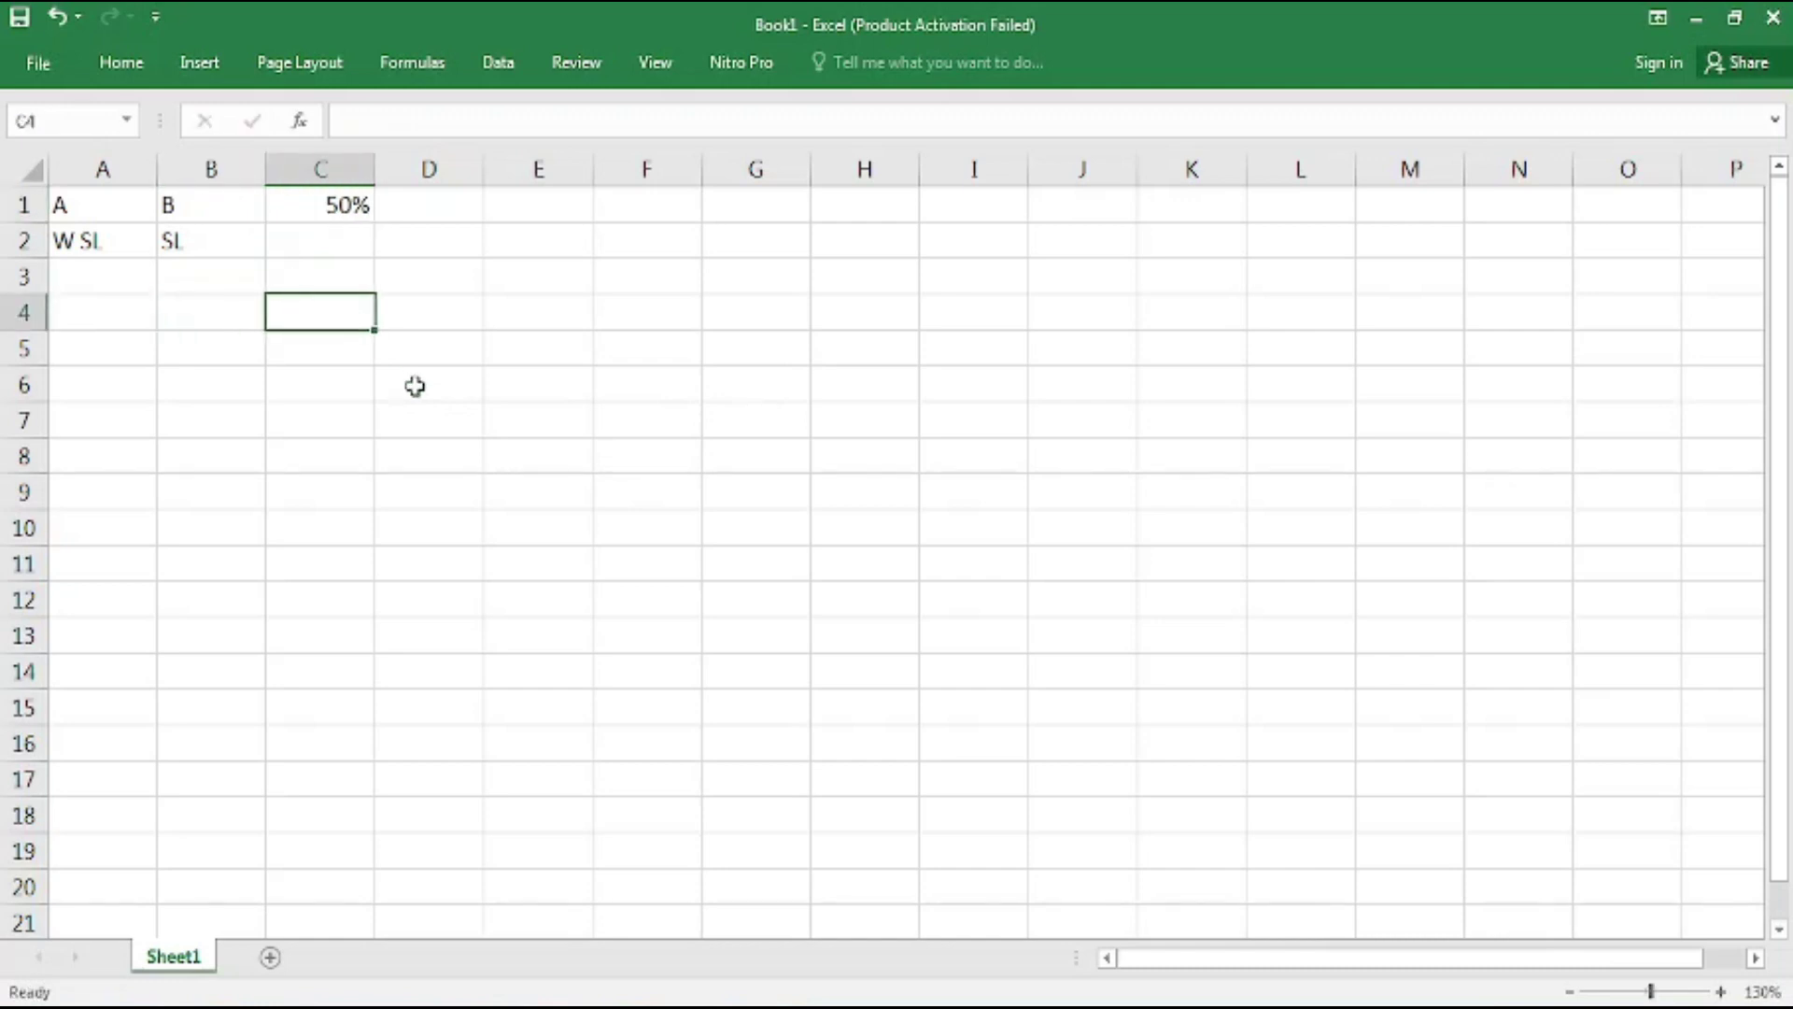
pyautogui.write('A')
pyautogui.click(212, 346)
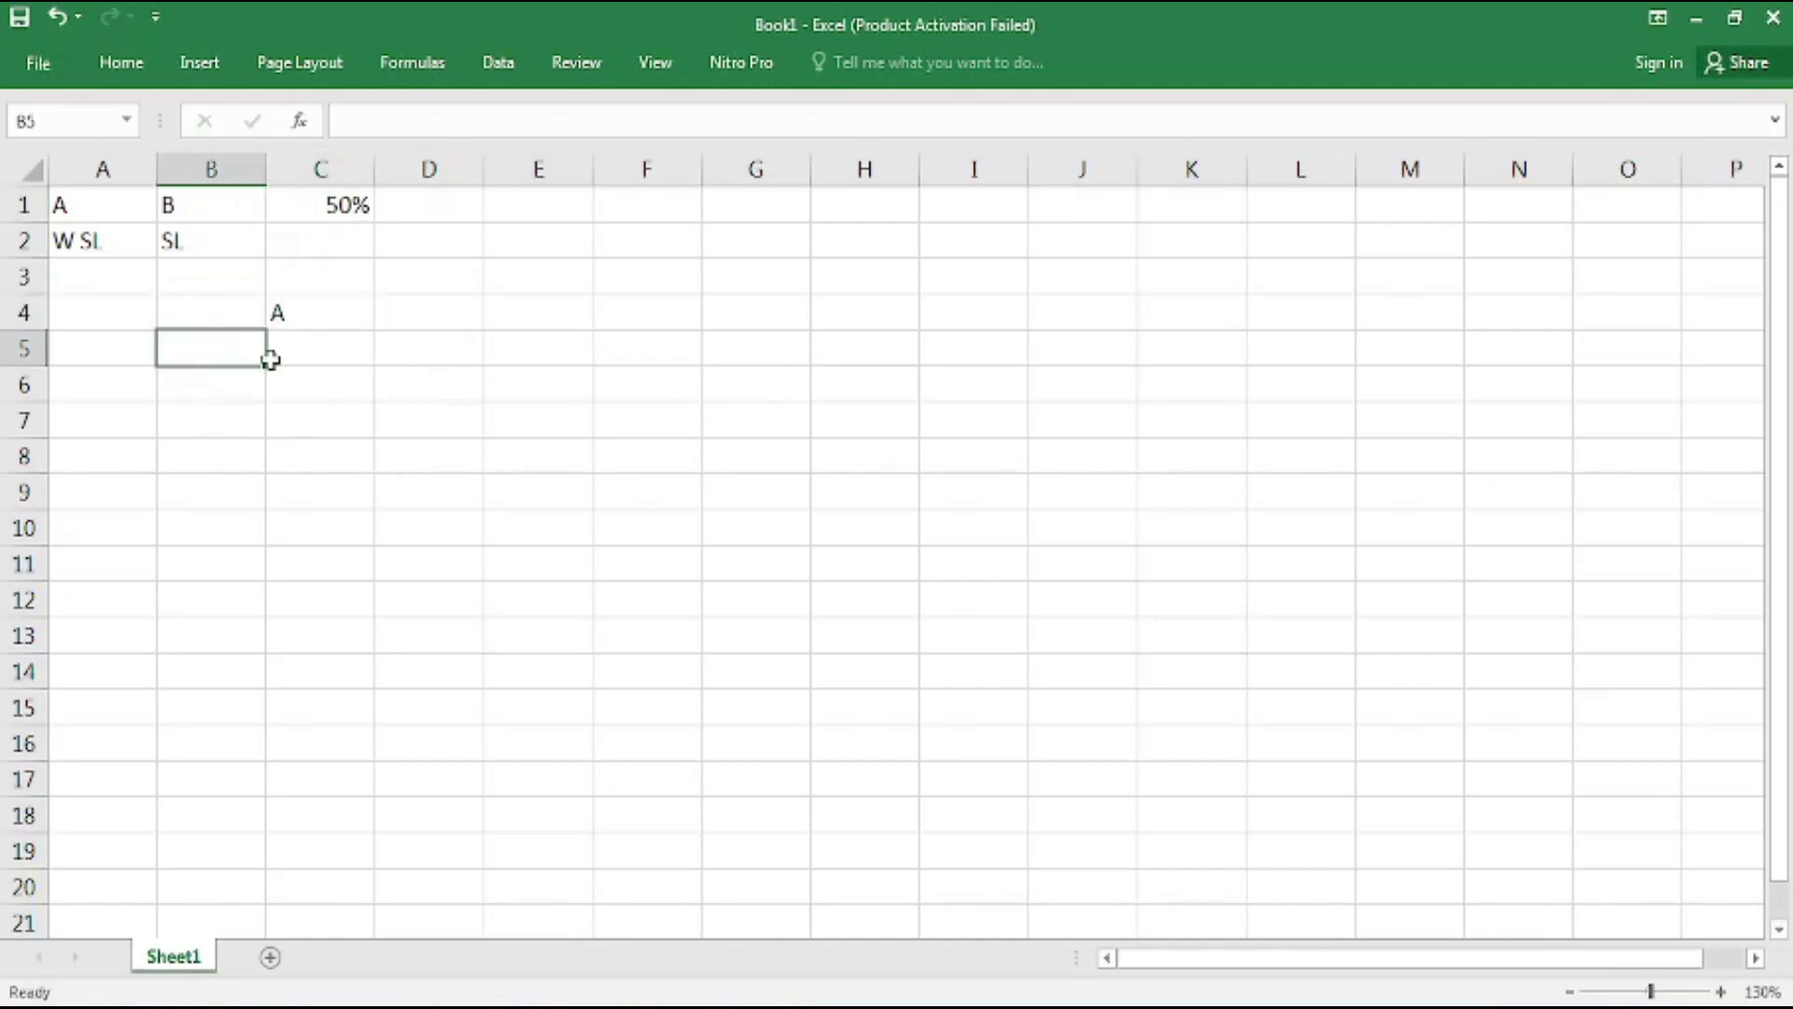
pyautogui.write('1')
pyautogui.press('Return')
pyautogui.write('2')
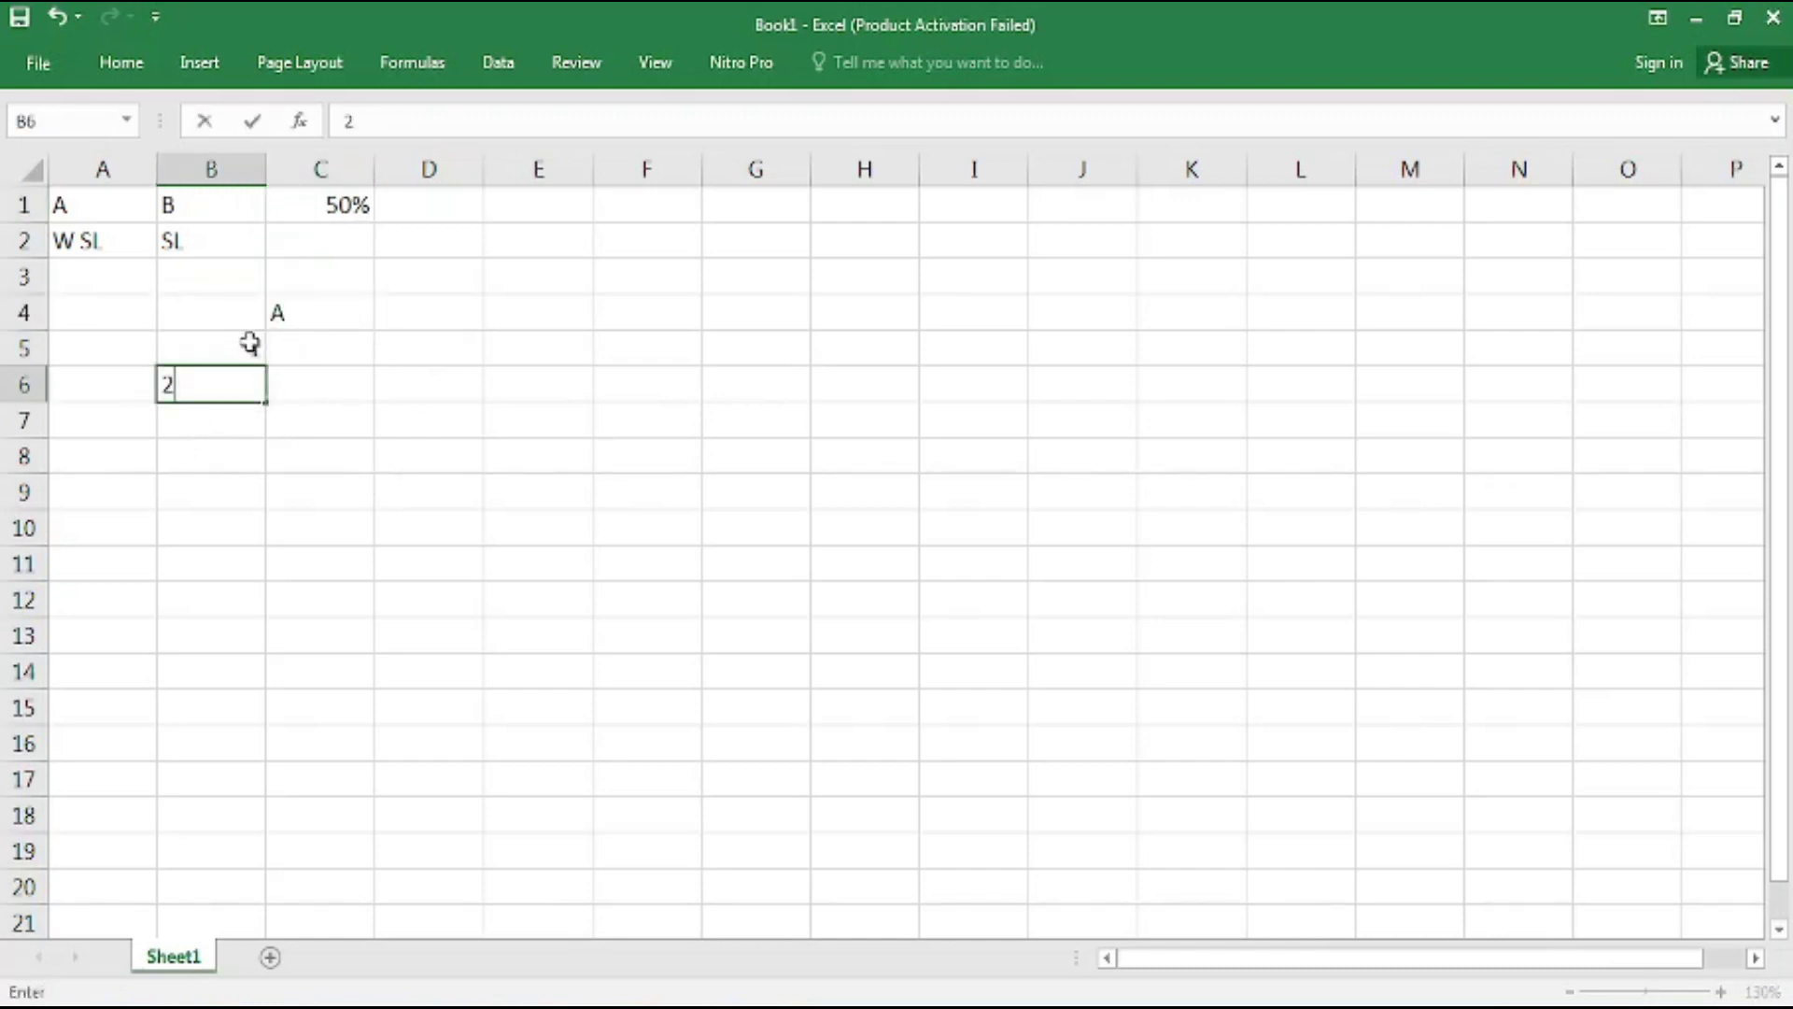
pyautogui.click(249, 336)
pyautogui.hotkey('shift', 'Down')
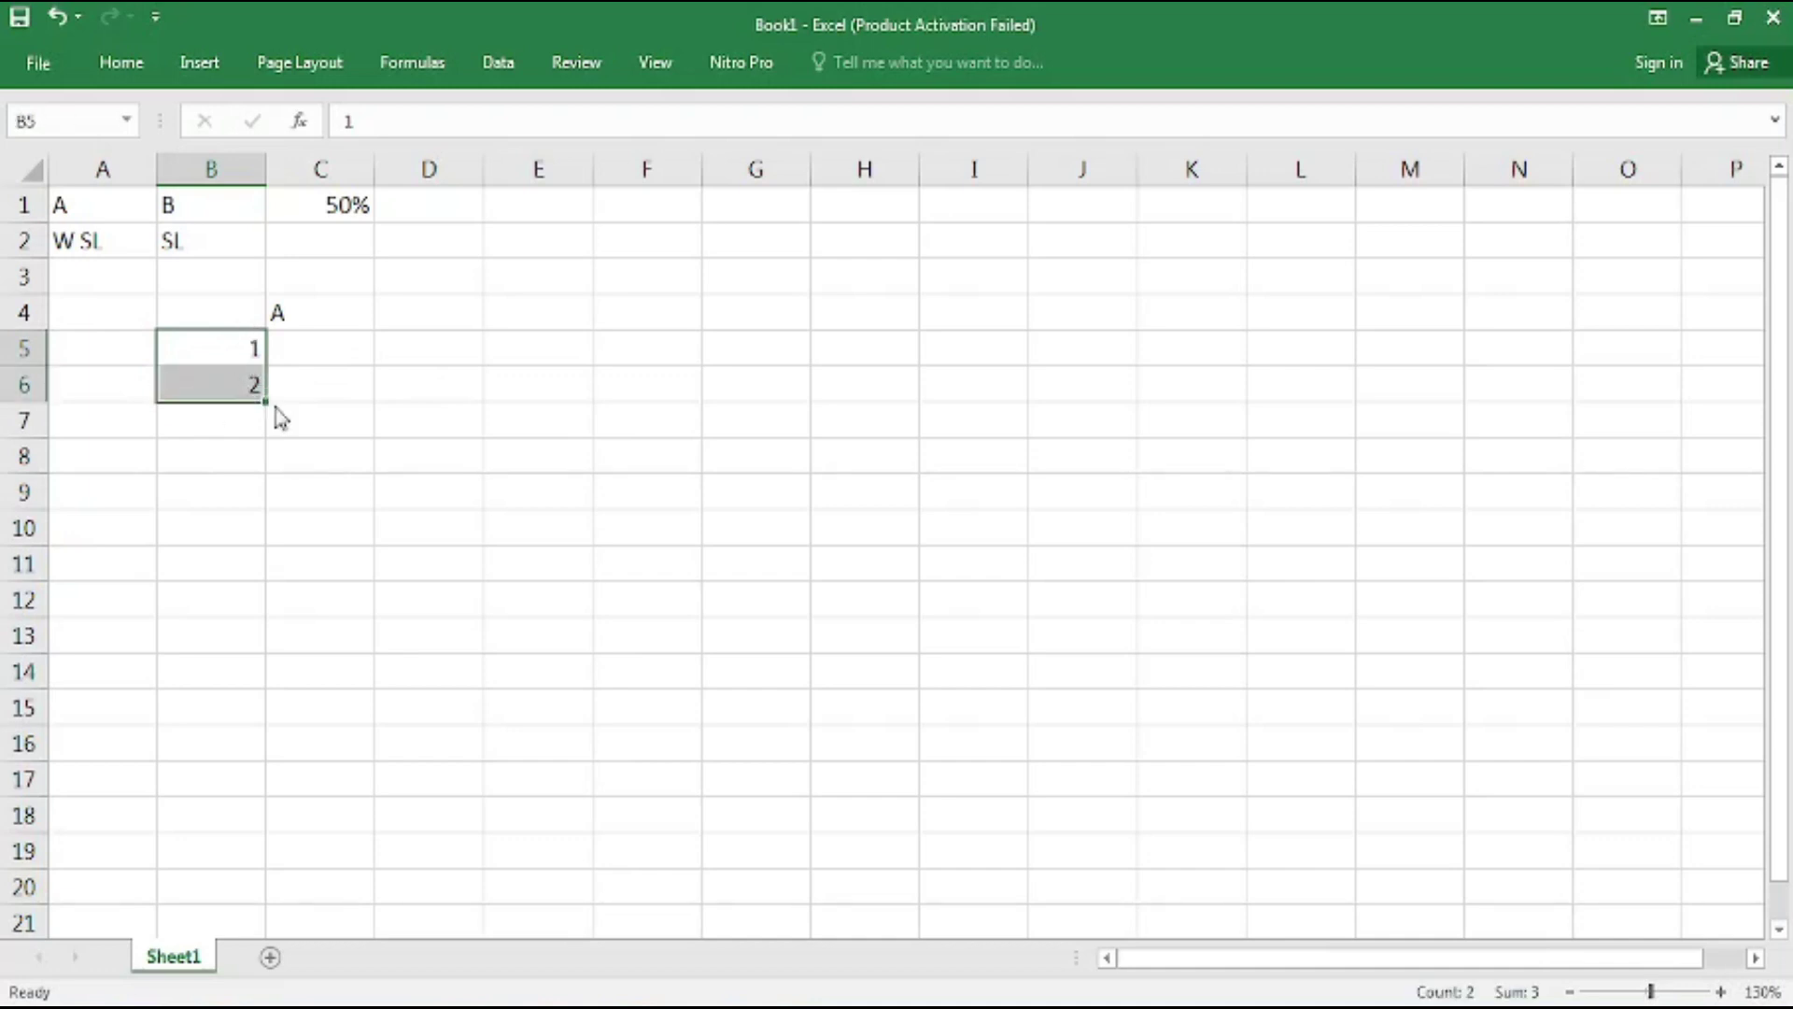
pyautogui.moveTo(260, 396); pyautogui.dragTo(253, 689)
pyautogui.click(425, 664)
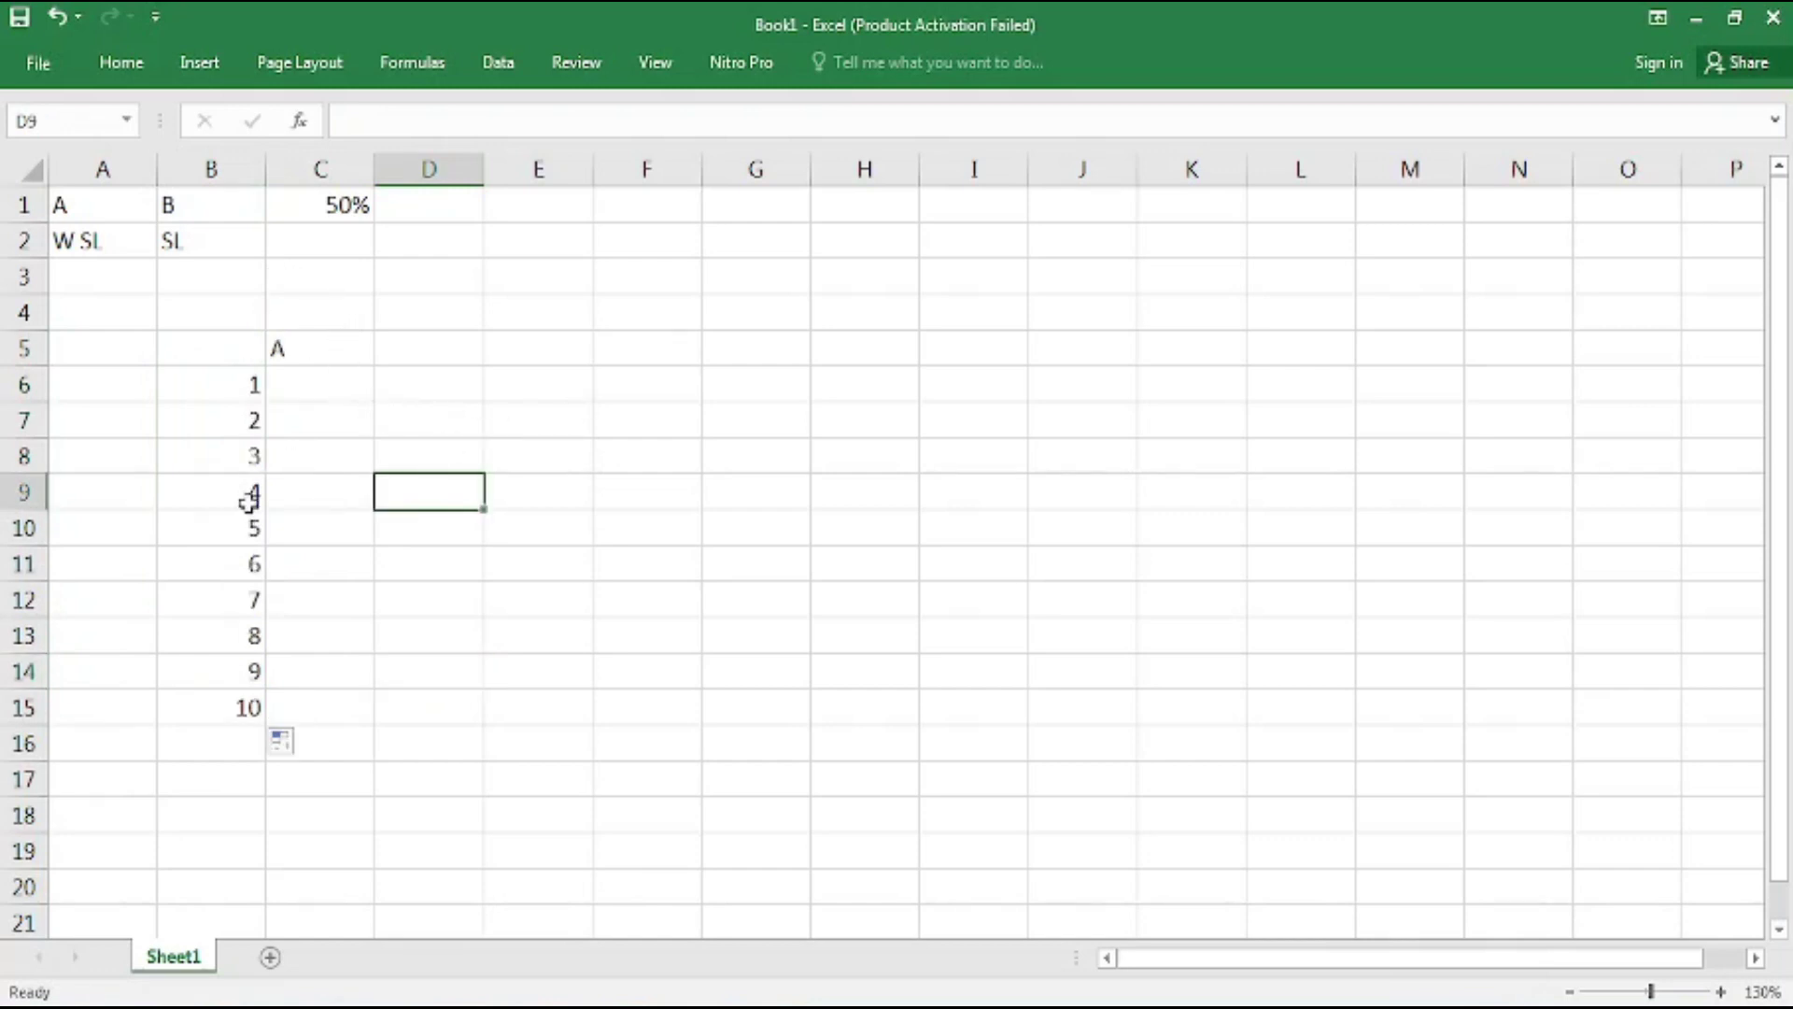
# Enter 100000 in C4, directly above the A heading of the numbered table.
pyautogui.click(330, 418)
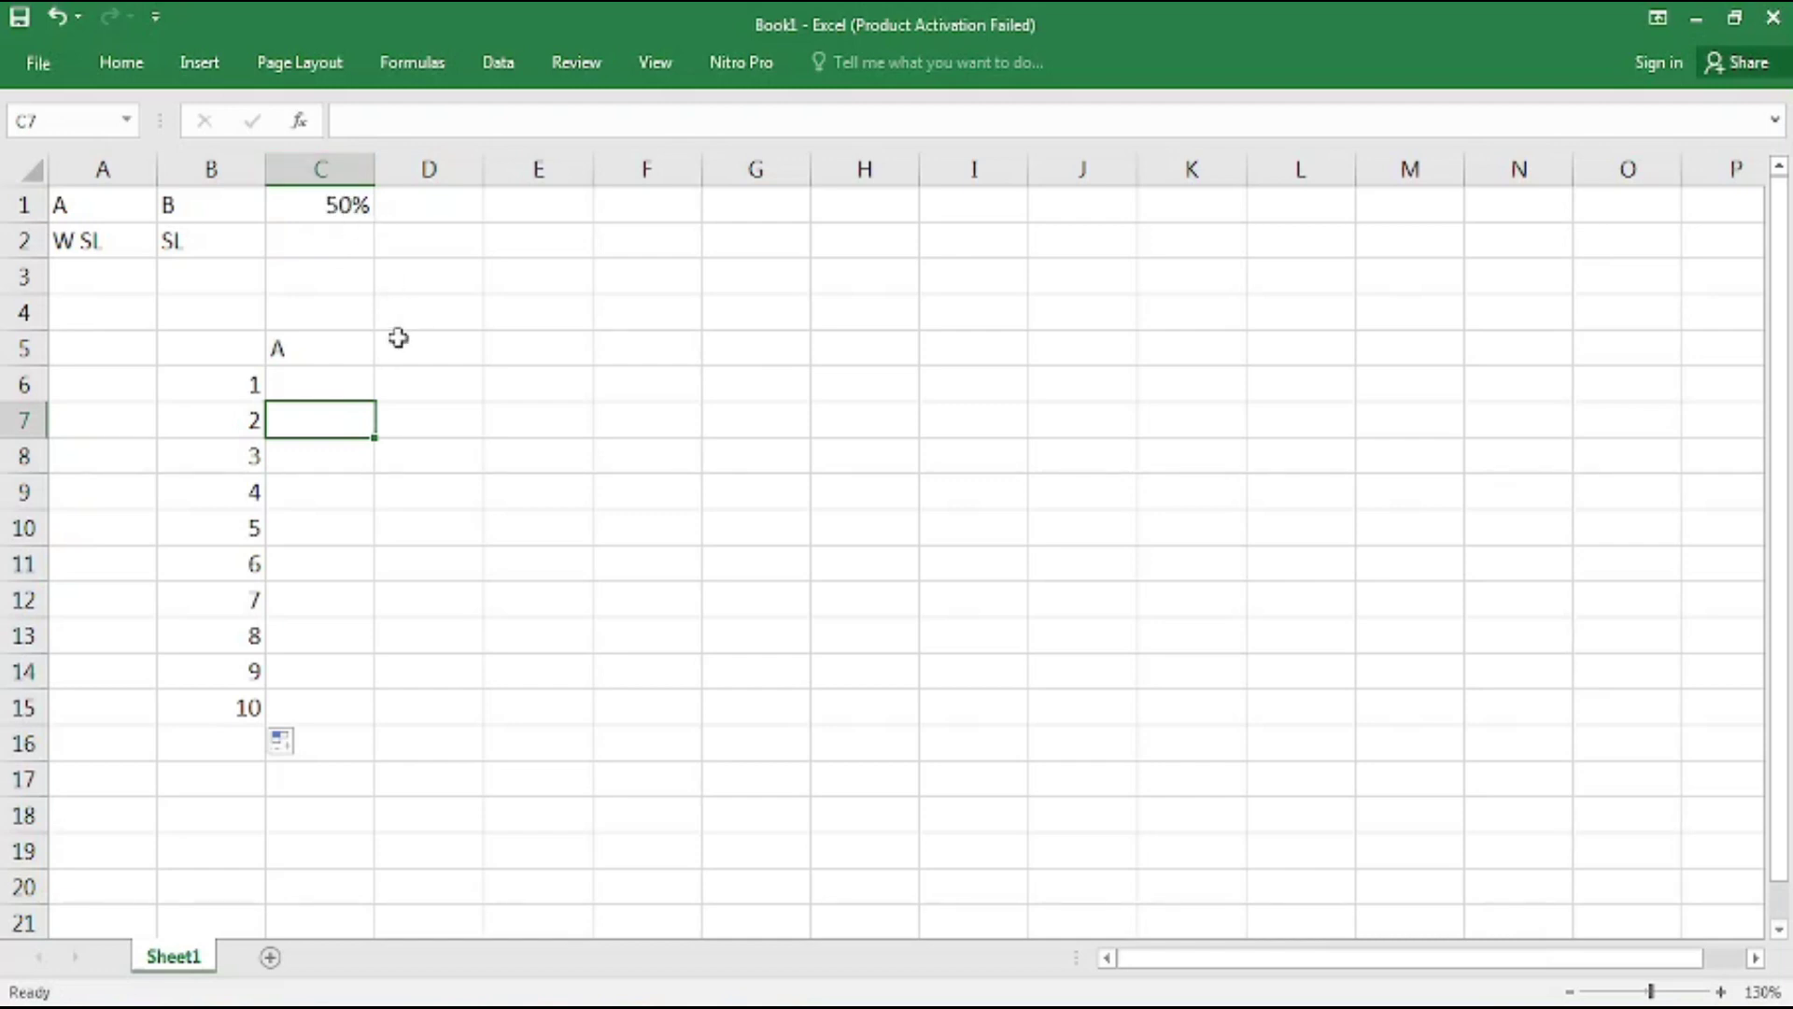
pyautogui.click(285, 348)
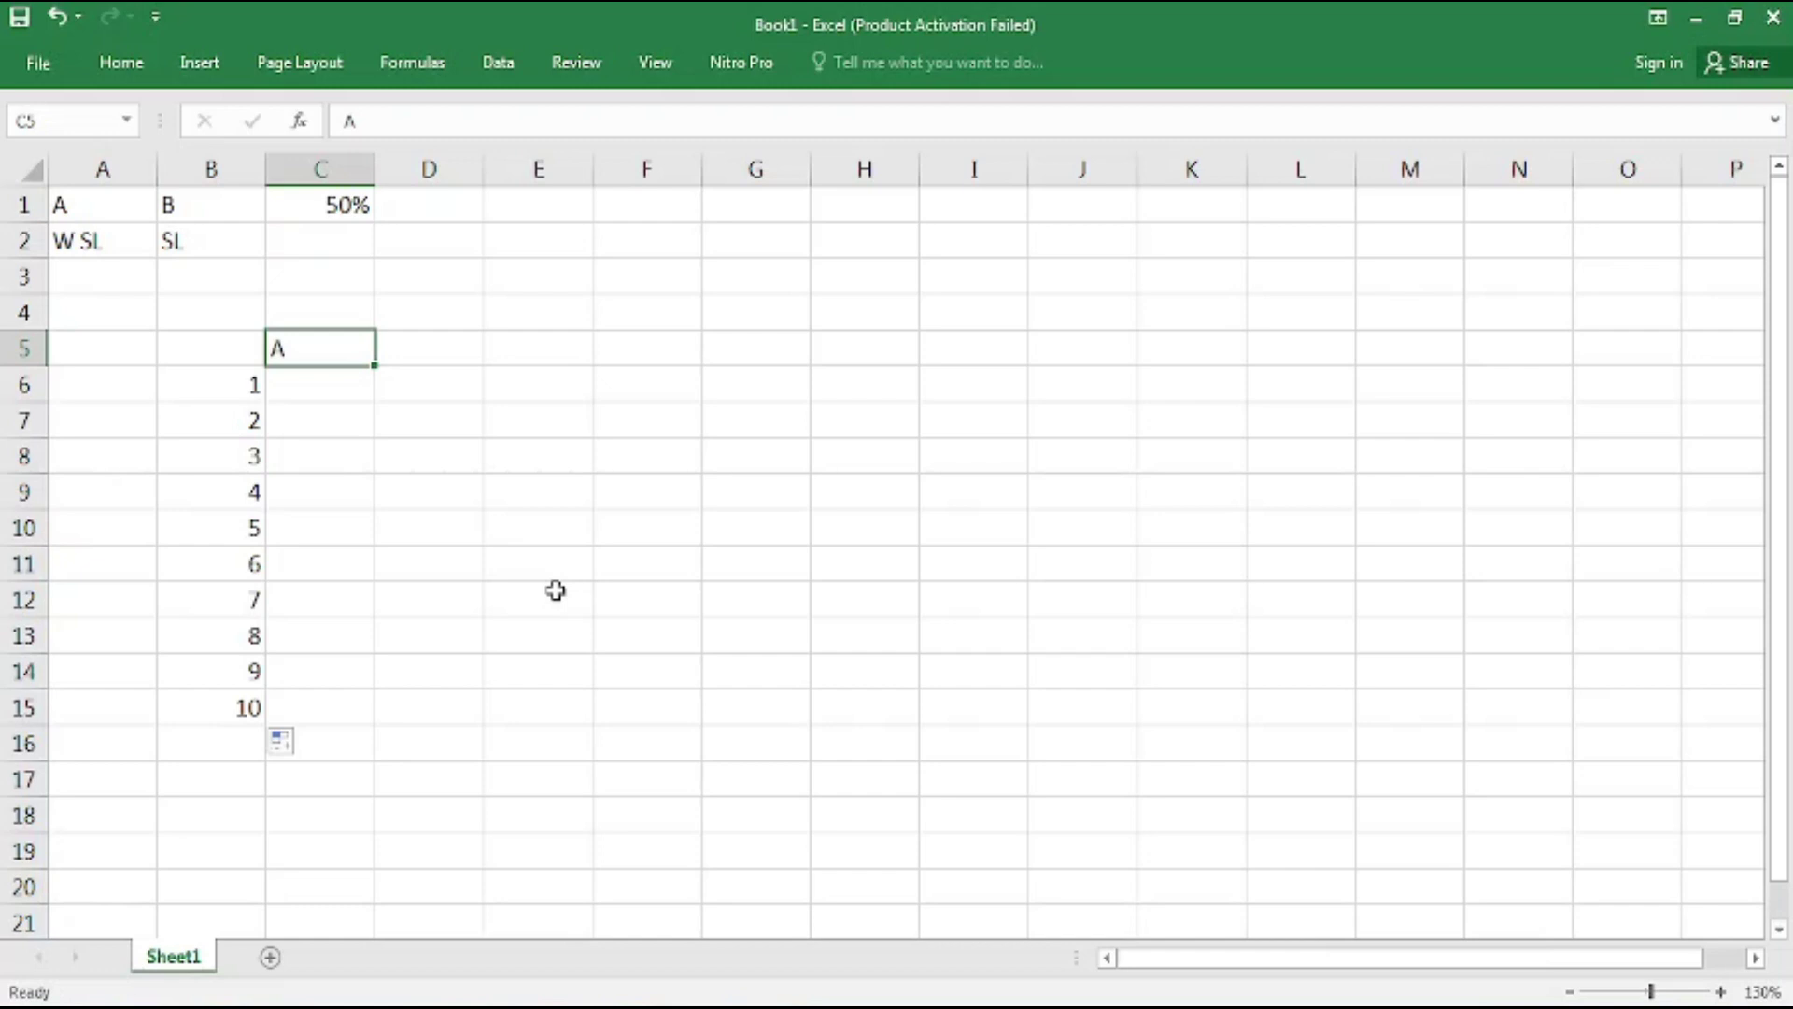
pyautogui.click(307, 310)
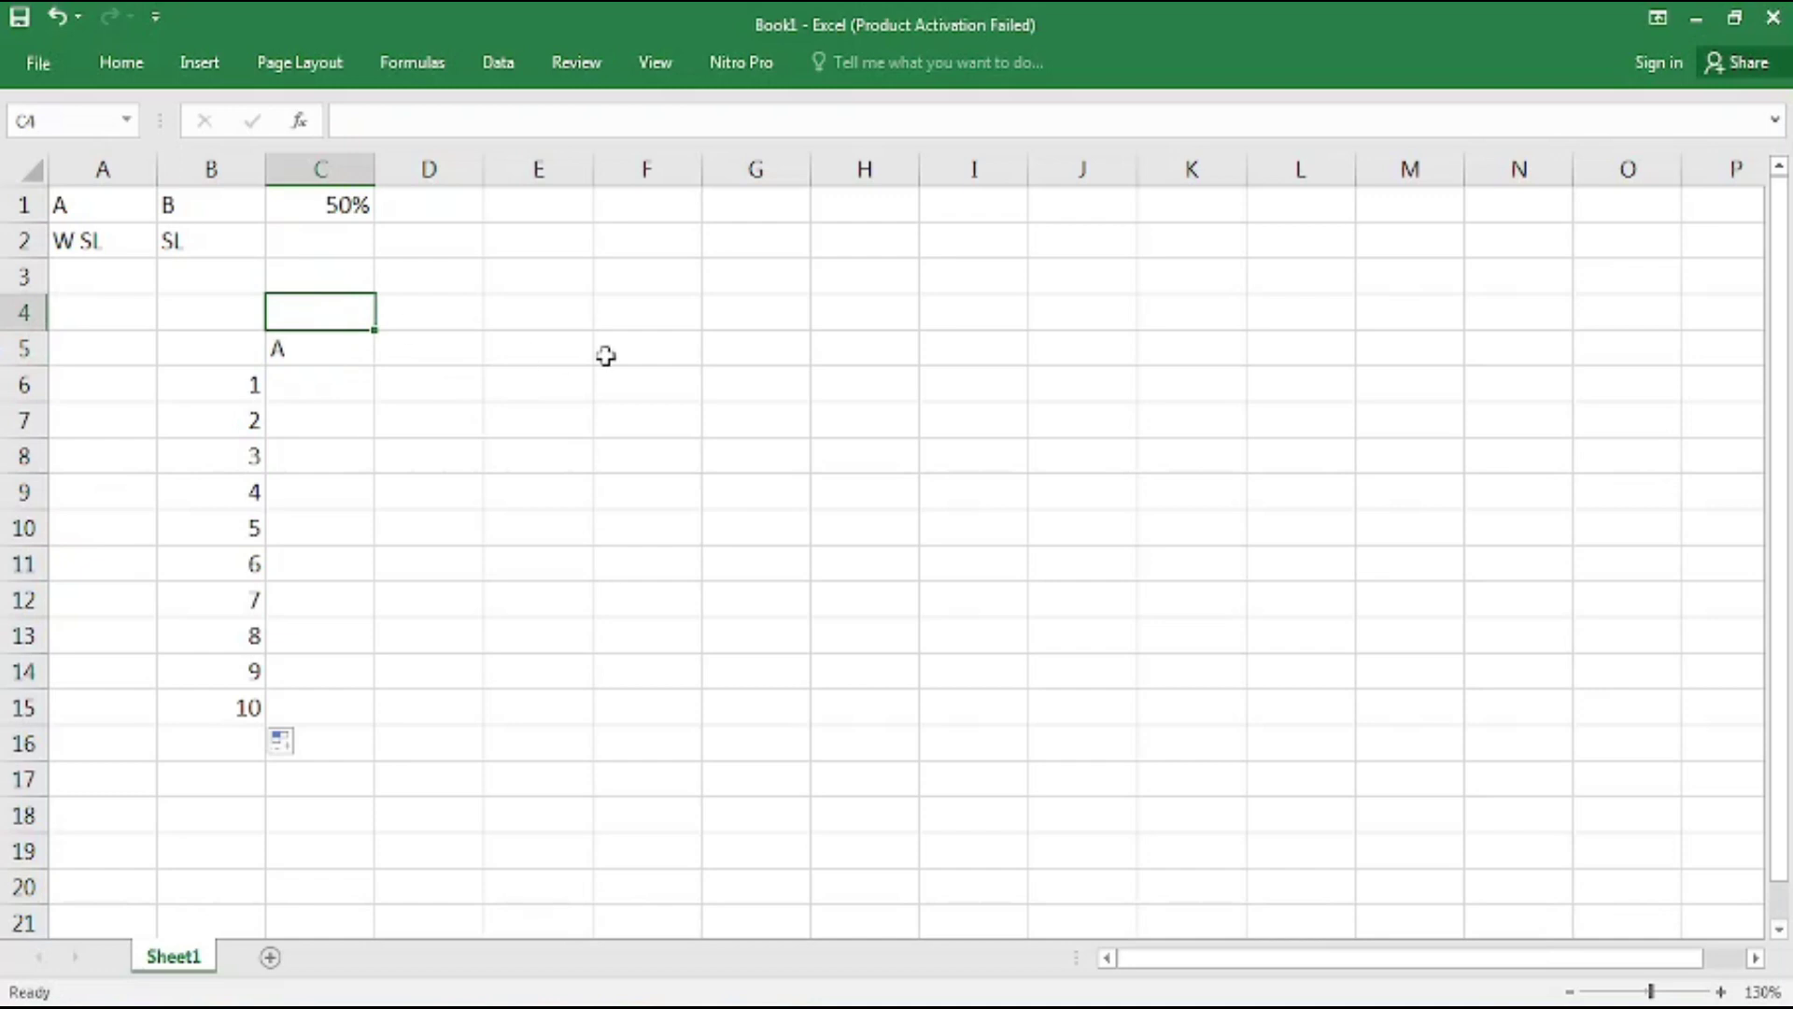
pyautogui.write('100000')
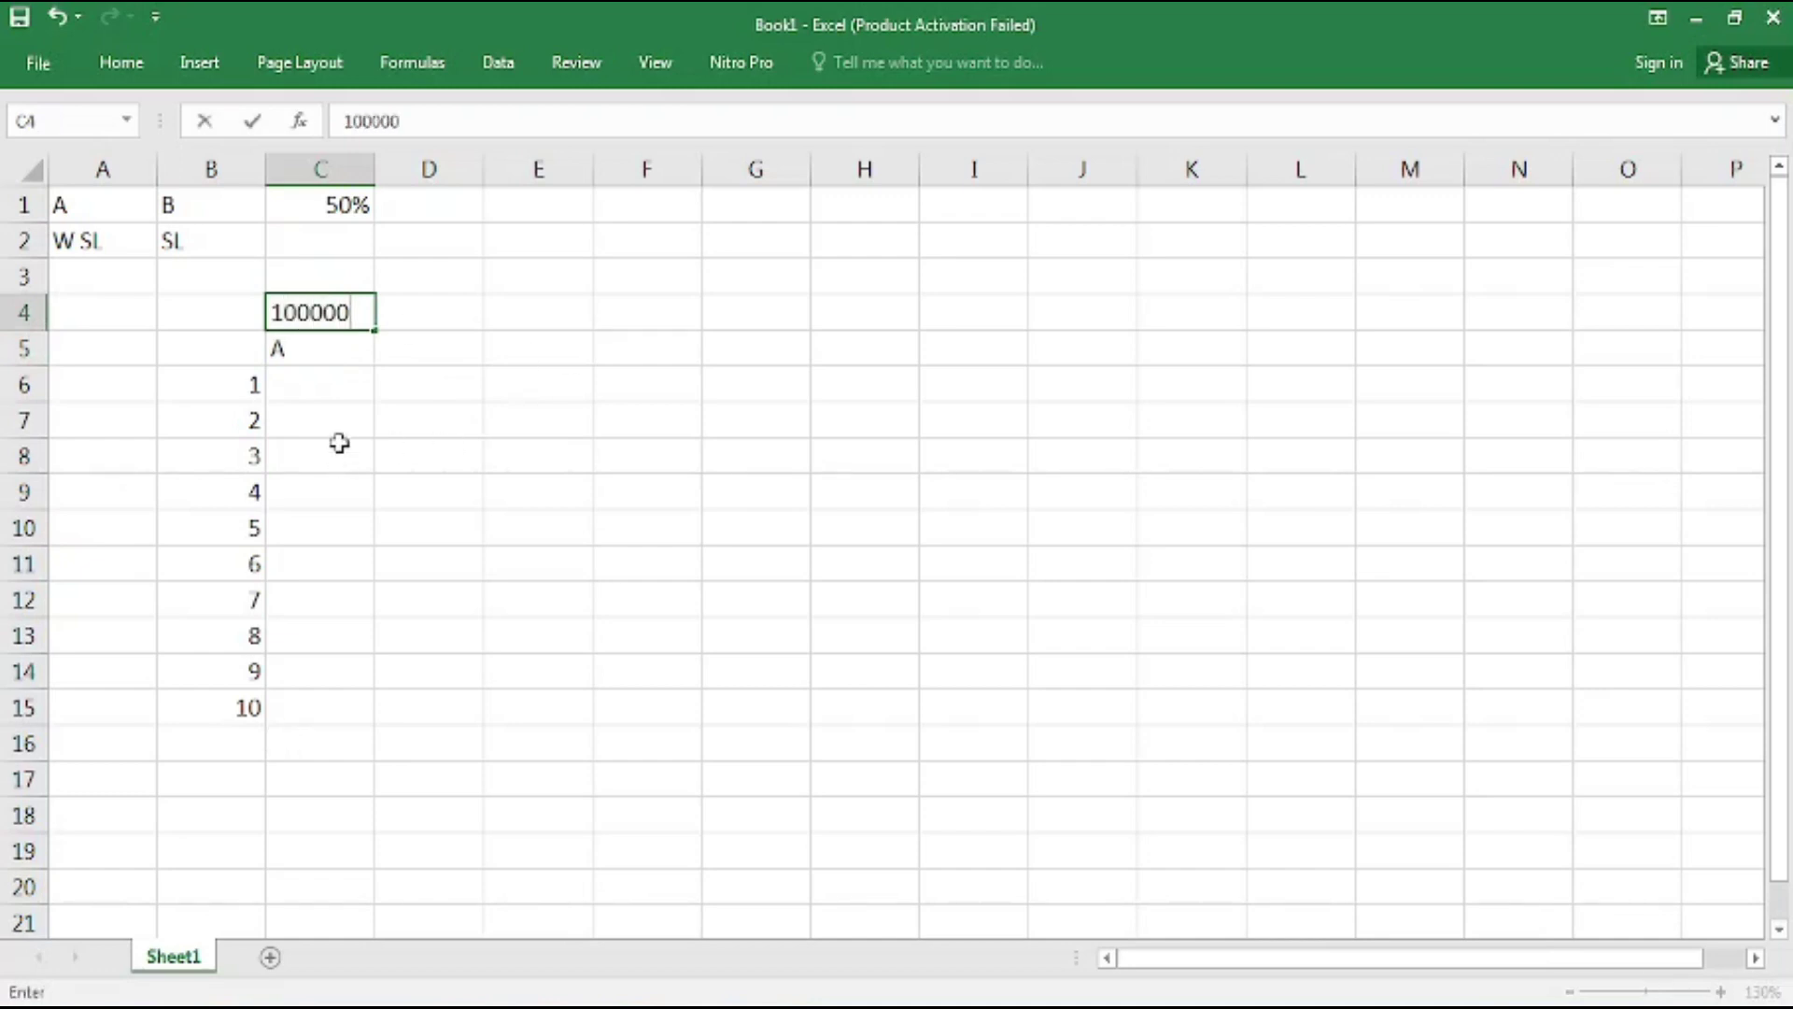
pyautogui.click(332, 359)
# Enter 5000 and 6000 in C6 and C7 as column A's results for rows numbered 1 and 2.
pyautogui.click(336, 395)
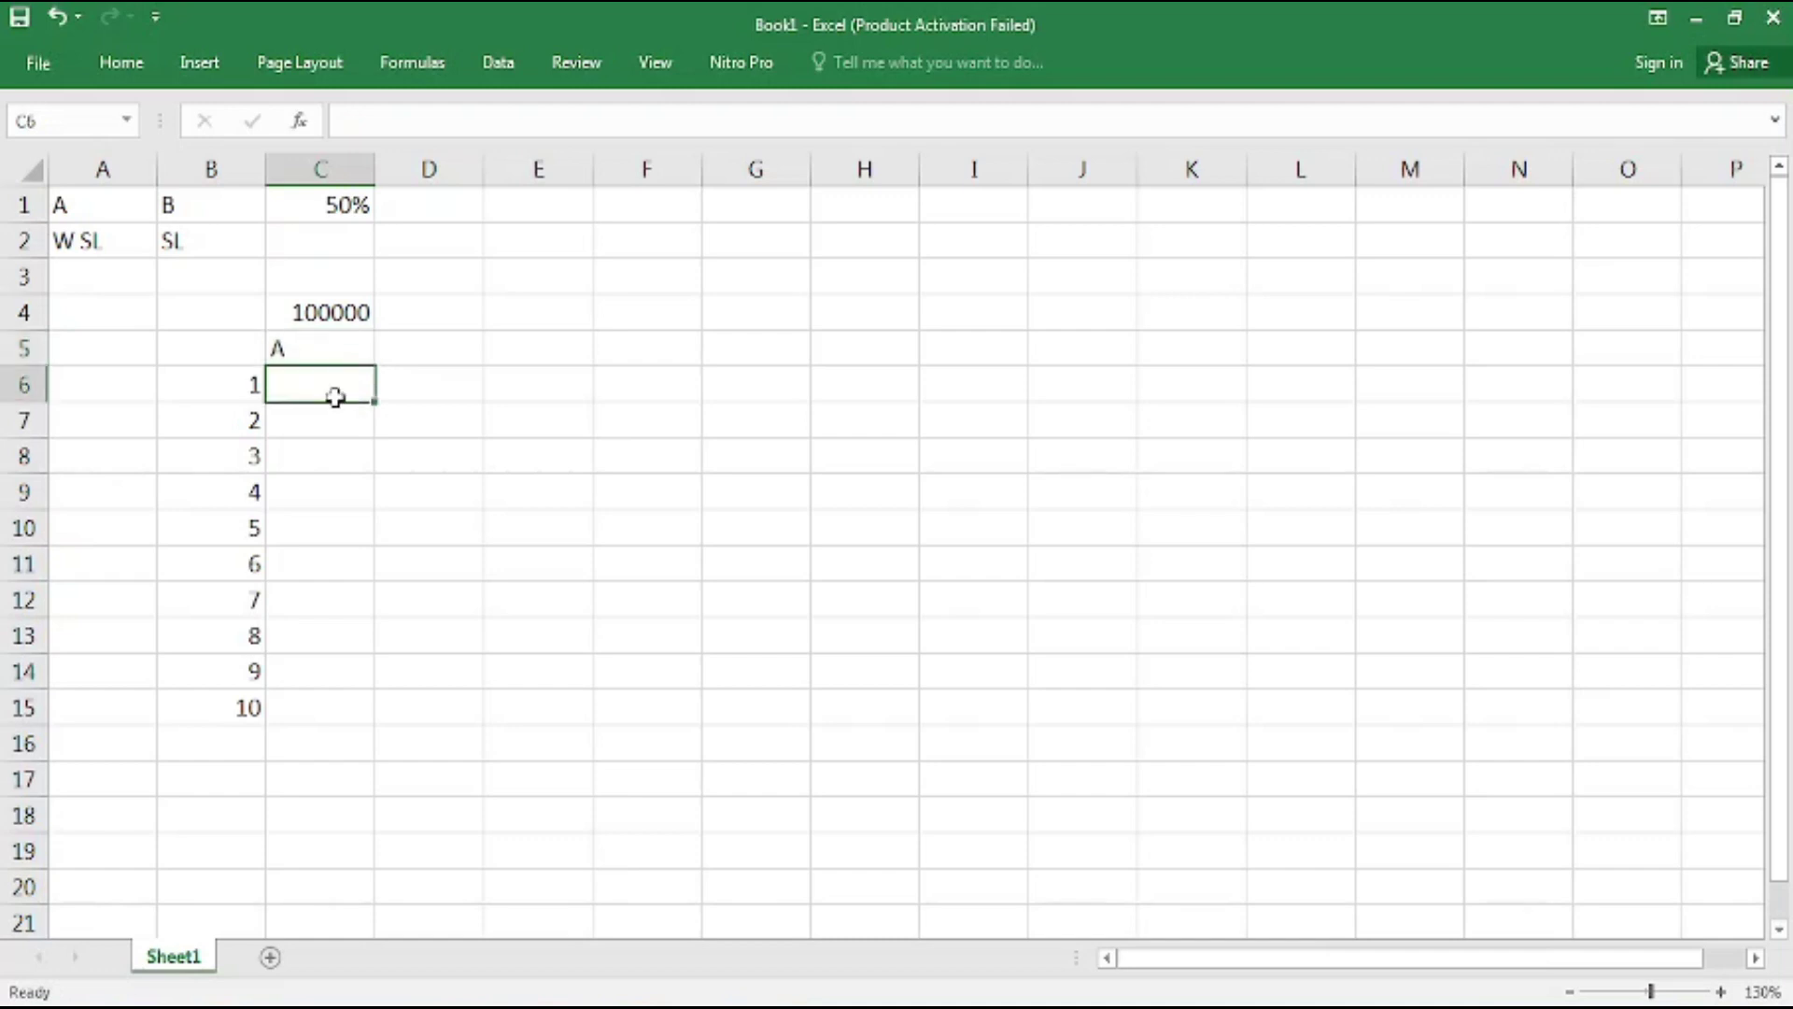
pyautogui.write('5000')
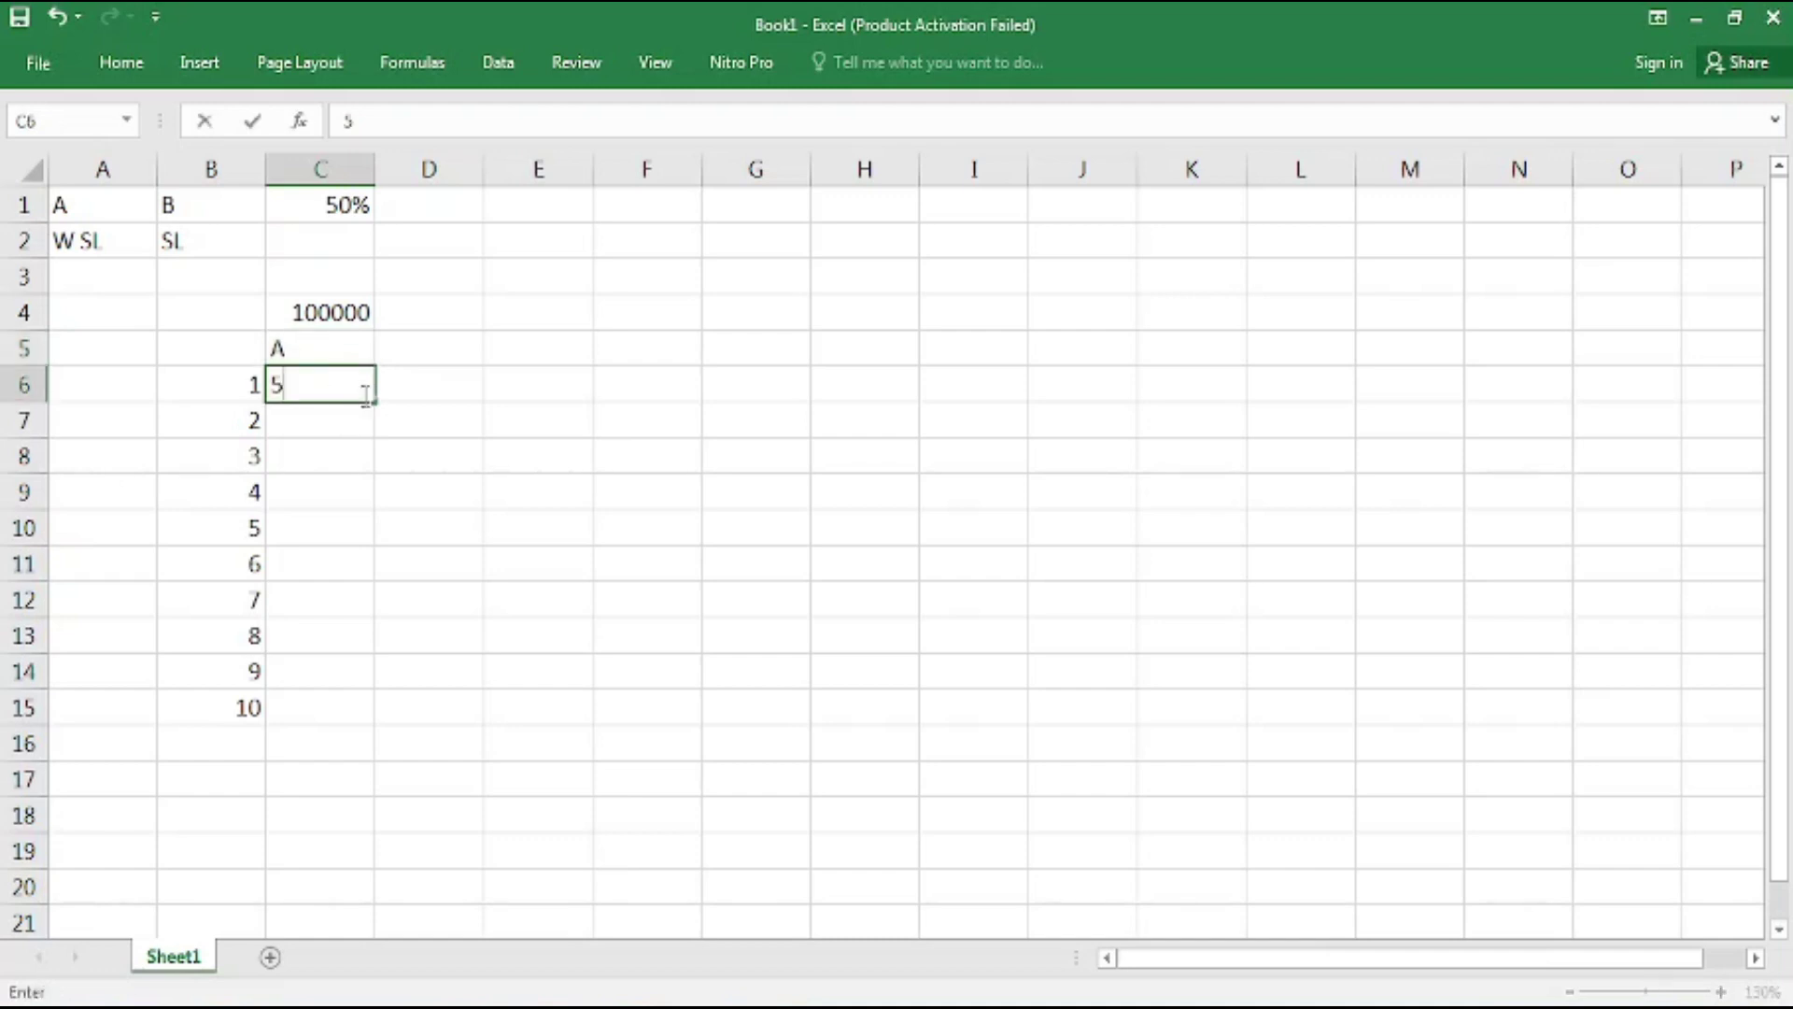
pyautogui.click(338, 411)
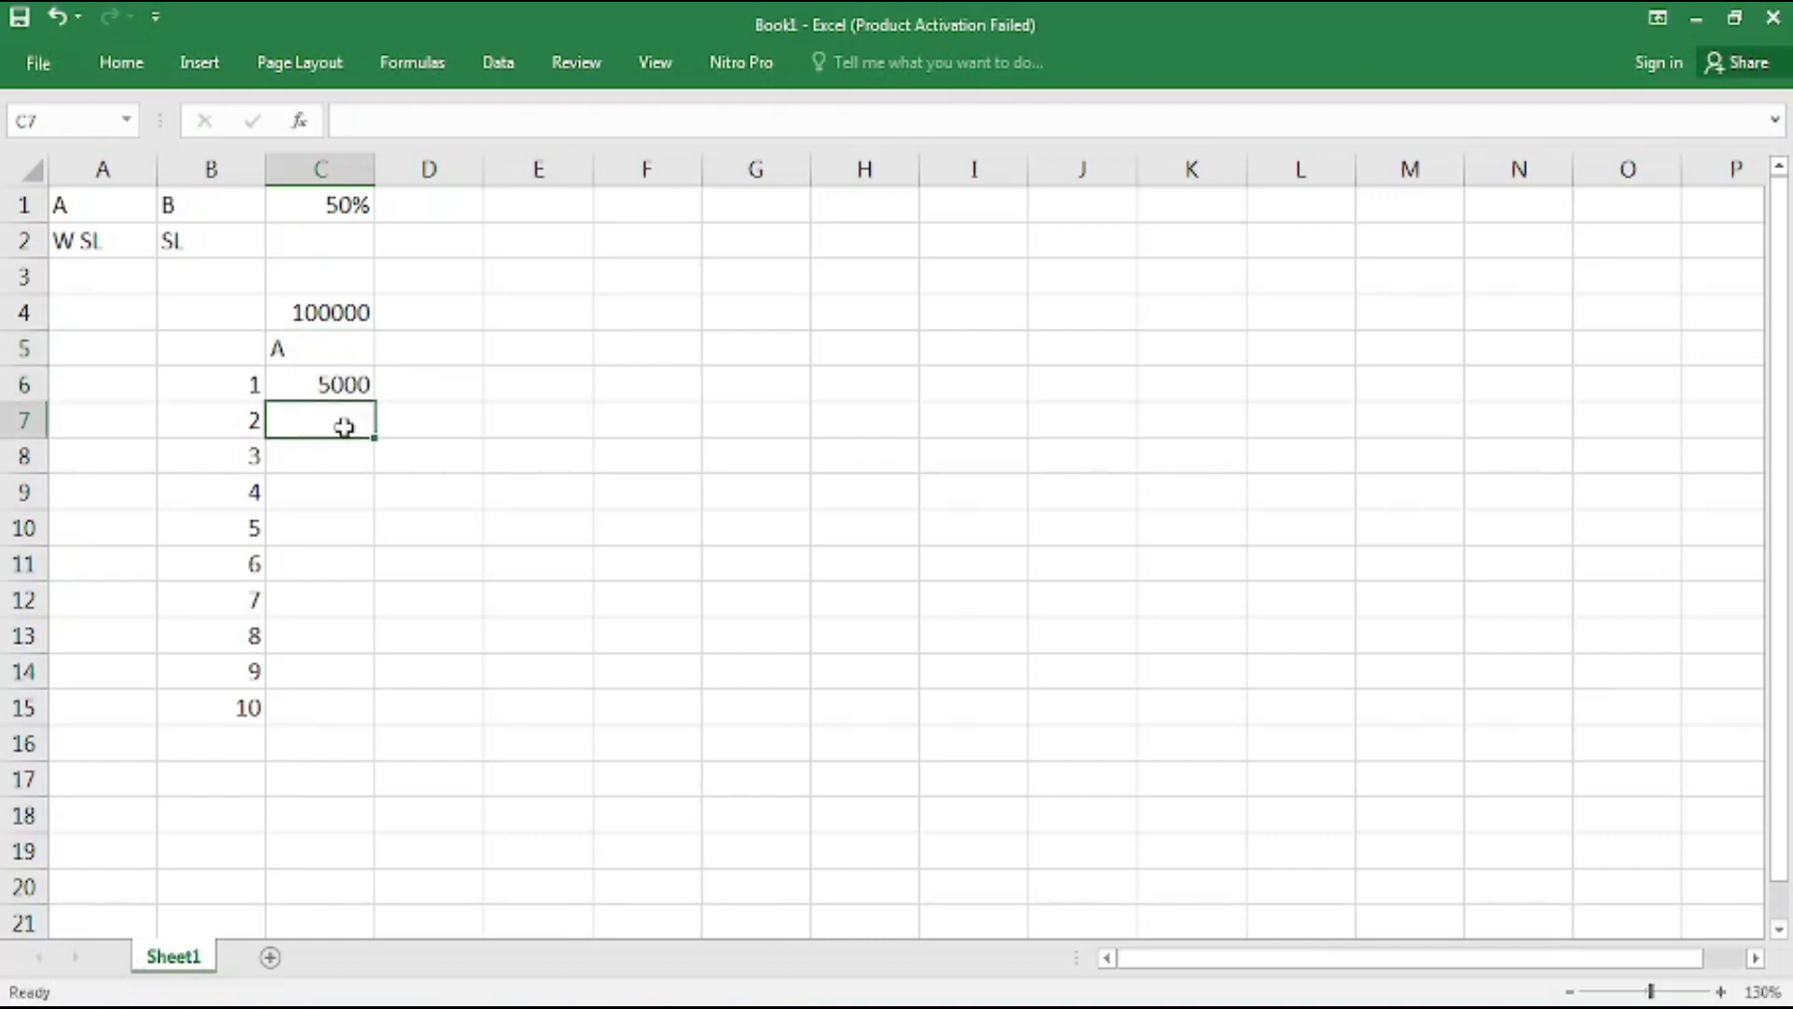
pyautogui.write('6000')
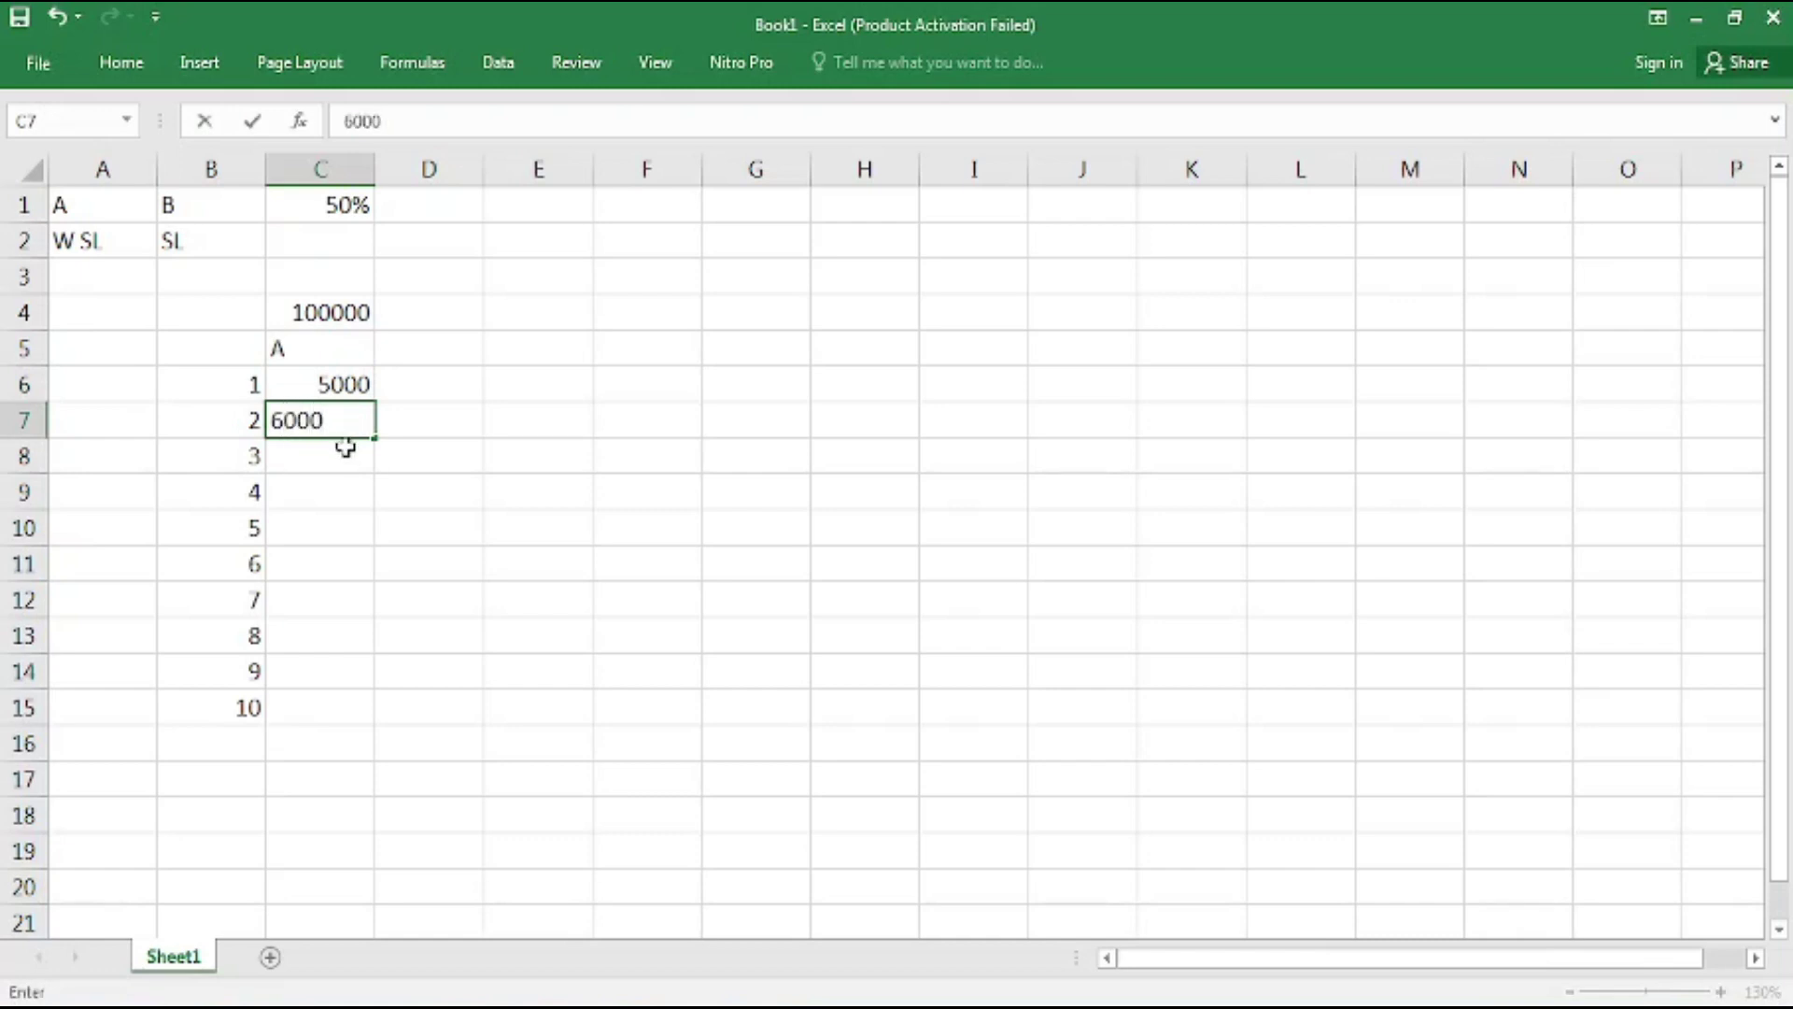
pyautogui.click(346, 448)
pyautogui.click(343, 410)
pyautogui.press('Return')
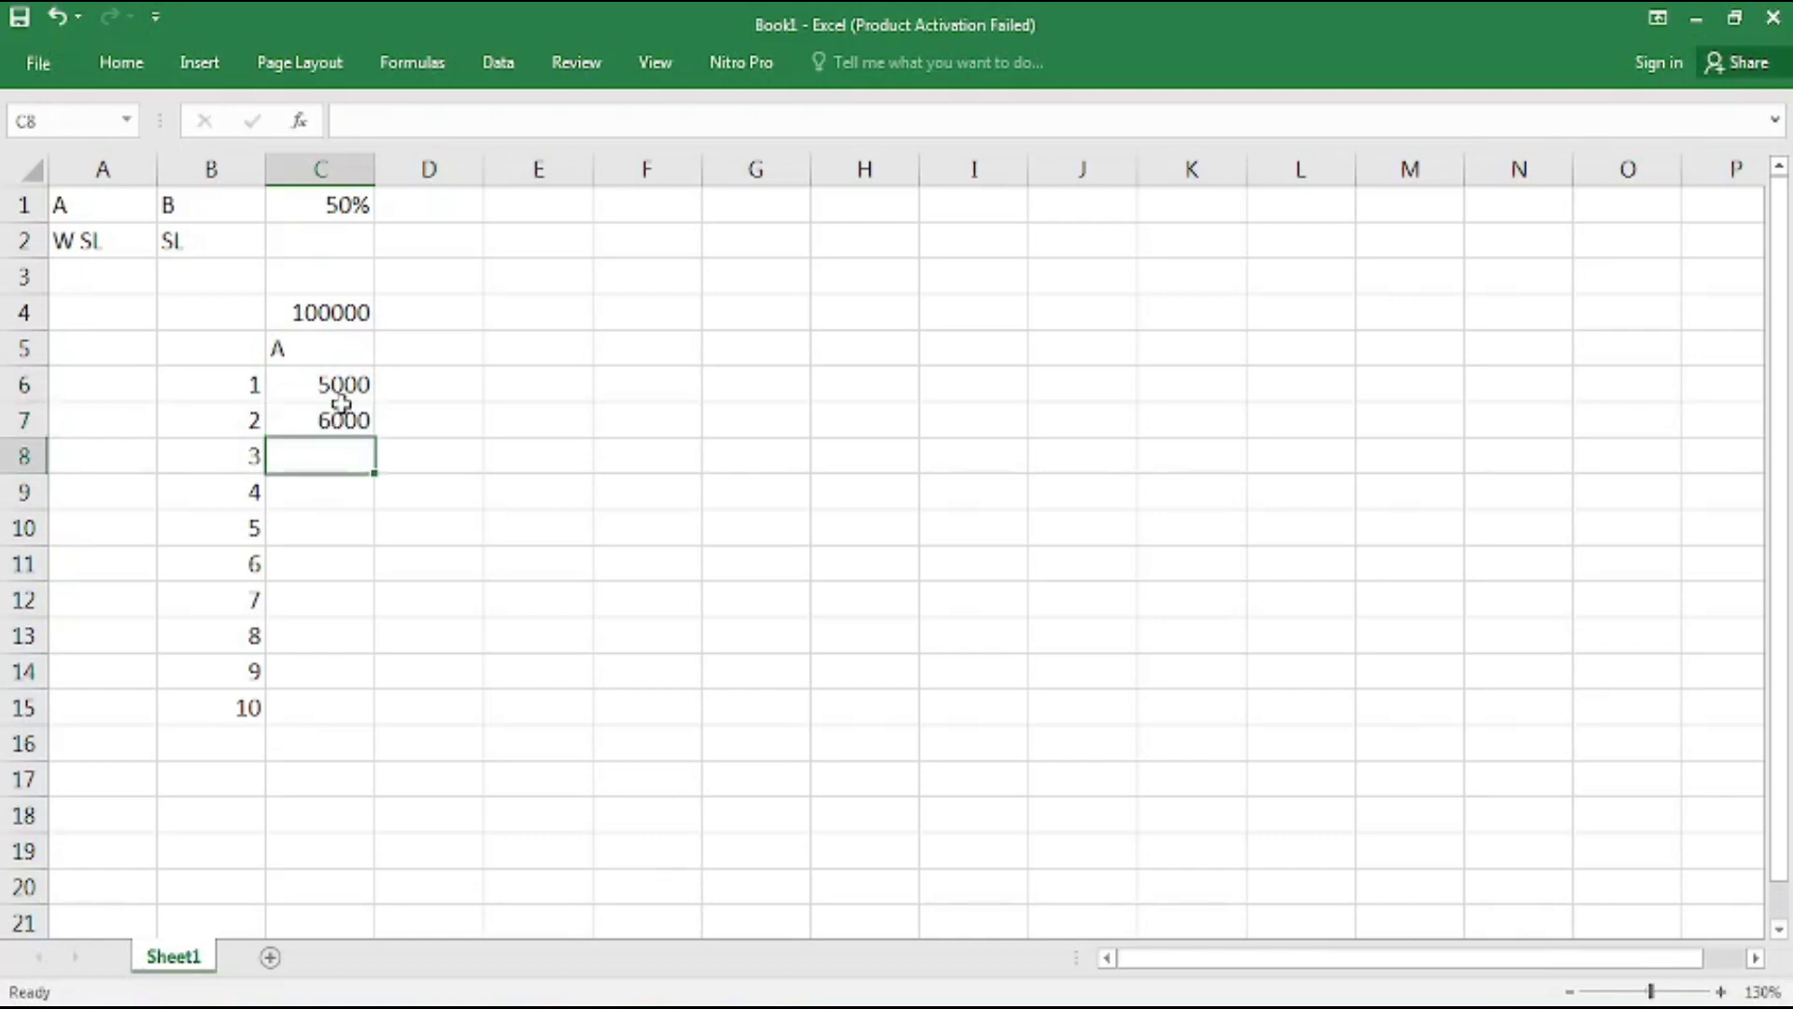
# Enter -5500, -7000, 3500 and -8900 in C8 to C11 for rows numbered 3 to 6.
pyautogui.write('-5500')
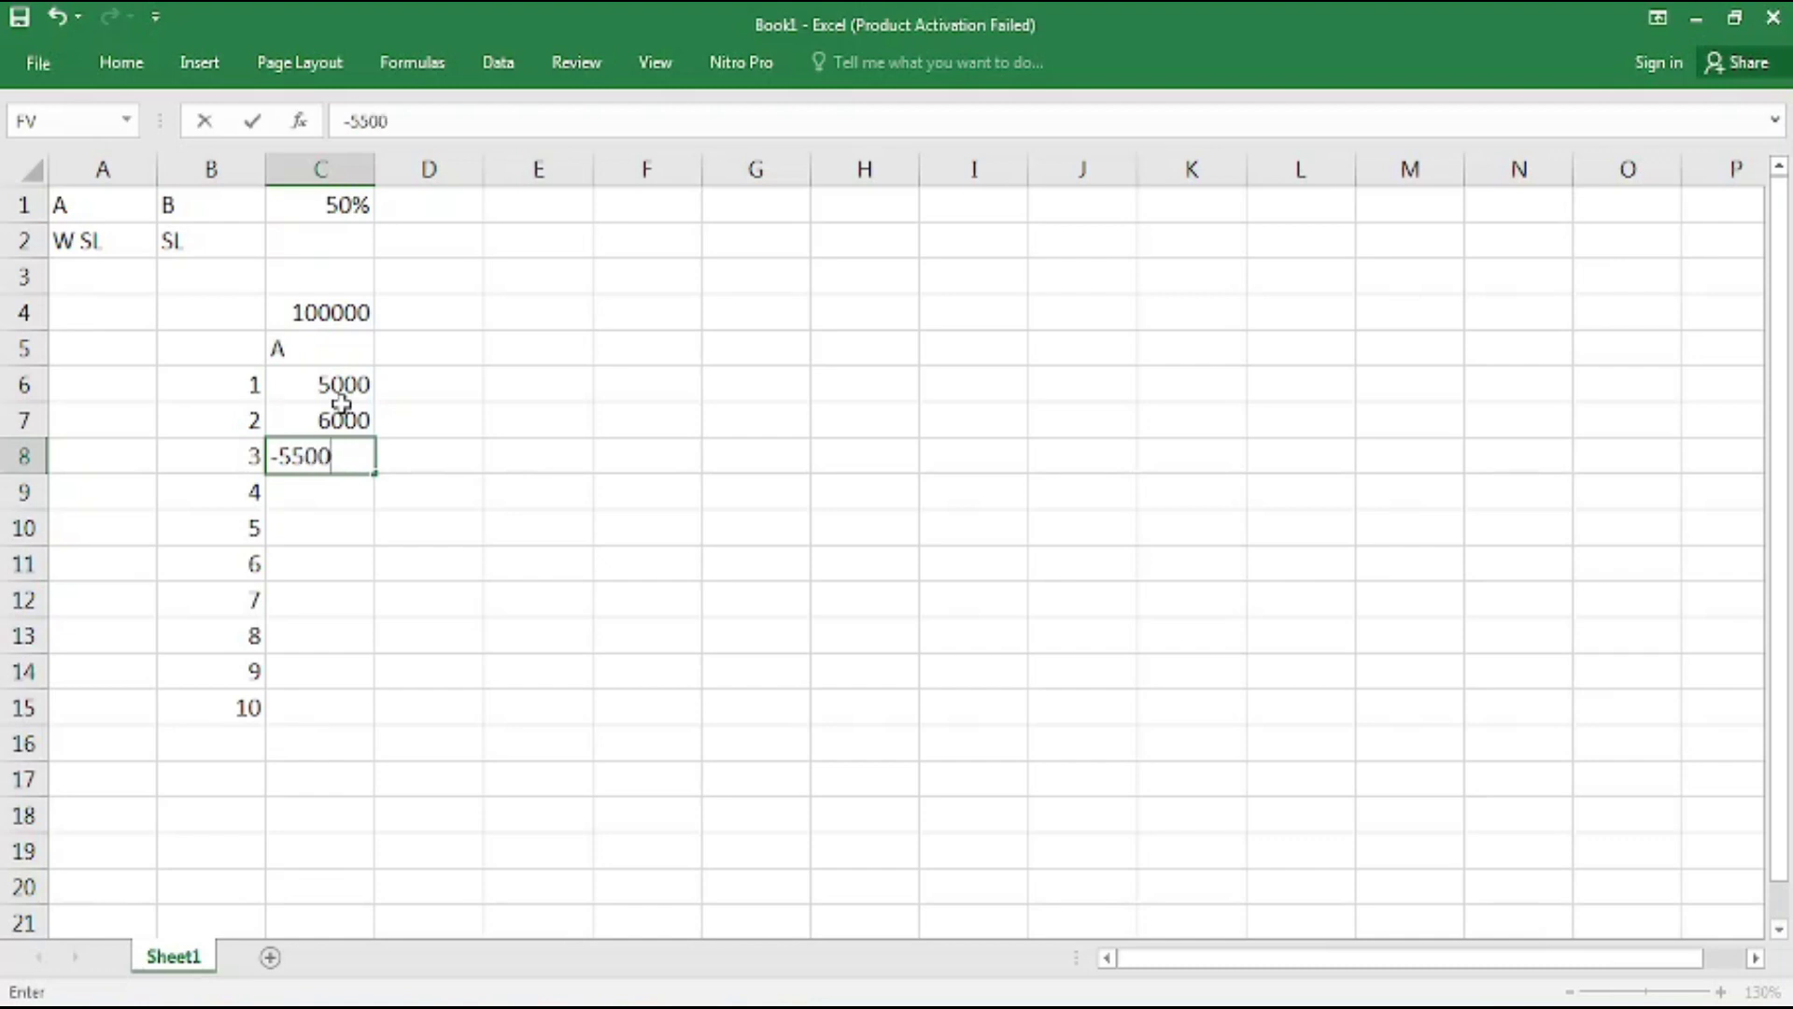
pyautogui.press('Return')
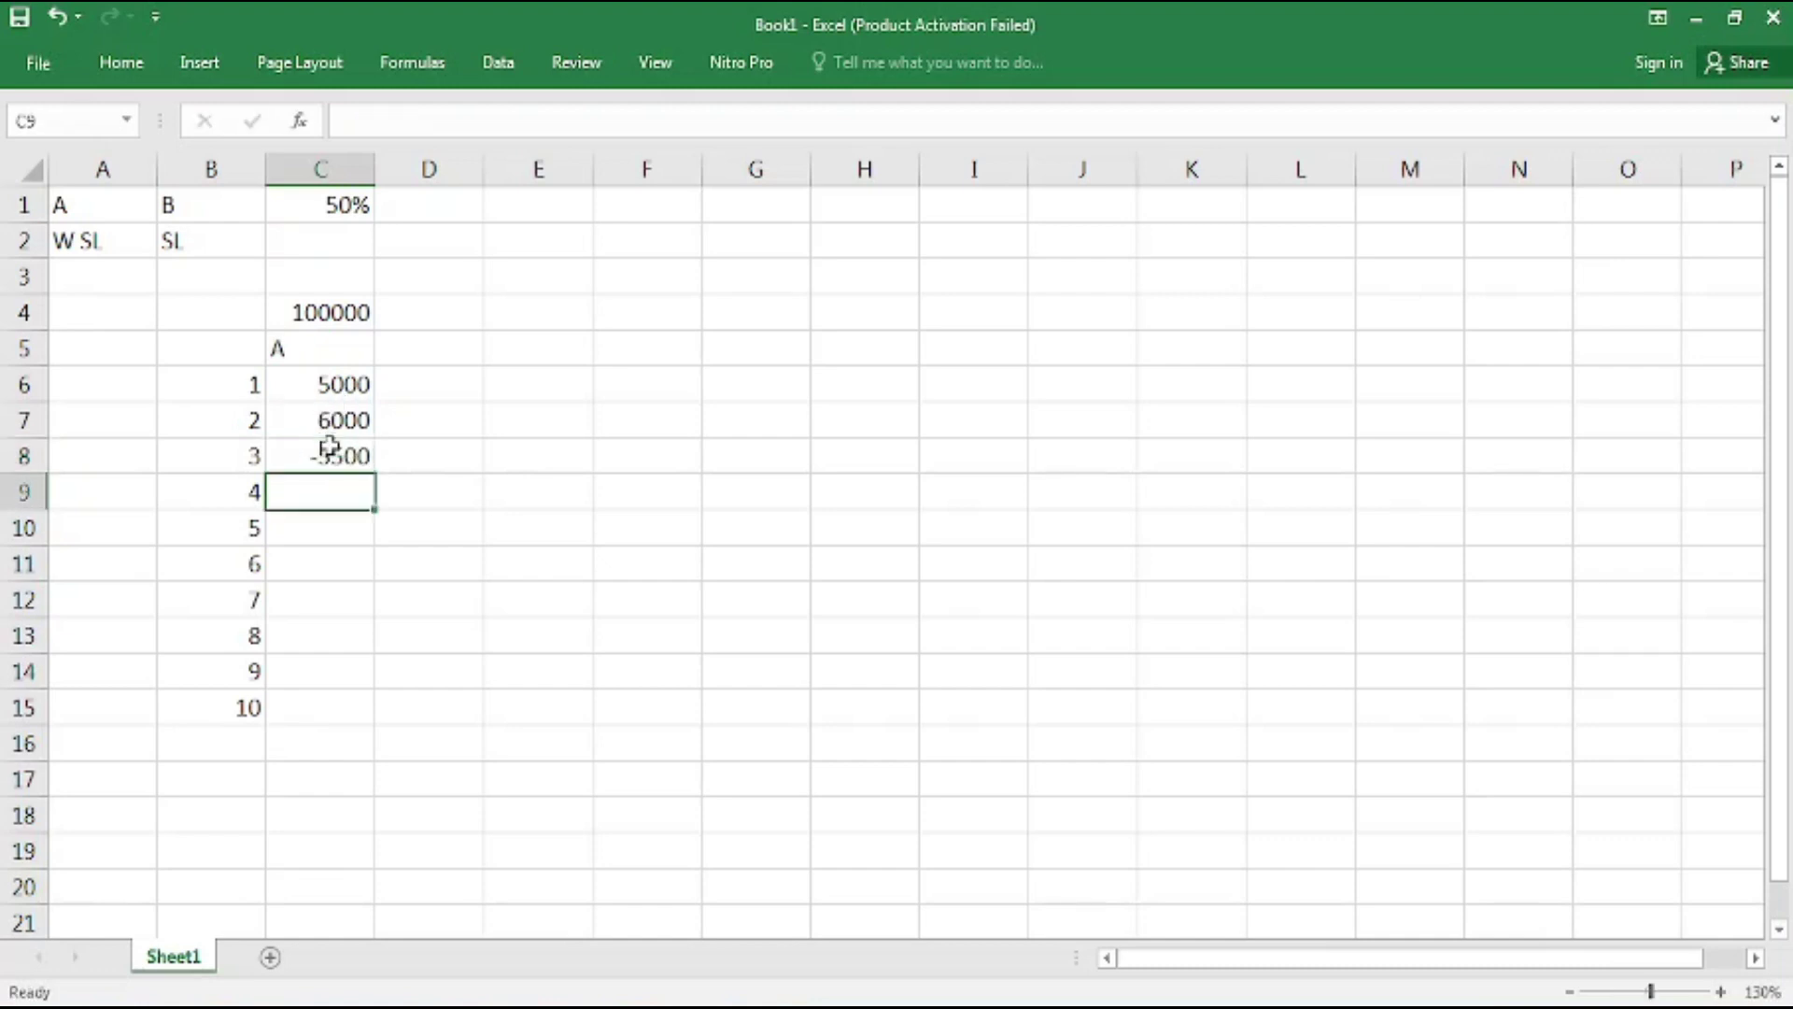
pyautogui.write('-7000')
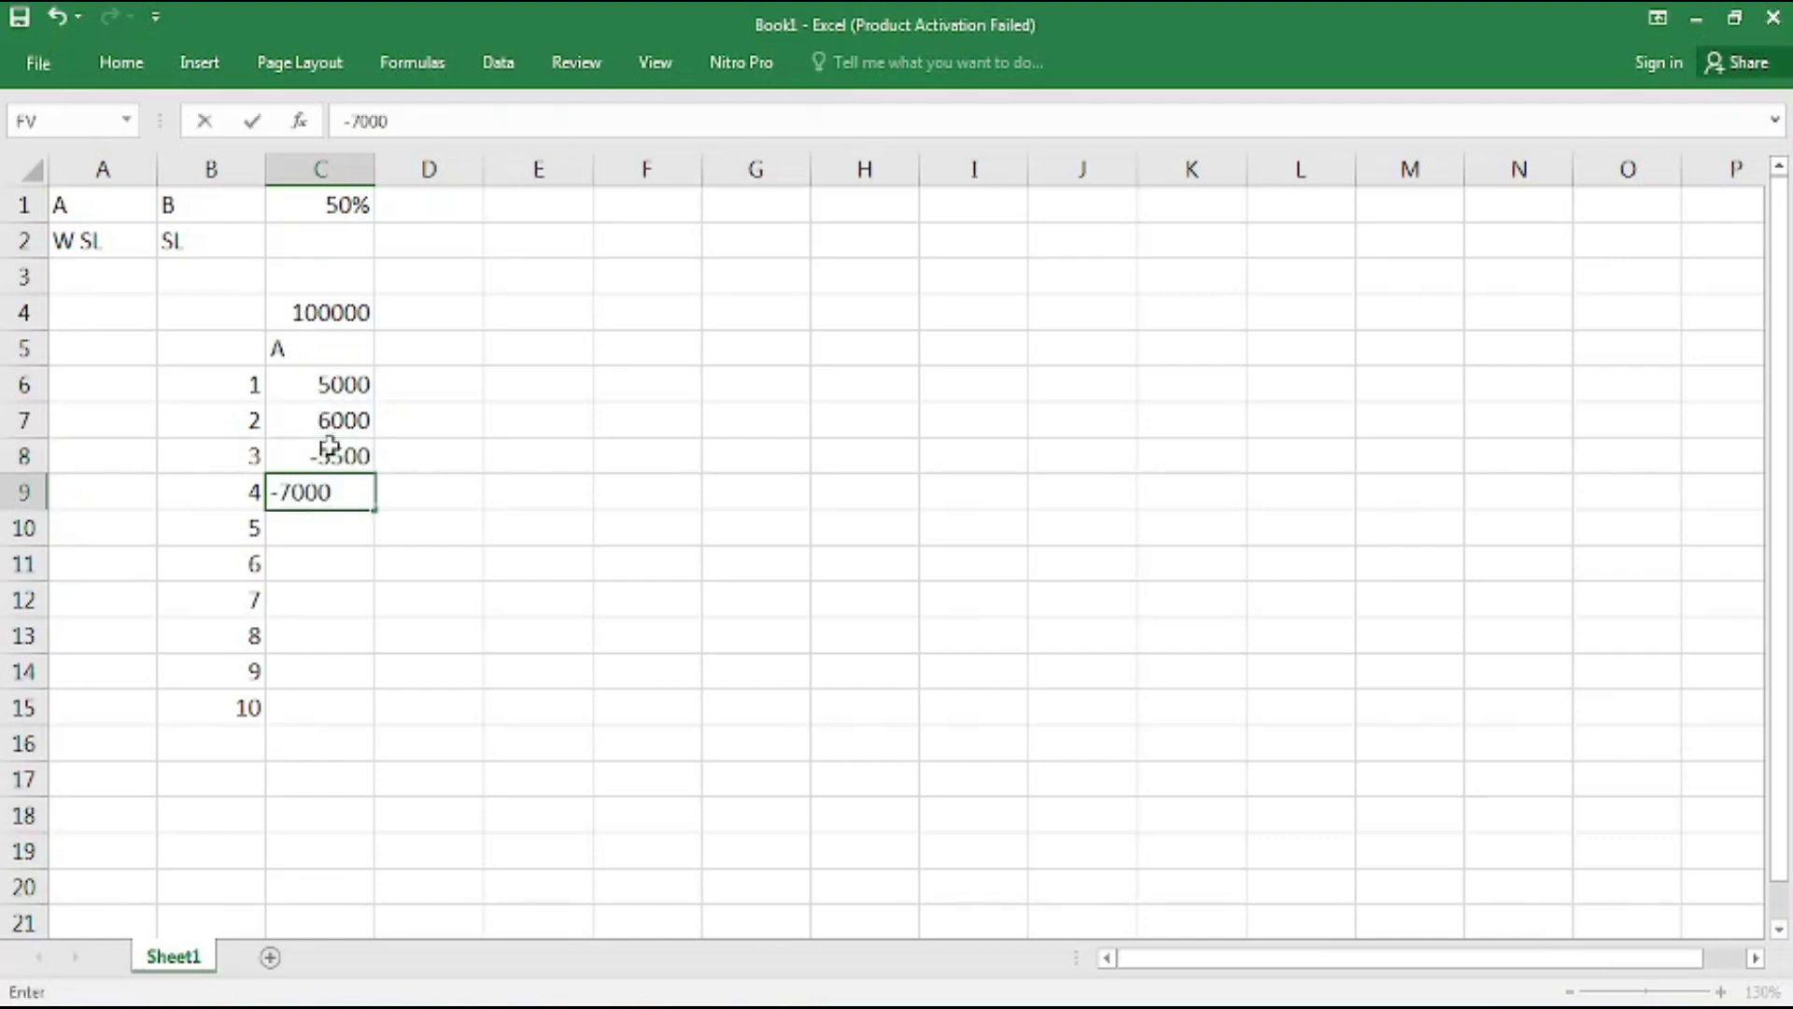
pyautogui.press('Return')
pyautogui.write('3500')
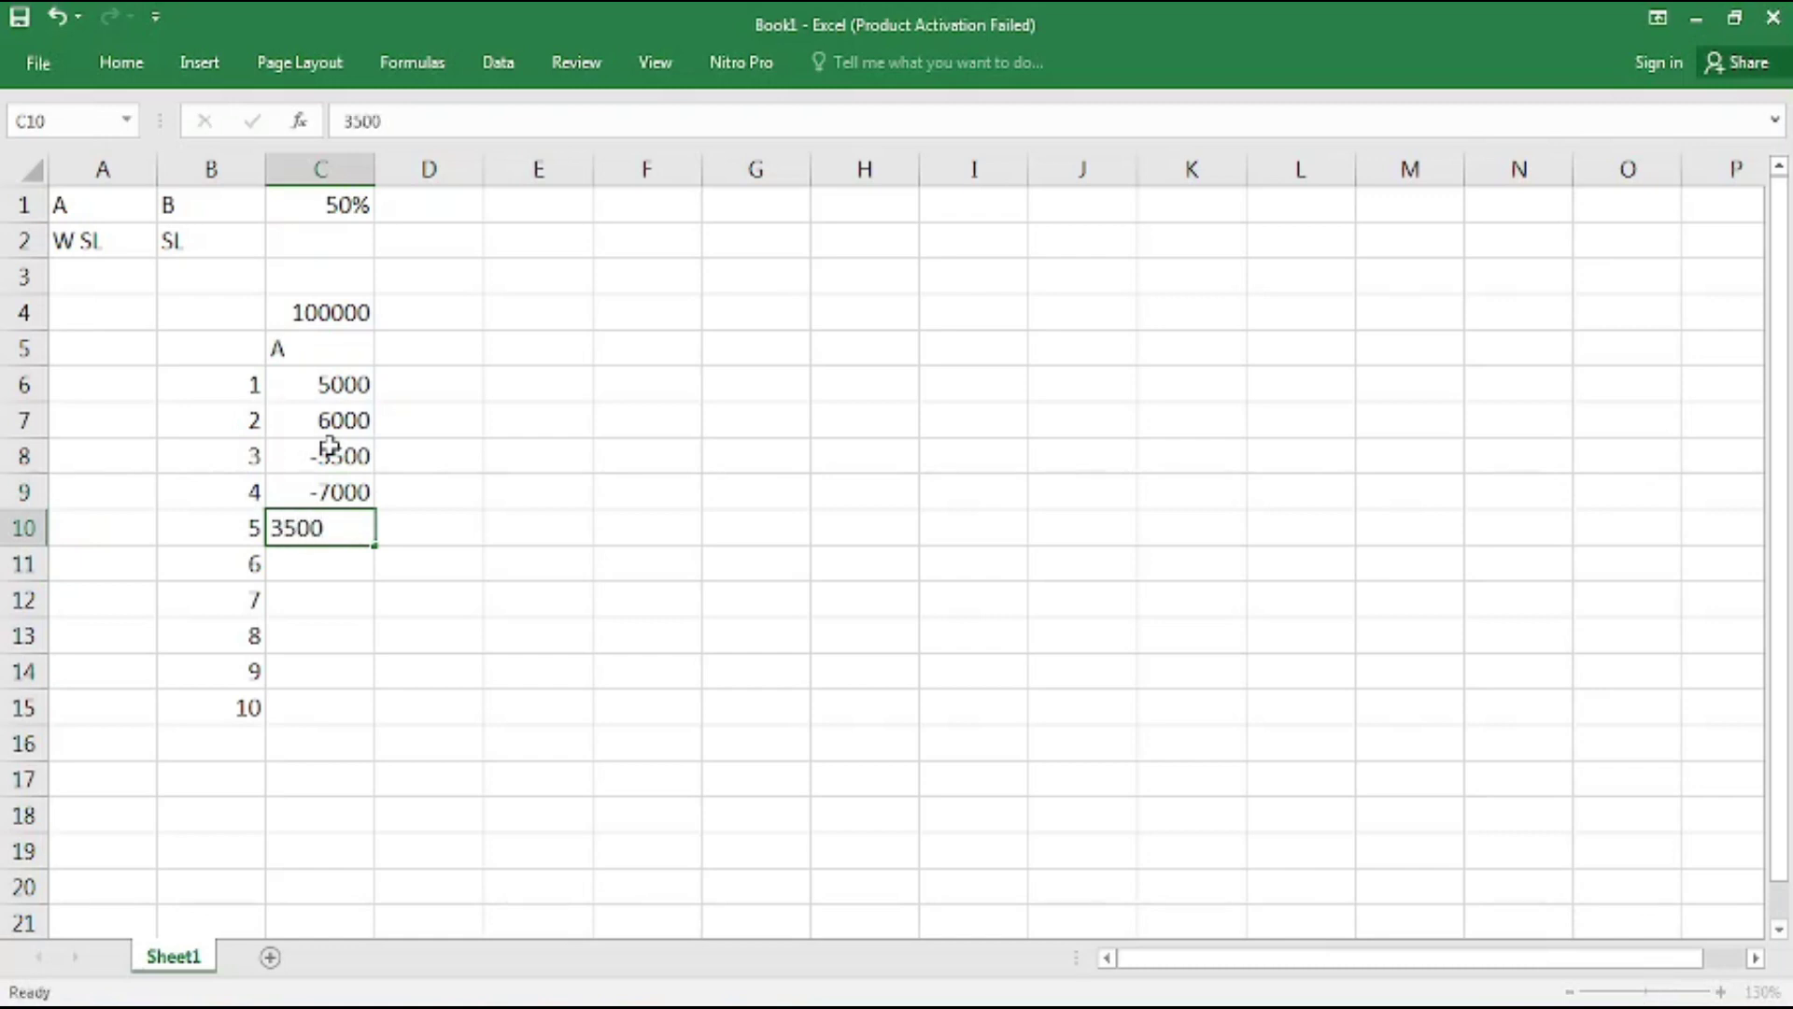
pyautogui.press('Return')
pyautogui.write('-8900')
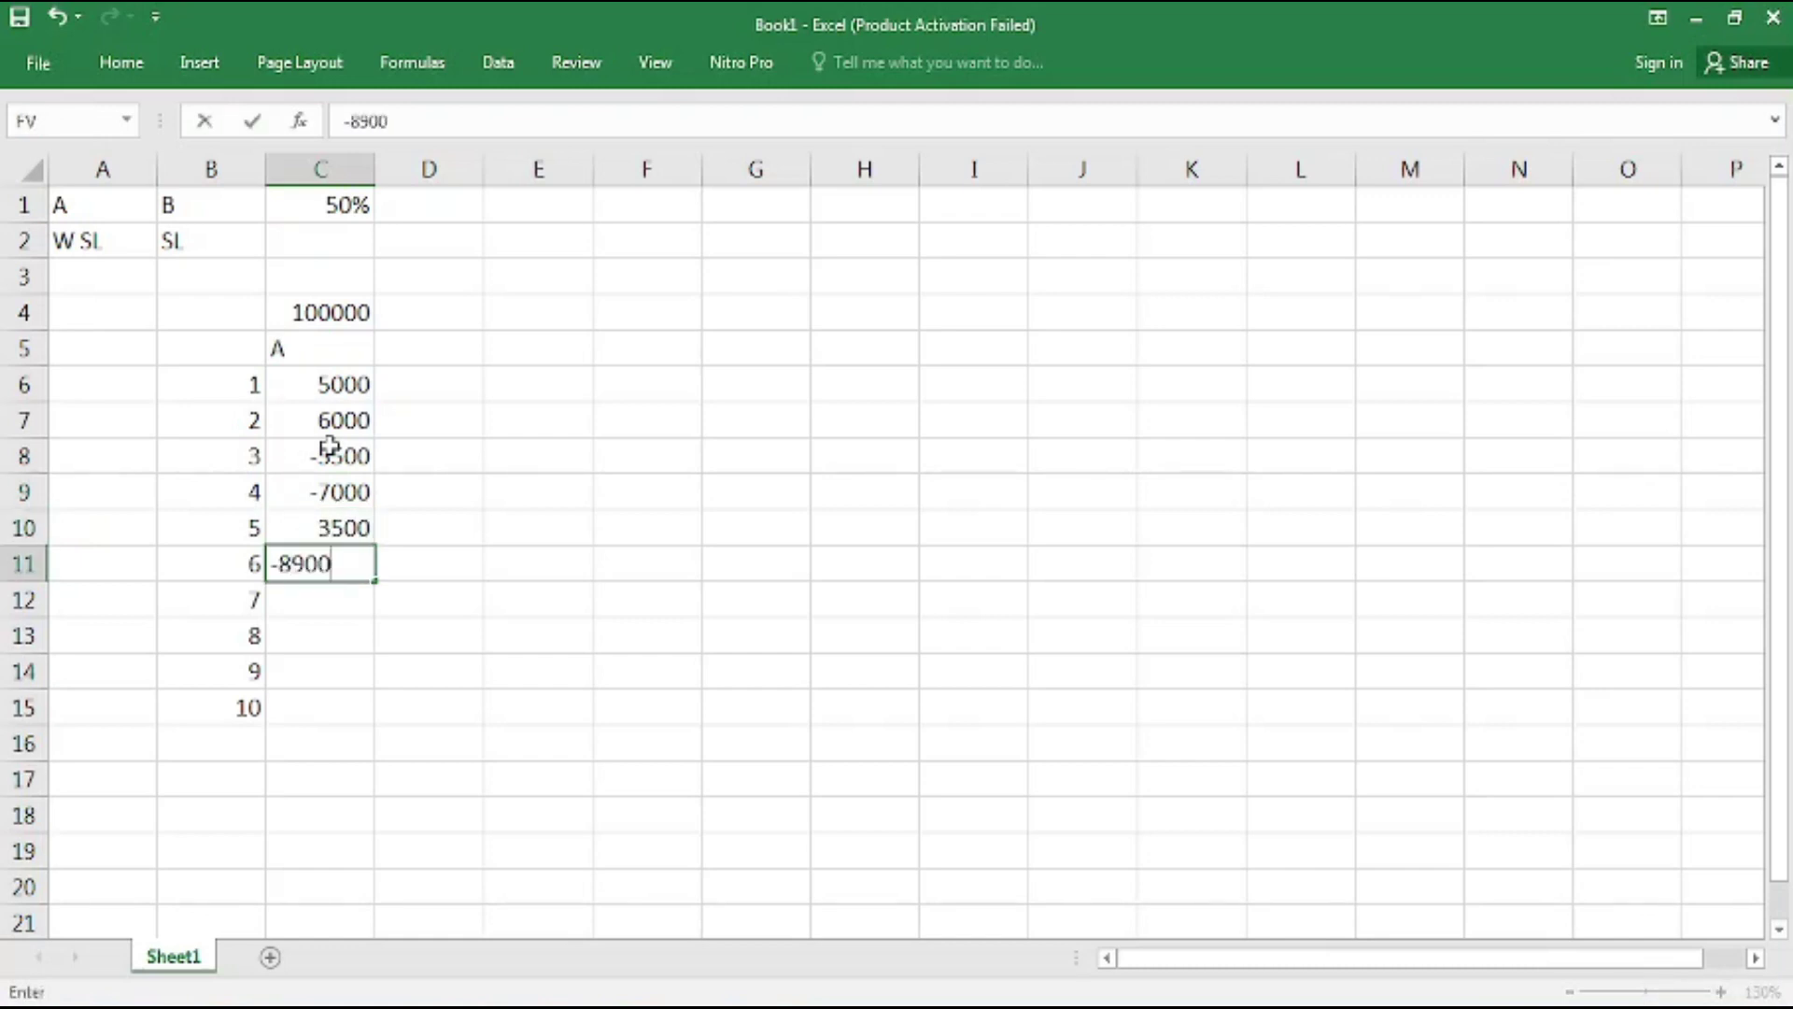
pyautogui.press('Return')
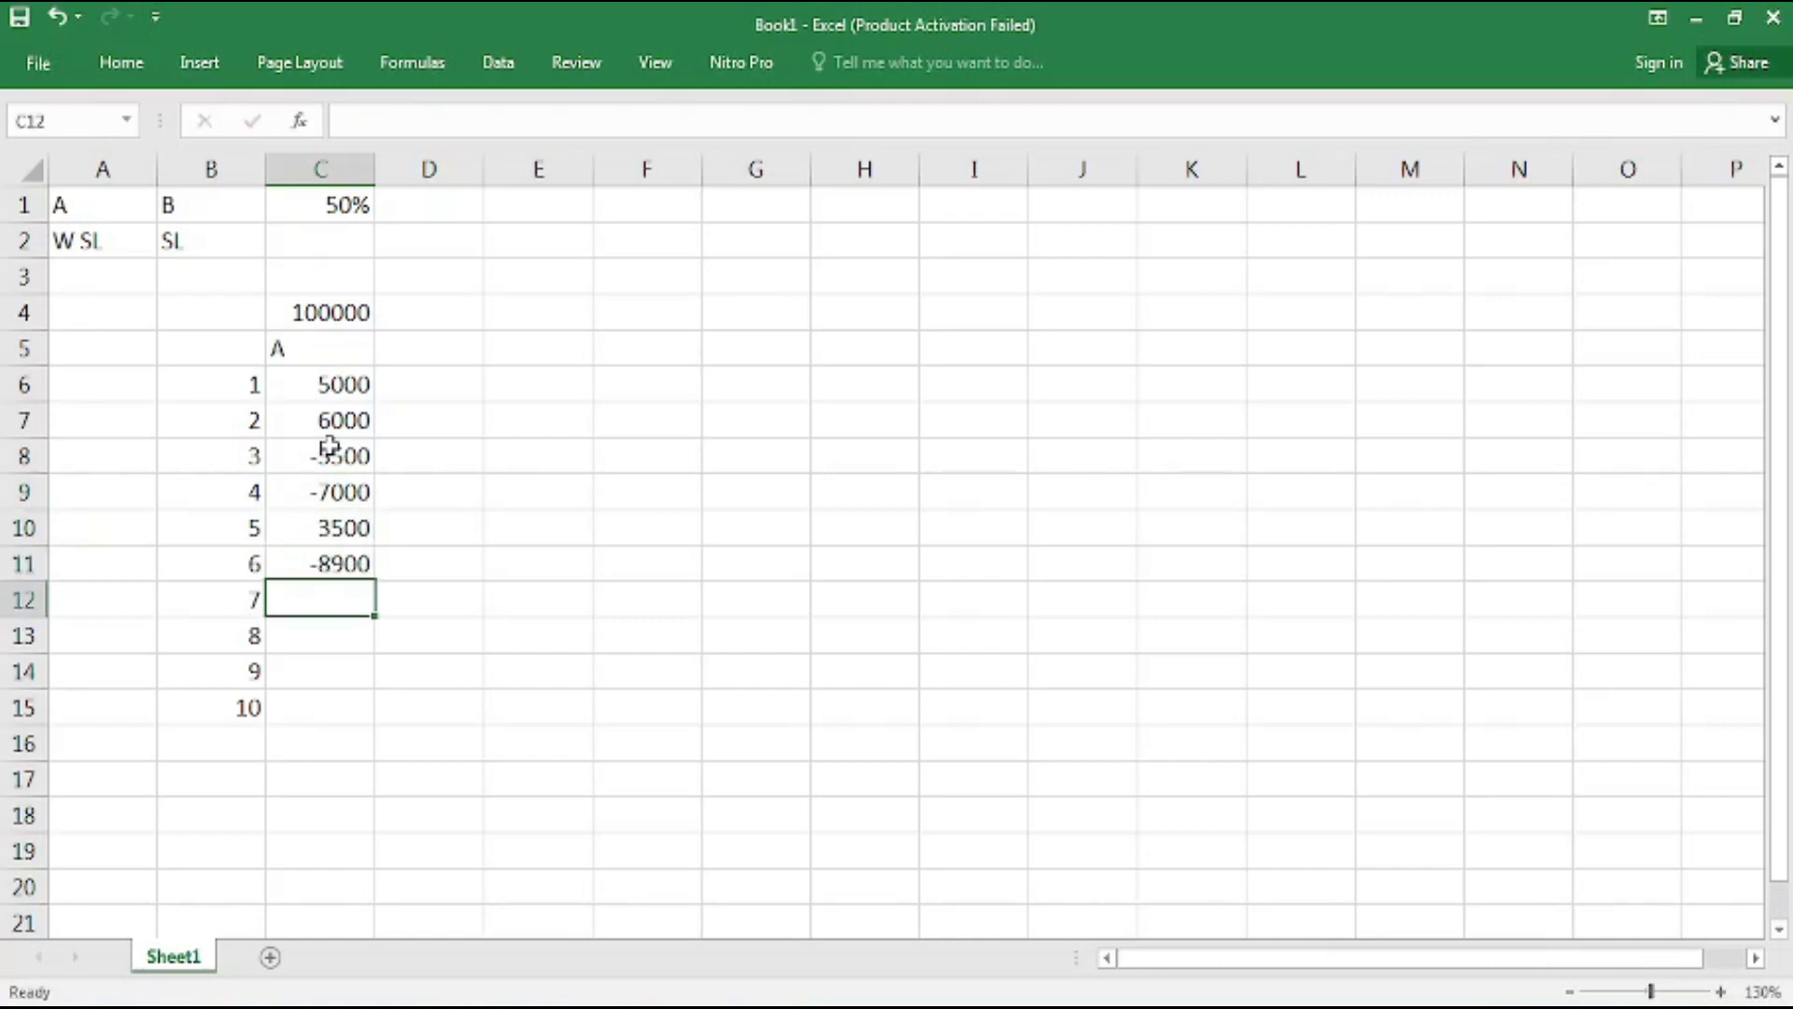
# Enter 10000, -7000, 5500 and -6000 in C12 to C15 for rows numbered 7 to 10.
pyautogui.write('10000')
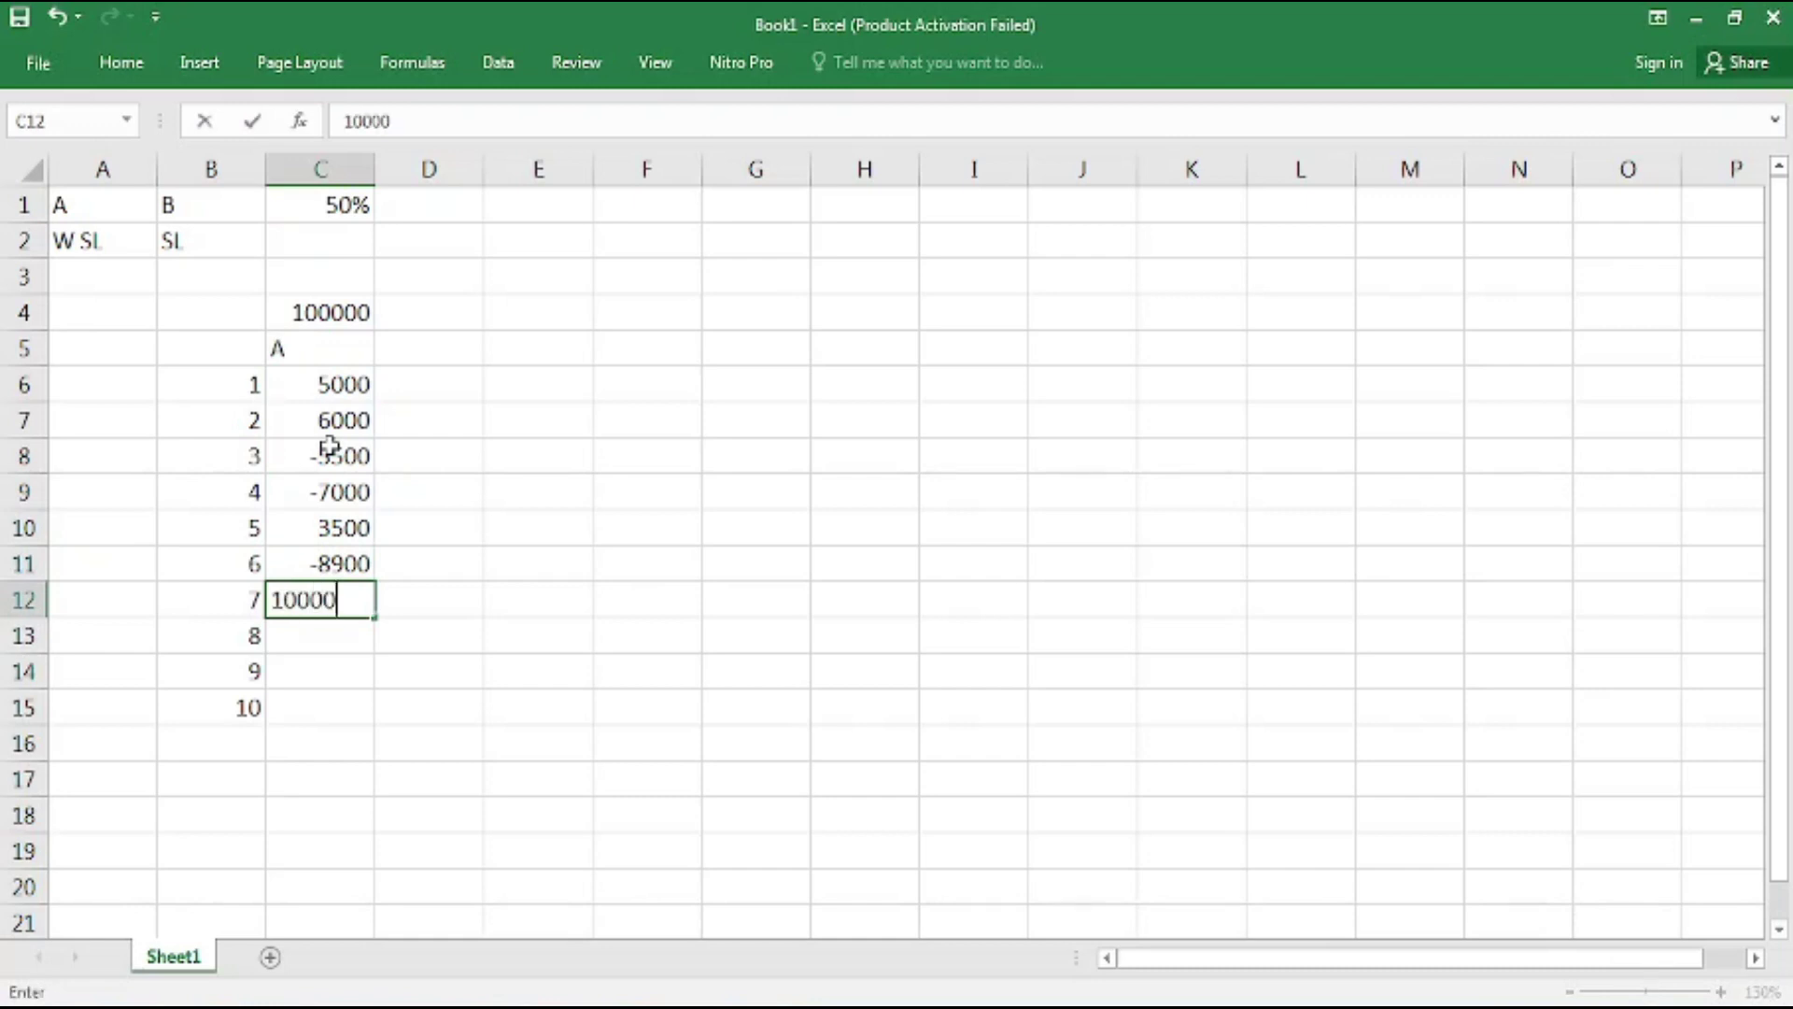
pyautogui.press('Return')
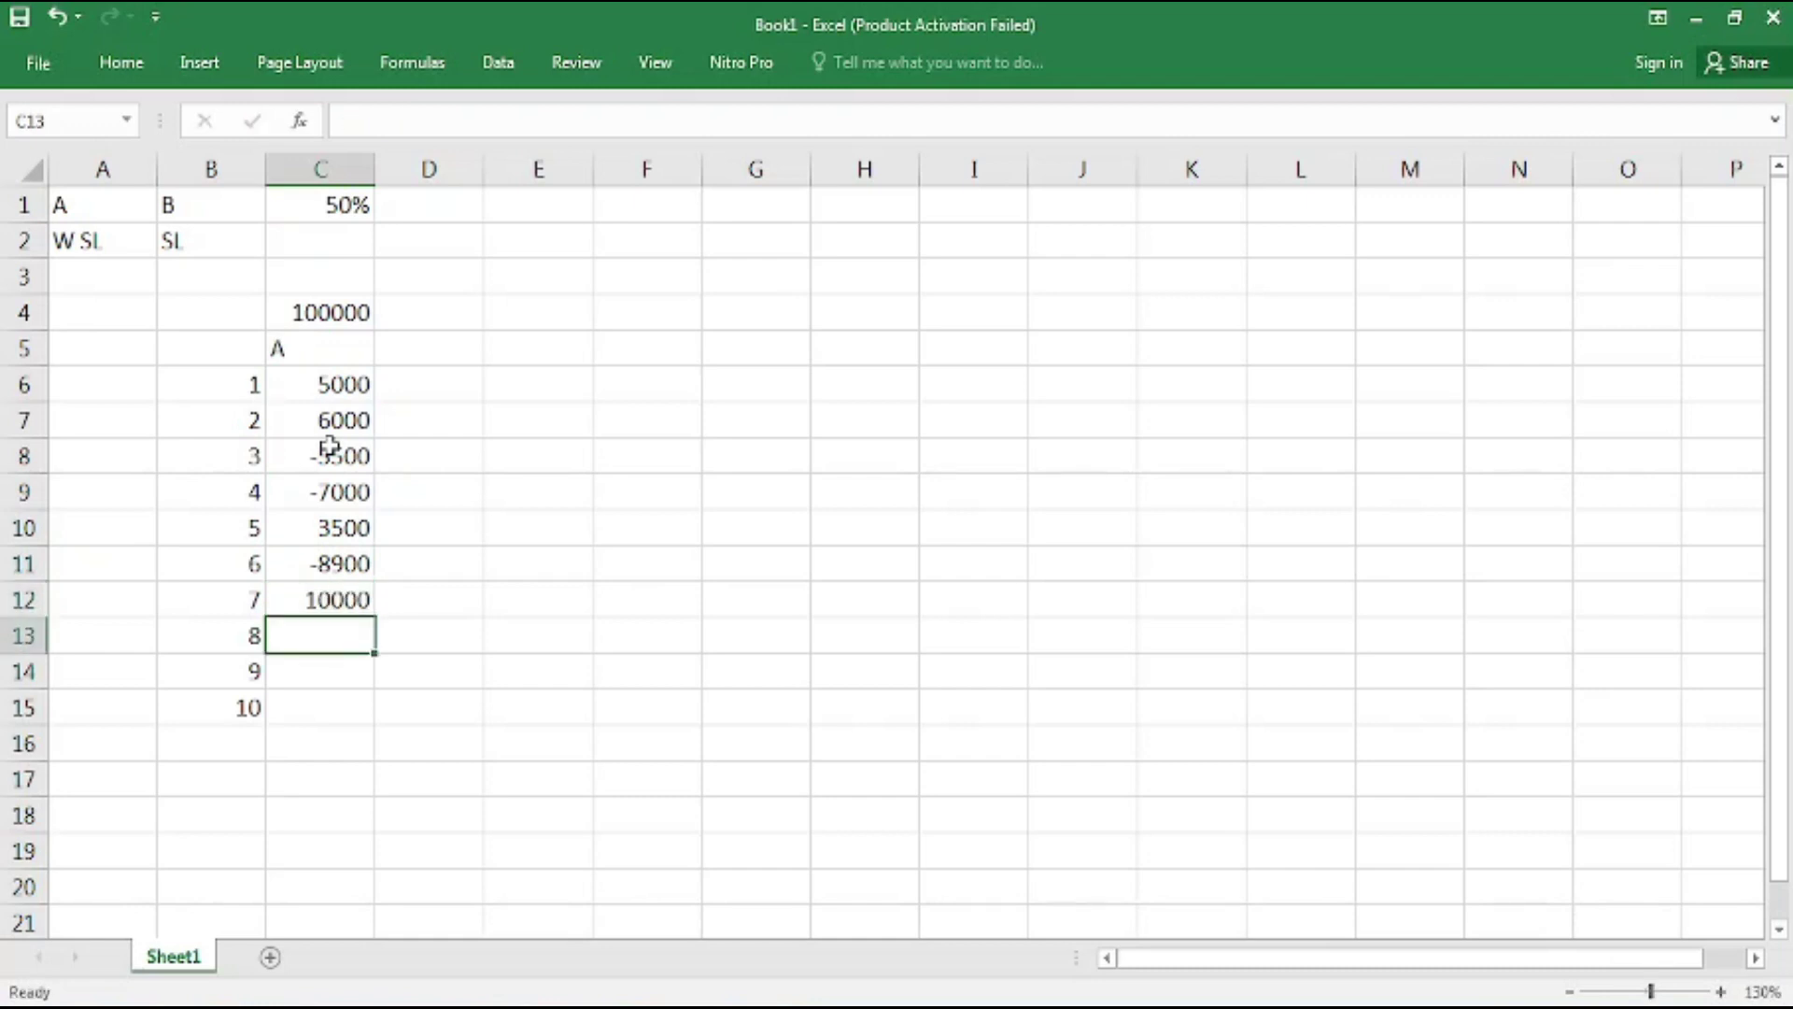
pyautogui.write('-7000')
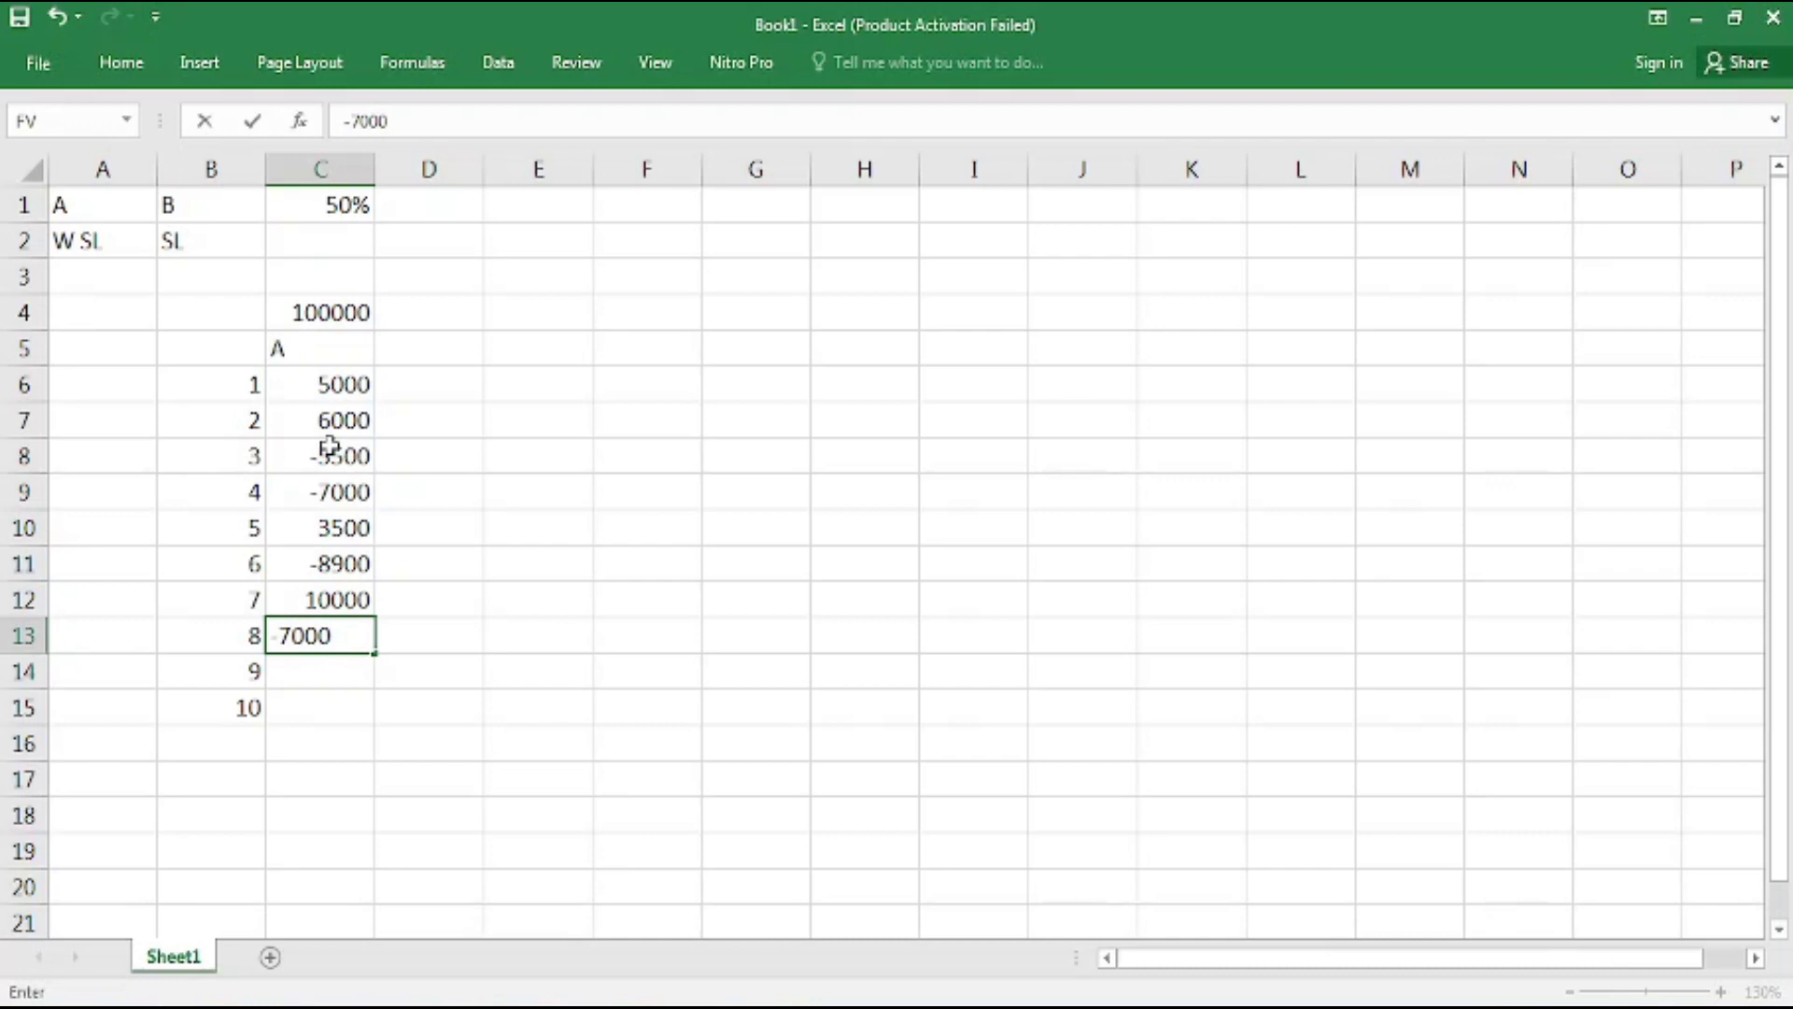
pyautogui.press('Return')
pyautogui.write('5500')
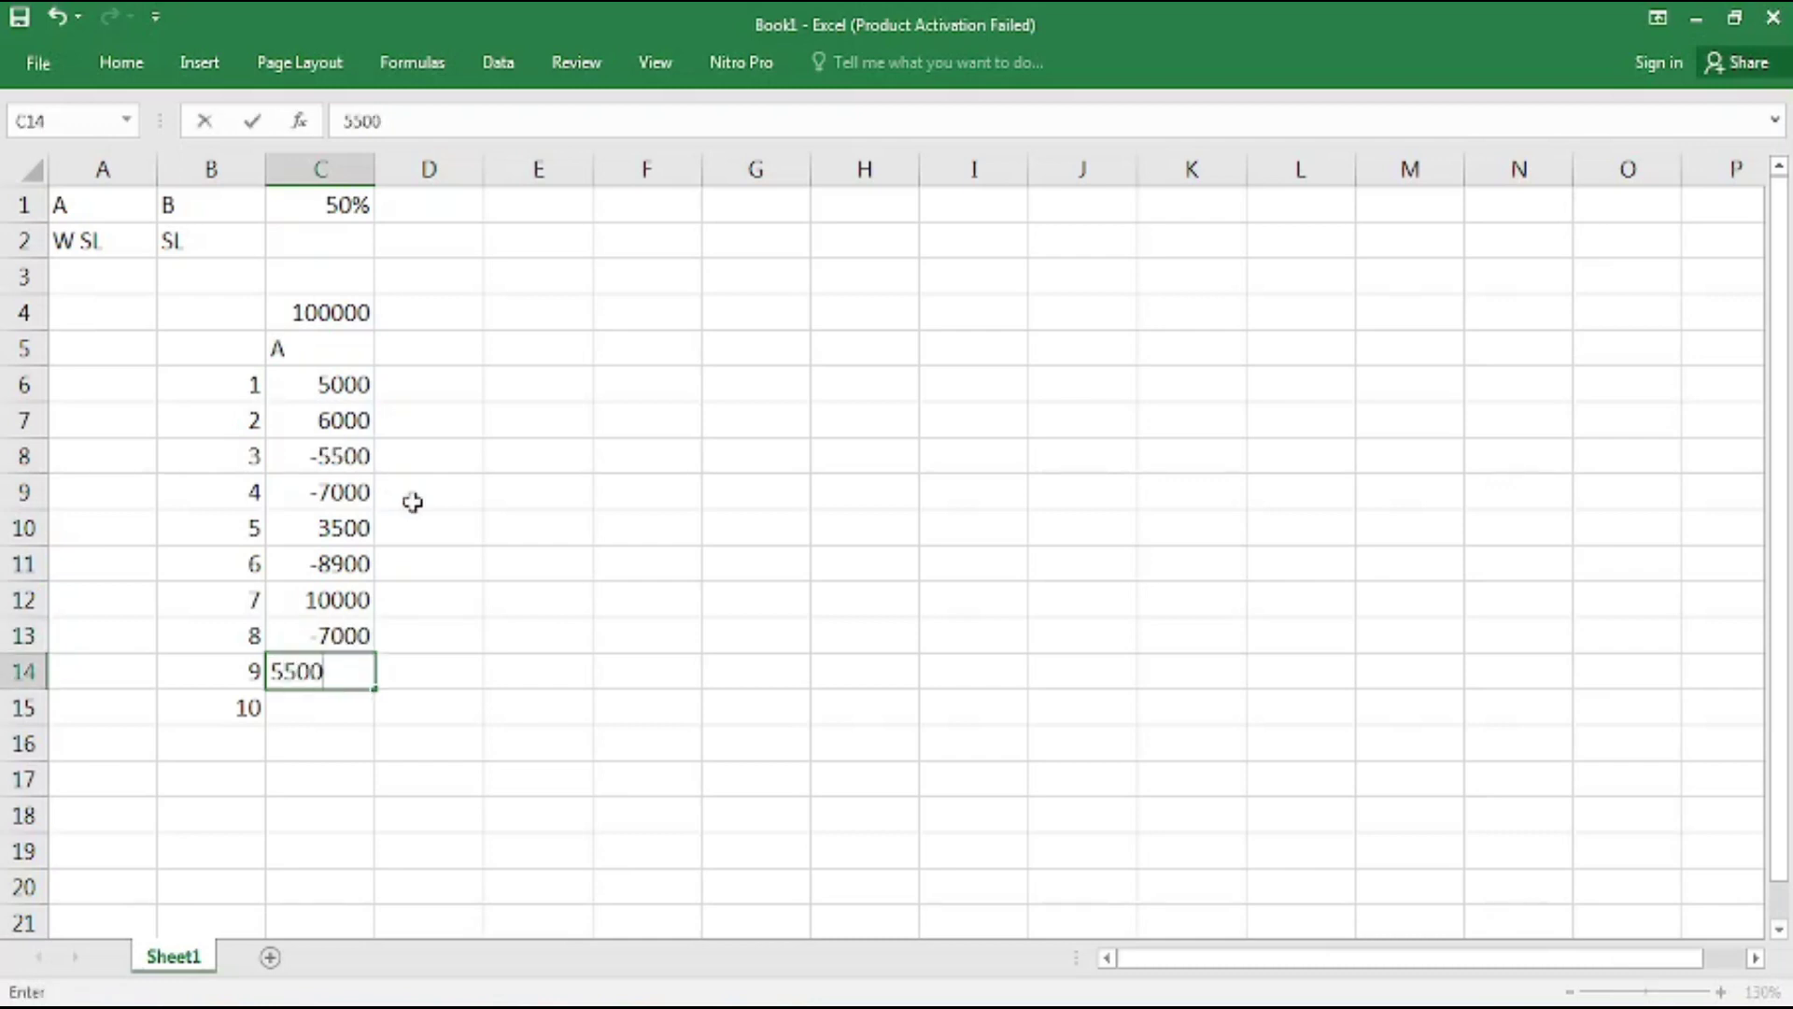
pyautogui.press('Return')
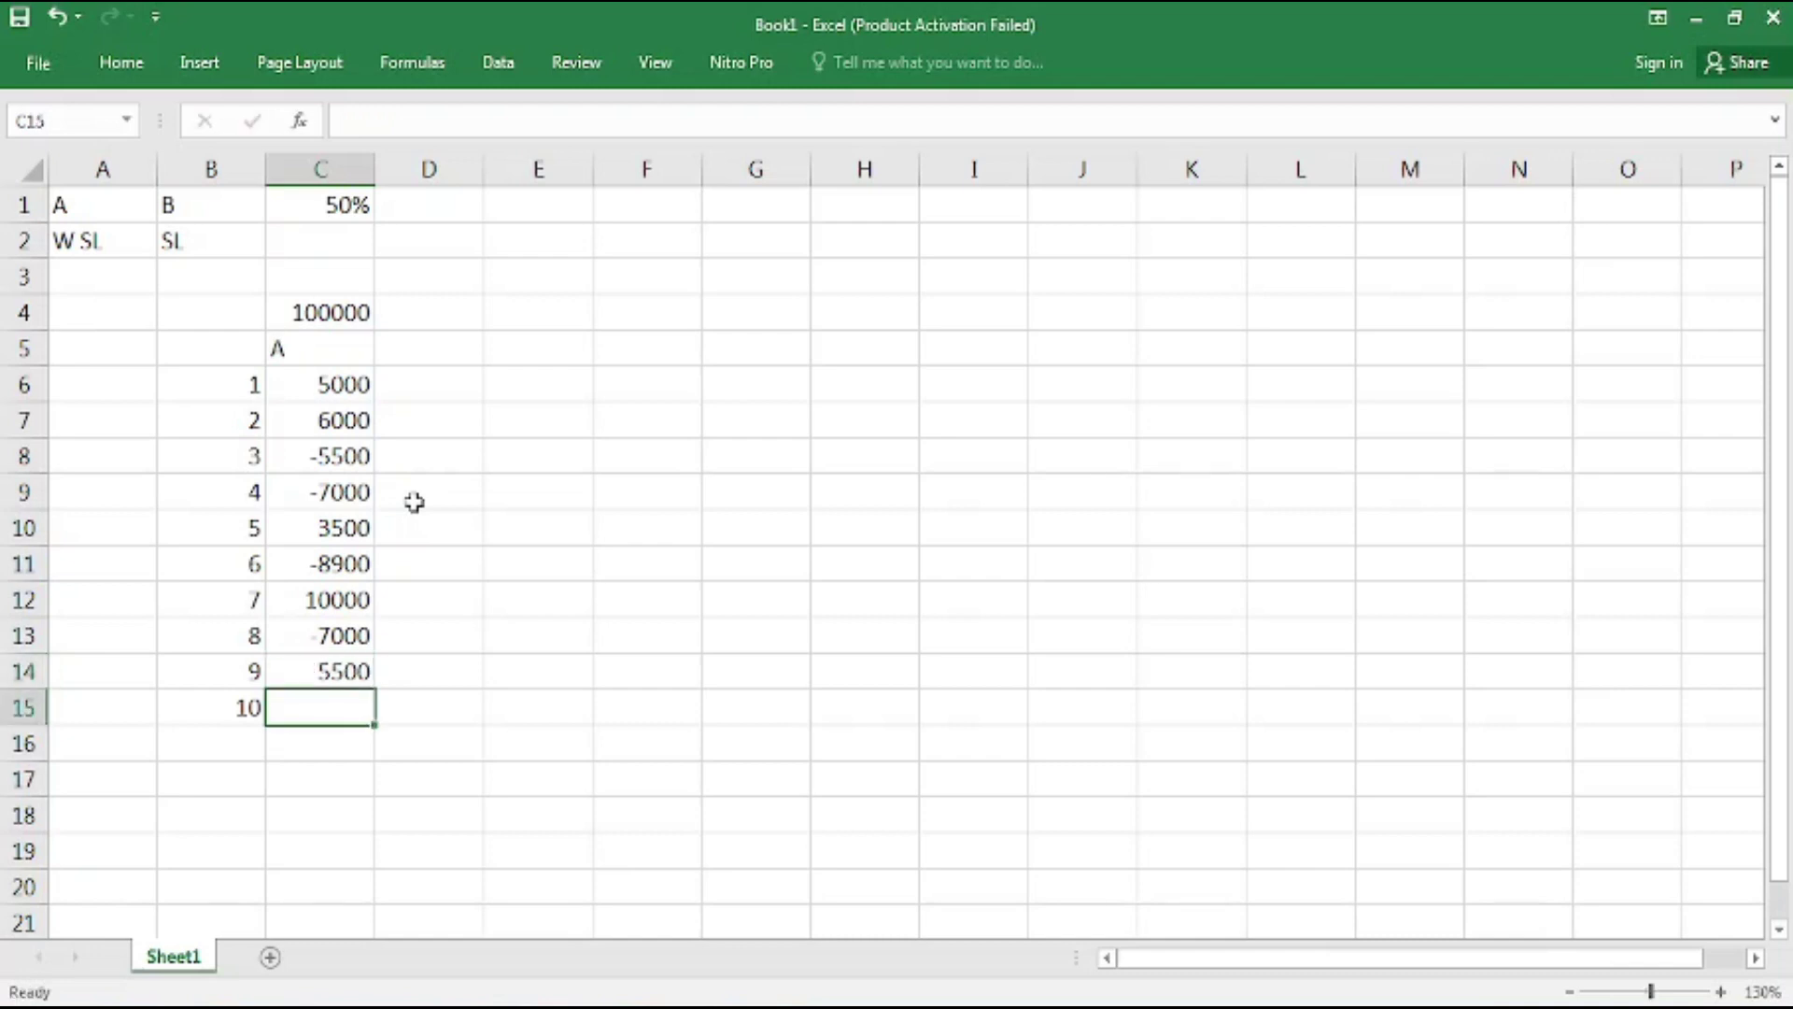
pyautogui.write('-6000')
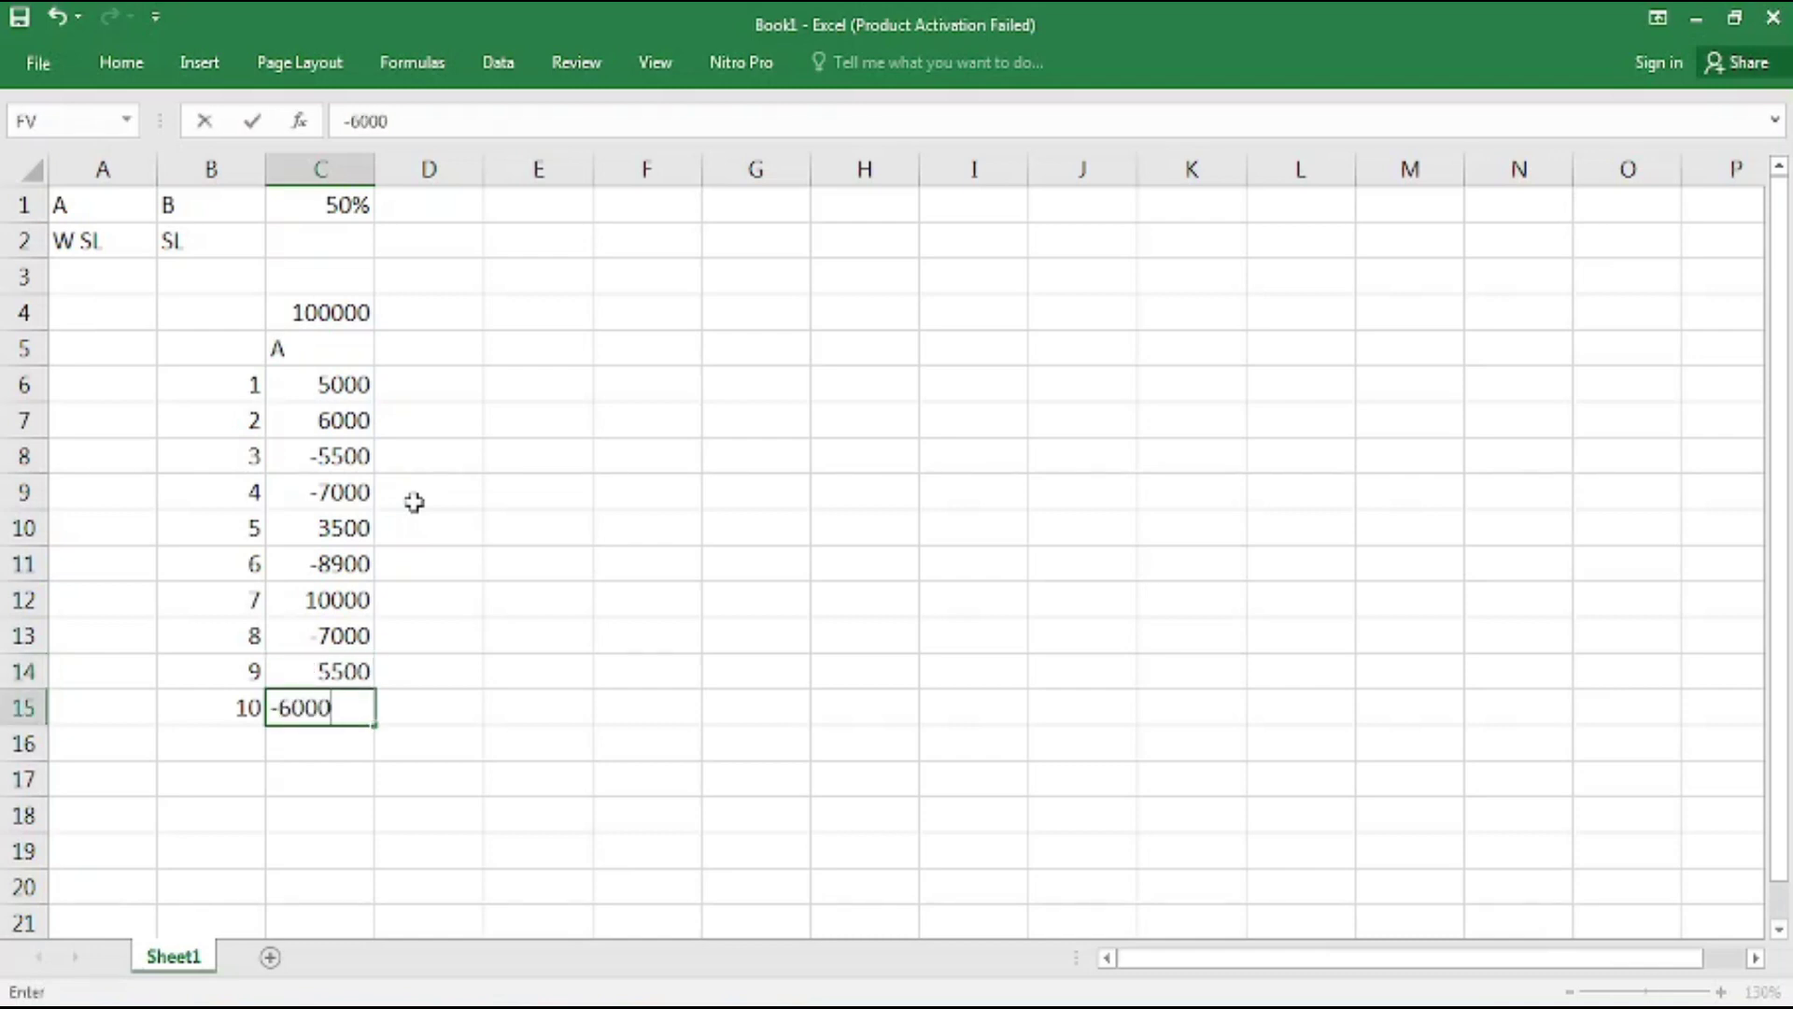
pyautogui.click(443, 592)
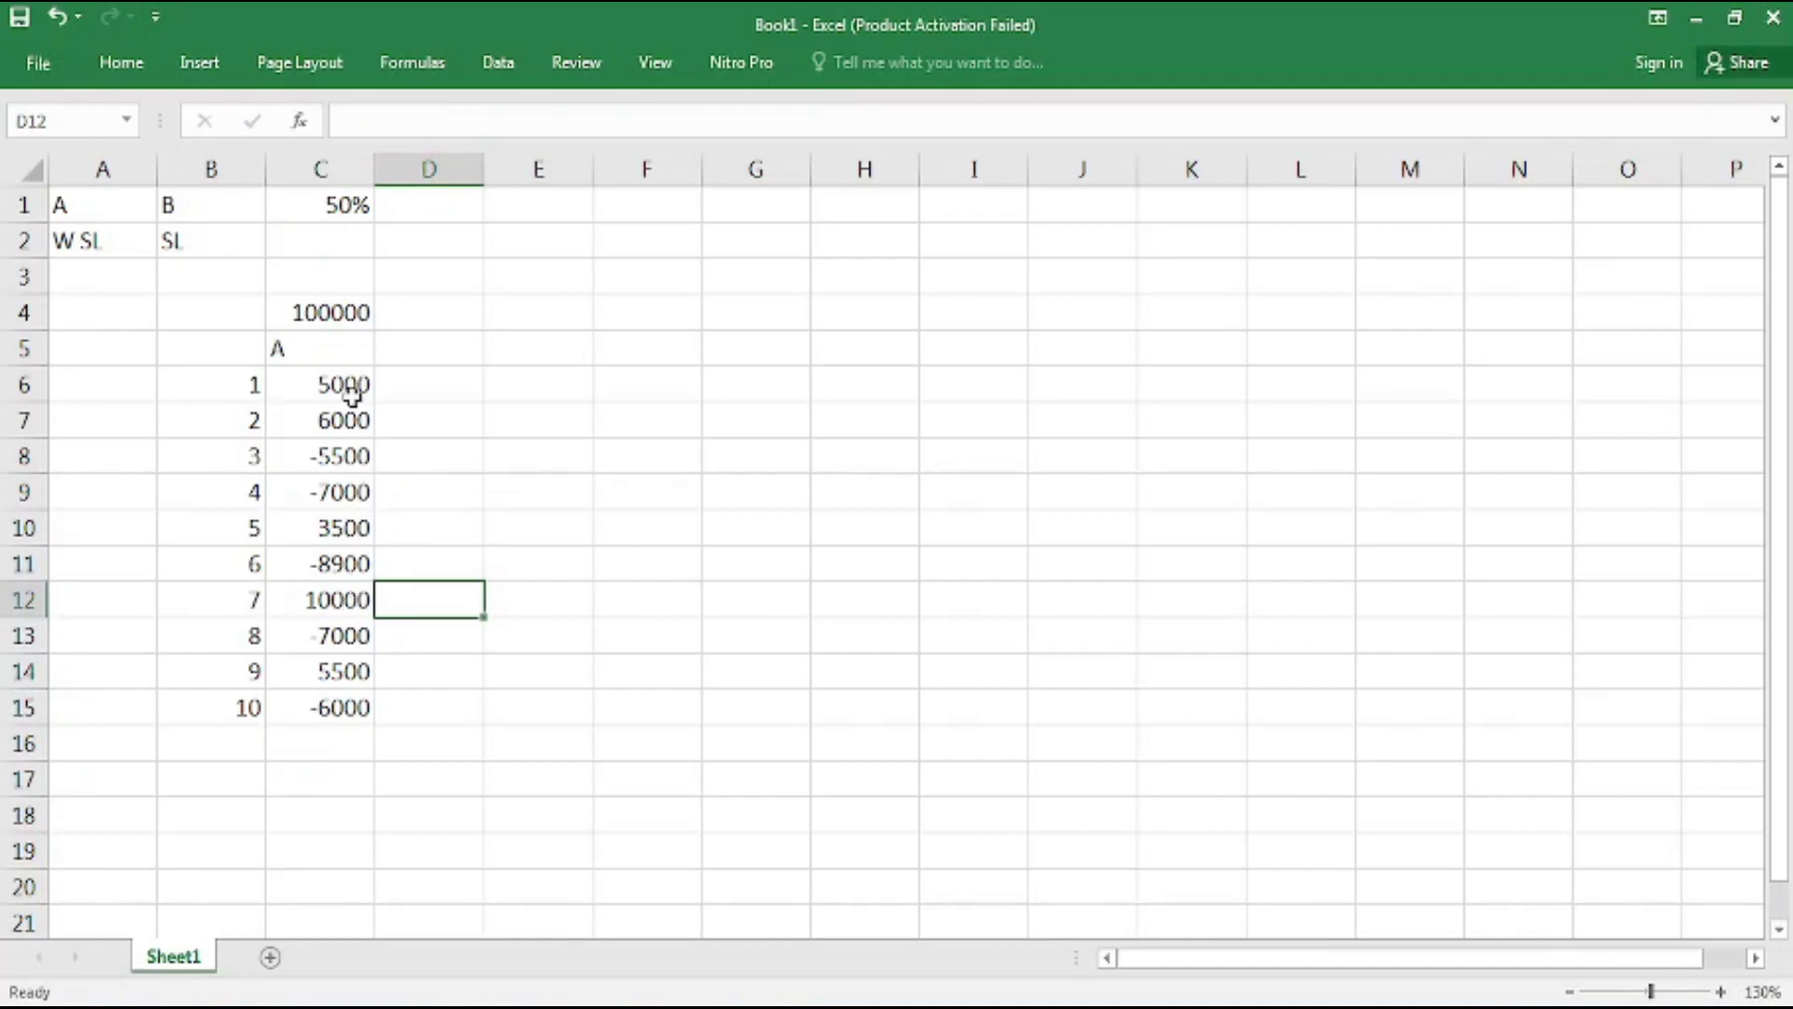
# Enter column A's total of -4400 in C16 and make it bold.
pyautogui.moveTo(353, 386); pyautogui.dragTo(361, 720)
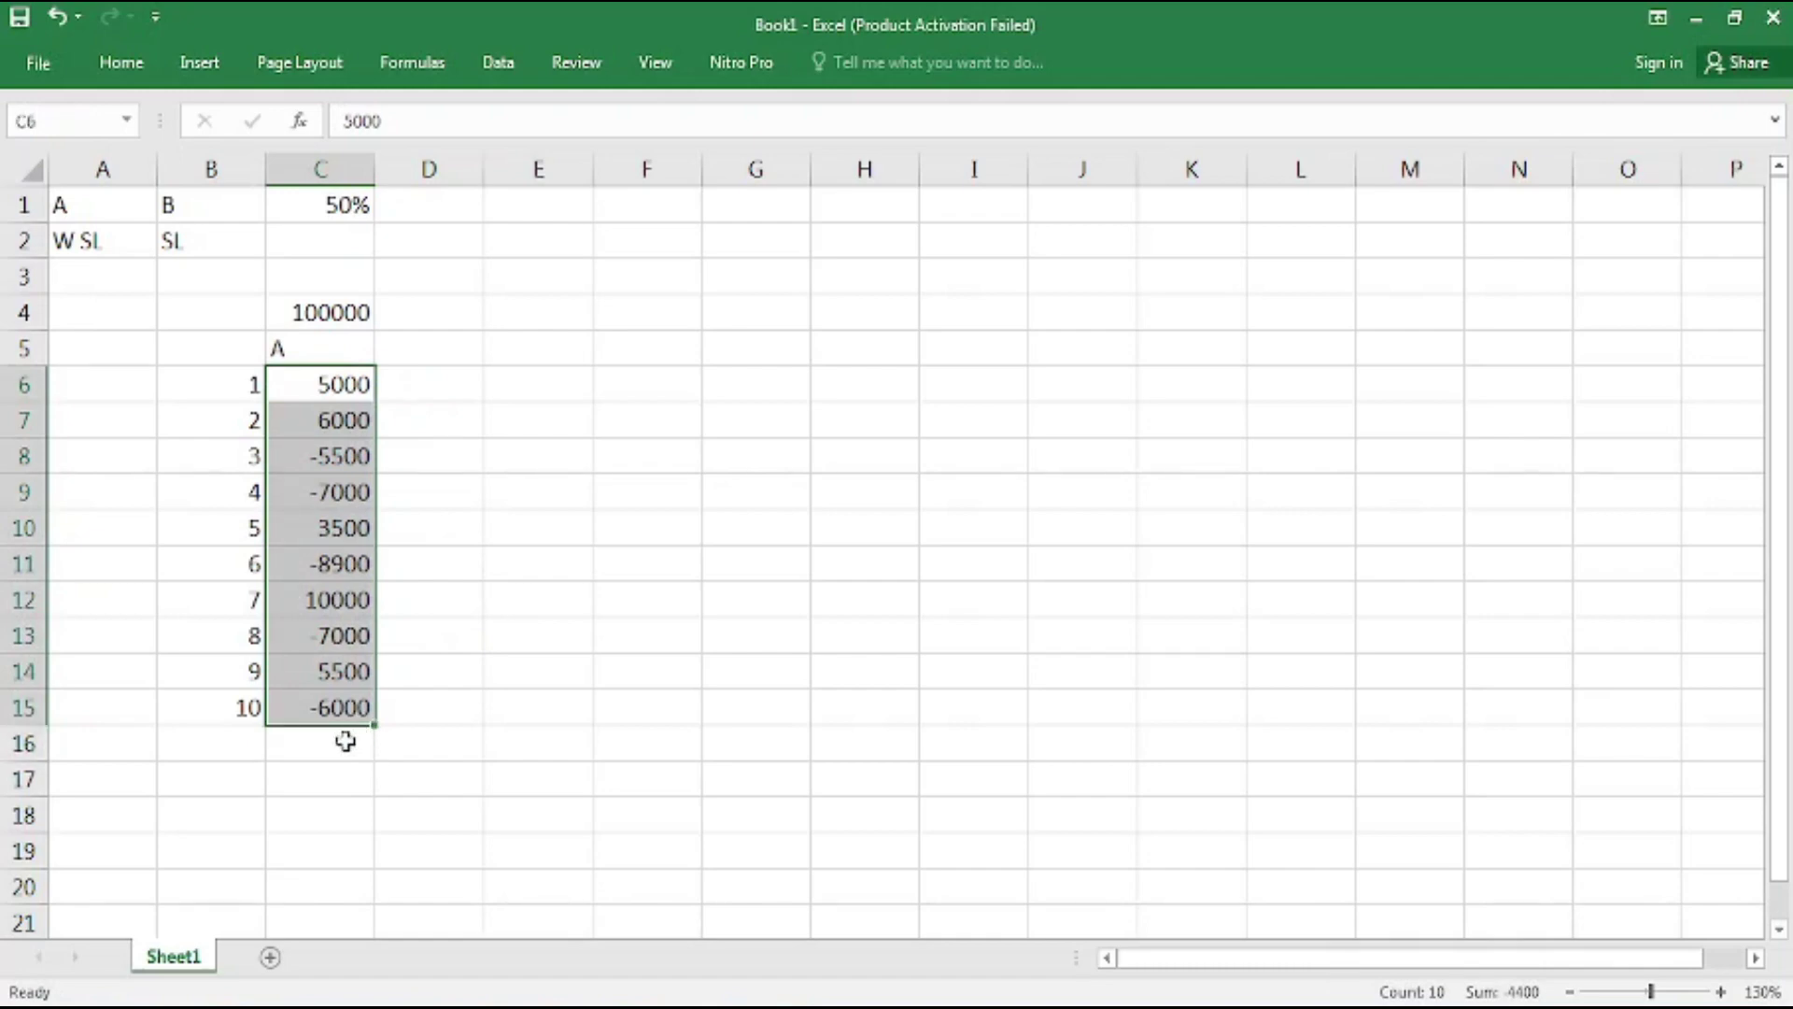
pyautogui.click(344, 740)
pyautogui.write('=4')
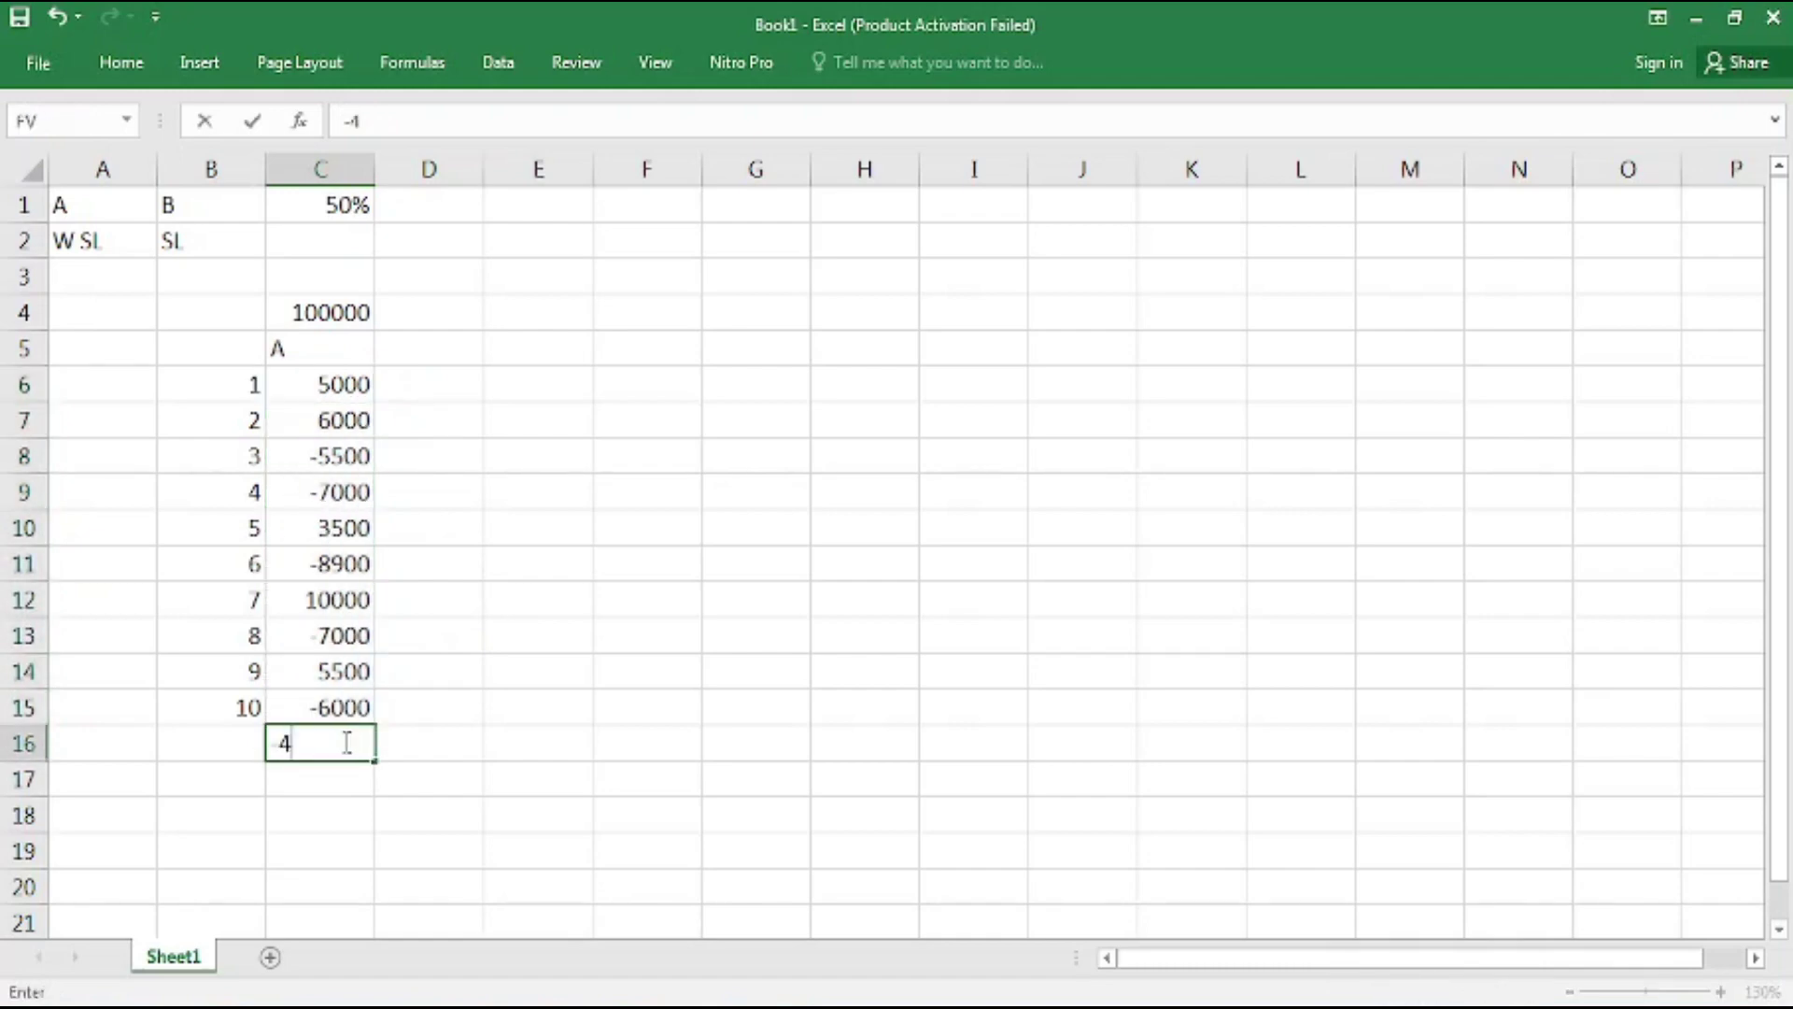
pyautogui.write('400')
pyautogui.hotkey('ctrl', 'Return')
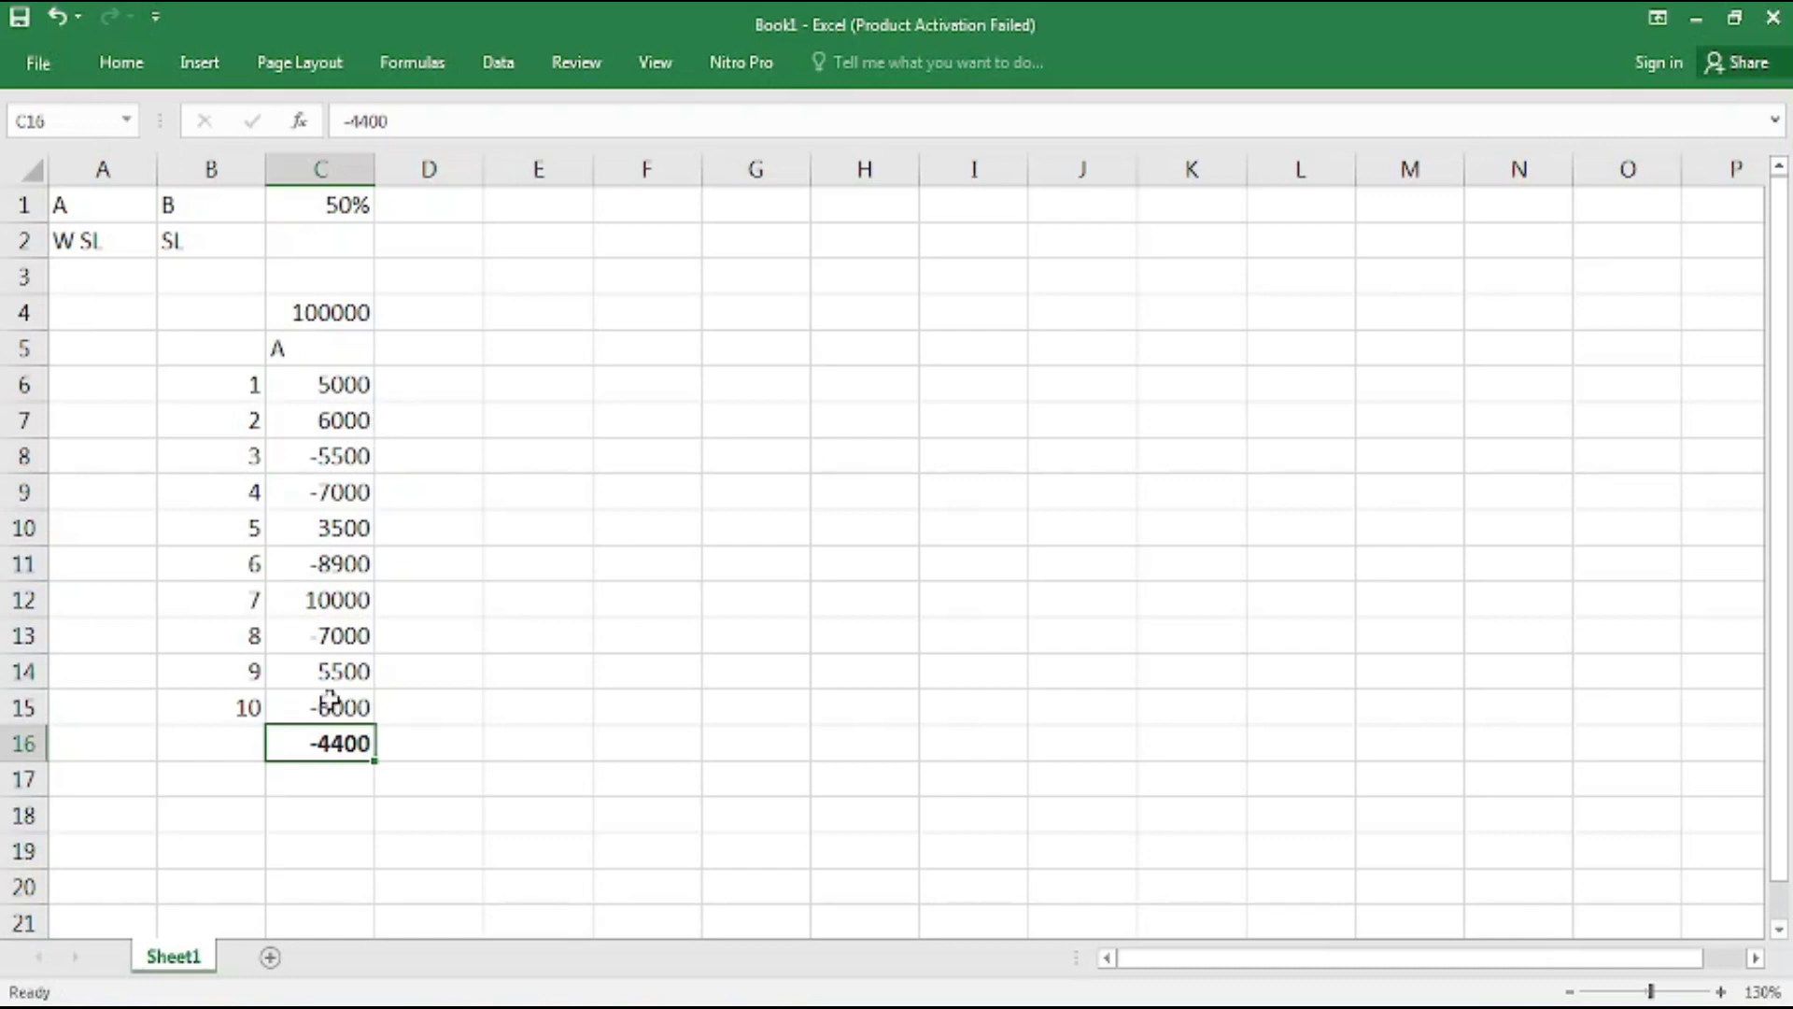
pyautogui.click(301, 814)
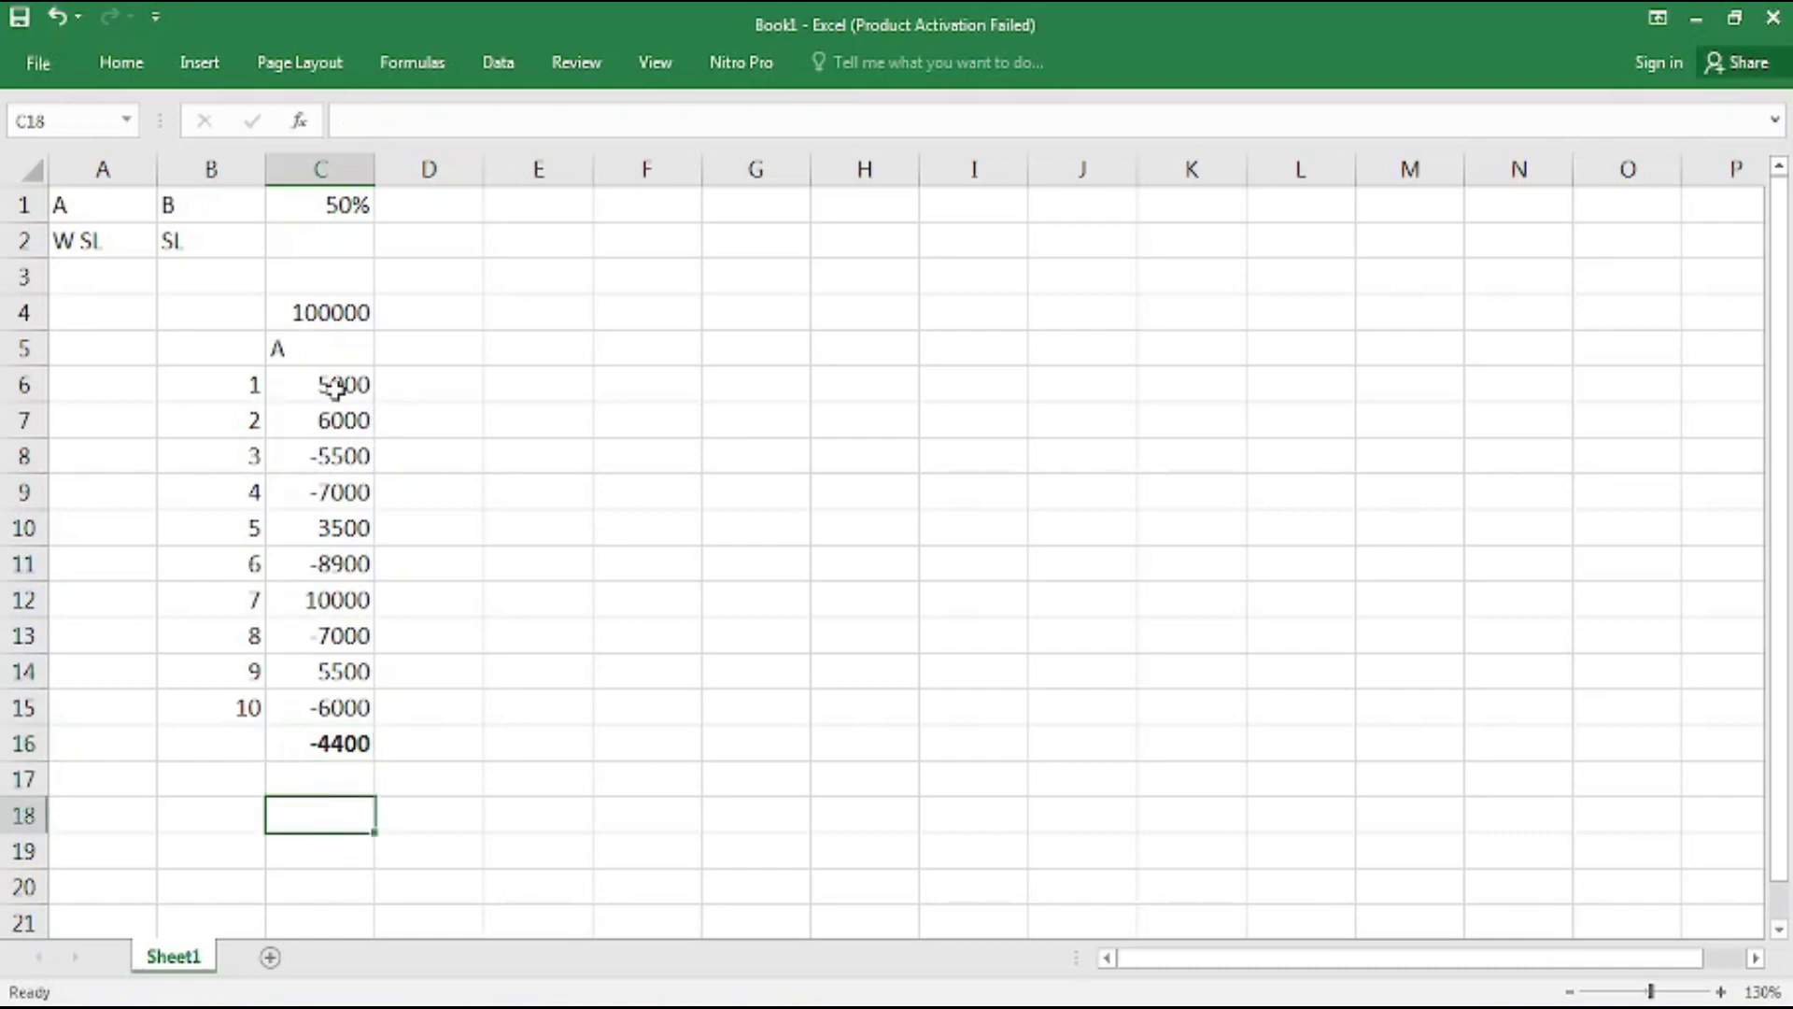
# Add the heading B in D5 beside A and enter 100000 above it in D4.
pyautogui.click(437, 339)
pyautogui.write('B')
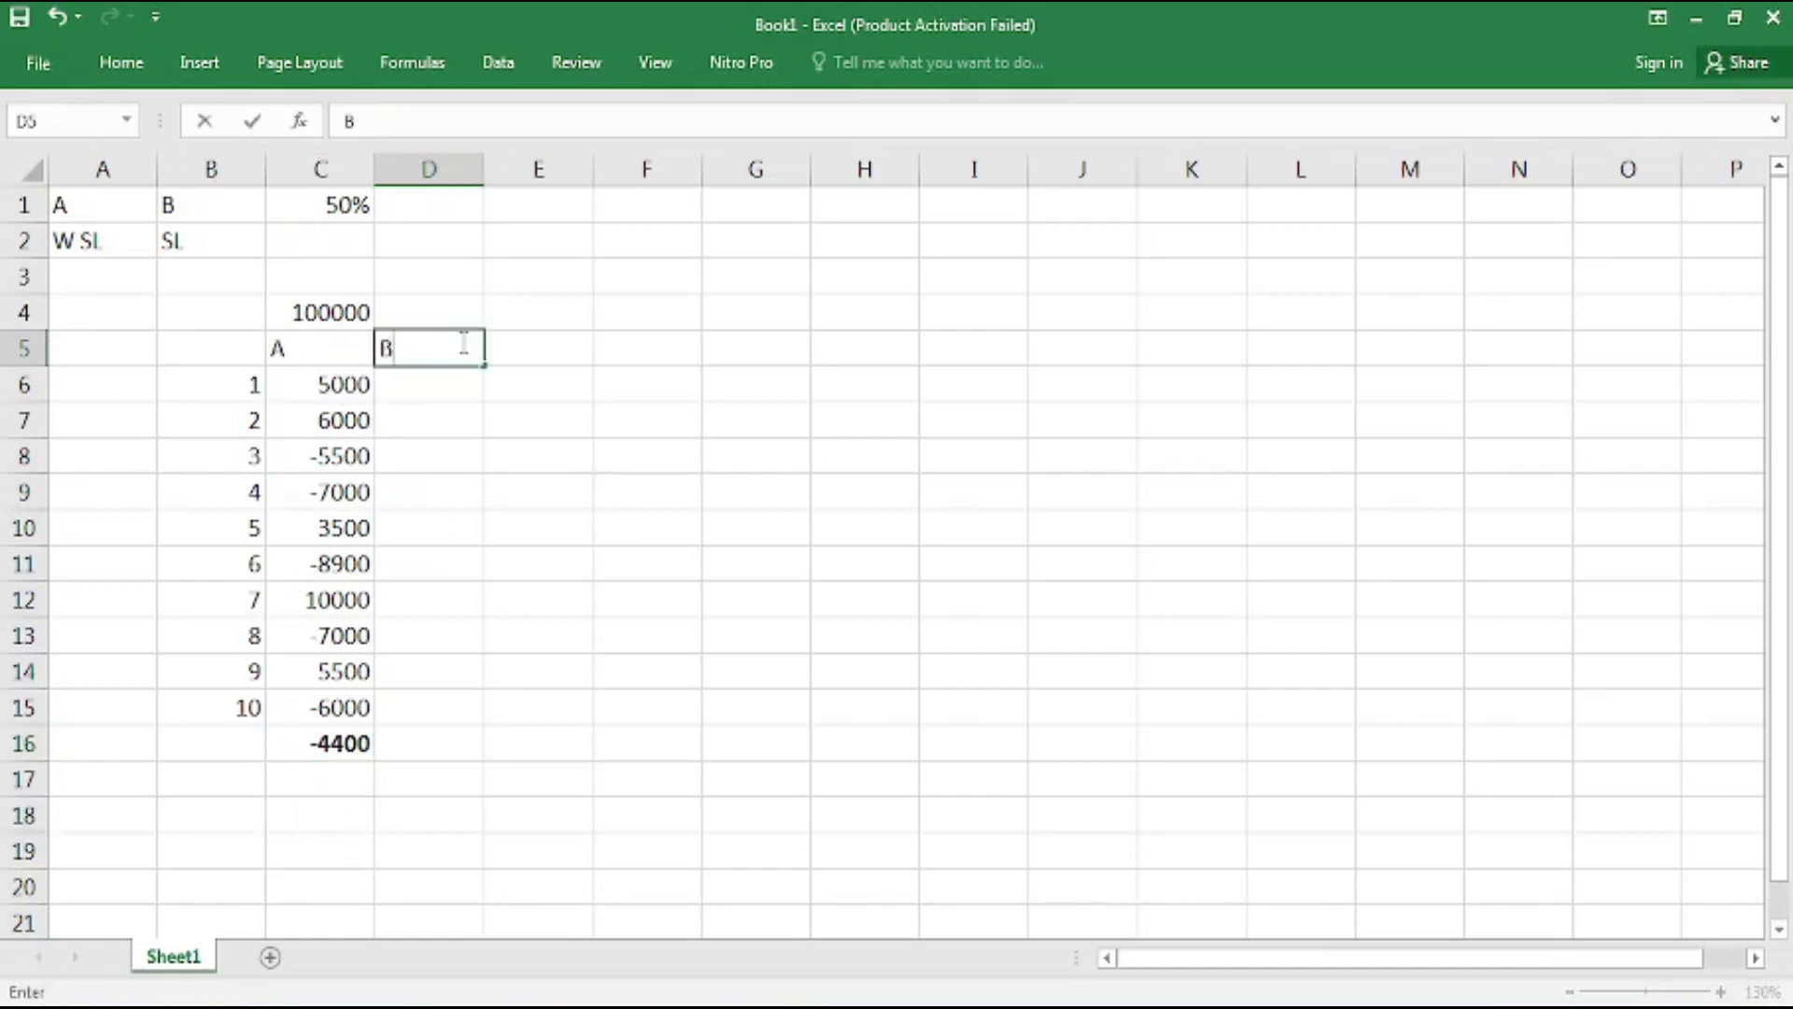
pyautogui.click(450, 318)
pyautogui.write('100000')
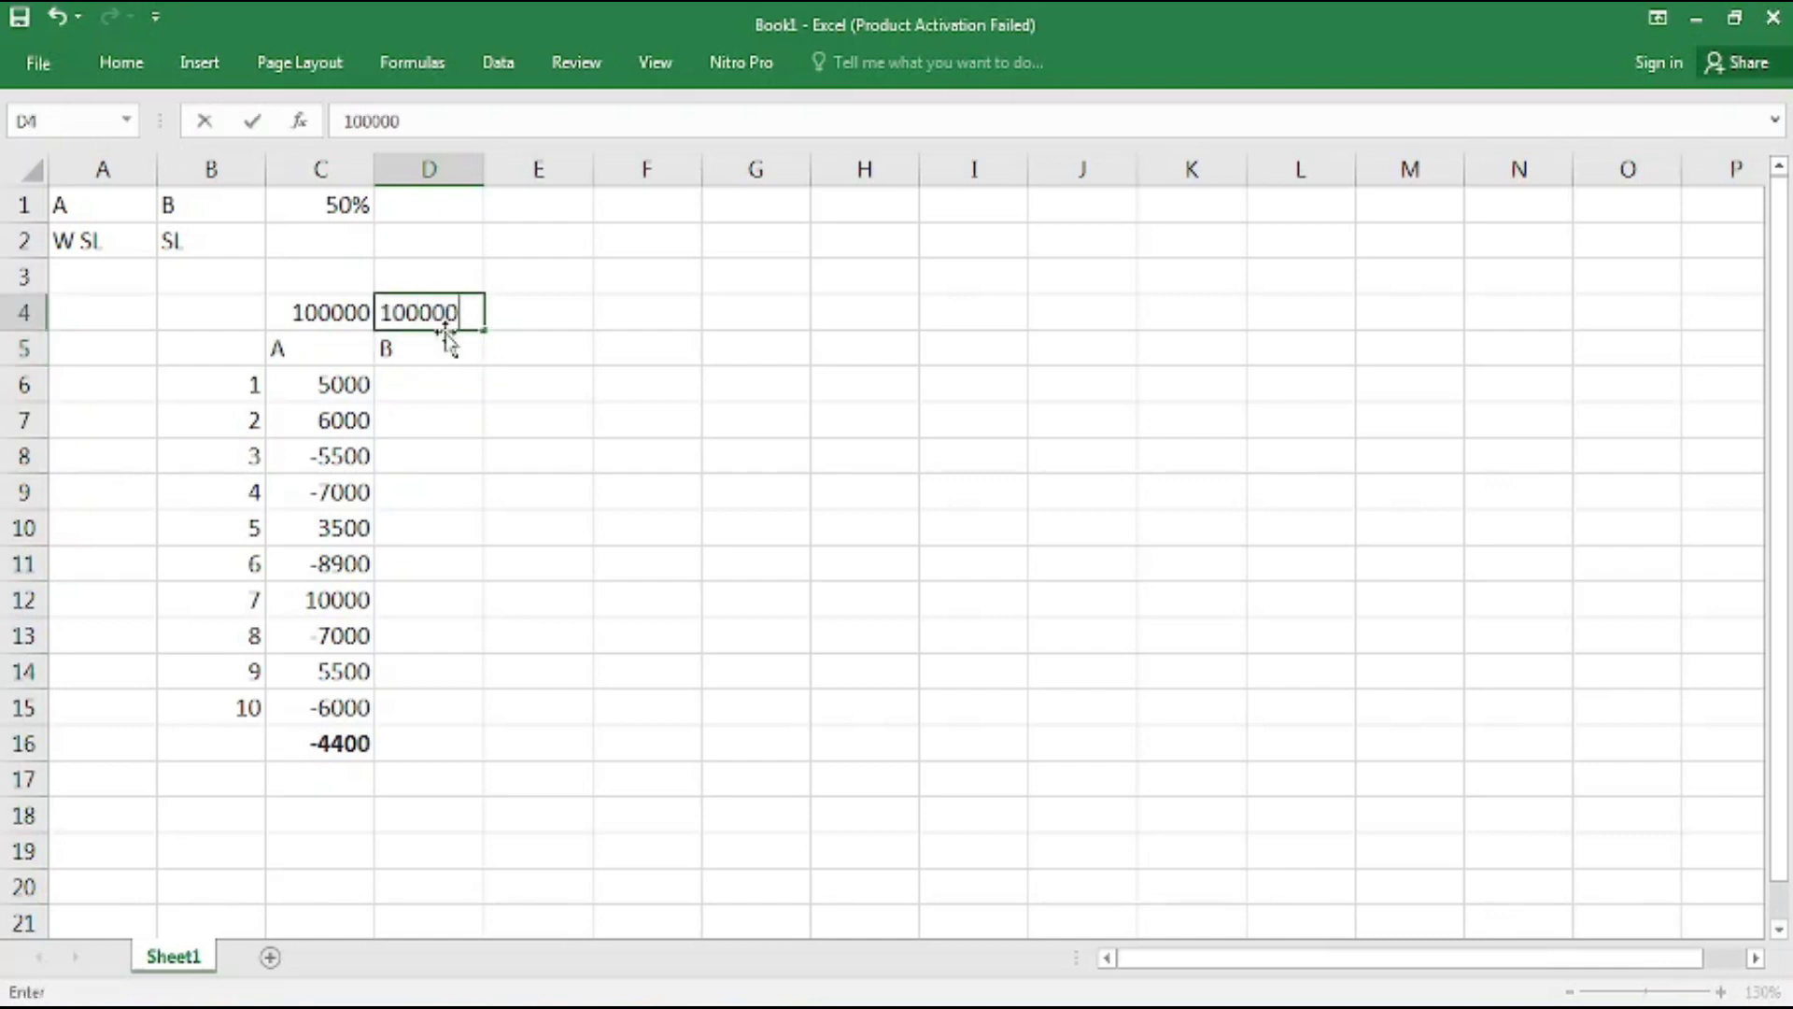
# Enter 5000 and 6000 in D6 and D7 as column B's results for rows numbered 1 and 2.
pyautogui.click(466, 386)
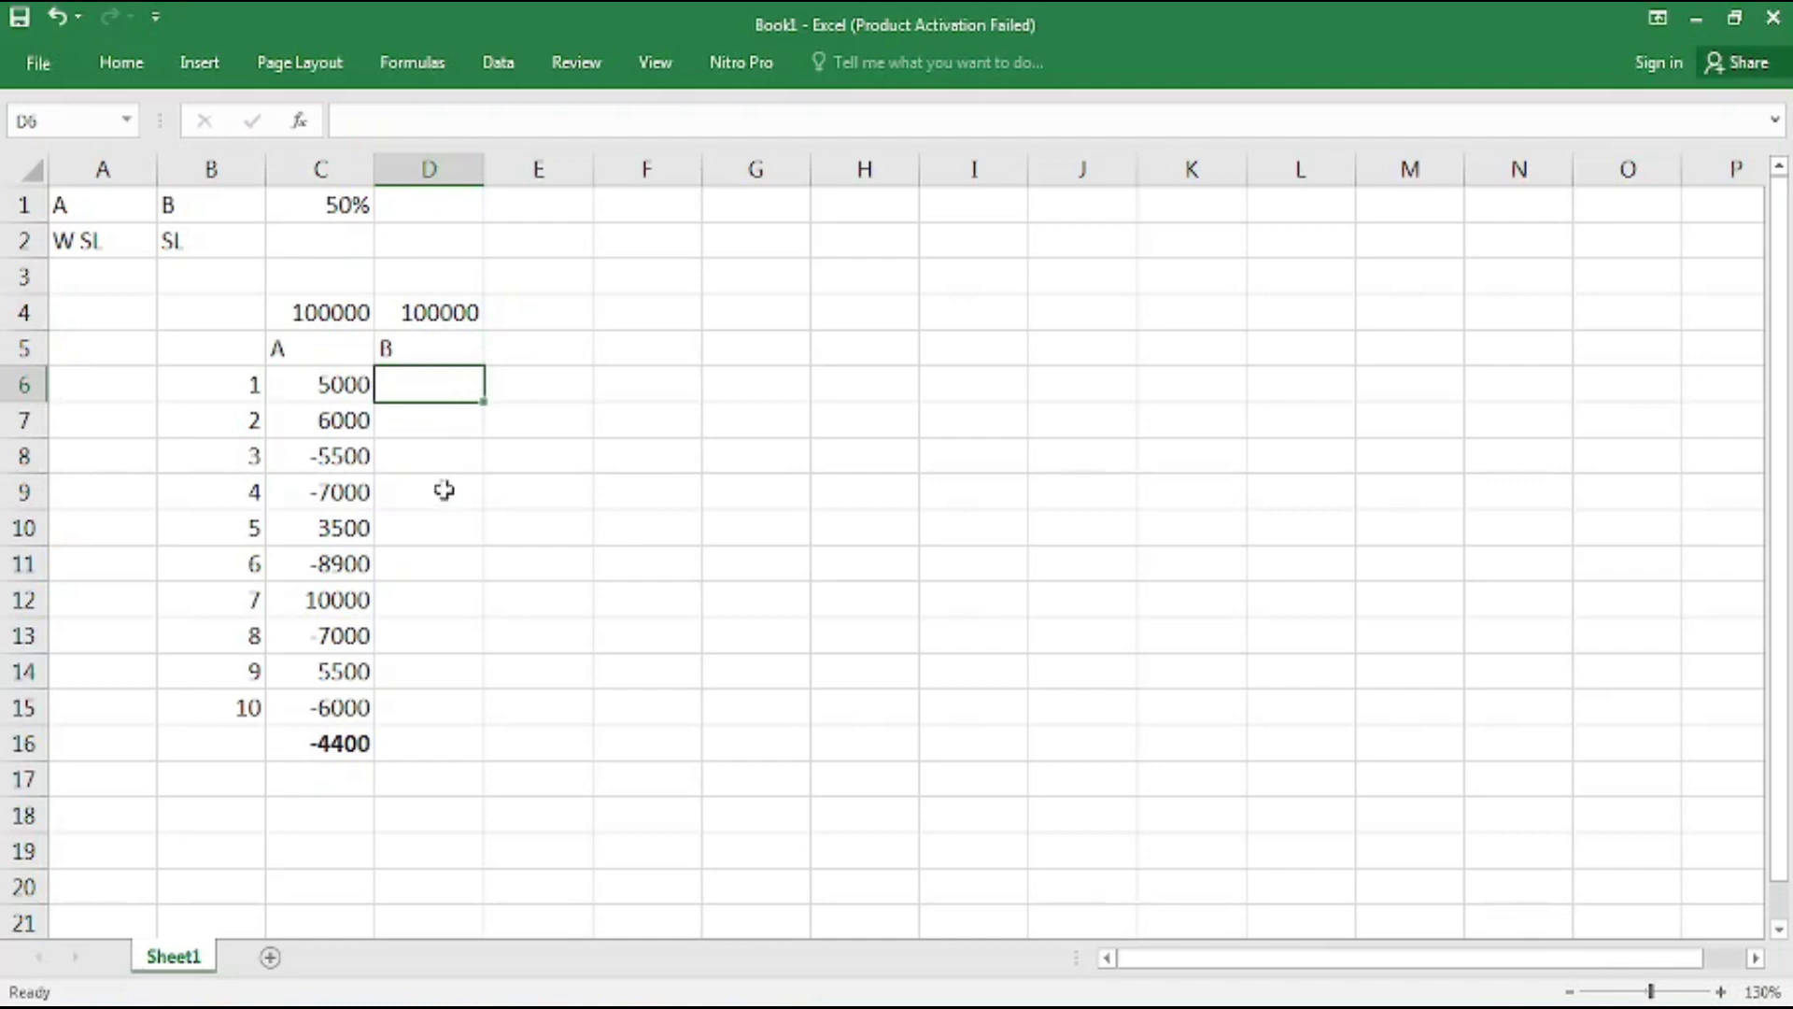
pyautogui.write('5000')
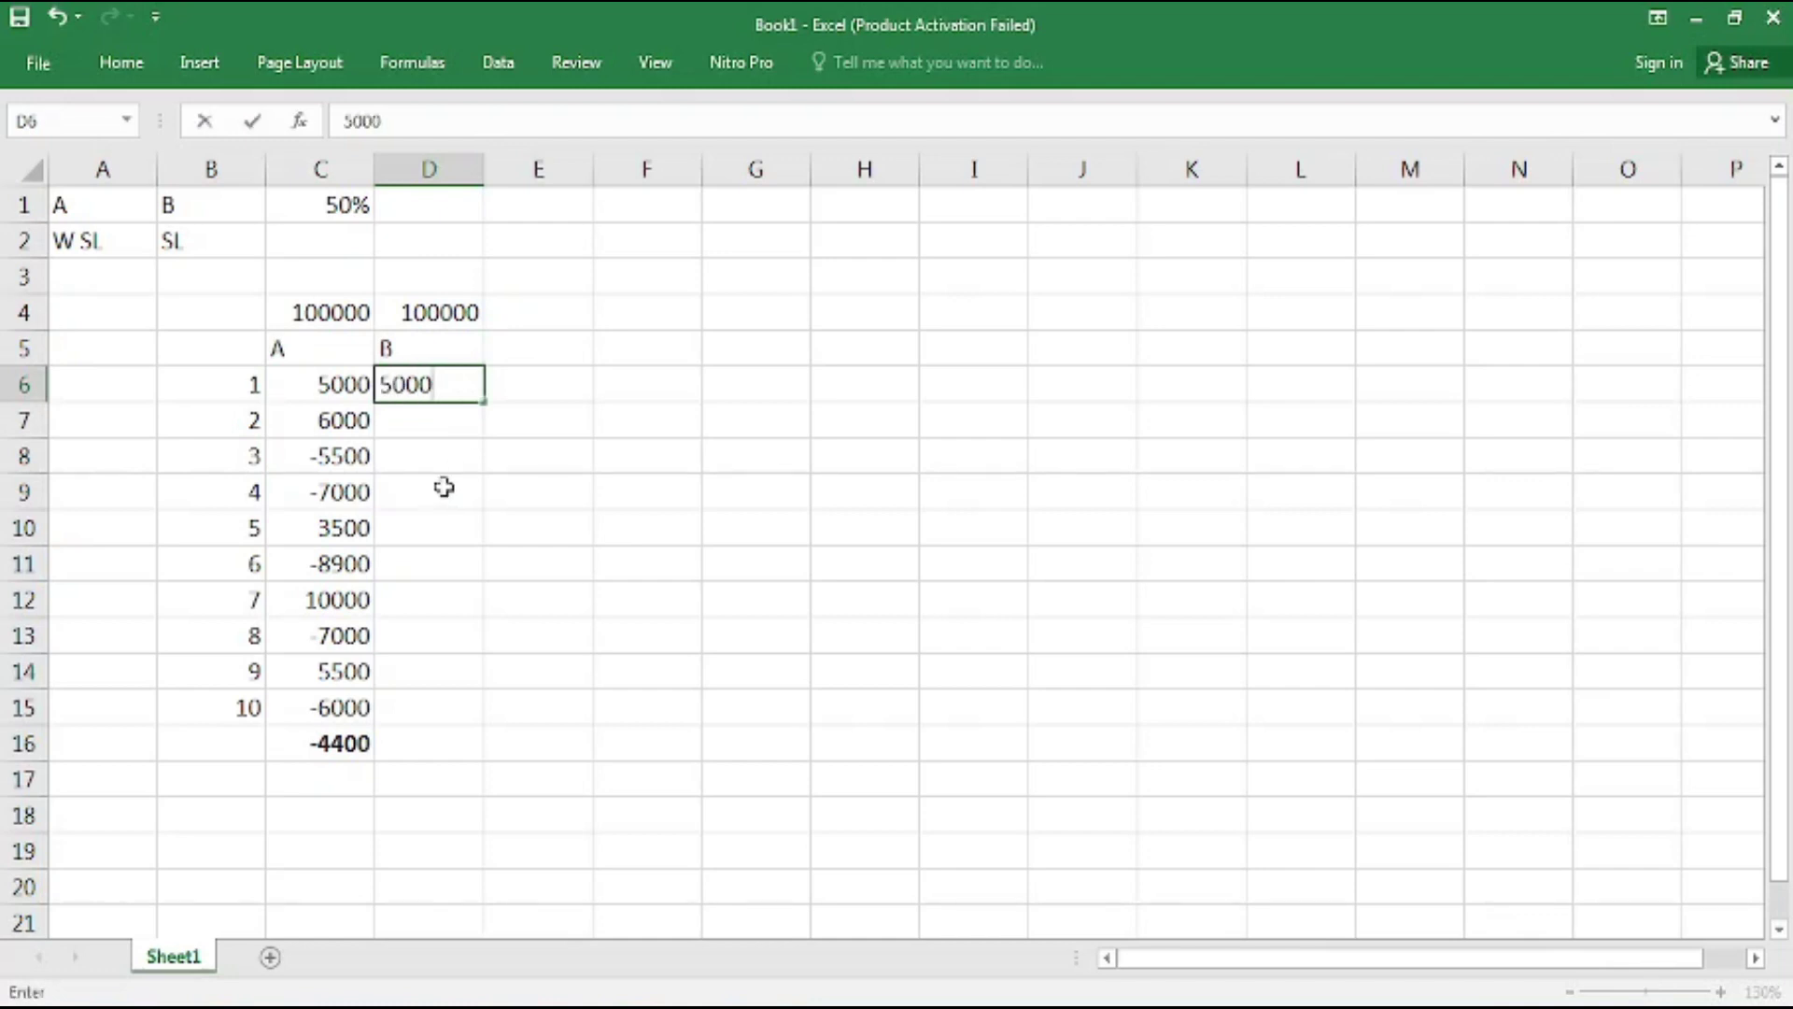
pyautogui.press('Return')
pyautogui.write('6000')
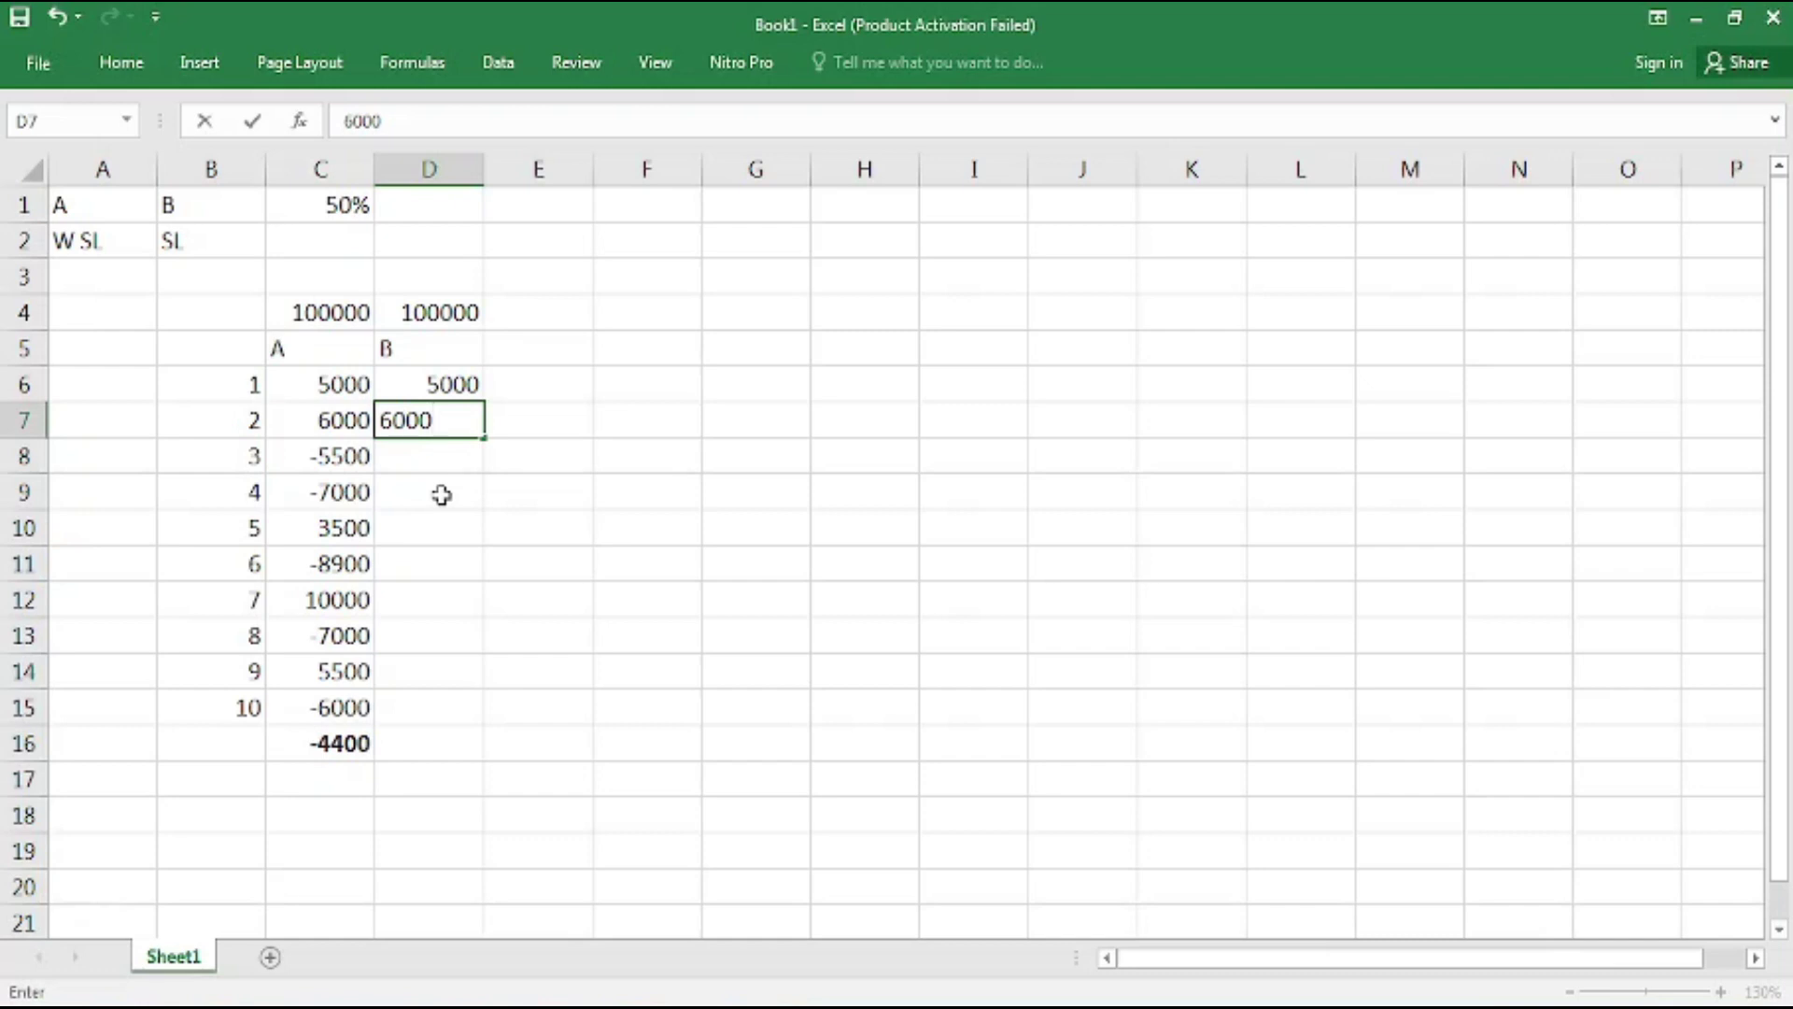
pyautogui.press('Return')
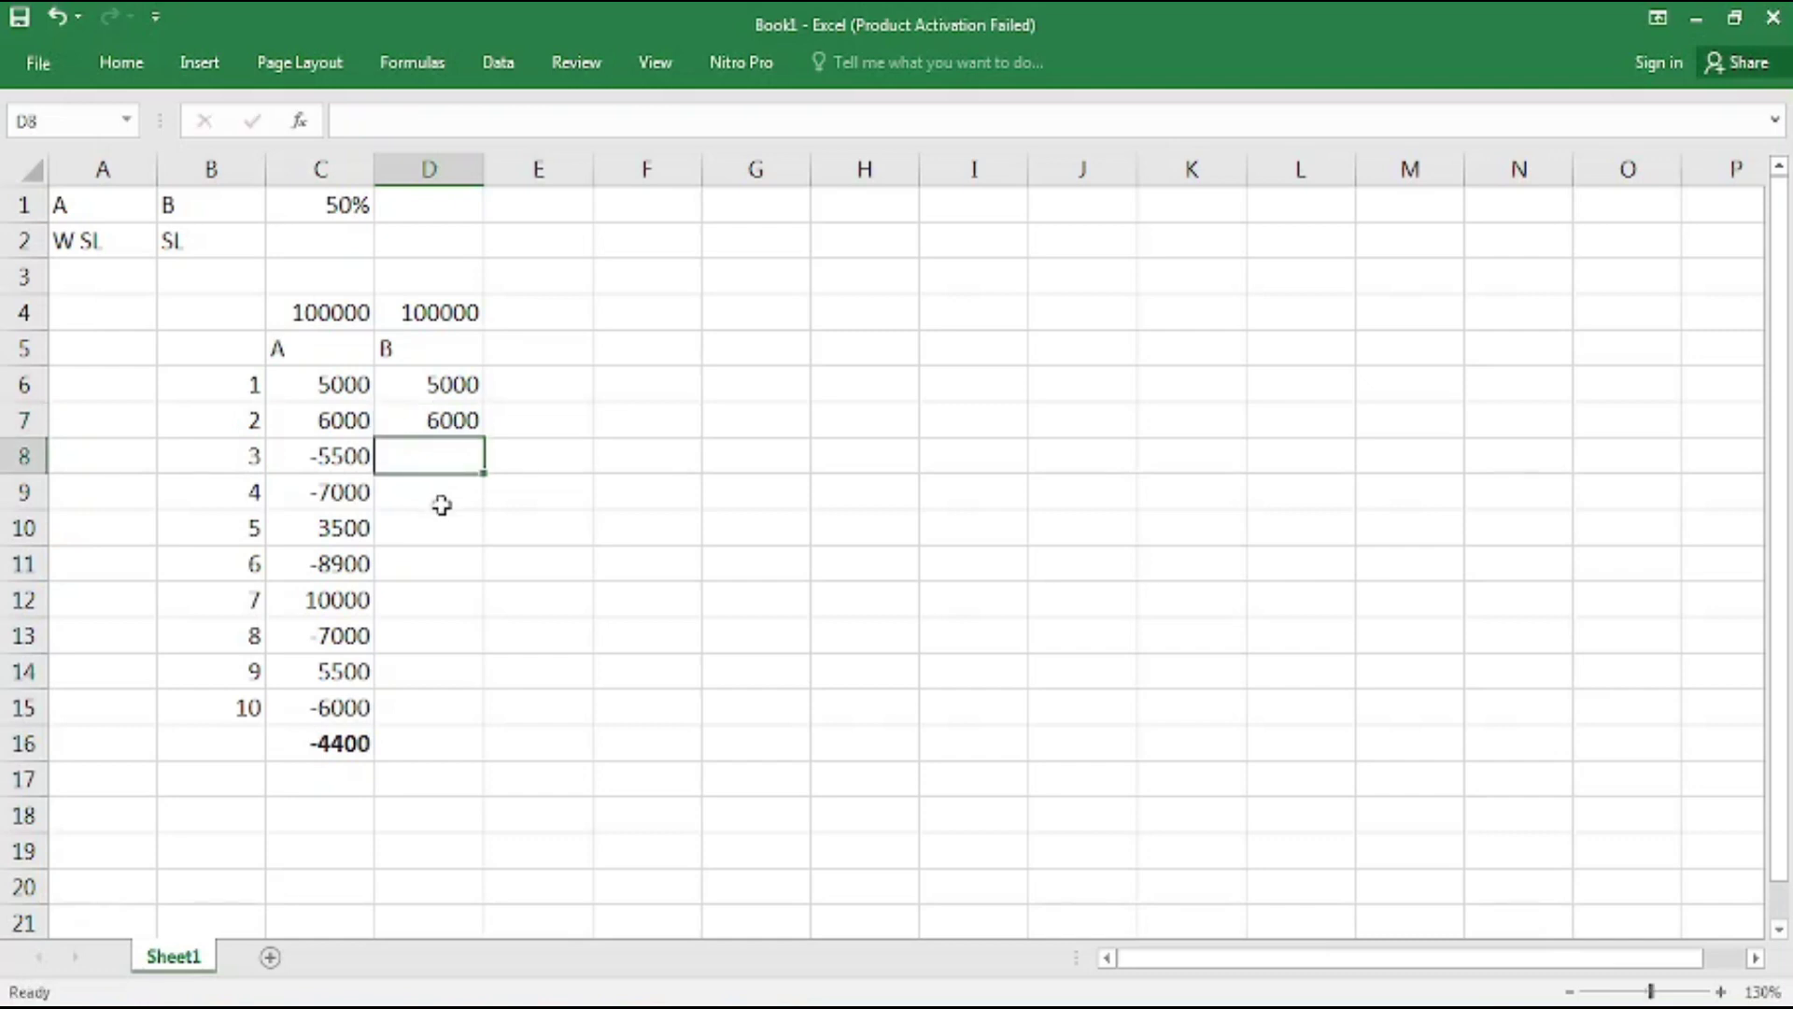
# Enter -2000, -3000 and 3500 in D8 to D10 as column B's results for rows numbered 3 to 5.
pyautogui.click(324, 461)
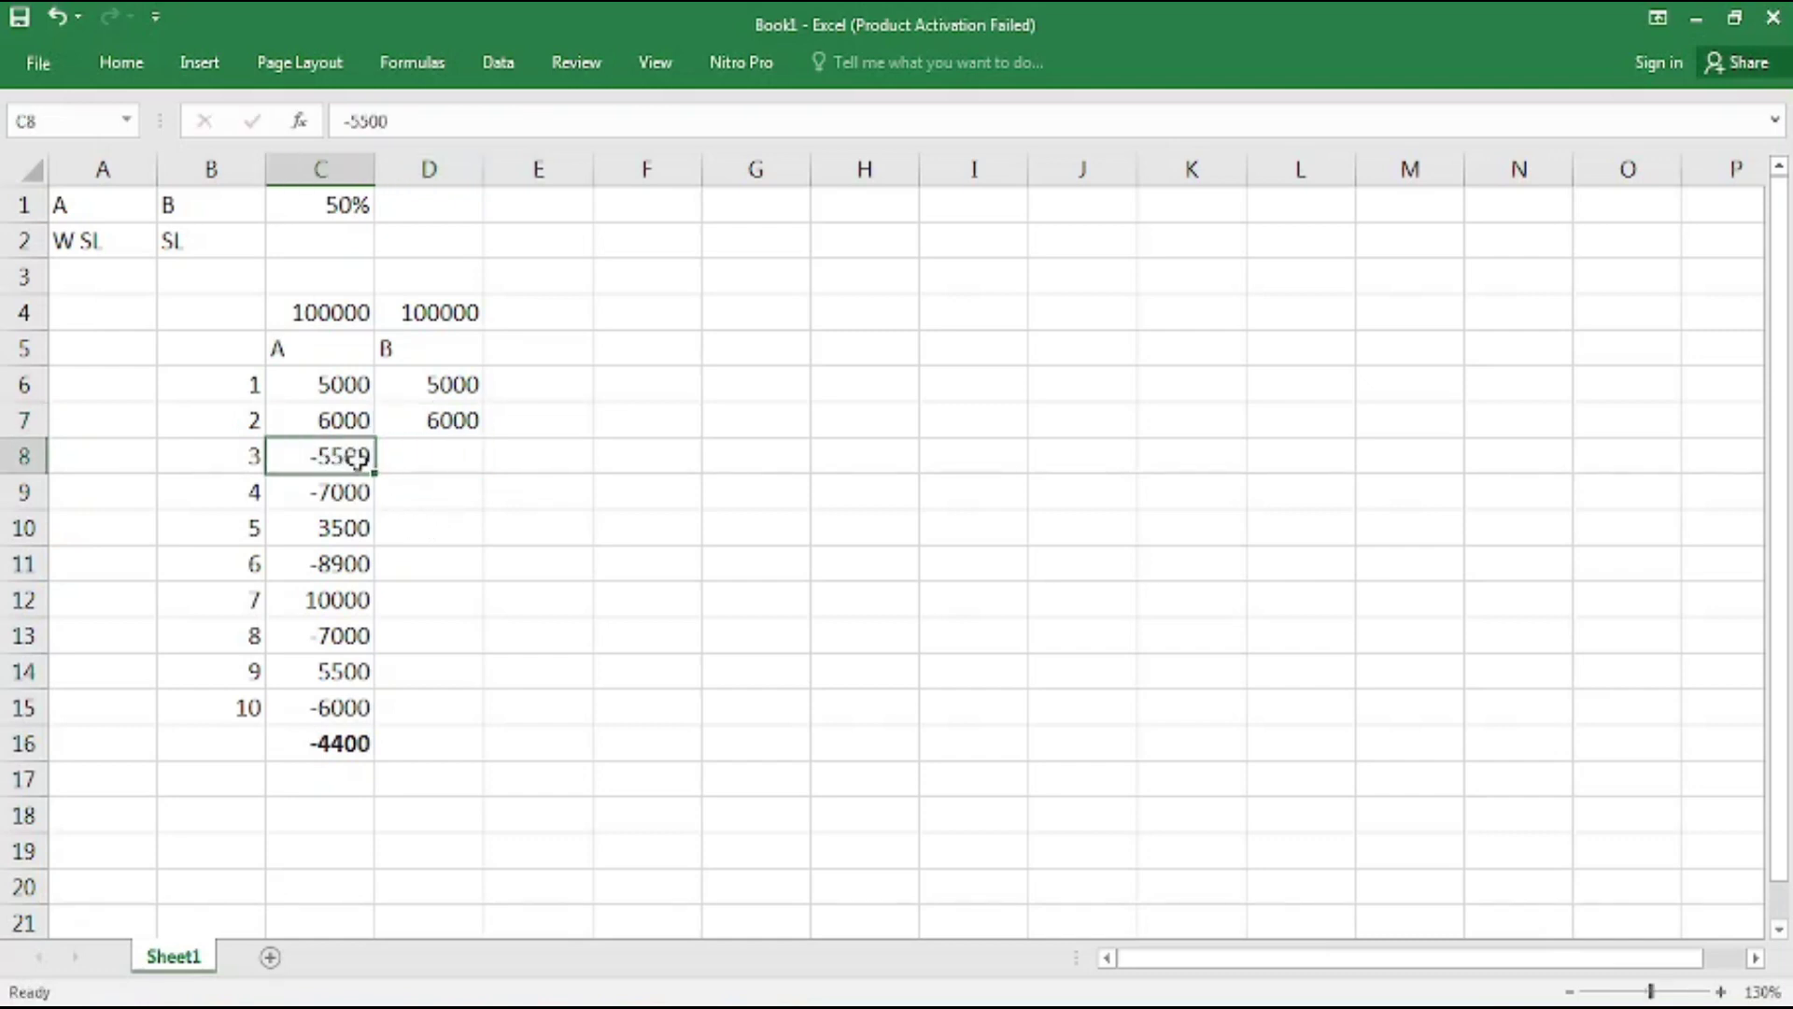
pyautogui.click(439, 467)
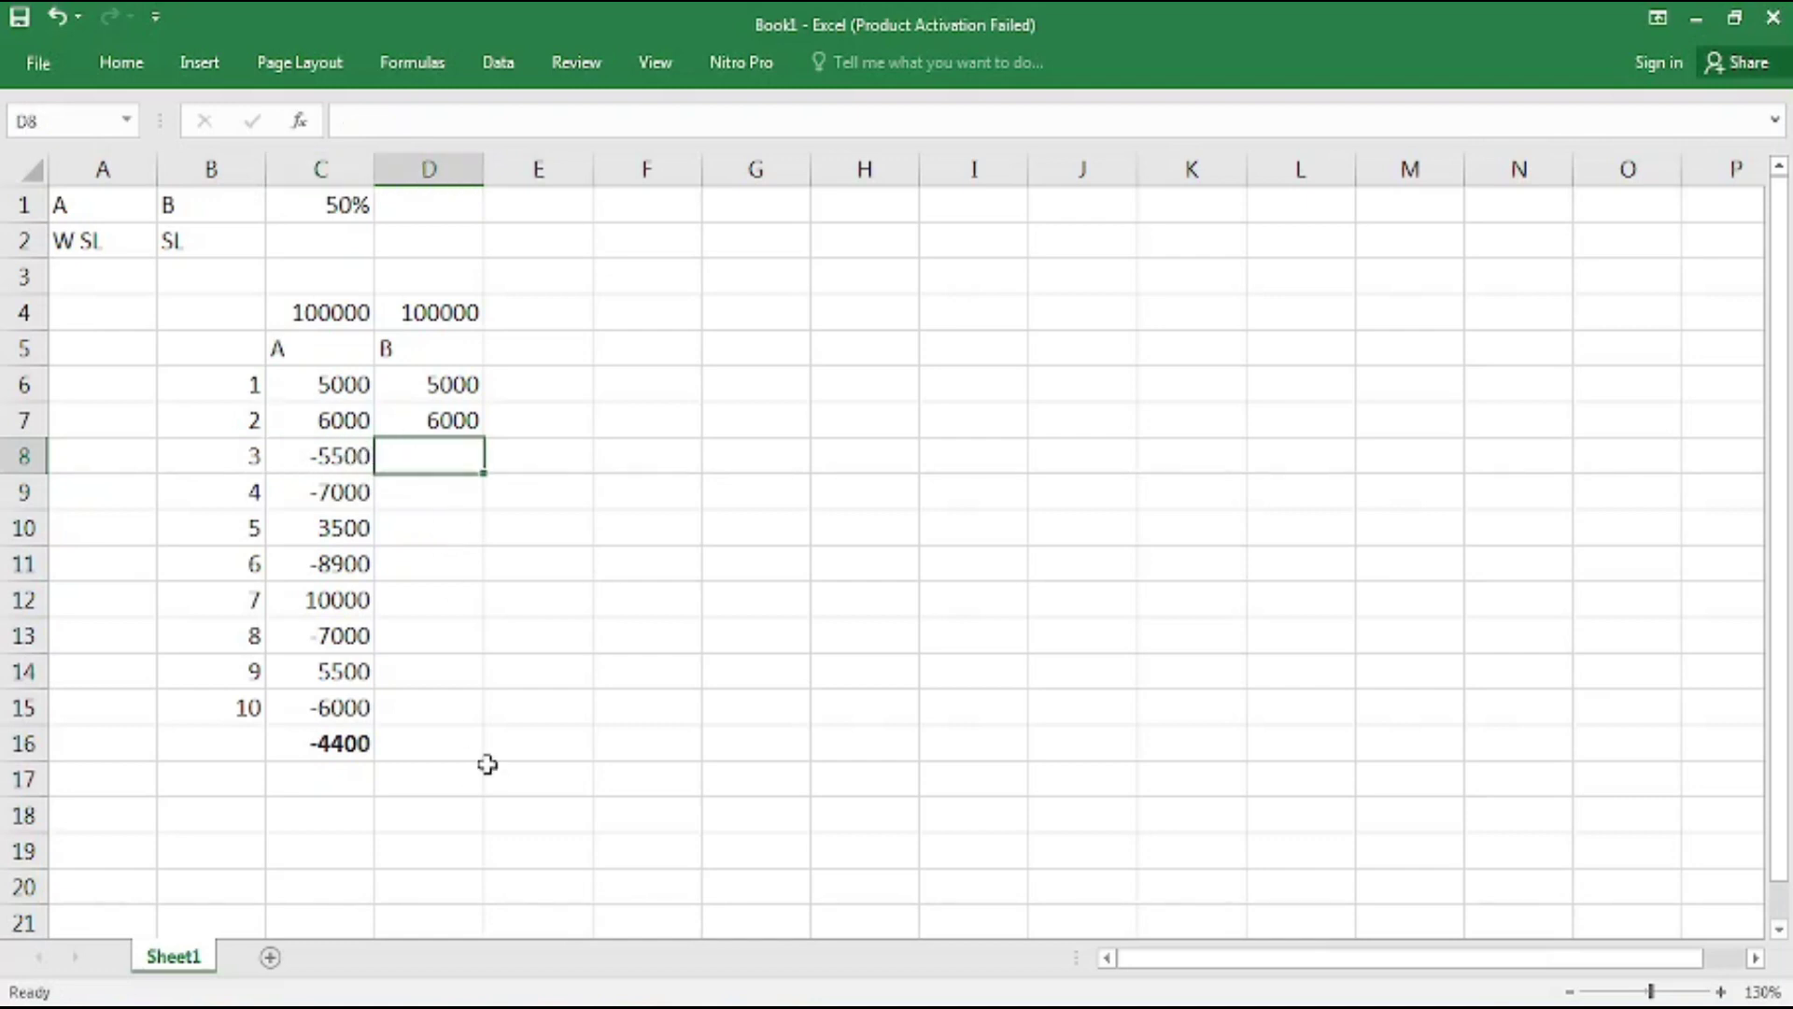
pyautogui.write('-2000')
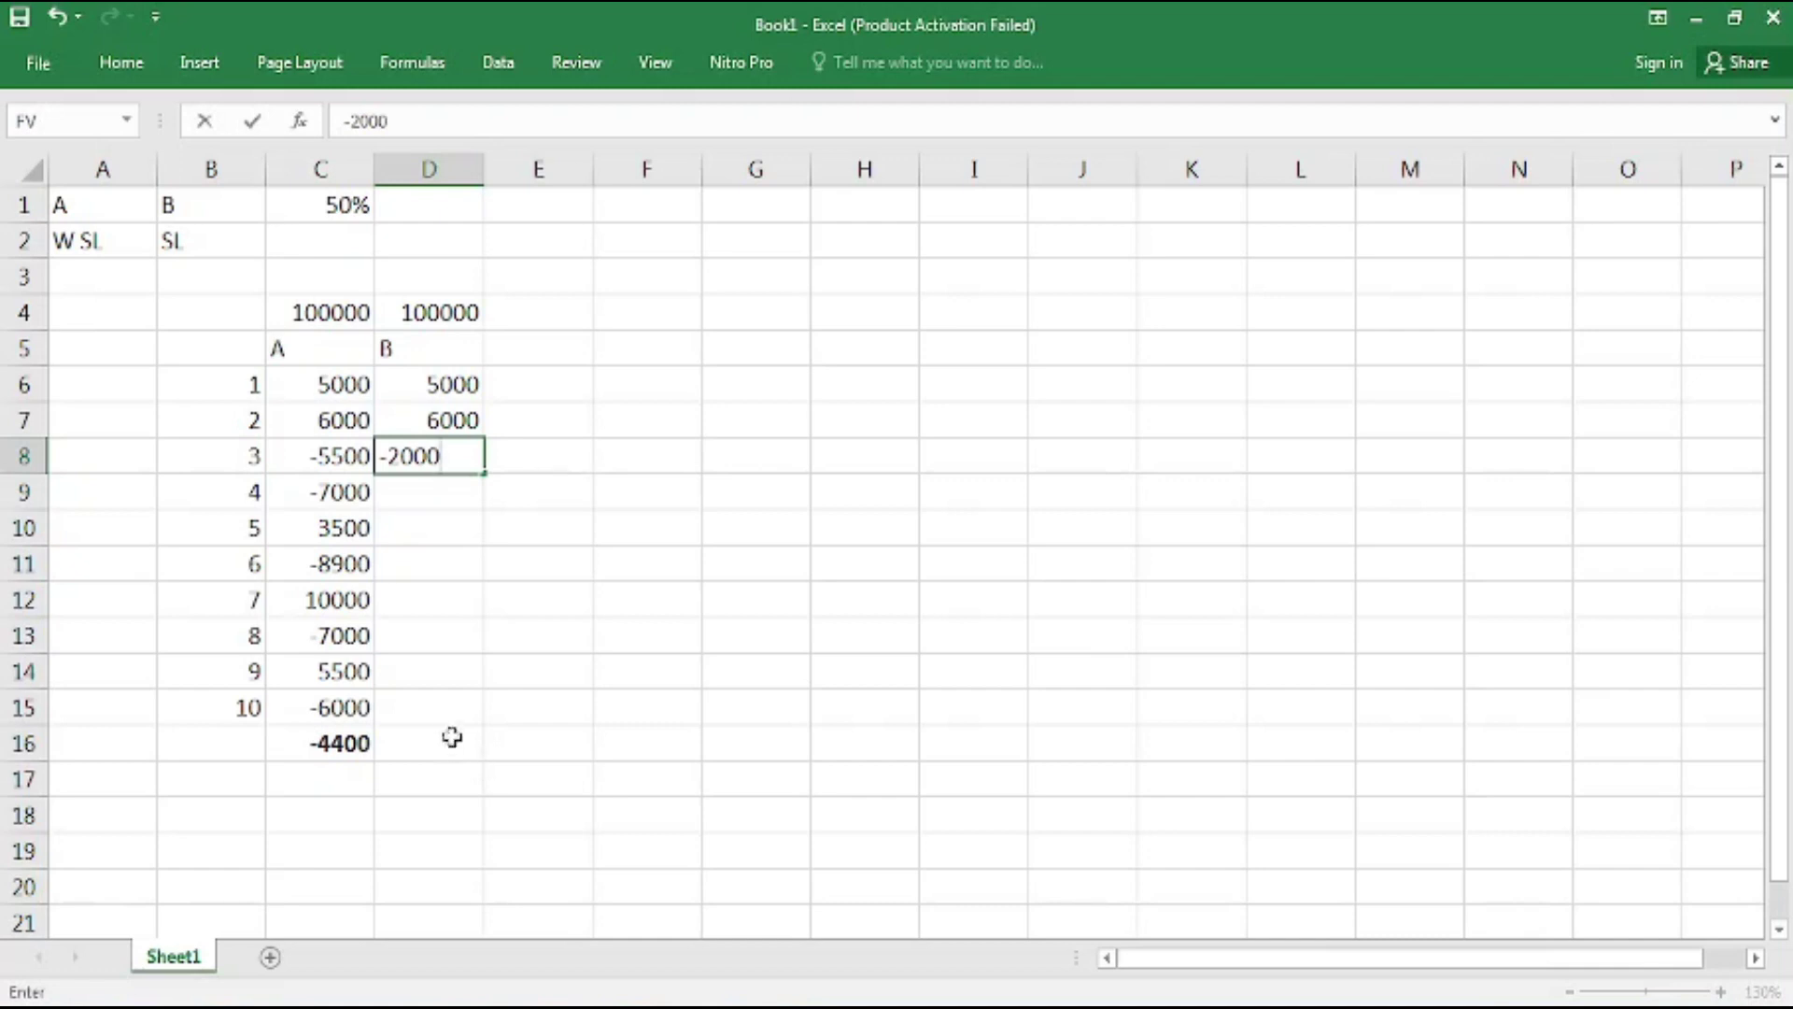
pyautogui.click(432, 492)
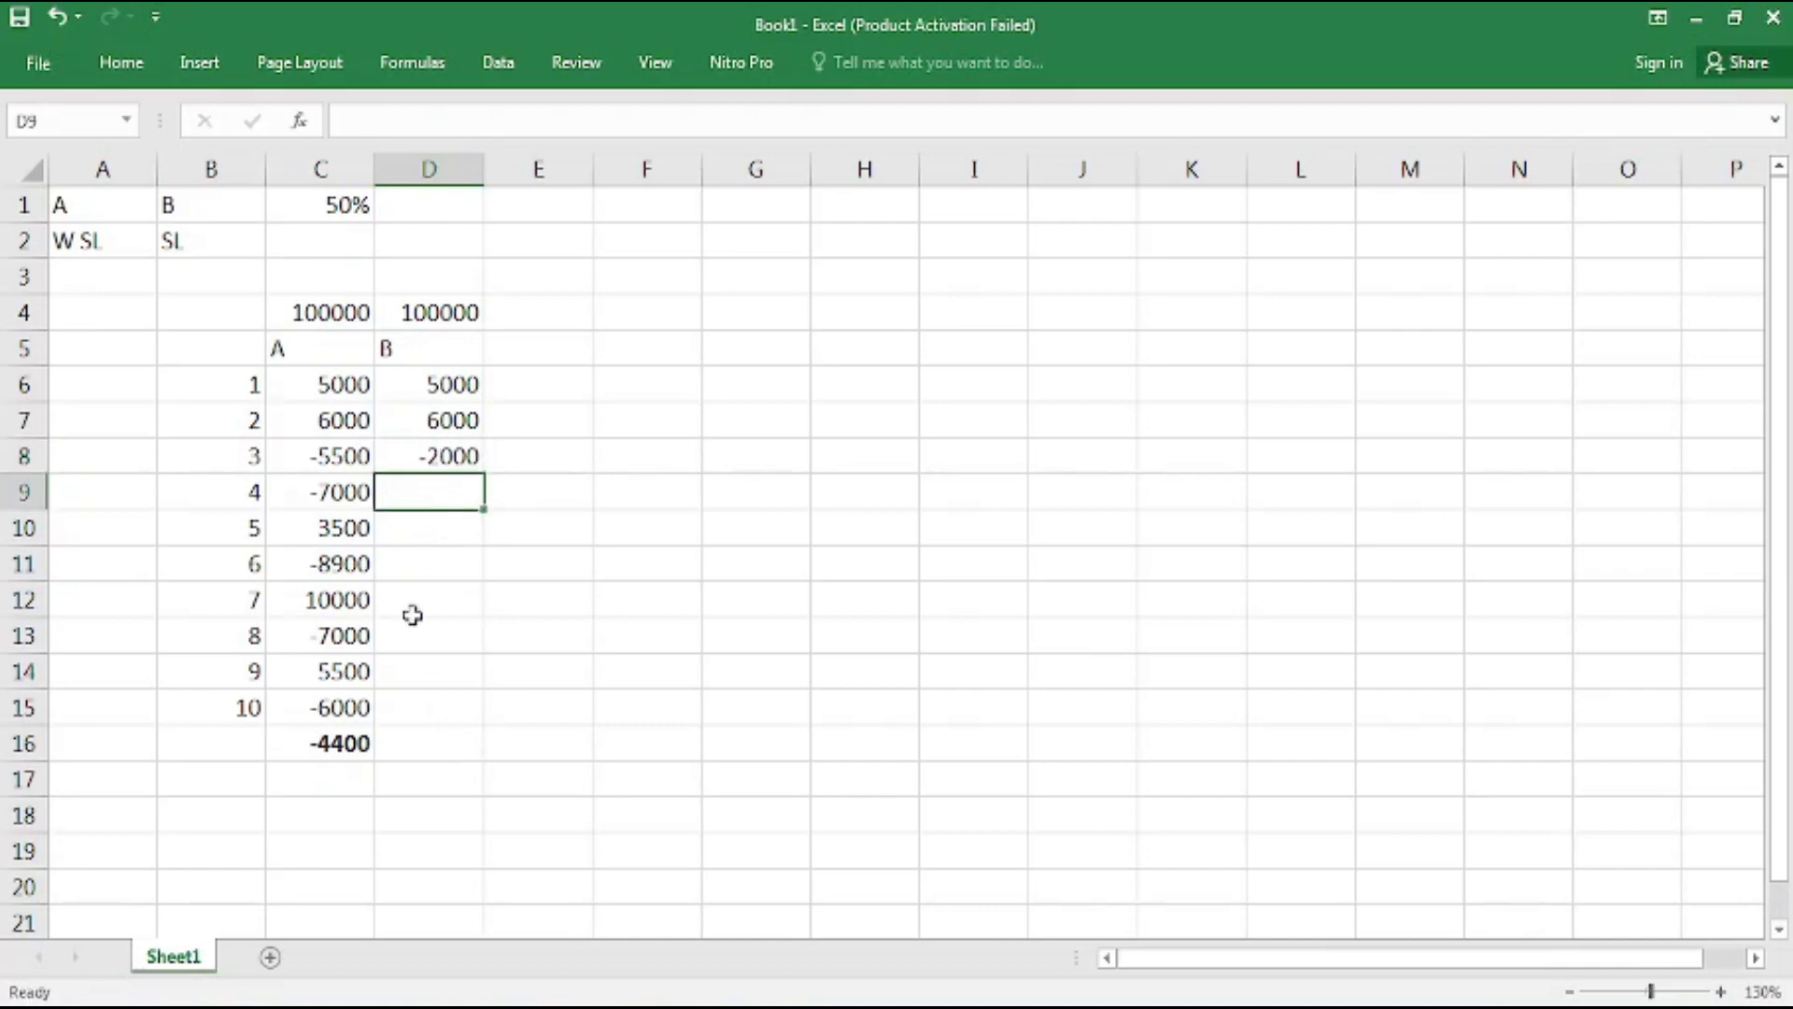
pyautogui.write('-')
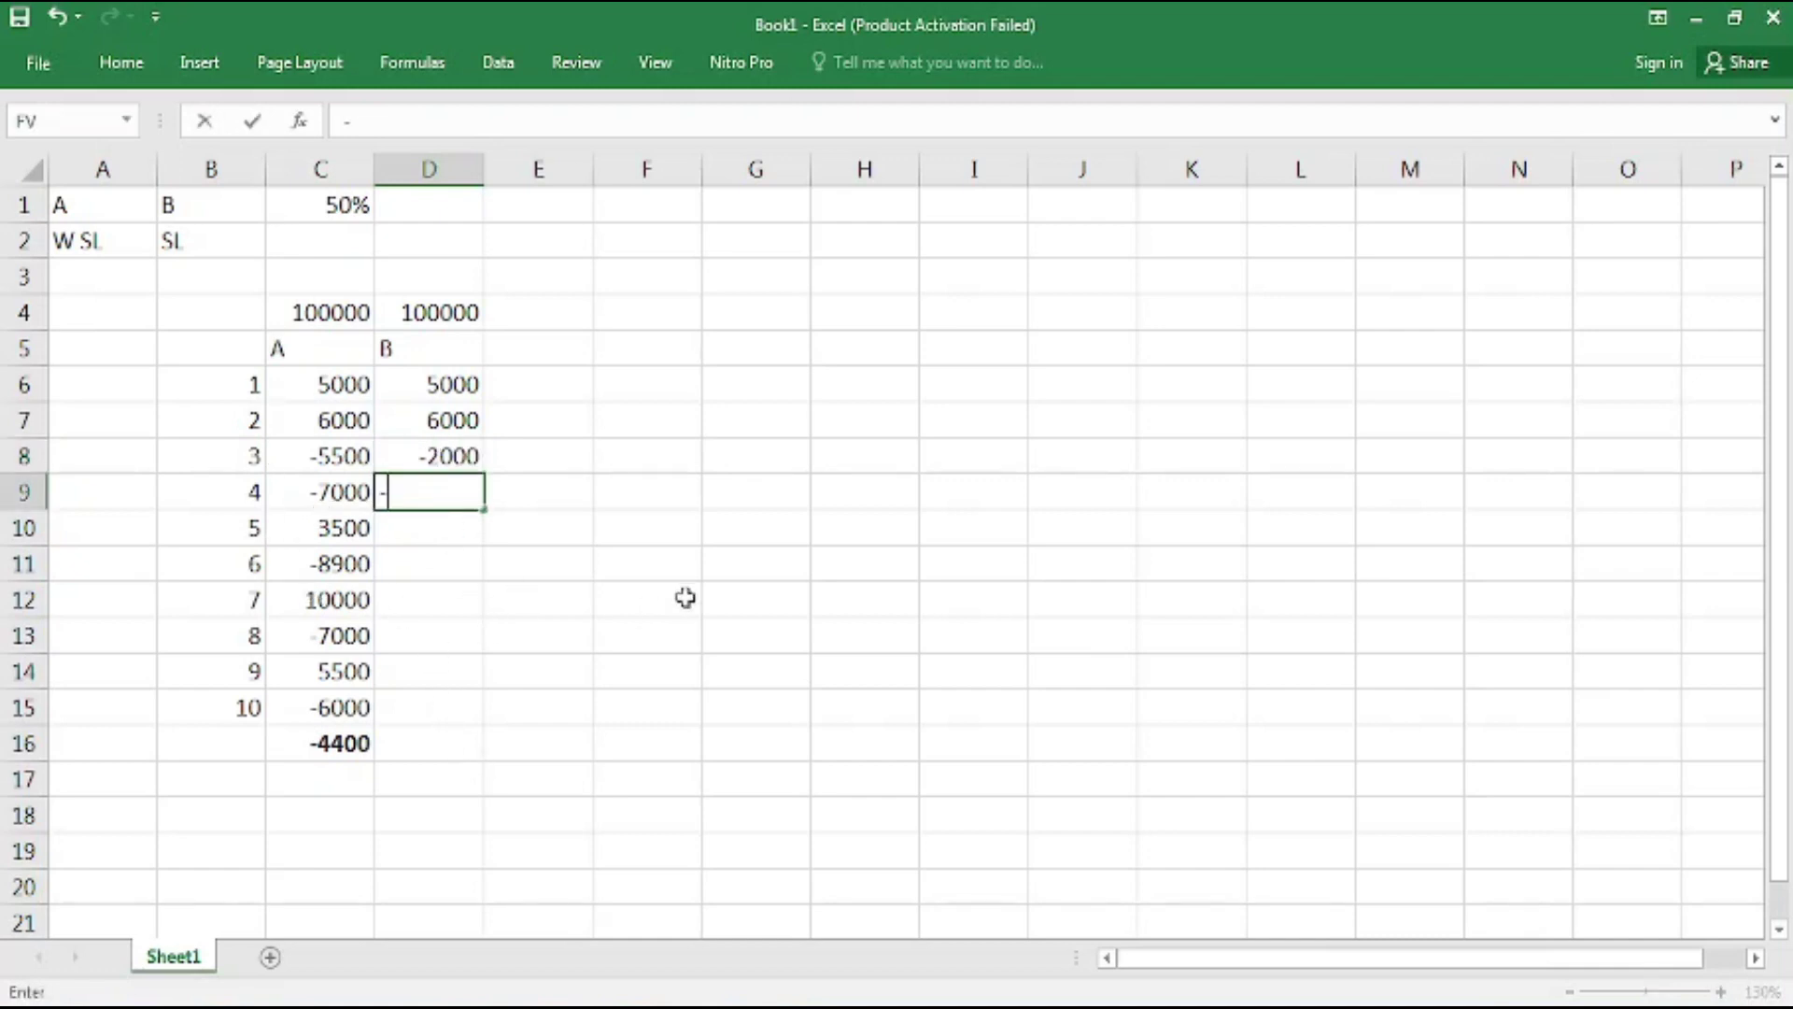
pyautogui.write('3000')
pyautogui.click(411, 529)
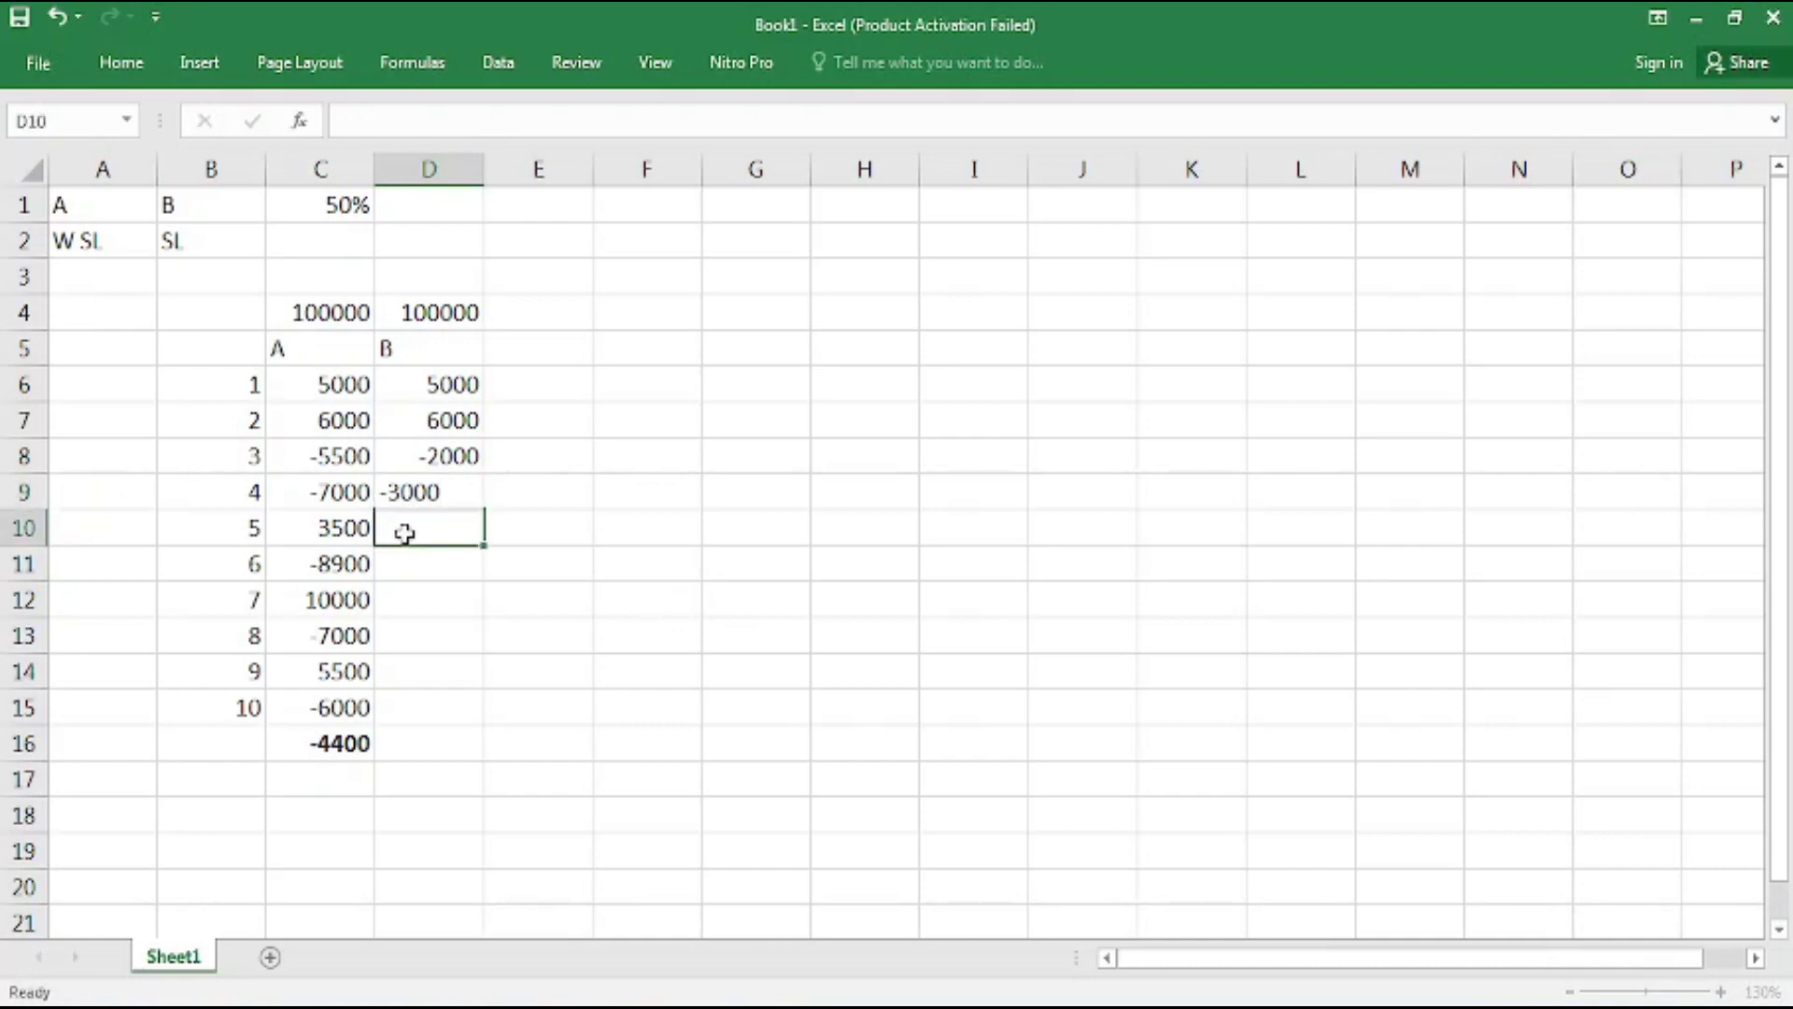
pyautogui.write('3500')
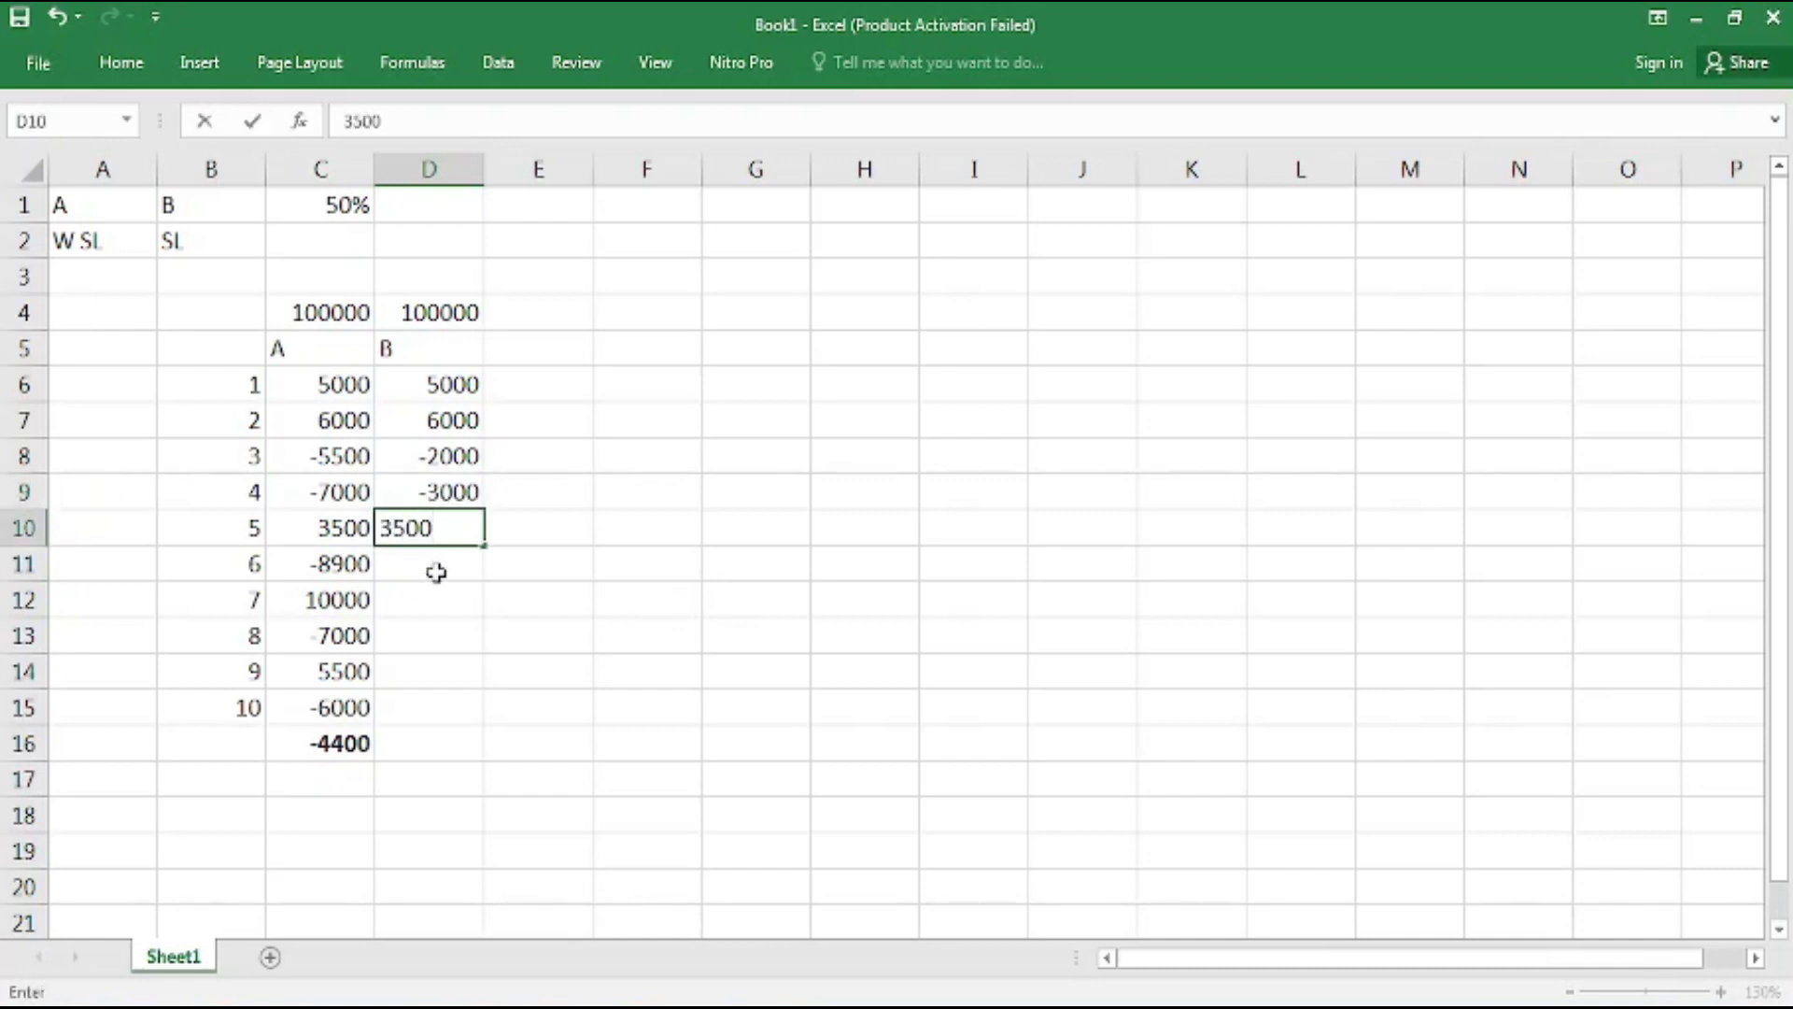
# Enter -2000 and 10000 in D11 and D12 as column B's results for rows numbered 6 and 7.
pyautogui.click(433, 572)
pyautogui.click(362, 569)
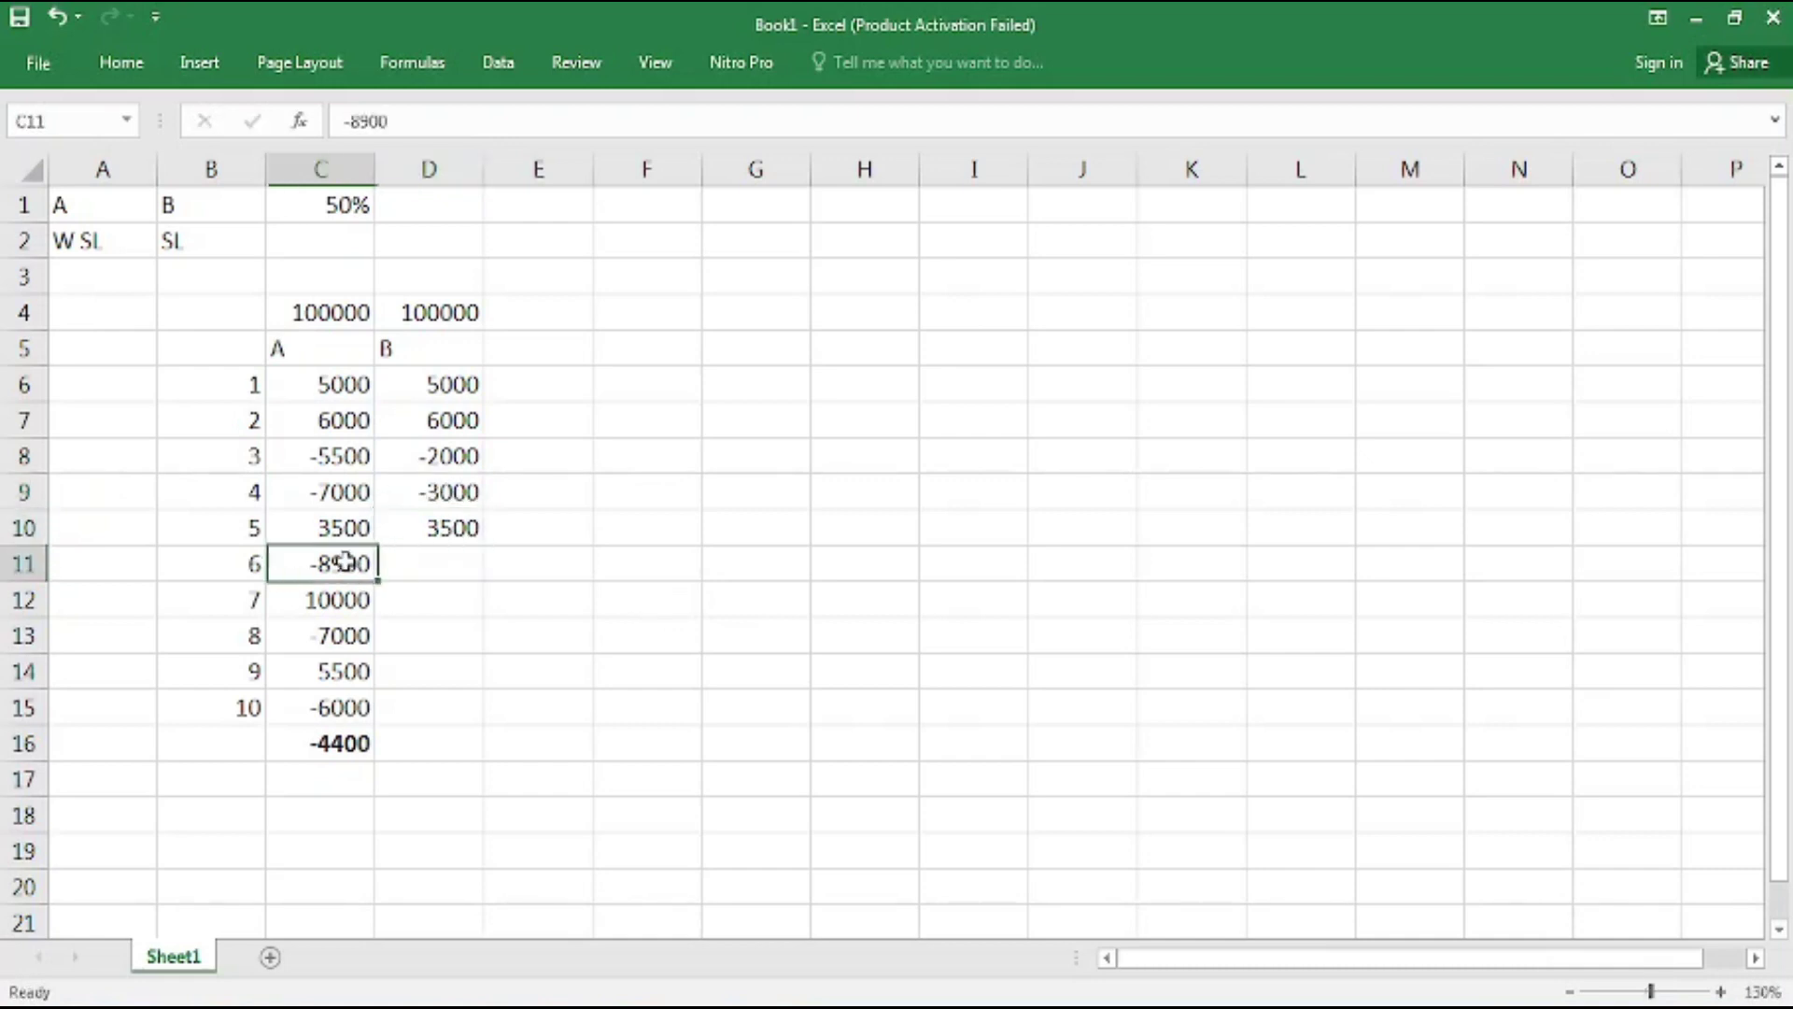
pyautogui.click(425, 576)
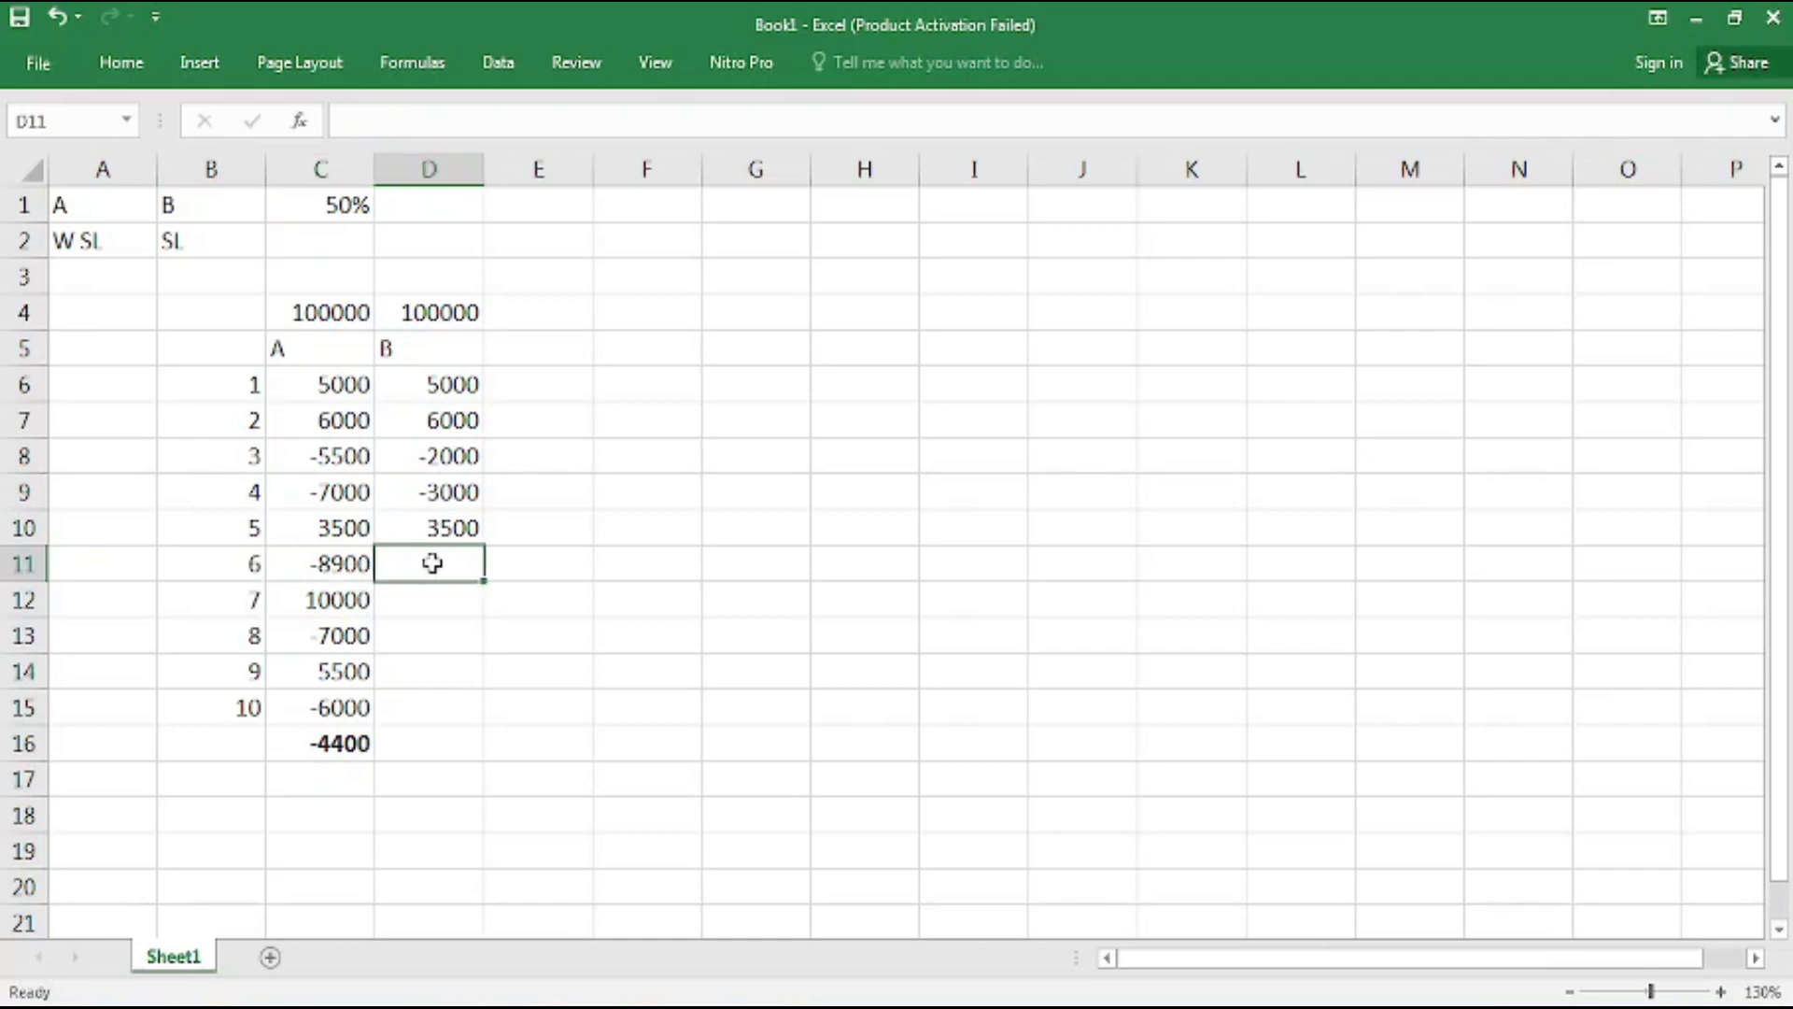
pyautogui.write('-2000')
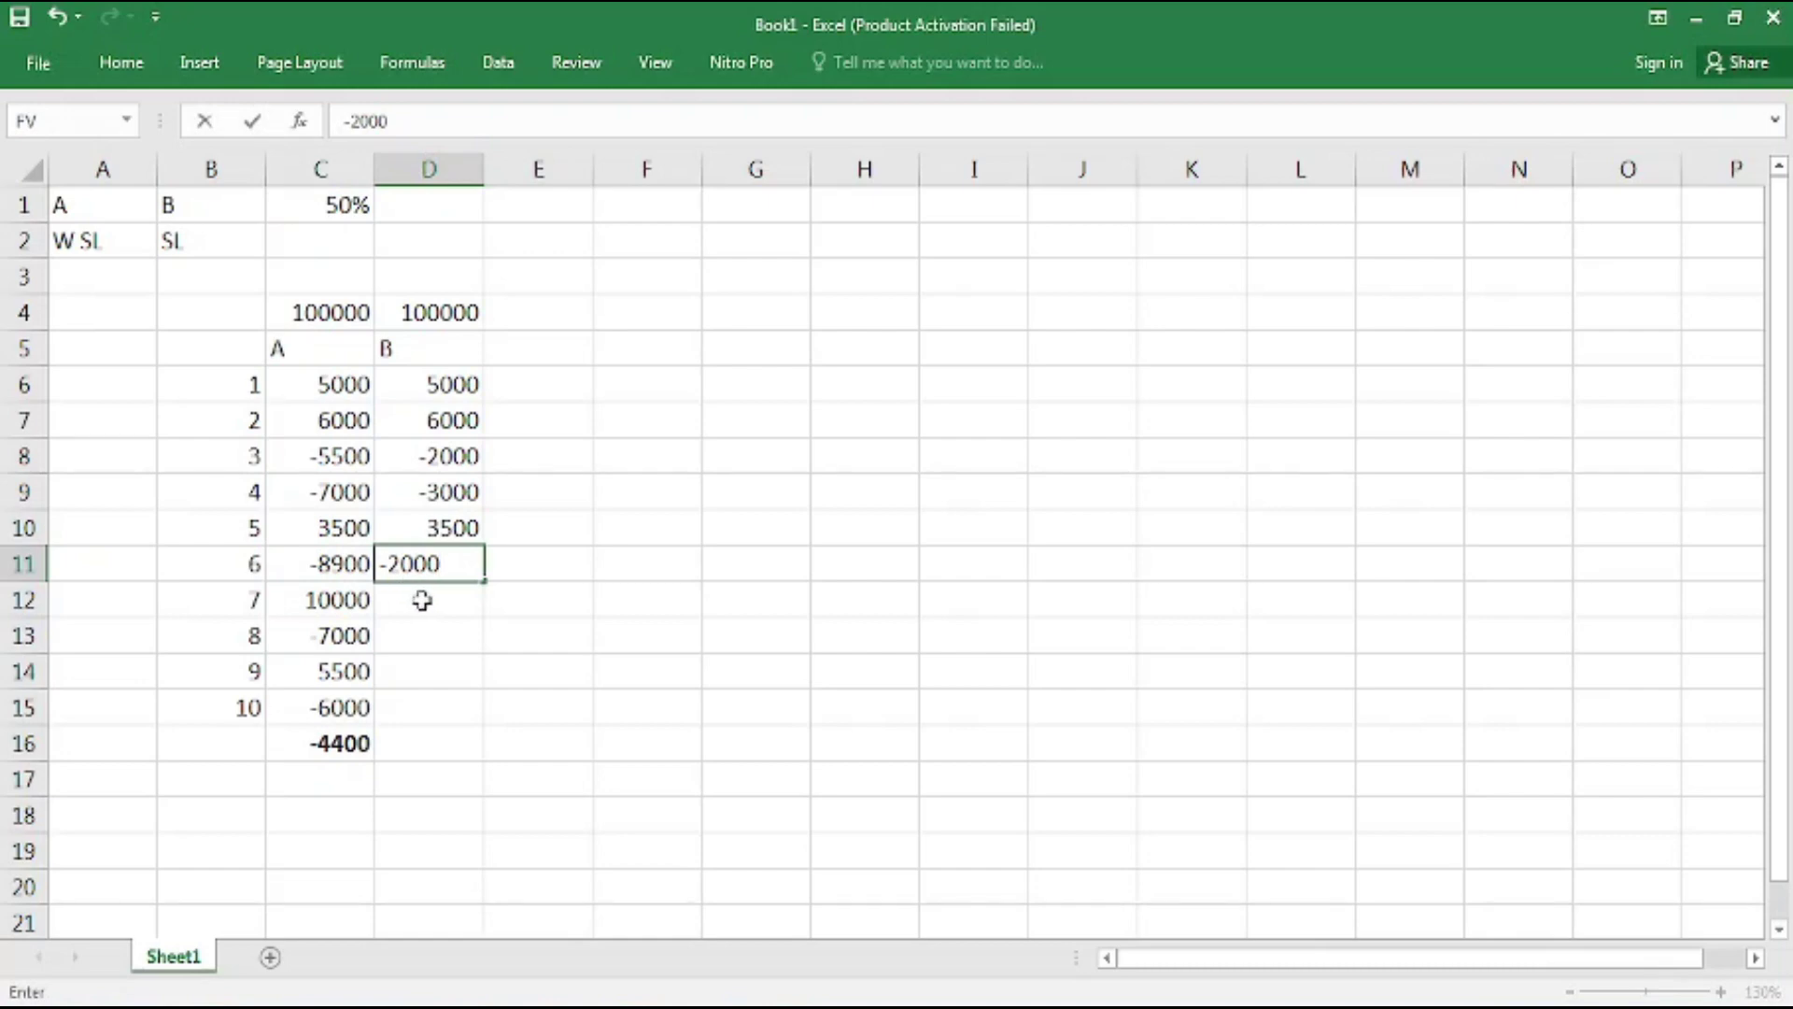
pyautogui.press('Return')
pyautogui.write('10000')
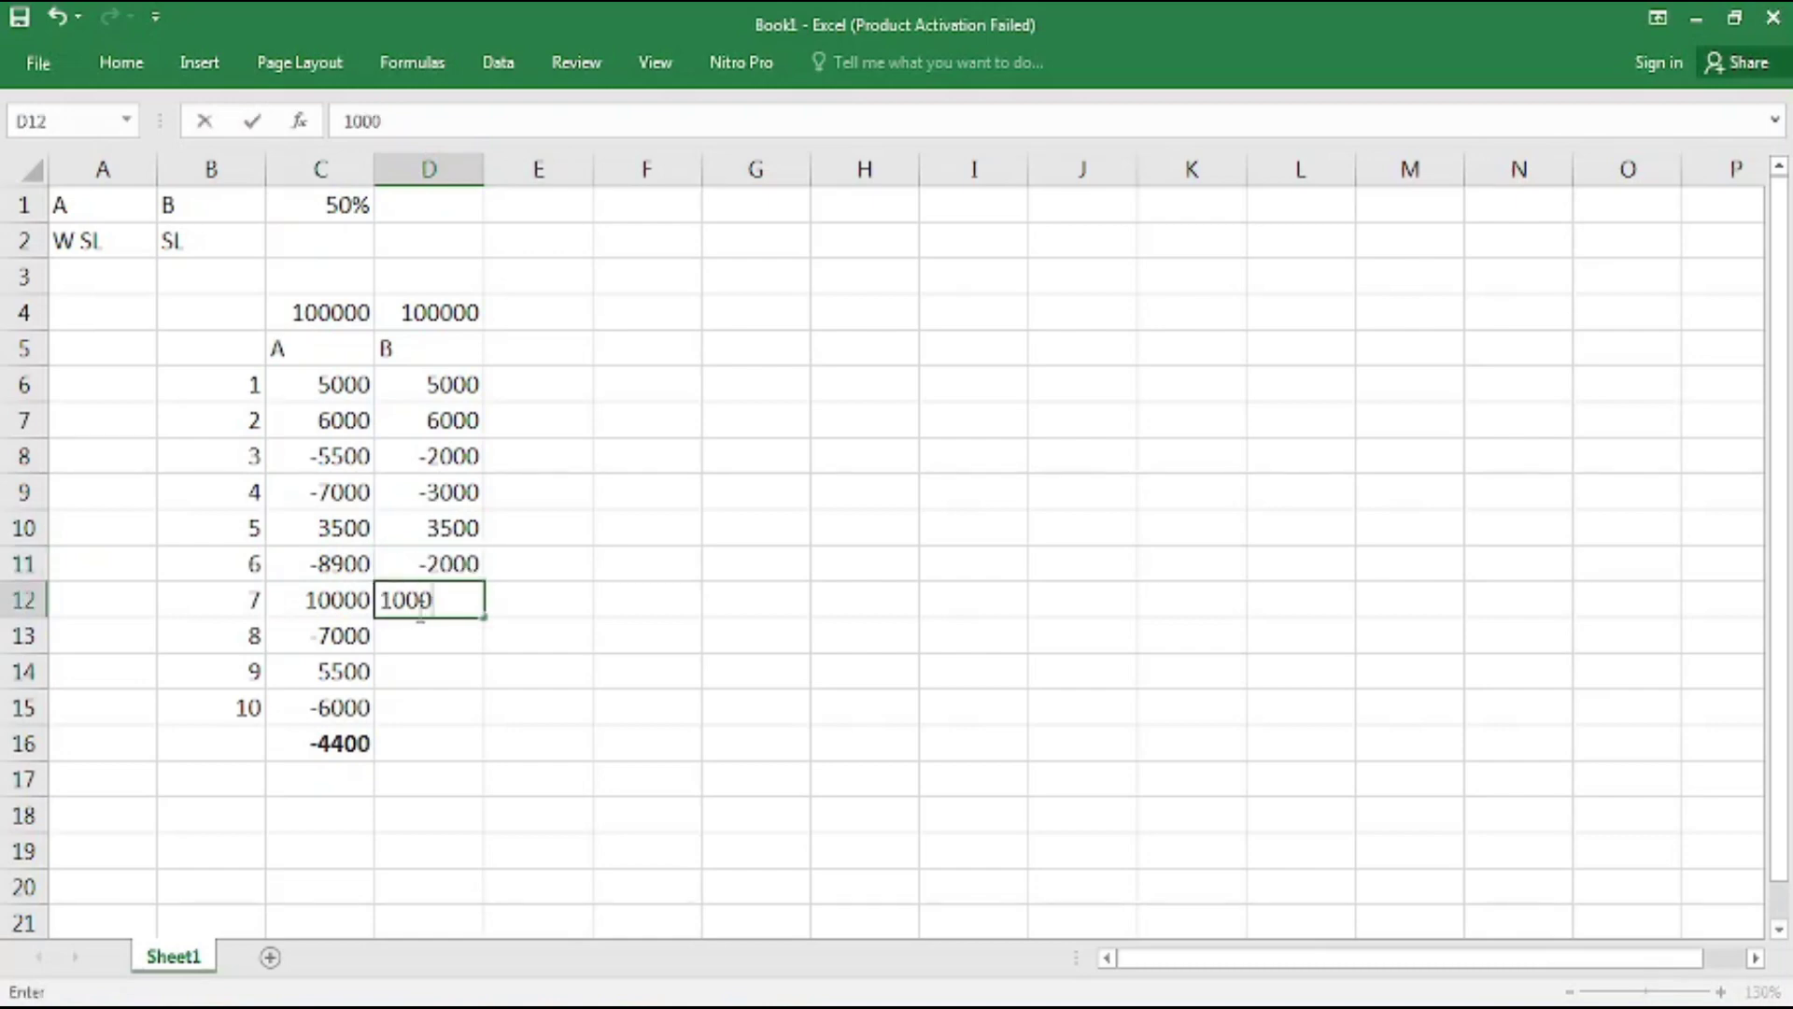
pyautogui.press('Return')
# Enter -2500, 5500 and -1500 in D13 to D15 as column B's results for rows numbered 8 to 10.
pyautogui.write('-2500')
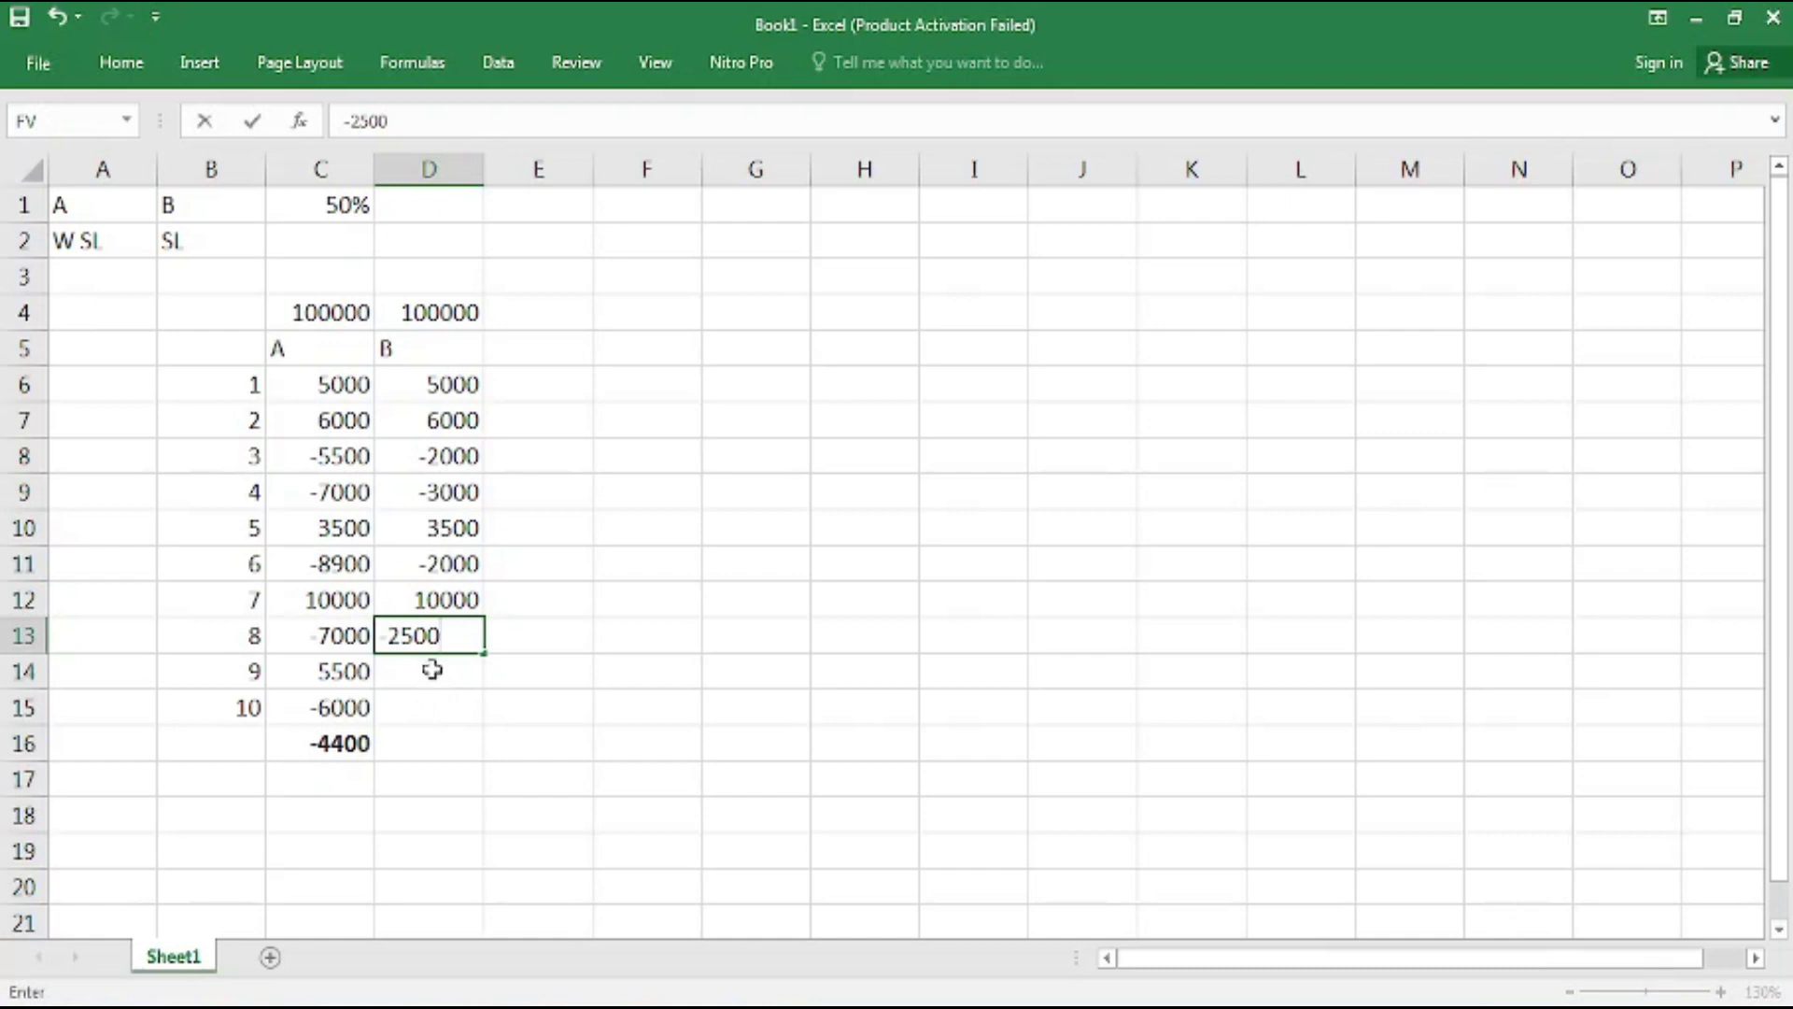
pyautogui.press('Return')
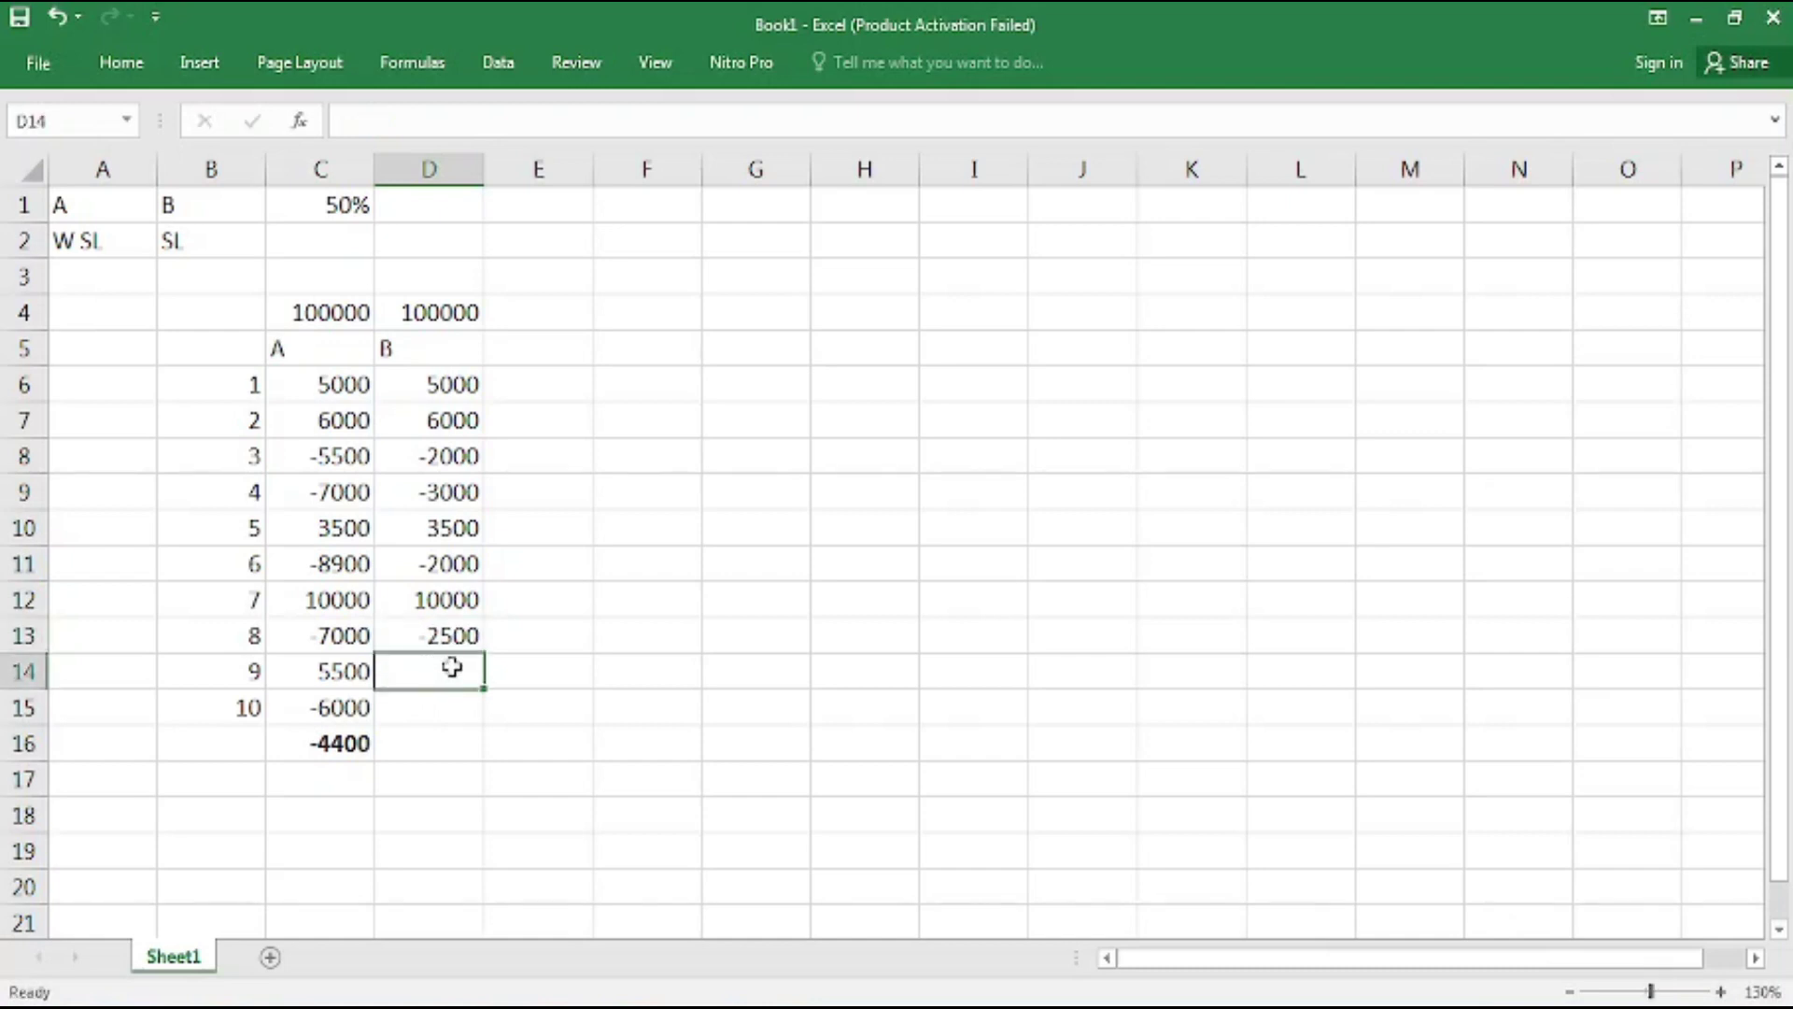
pyautogui.write('00')
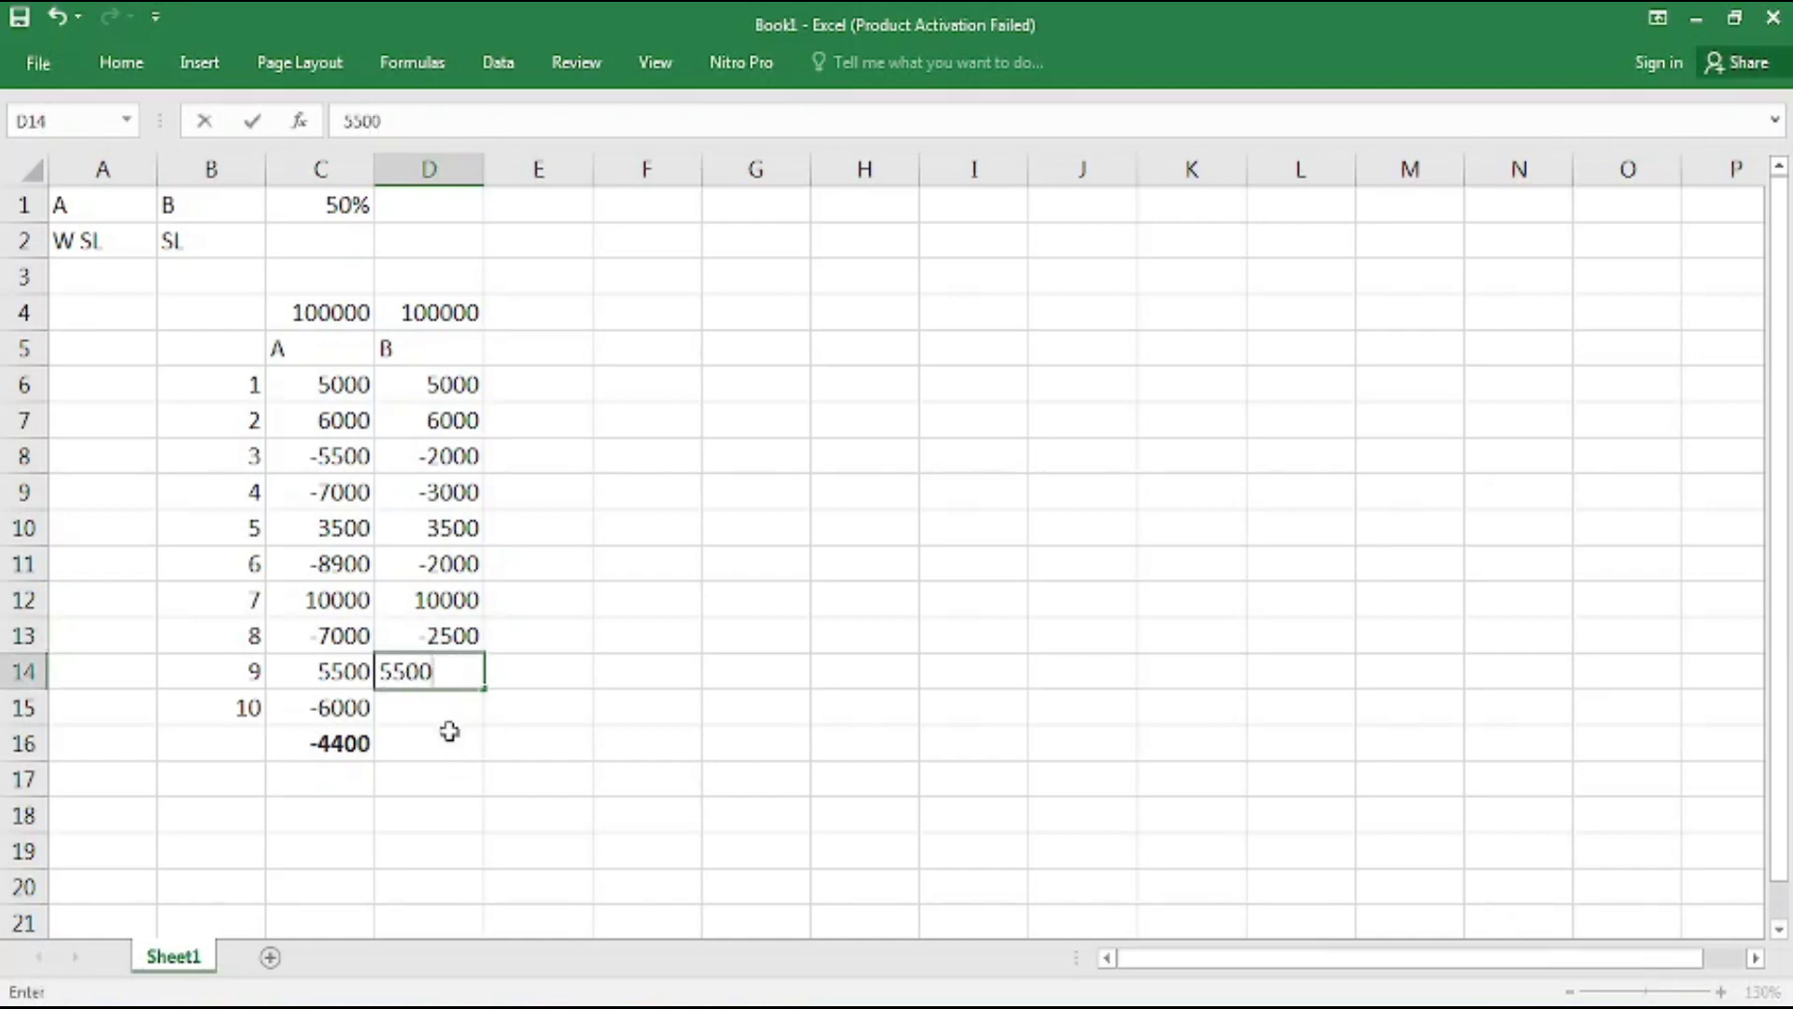
pyautogui.click(454, 707)
pyautogui.write('-1500')
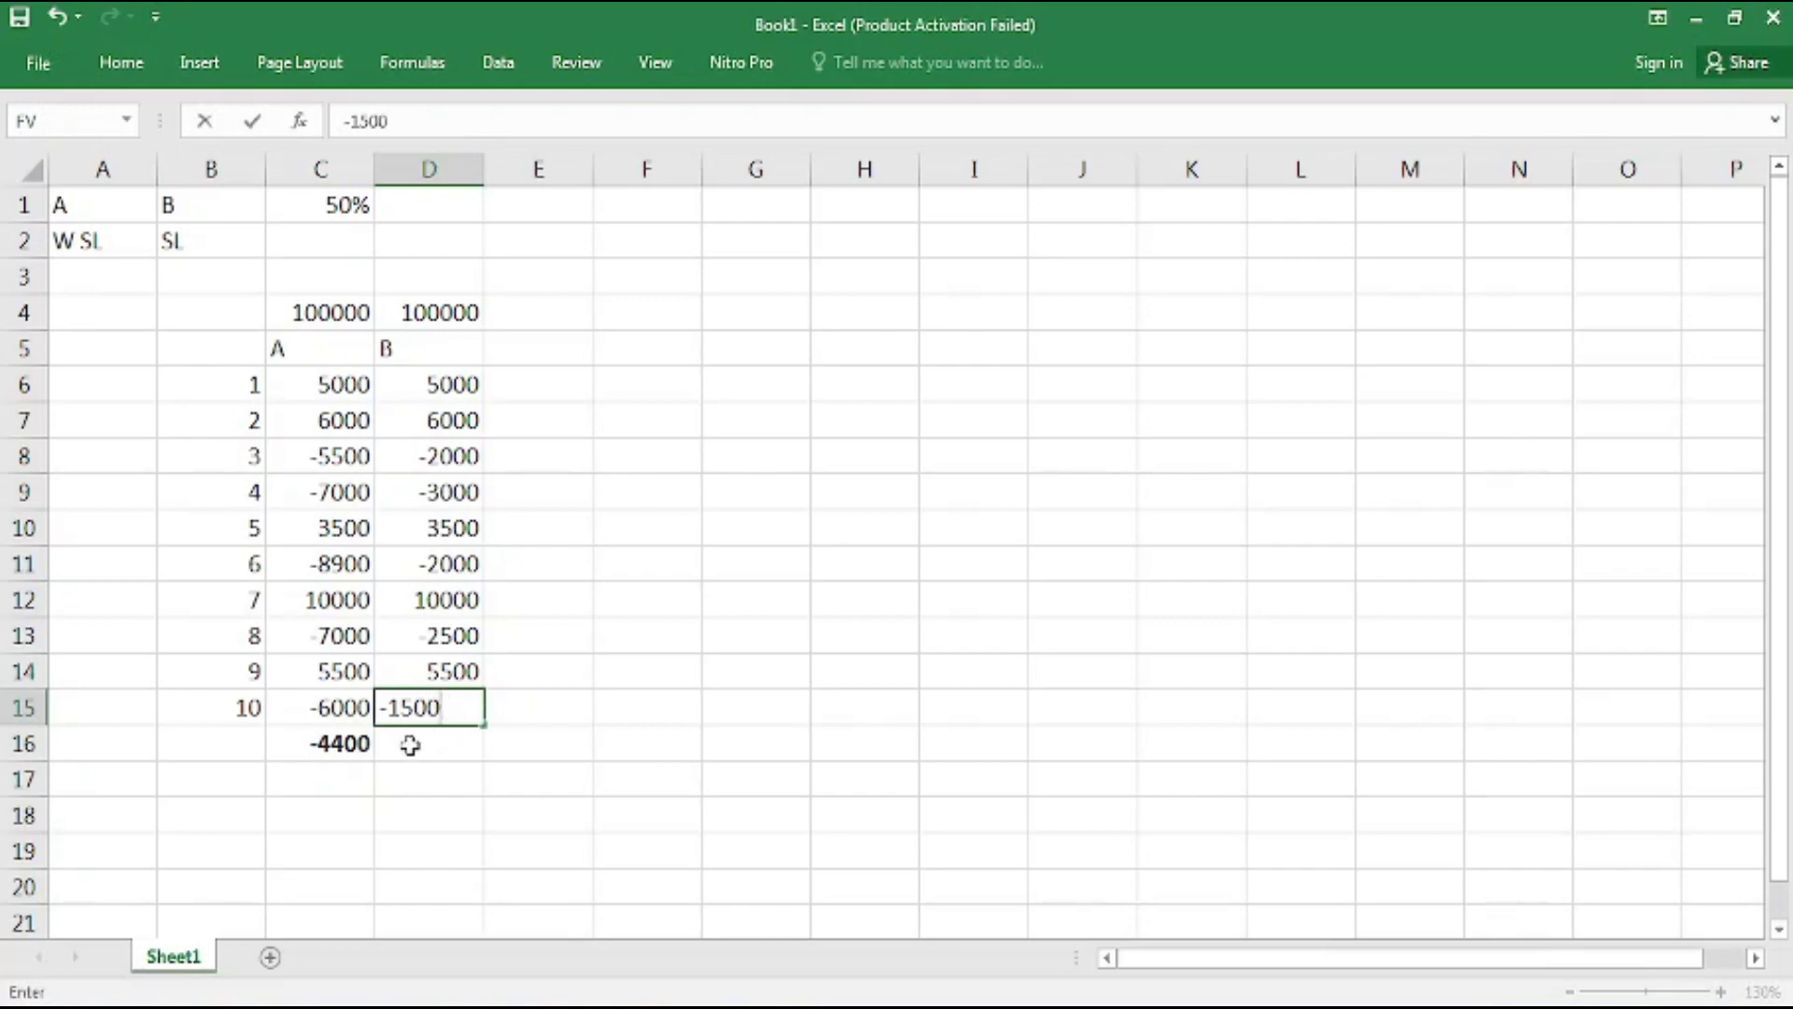
pyautogui.hotkey('ctrl', 'Return')
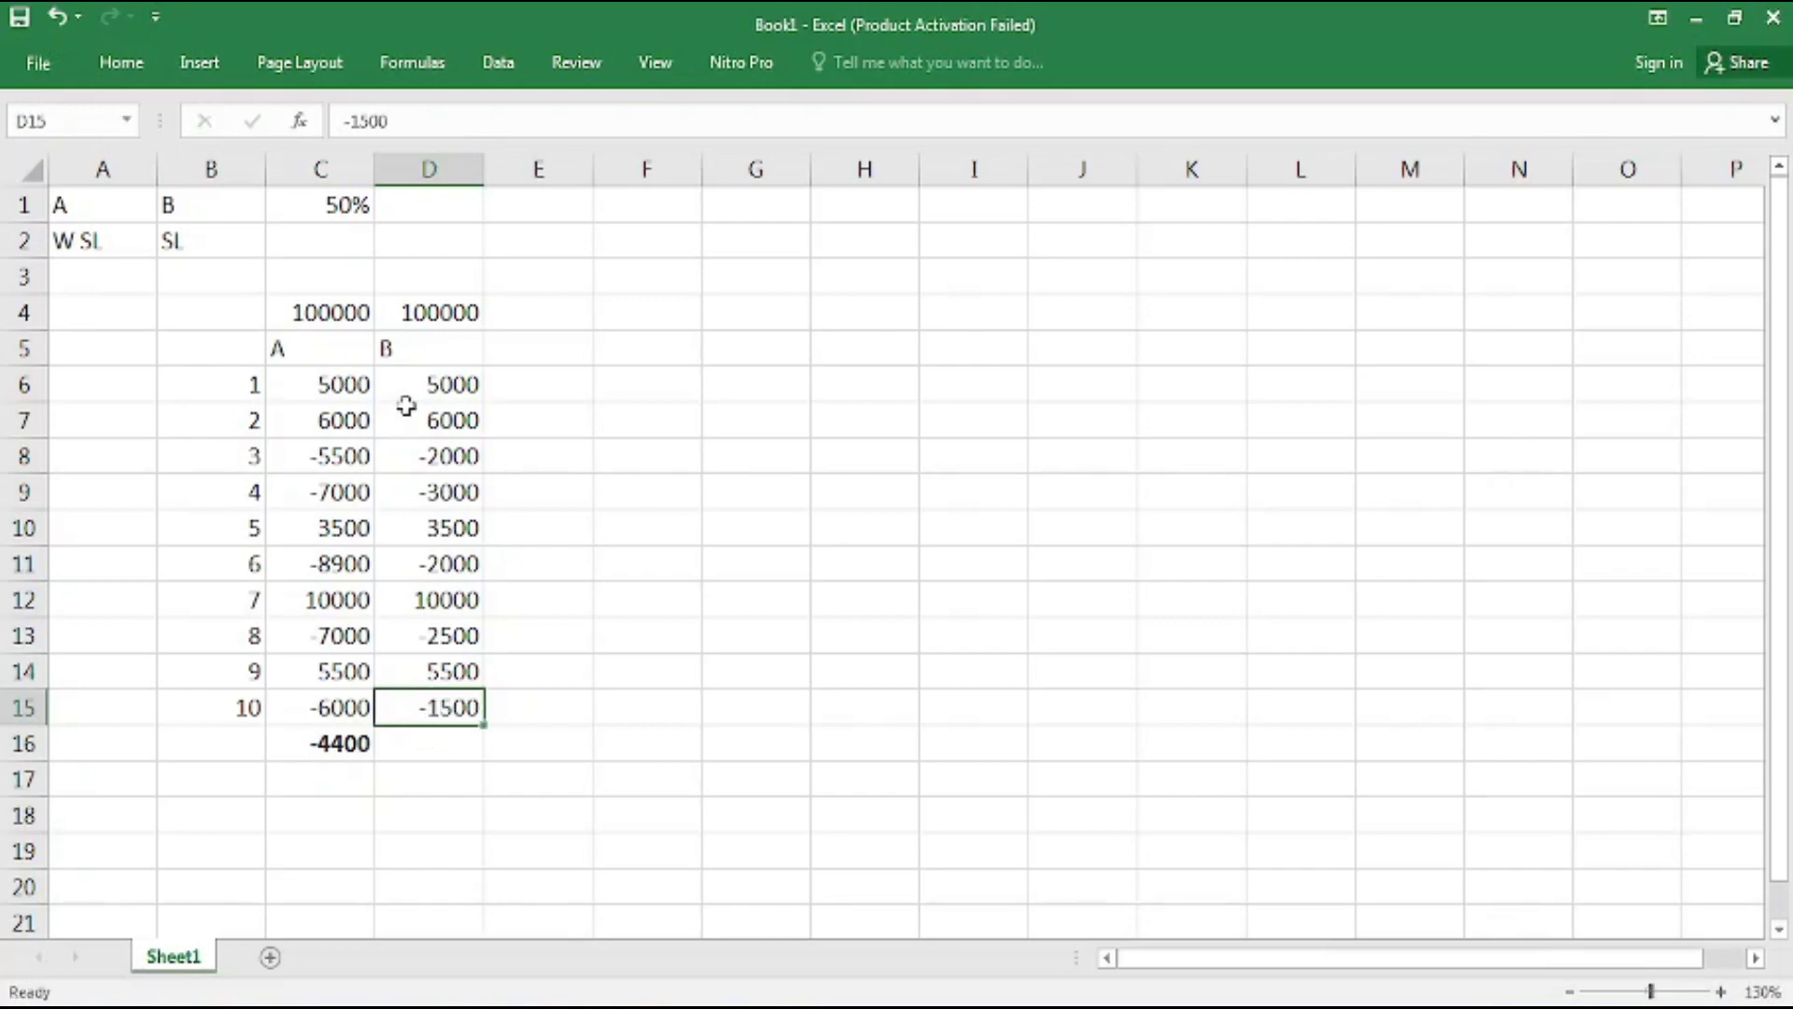
# Enter column B's total of 19000 in D16 and make it bold.
pyautogui.click(456, 378)
pyautogui.moveTo(456, 378); pyautogui.dragTo(458, 707)
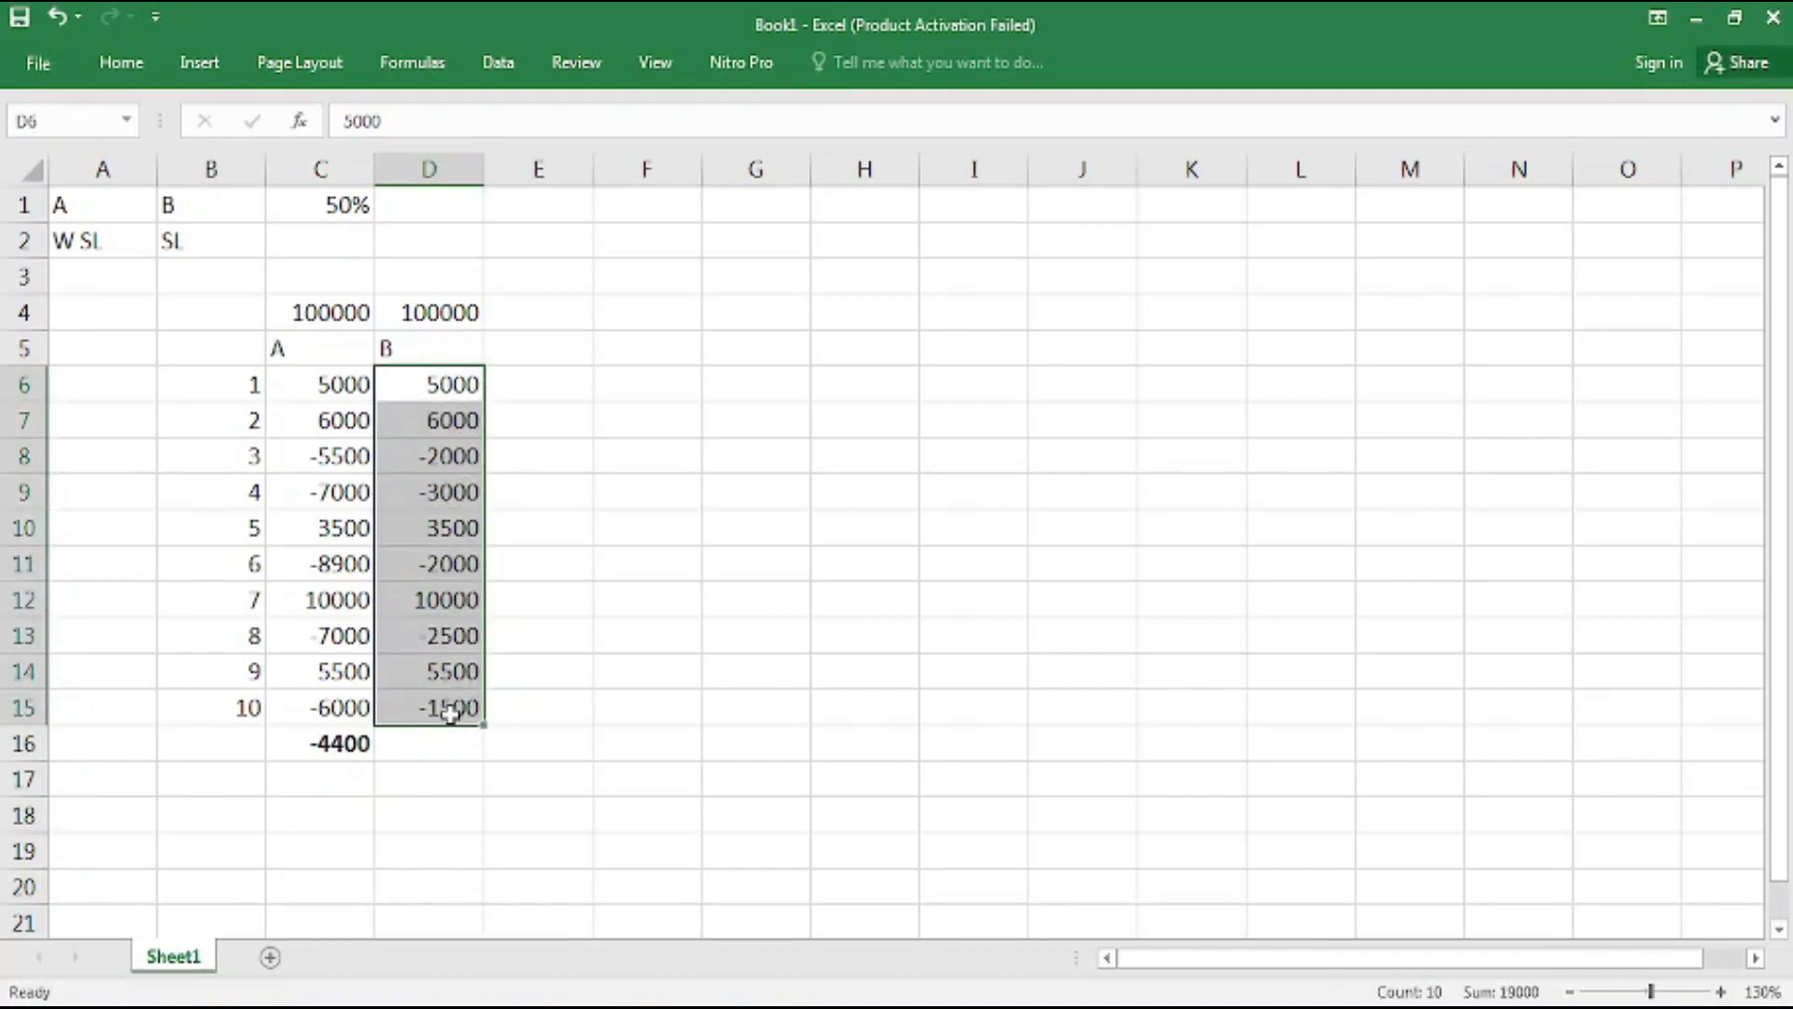
pyautogui.click(435, 742)
pyautogui.write('19000')
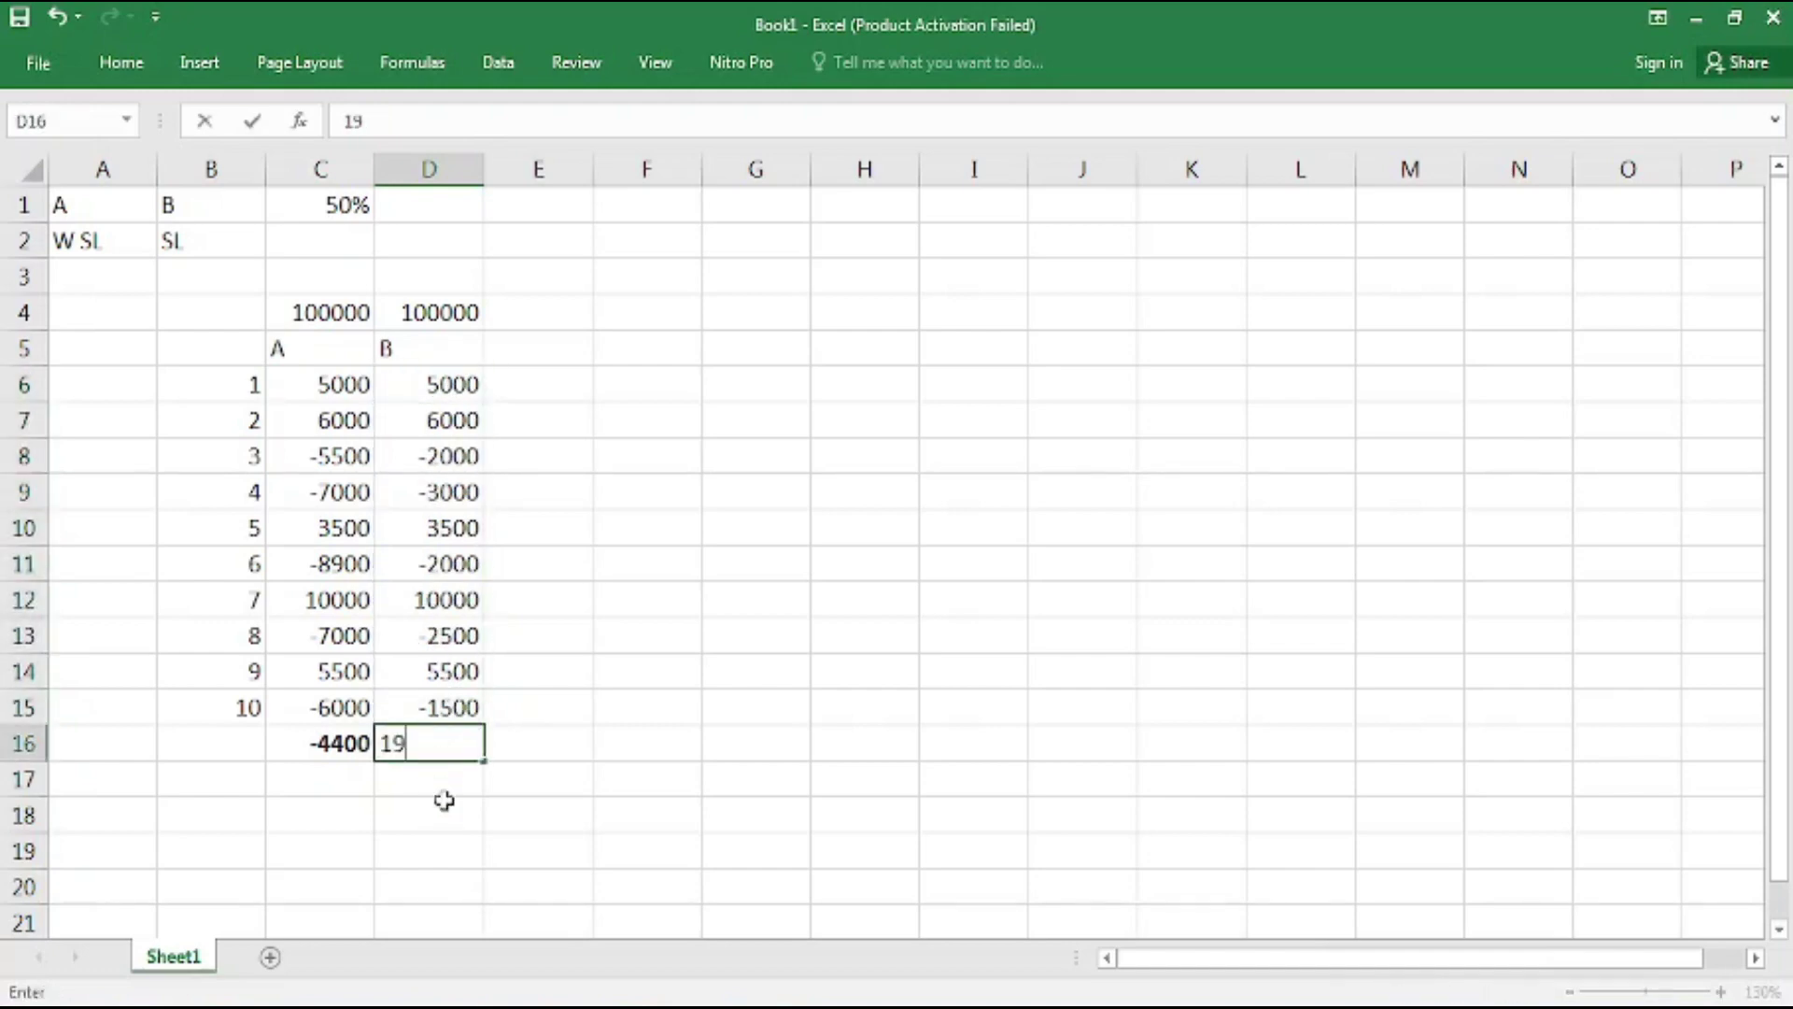
pyautogui.click(440, 800)
pyautogui.click(388, 745)
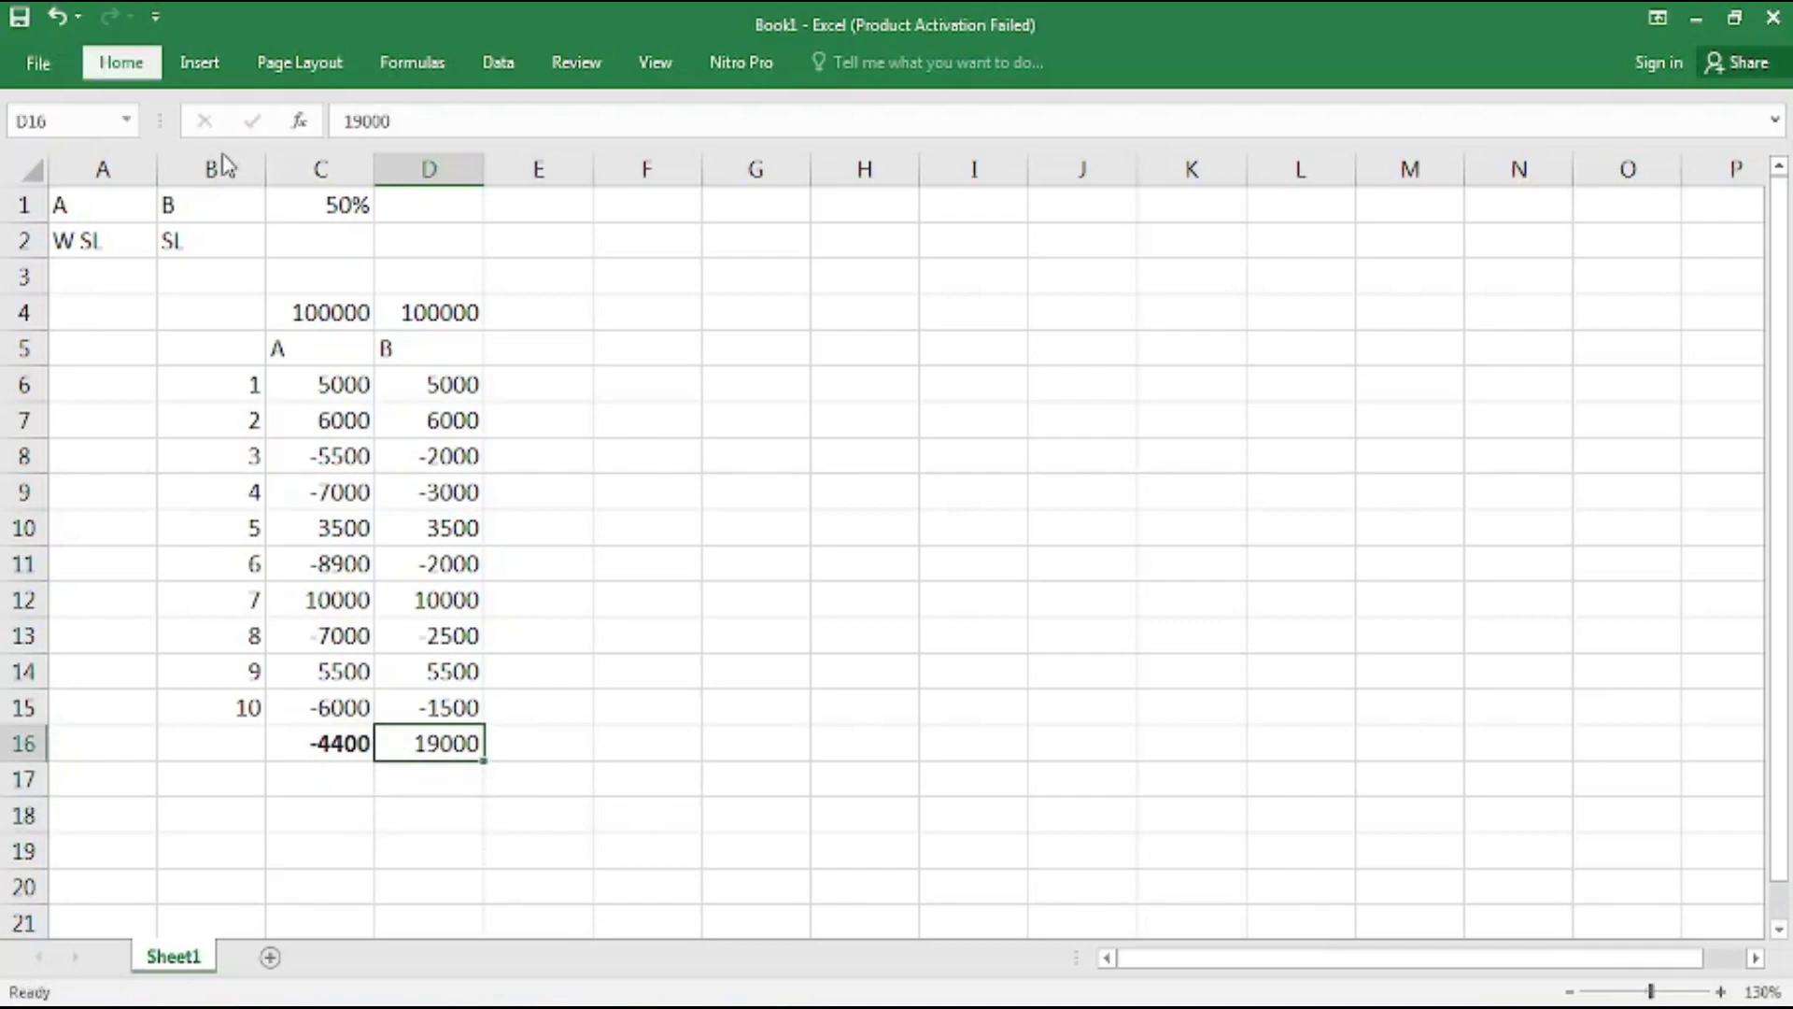
pyautogui.hotkey('ctrl', 'b')
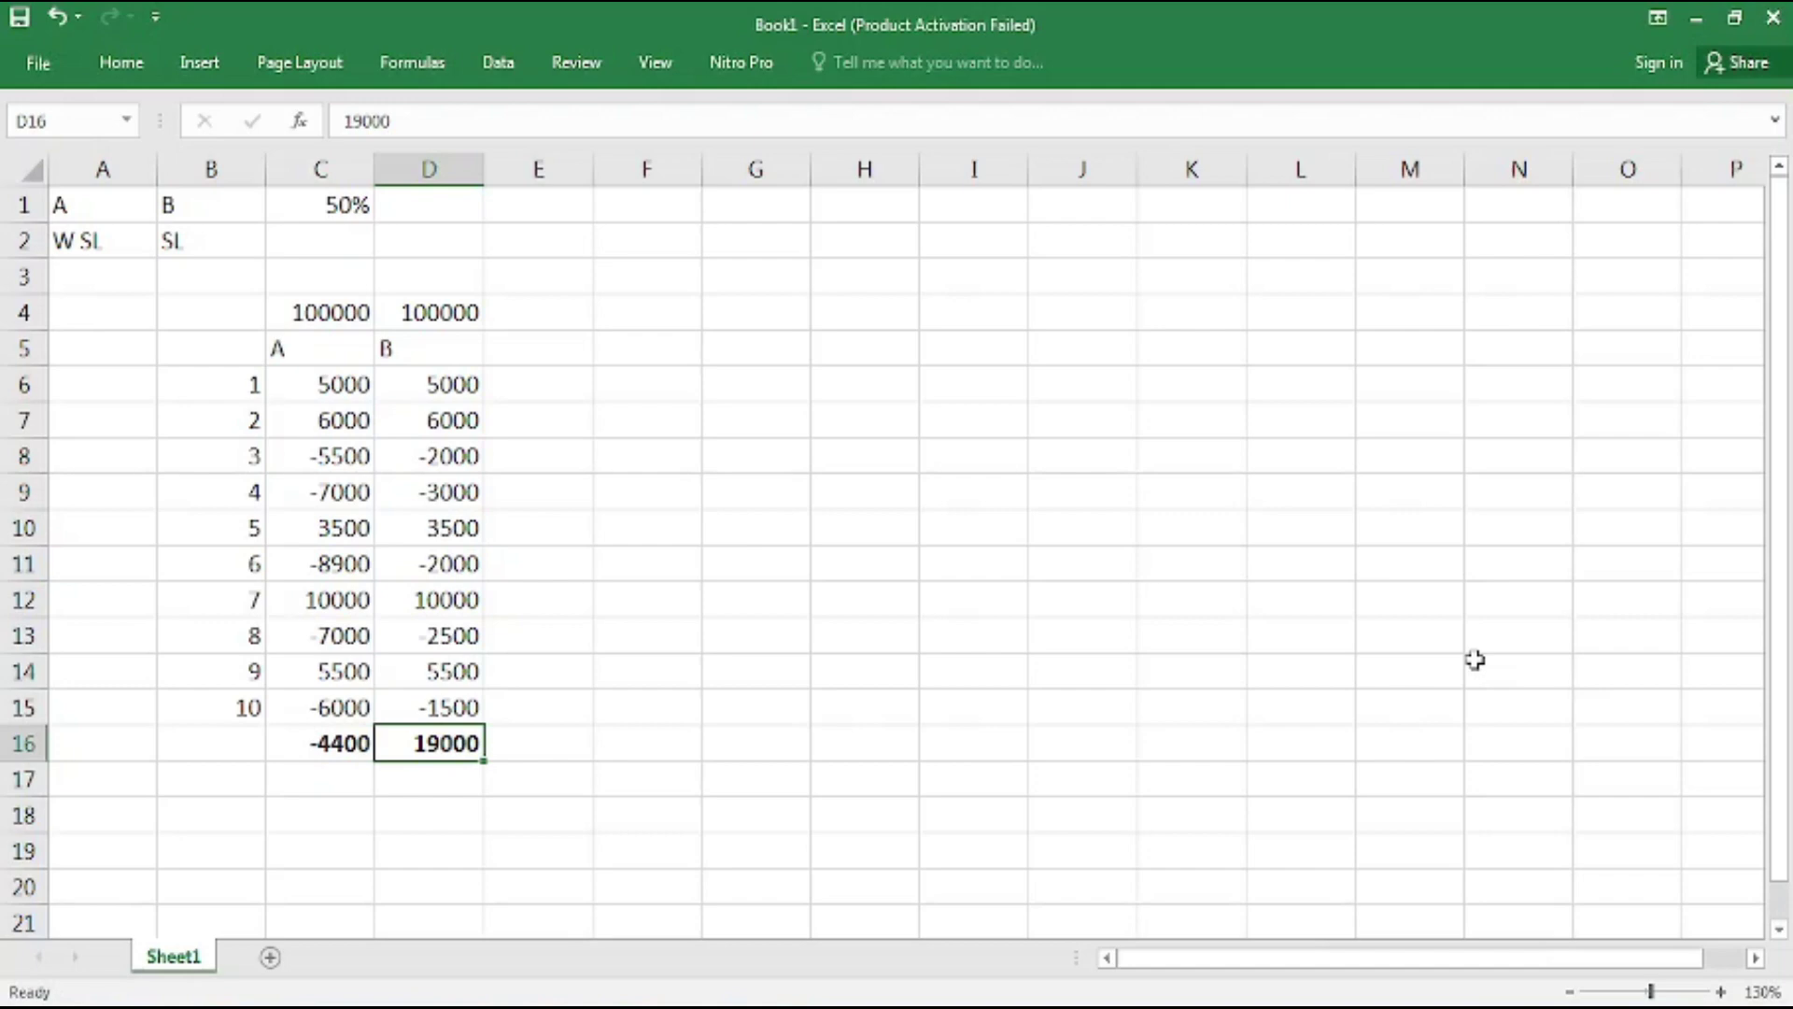
pyautogui.click(394, 777)
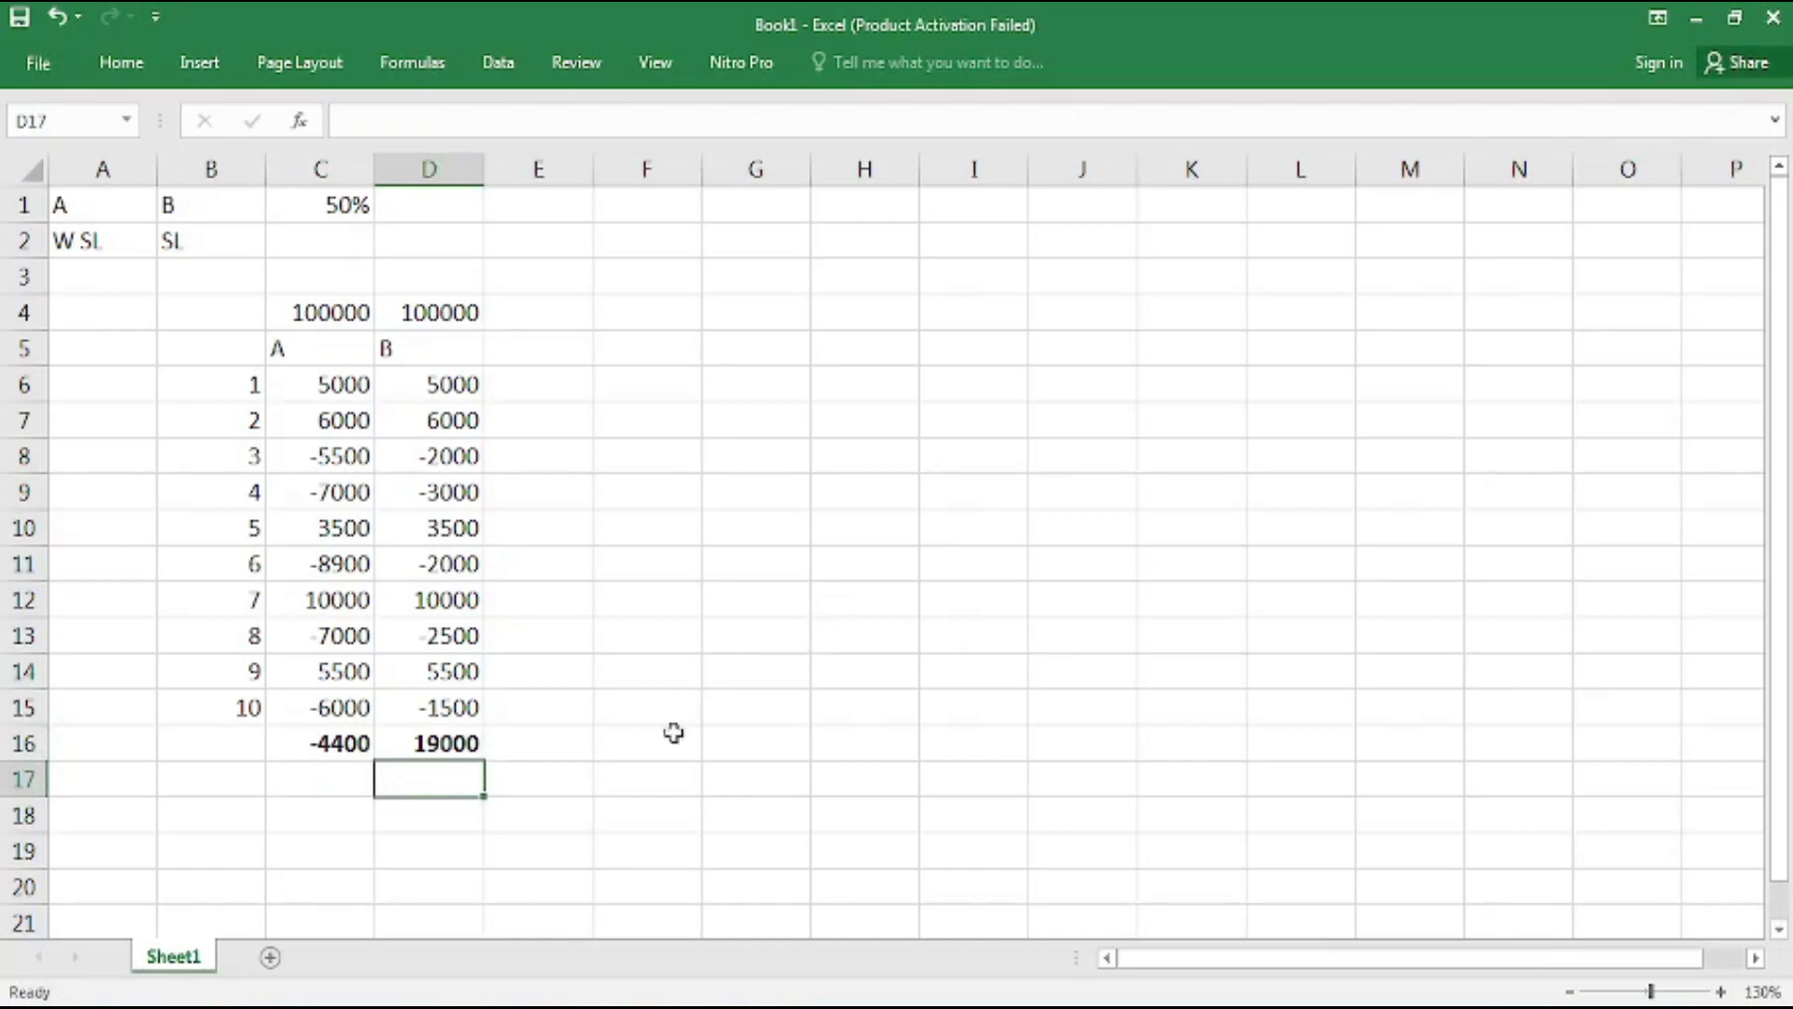
pyautogui.click(468, 460)
pyautogui.click(468, 486)
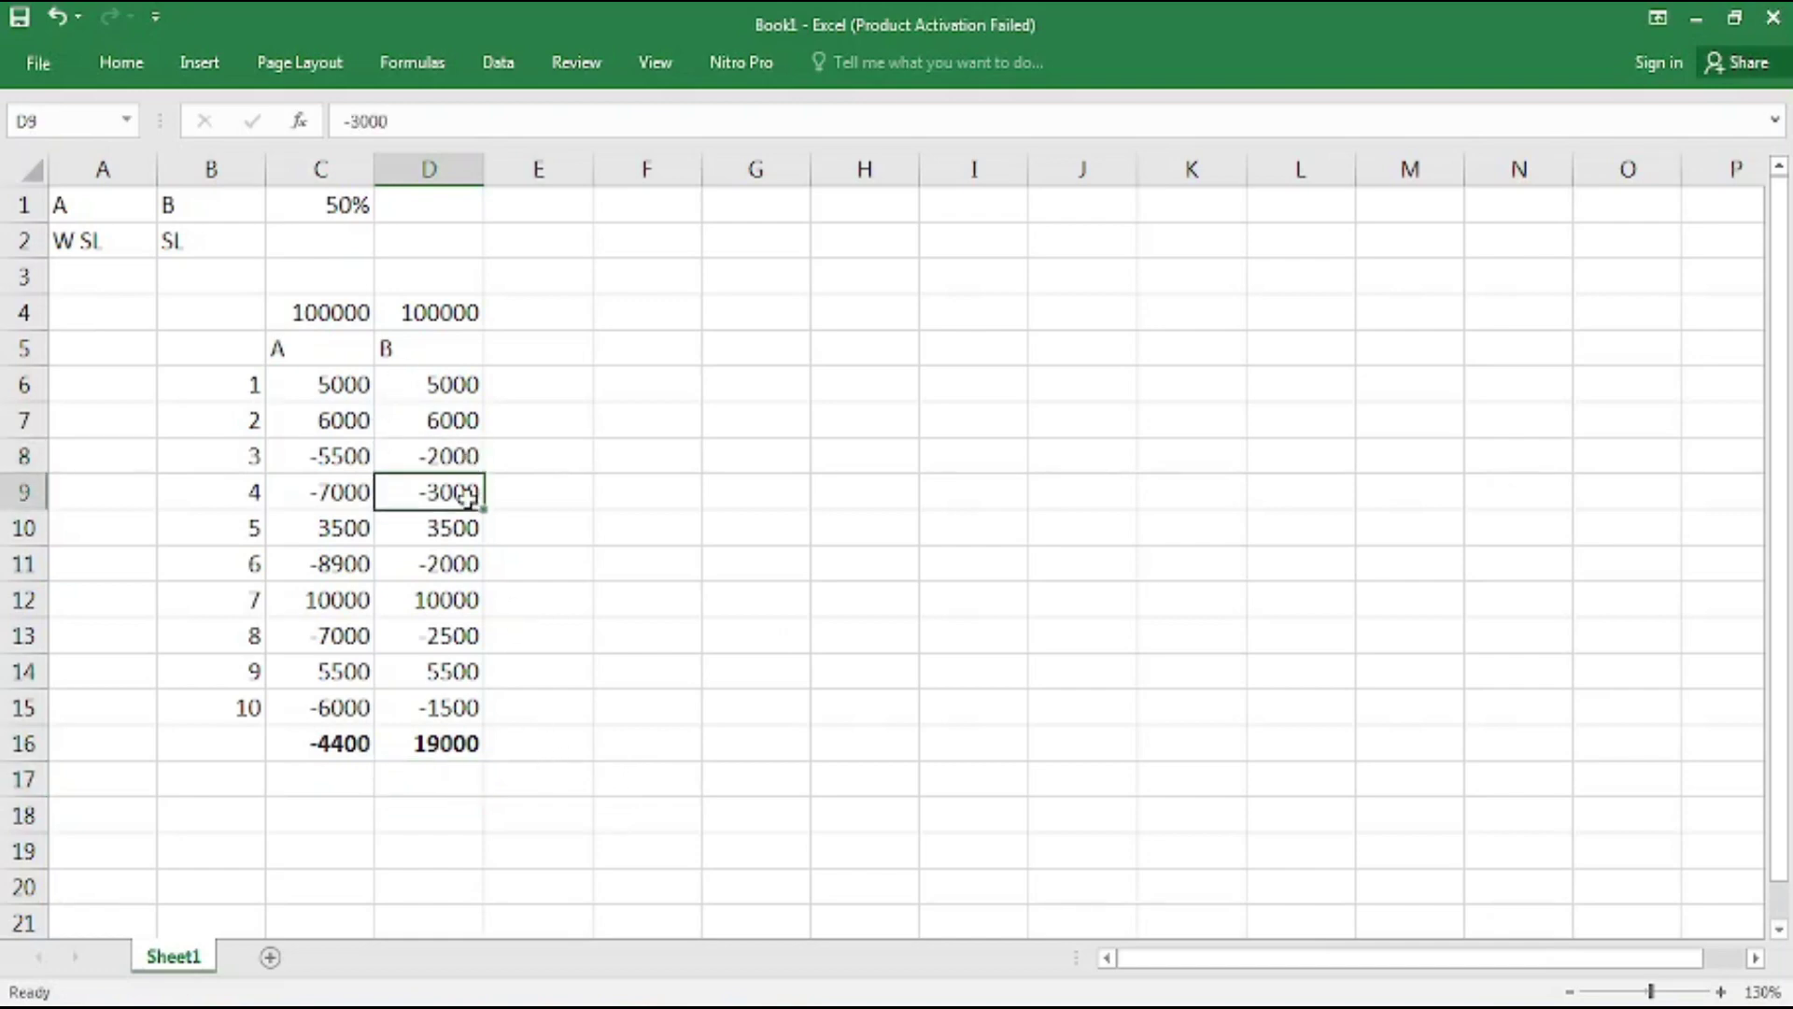
pyautogui.click(434, 635)
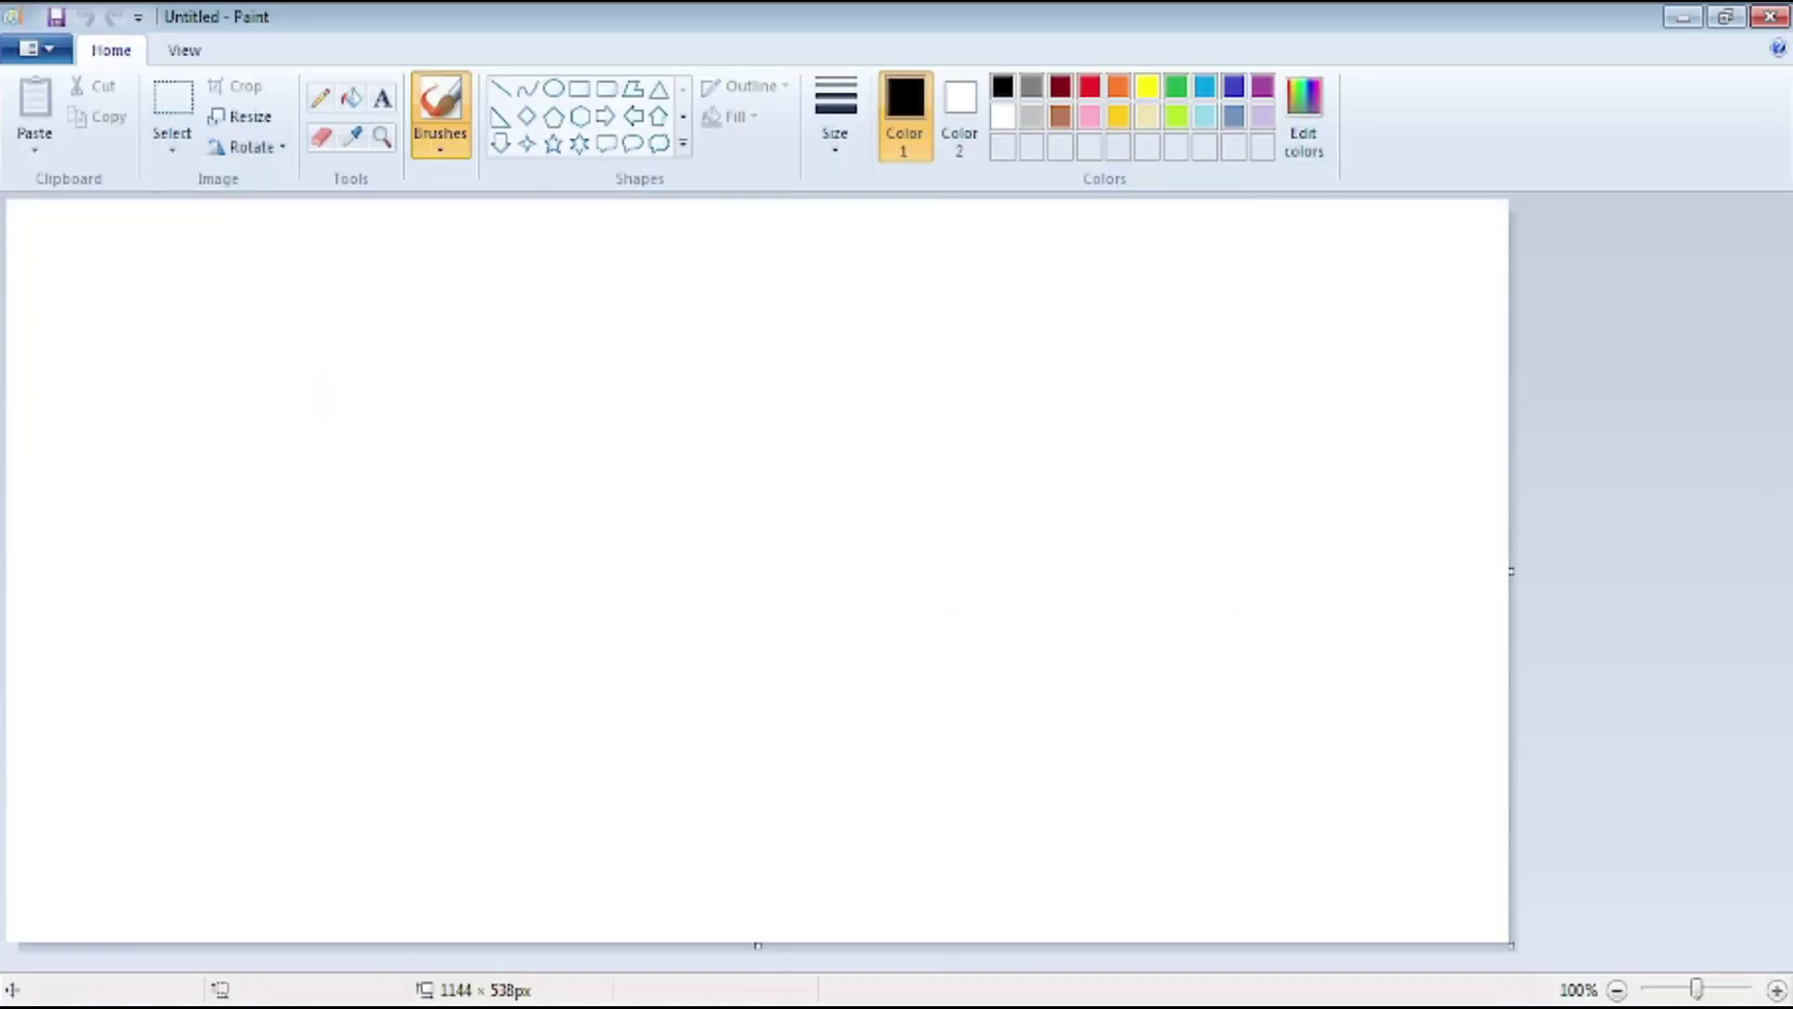
# In Paint, draw two nearly horizontal black lines at the thickest size, one above the other, the lower about 478 px long.
pyautogui.click(320, 98)
pyautogui.click(840, 157)
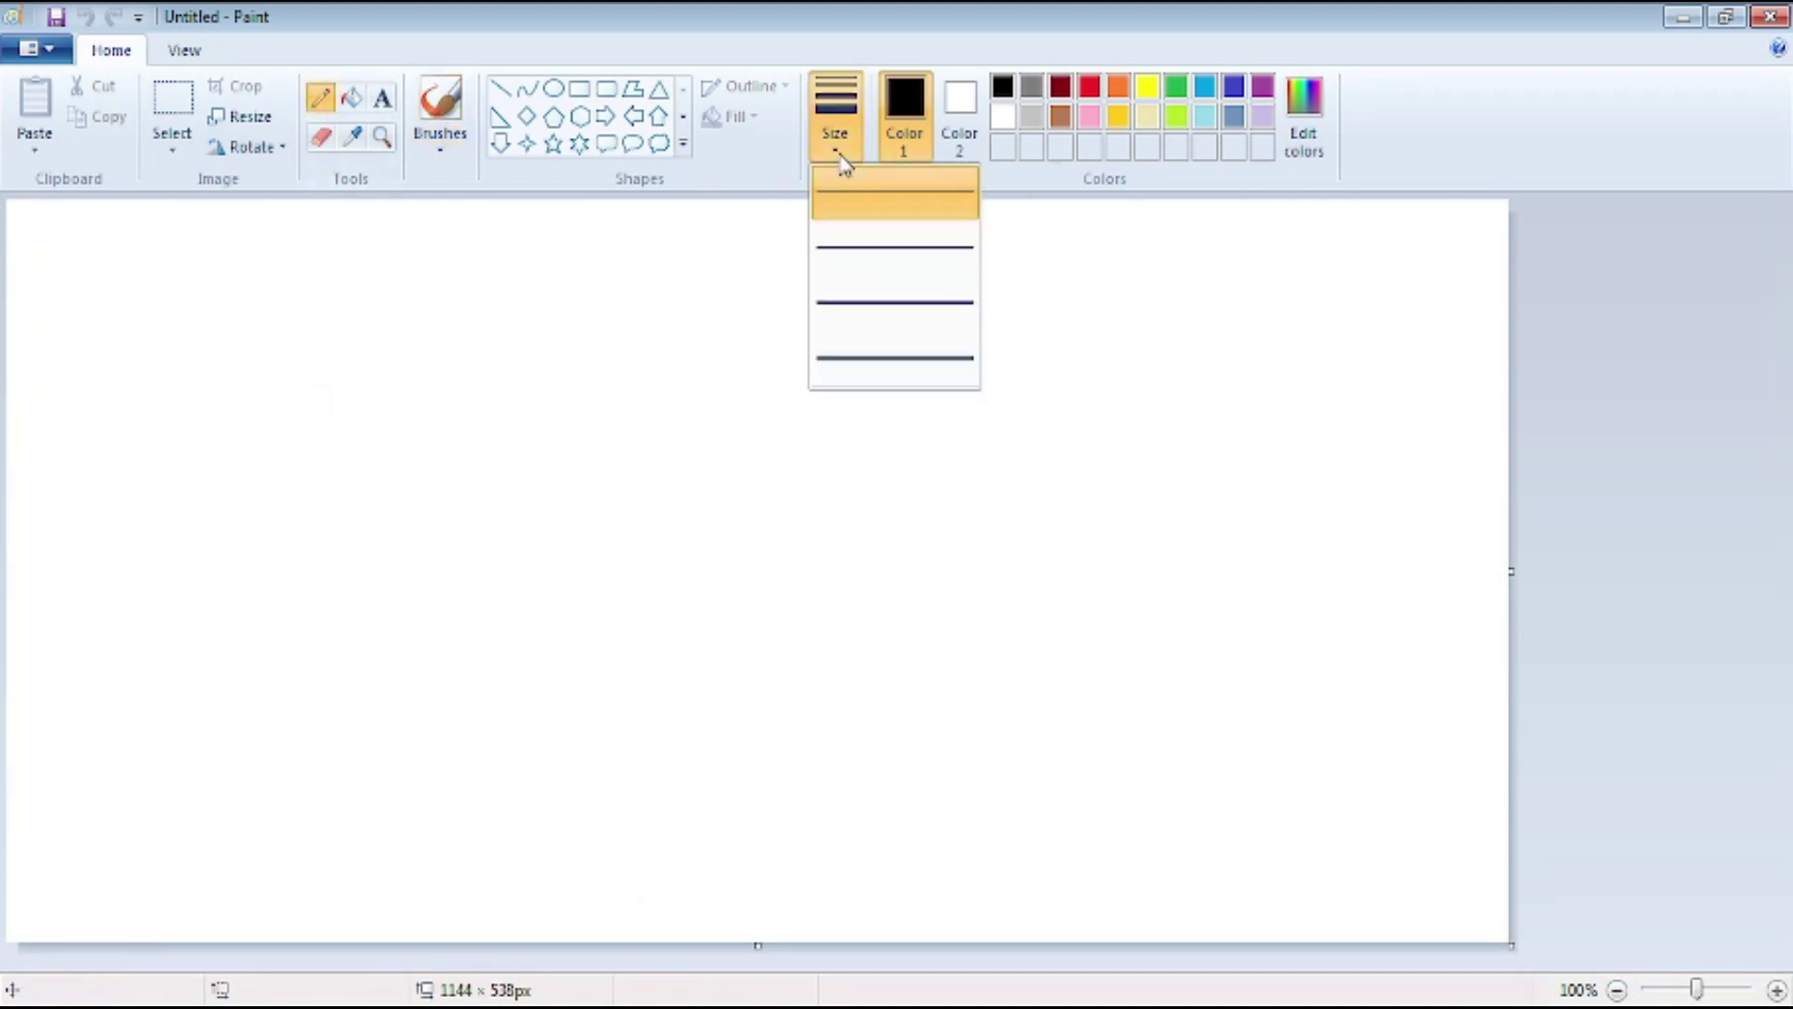
pyautogui.click(888, 373)
pyautogui.moveTo(440, 378); pyautogui.dragTo(1048, 367)
pyautogui.moveTo(433, 707); pyautogui.dragTo(1062, 690)
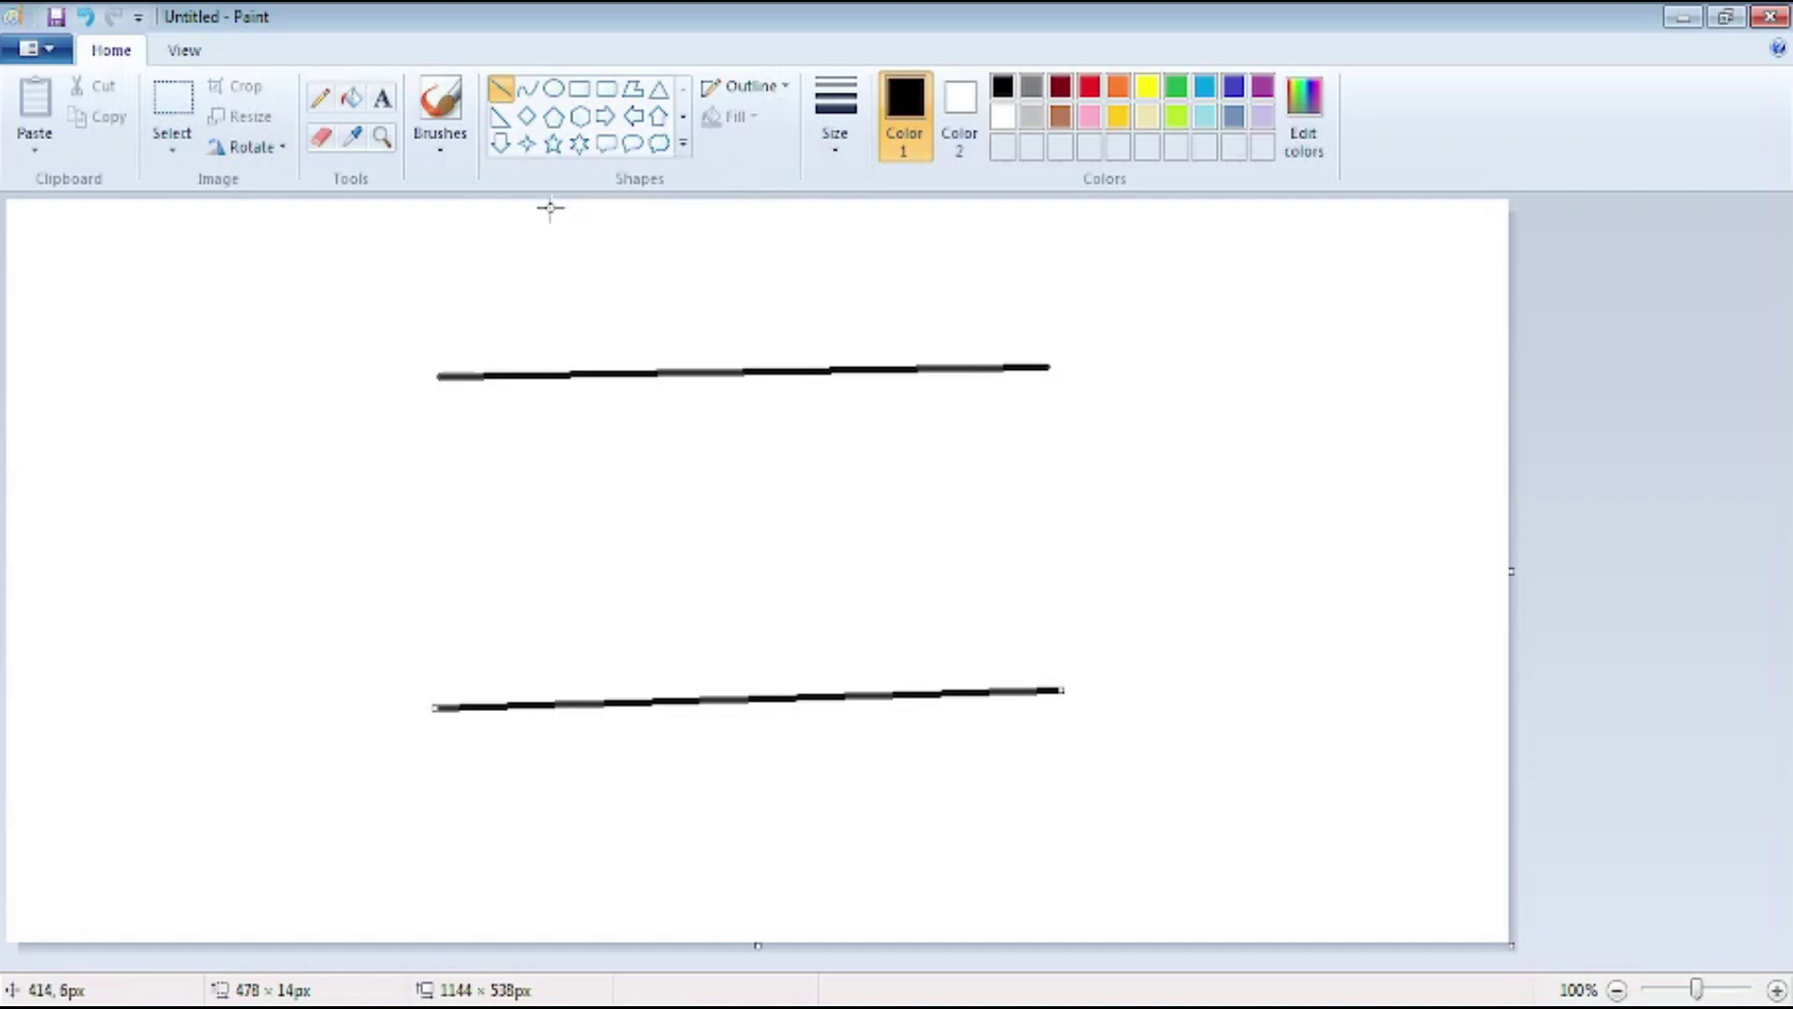
# Handwrite the label R at the end of the upper line and S at the end of the lower line with the Pencil.
pyautogui.click(336, 110)
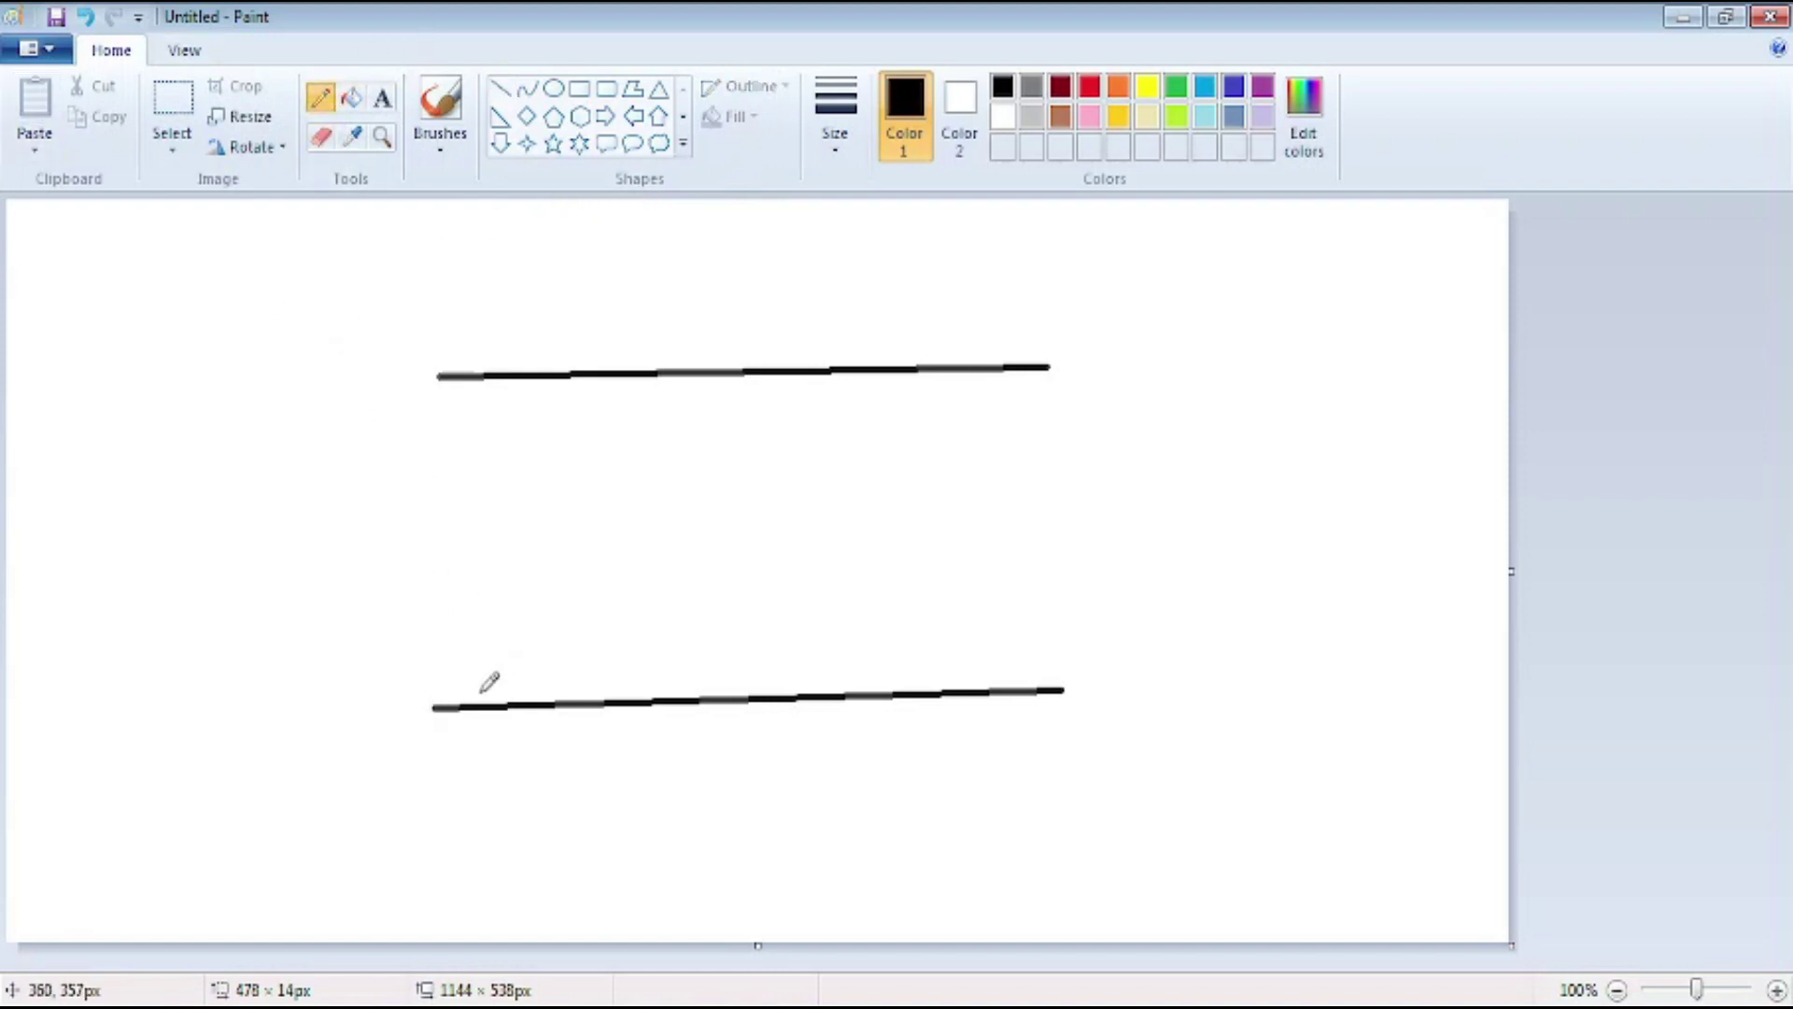
pyautogui.moveTo(1107, 346)
pyautogui.mouseDown()
pyautogui.moveTo(1112, 423)
pyautogui.moveTo(1125, 344)
pyautogui.moveTo(1145, 412)
pyautogui.mouseUp()
pyautogui.moveTo(1110, 668); pyautogui.dragTo(1065, 745)
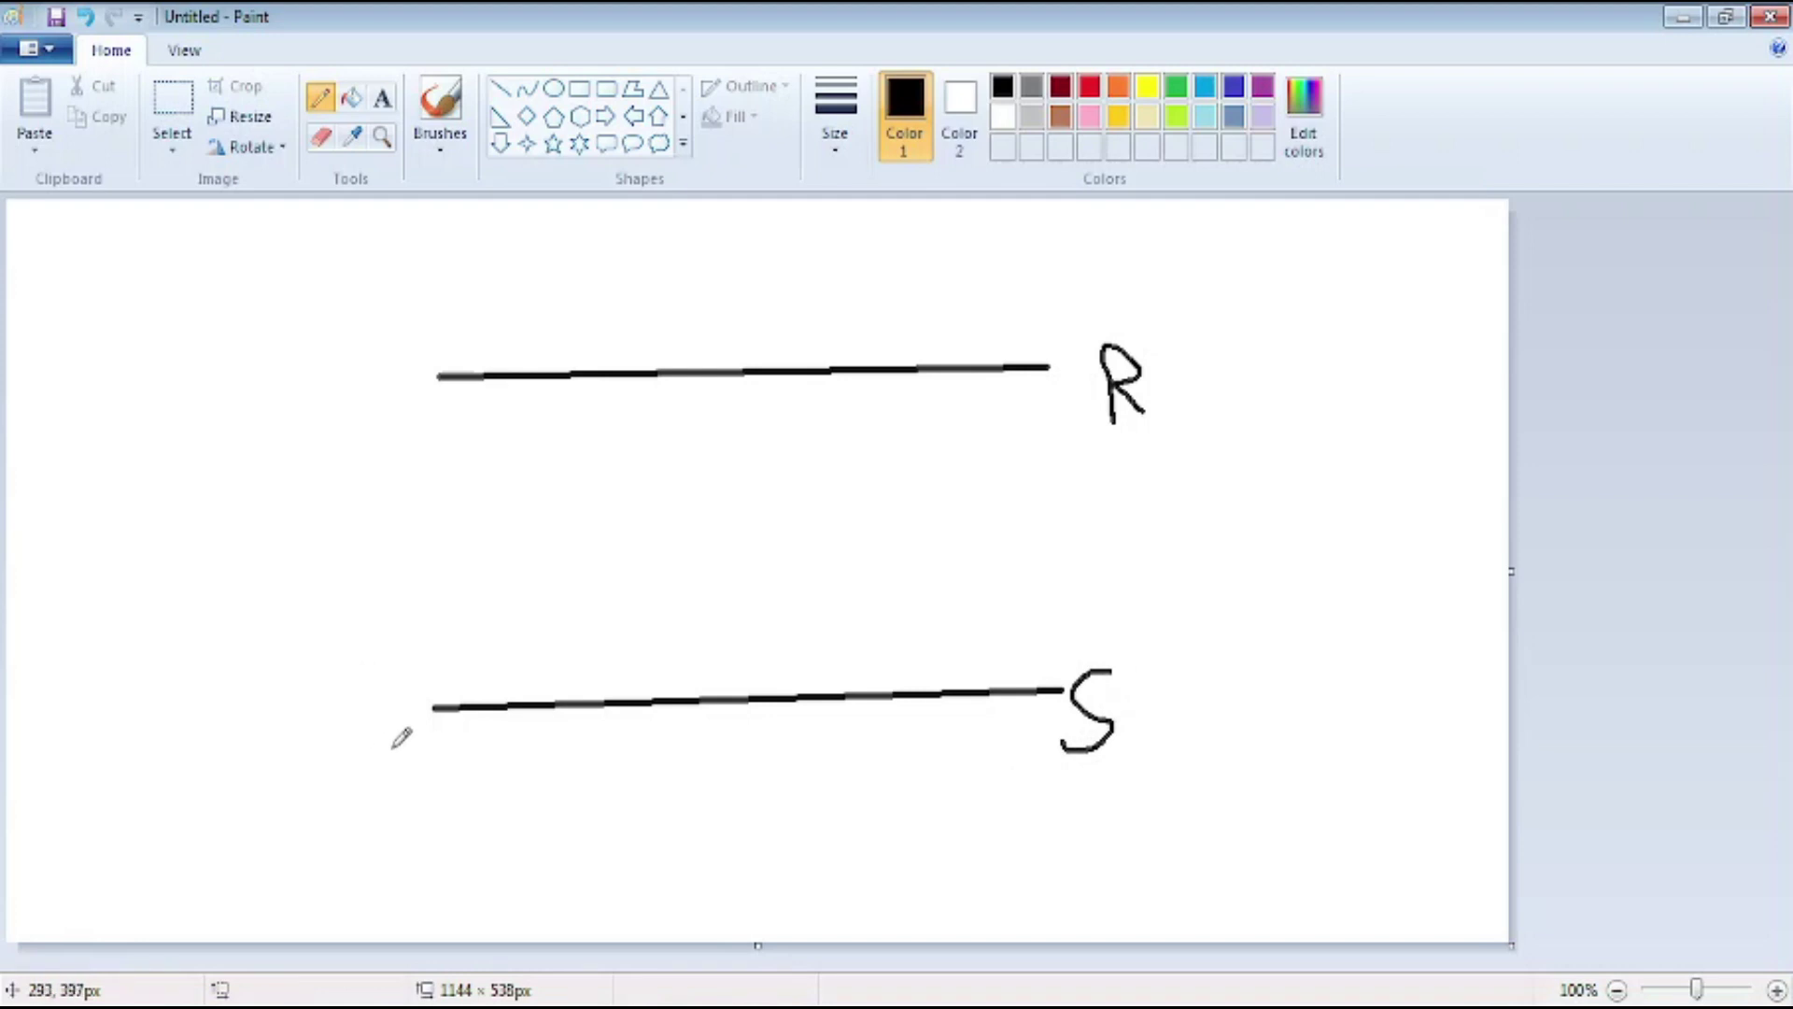
# Draw a zigzag price path bouncing between the two lines, and add a check mark with S beside R and one with B beside S.
pyautogui.moveTo(415, 712)
pyautogui.mouseDown()
pyautogui.moveTo(448, 636)
pyautogui.moveTo(484, 653)
pyautogui.moveTo(521, 626)
pyautogui.moveTo(549, 738)
pyautogui.moveTo(631, 478)
pyautogui.moveTo(698, 374)
pyautogui.moveTo(743, 658)
pyautogui.moveTo(778, 635)
pyautogui.moveTo(789, 710)
pyautogui.moveTo(821, 589)
pyautogui.moveTo(850, 598)
pyautogui.moveTo(880, 561)
pyautogui.moveTo(888, 713)
pyautogui.moveTo(933, 555)
pyautogui.moveTo(928, 364)
pyautogui.moveTo(941, 355)
pyautogui.moveTo(978, 439)
pyautogui.moveTo(1011, 347)
pyautogui.moveTo(1030, 396)
pyautogui.moveTo(1058, 364)
pyautogui.mouseUp()
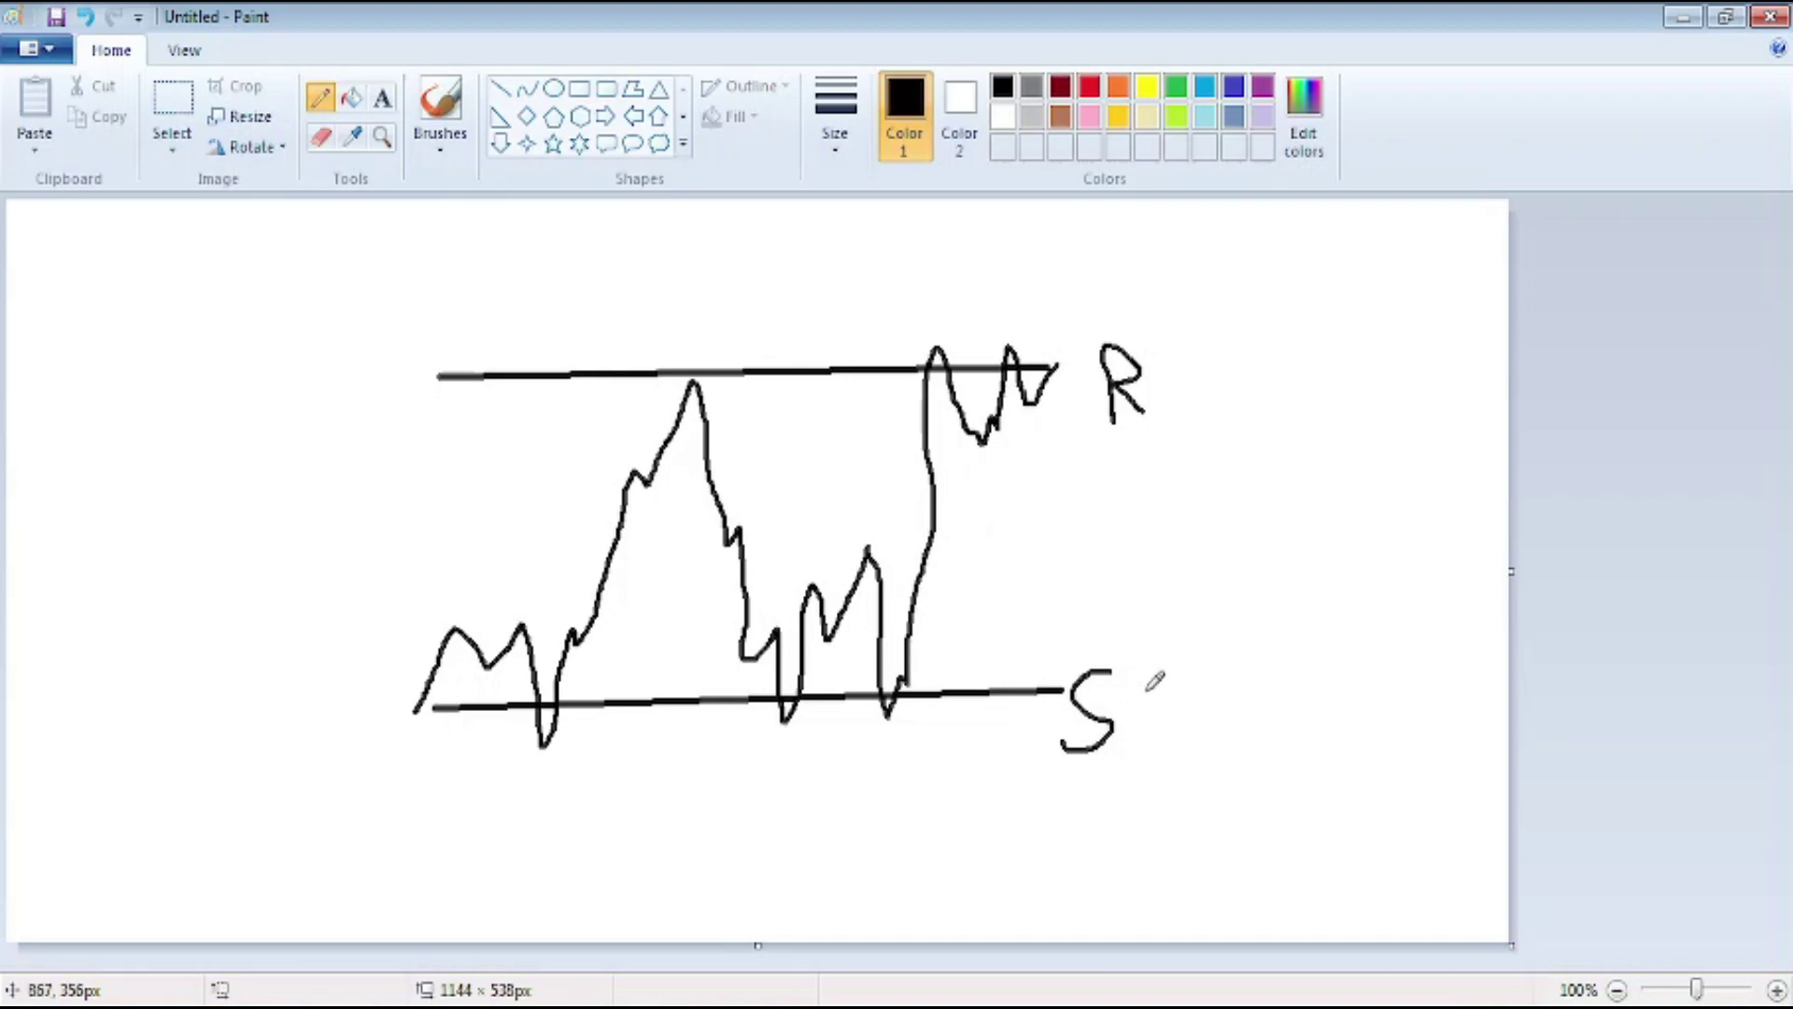
pyautogui.moveTo(1140, 690)
pyautogui.mouseDown()
pyautogui.moveTo(1233, 669)
pyautogui.moveTo(1240, 732)
pyautogui.moveTo(1262, 714)
pyautogui.moveTo(1280, 732)
pyautogui.moveTo(1242, 783)
pyautogui.mouseUp()
pyautogui.moveTo(1174, 342)
pyautogui.mouseDown()
pyautogui.moveTo(1183, 361)
pyautogui.moveTo(1214, 342)
pyautogui.moveTo(1242, 381)
pyautogui.moveTo(1211, 425)
pyautogui.mouseUp()
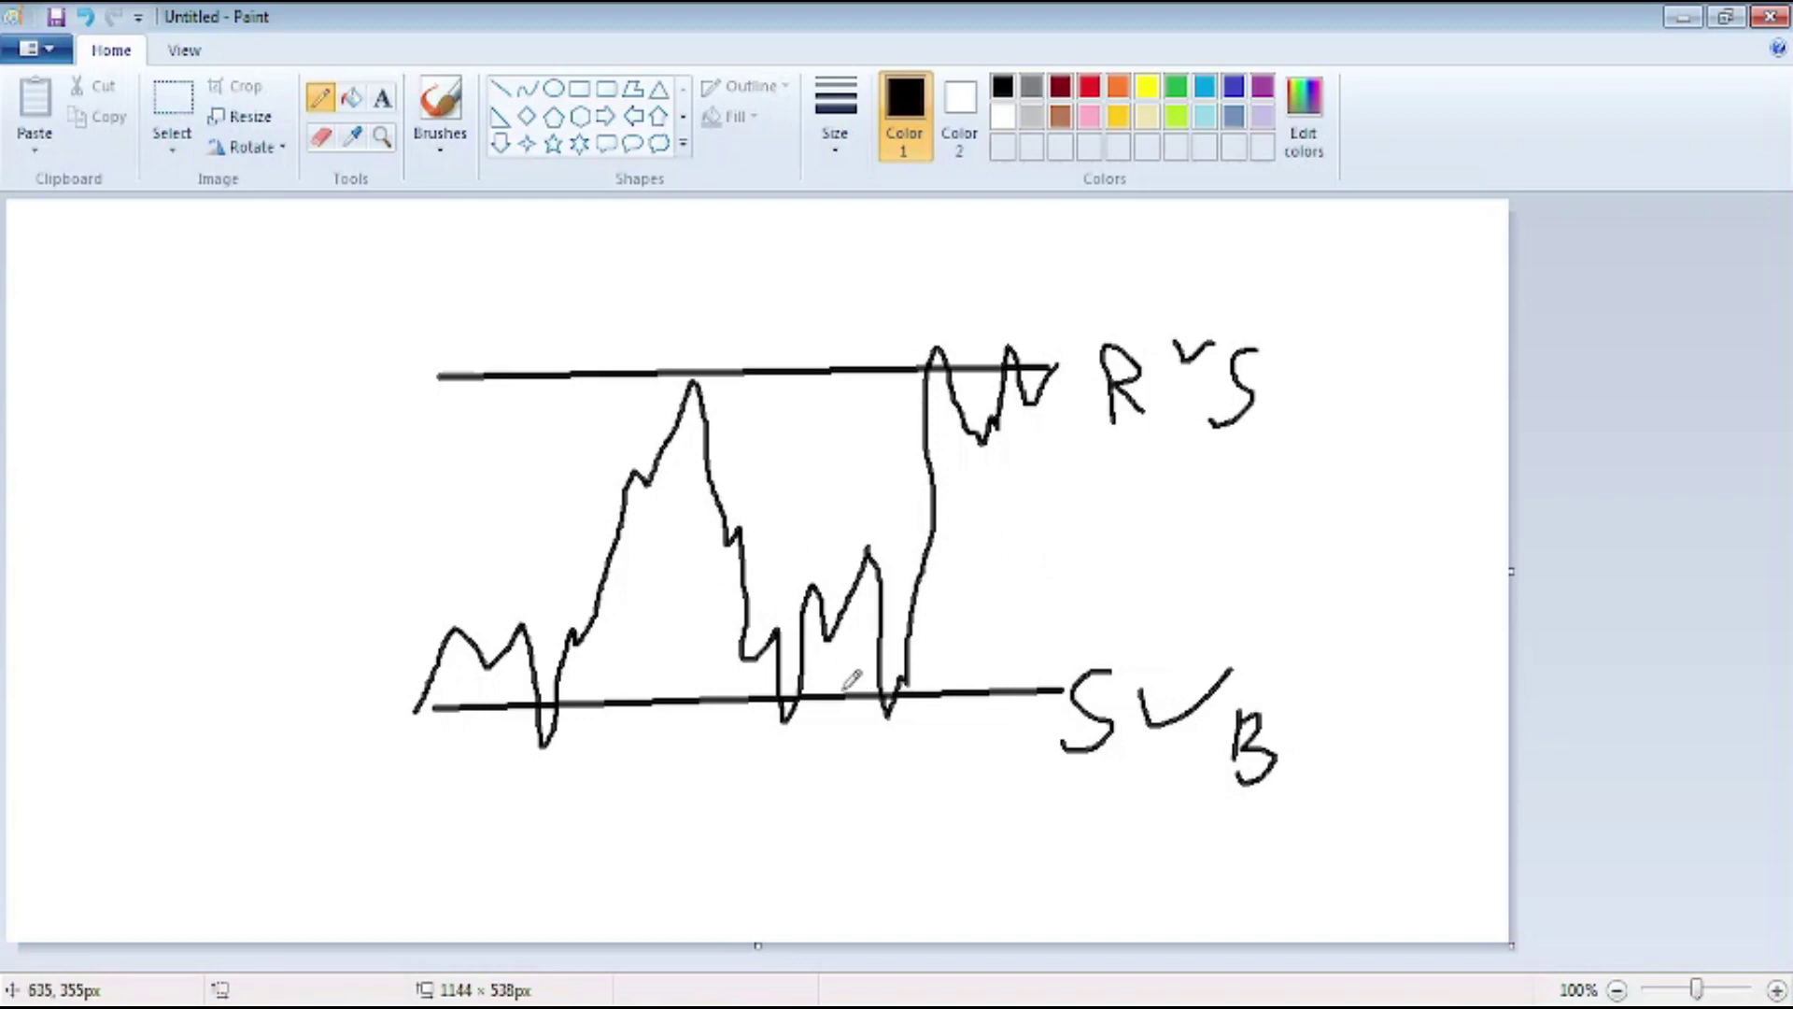
# Mark the path's second dip at the lower line with a dash and B, and write 2% with a check mark below it.
pyautogui.moveTo(784, 668)
pyautogui.mouseDown()
pyautogui.moveTo(829, 666)
pyautogui.moveTo(832, 695)
pyautogui.moveTo(819, 674)
pyautogui.mouseUp()
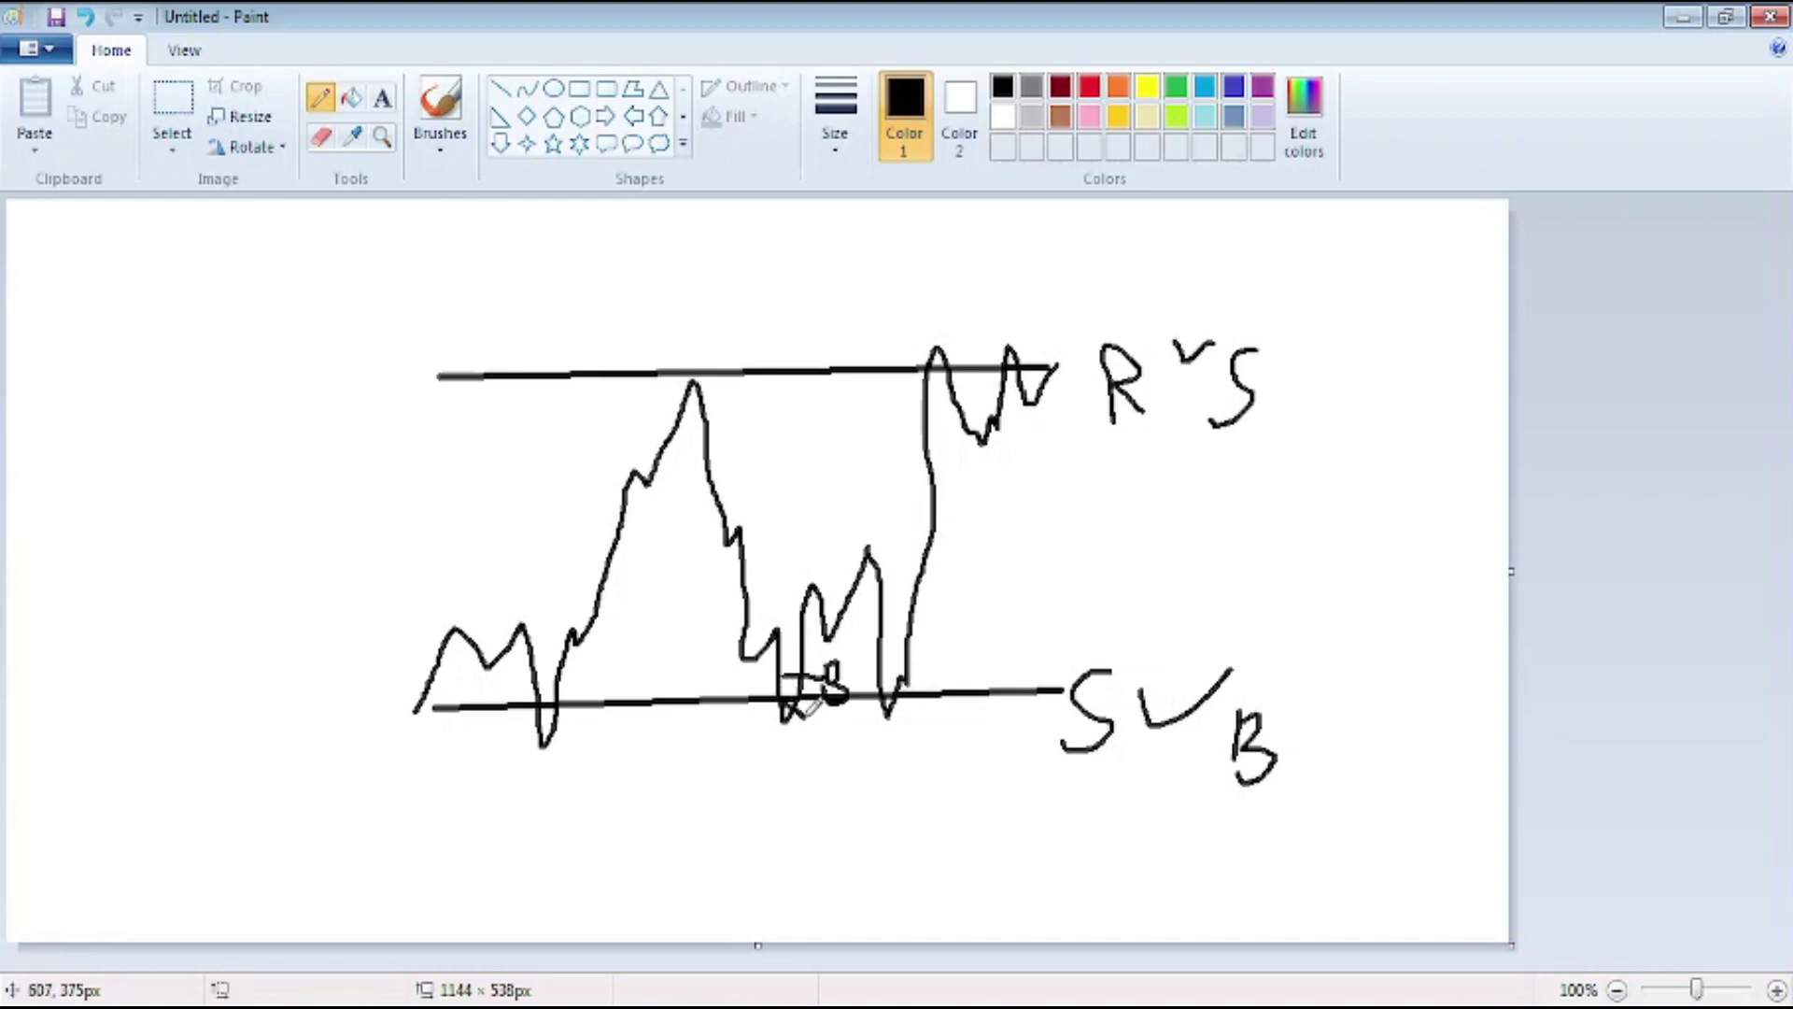
pyautogui.moveTo(812, 747)
pyautogui.mouseDown()
pyautogui.moveTo(877, 792)
pyautogui.moveTo(872, 761)
pyautogui.mouseUp()
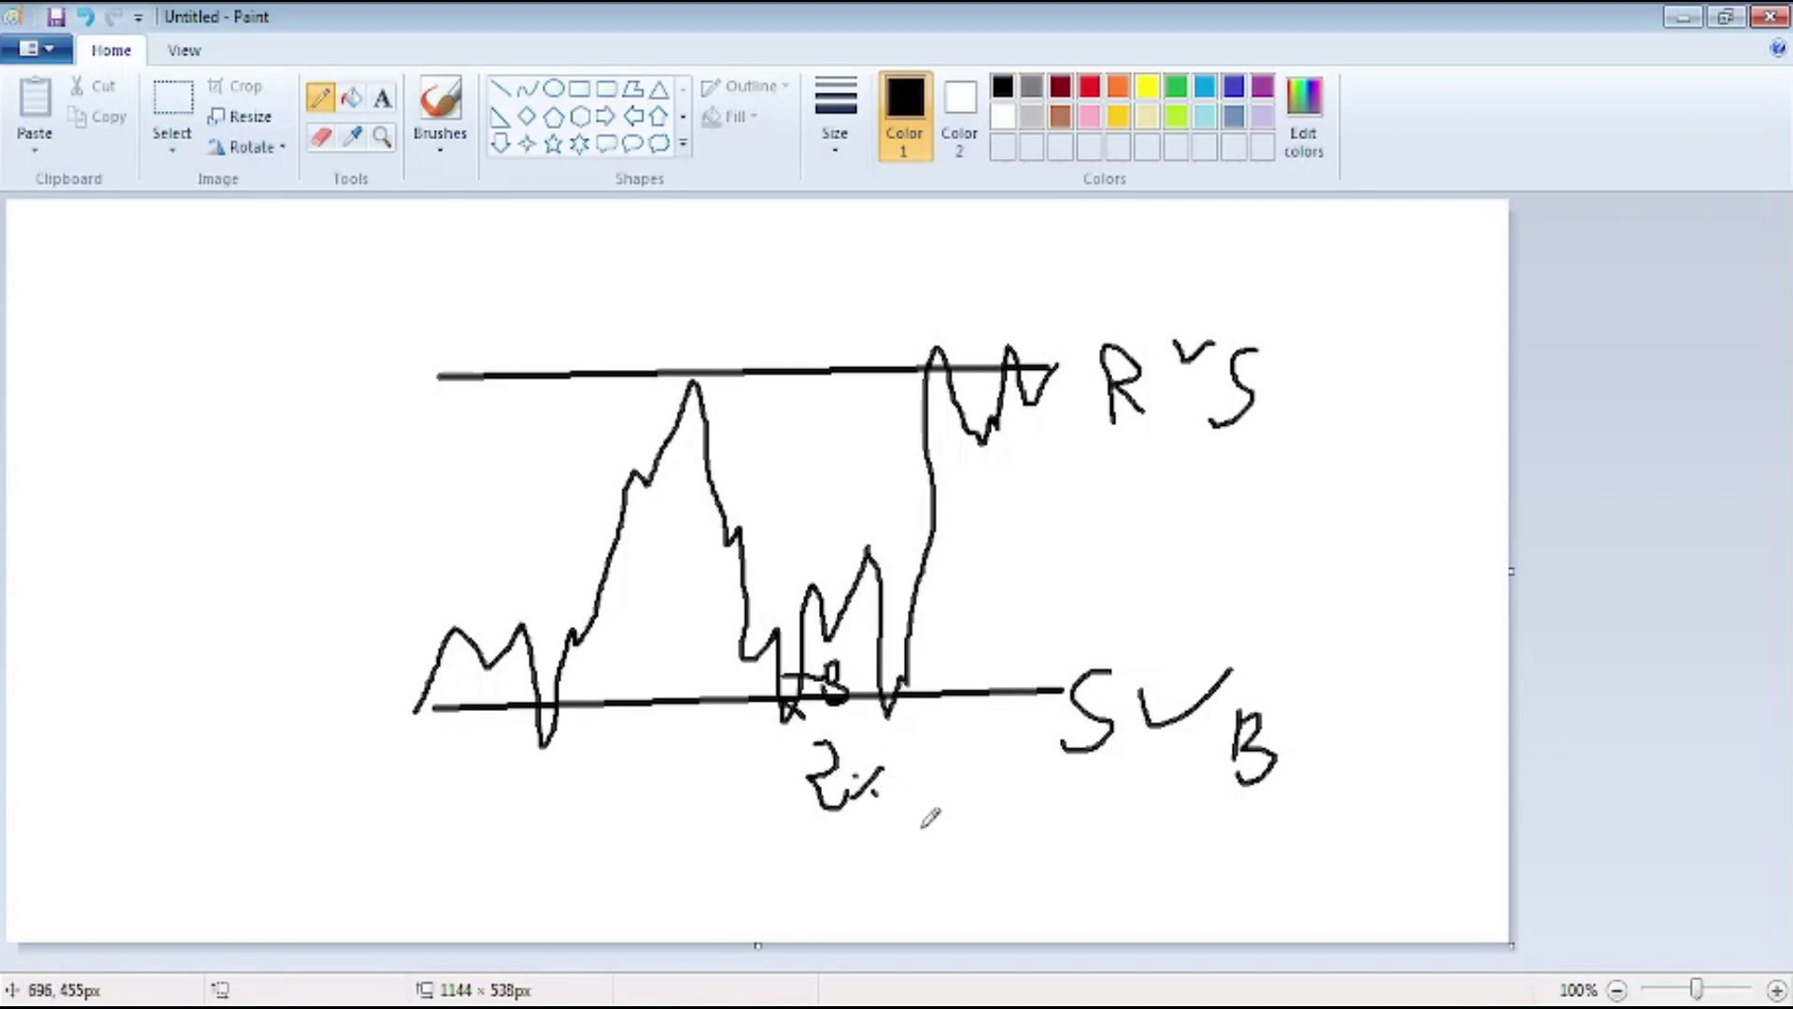
pyautogui.moveTo(814, 826); pyautogui.dragTo(887, 794)
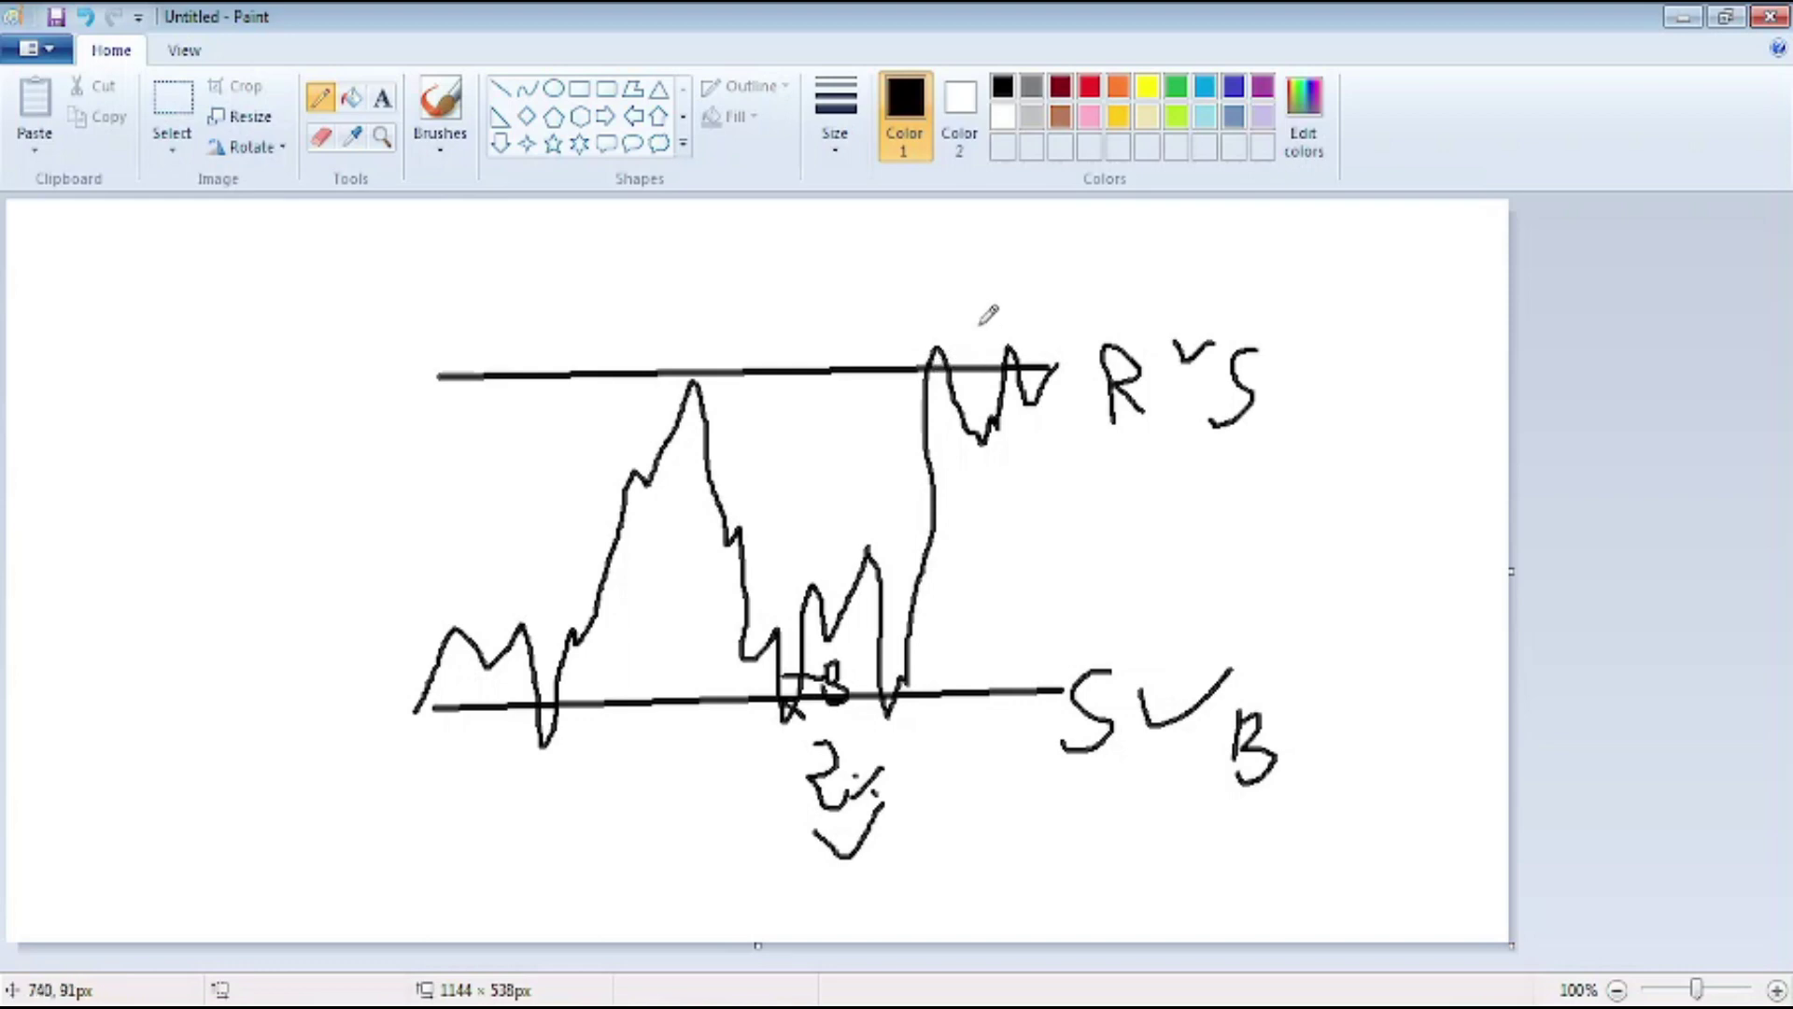
# Mark the peak at the upper line with S and 2%, and extend the price path from the upper line down toward the lower one.
pyautogui.moveTo(945, 378)
pyautogui.mouseDown()
pyautogui.moveTo(969, 420)
pyautogui.moveTo(951, 443)
pyautogui.mouseUp()
pyautogui.moveTo(931, 306)
pyautogui.mouseDown()
pyautogui.moveTo(963, 335)
pyautogui.moveTo(969, 311)
pyautogui.mouseUp()
pyautogui.click(993, 320)
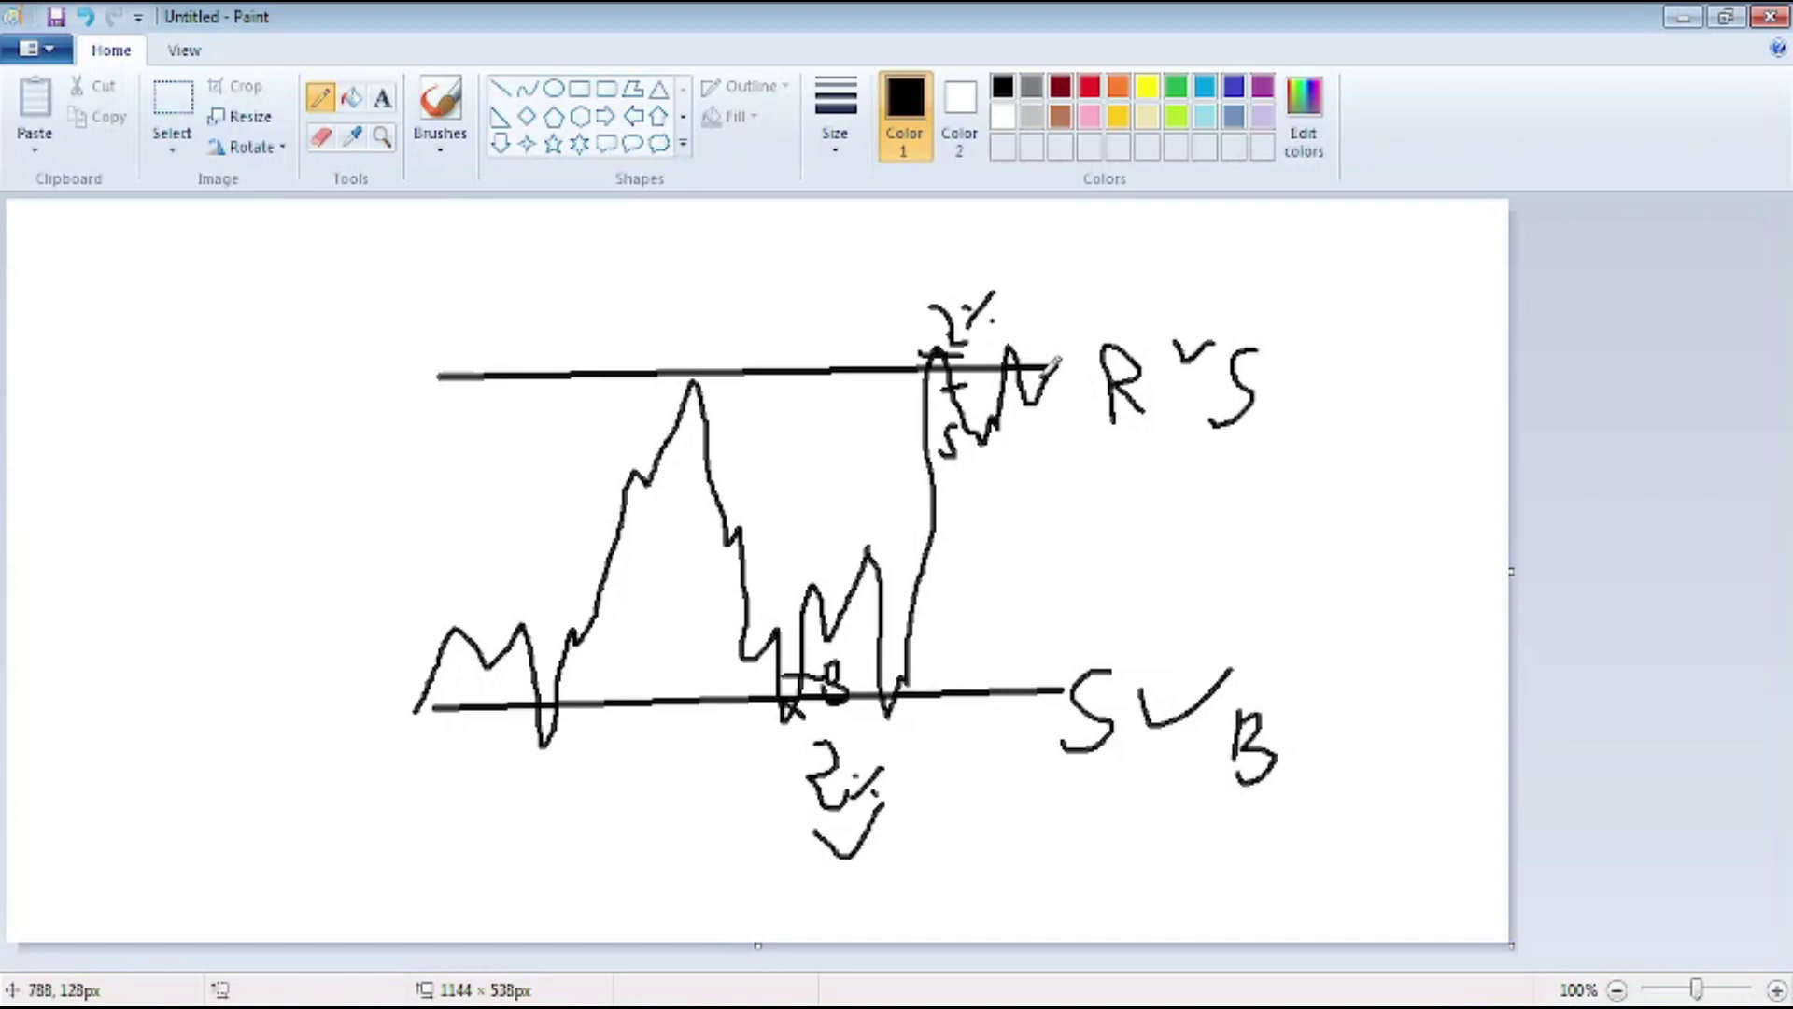
pyautogui.moveTo(1053, 364); pyautogui.dragTo(1081, 630)
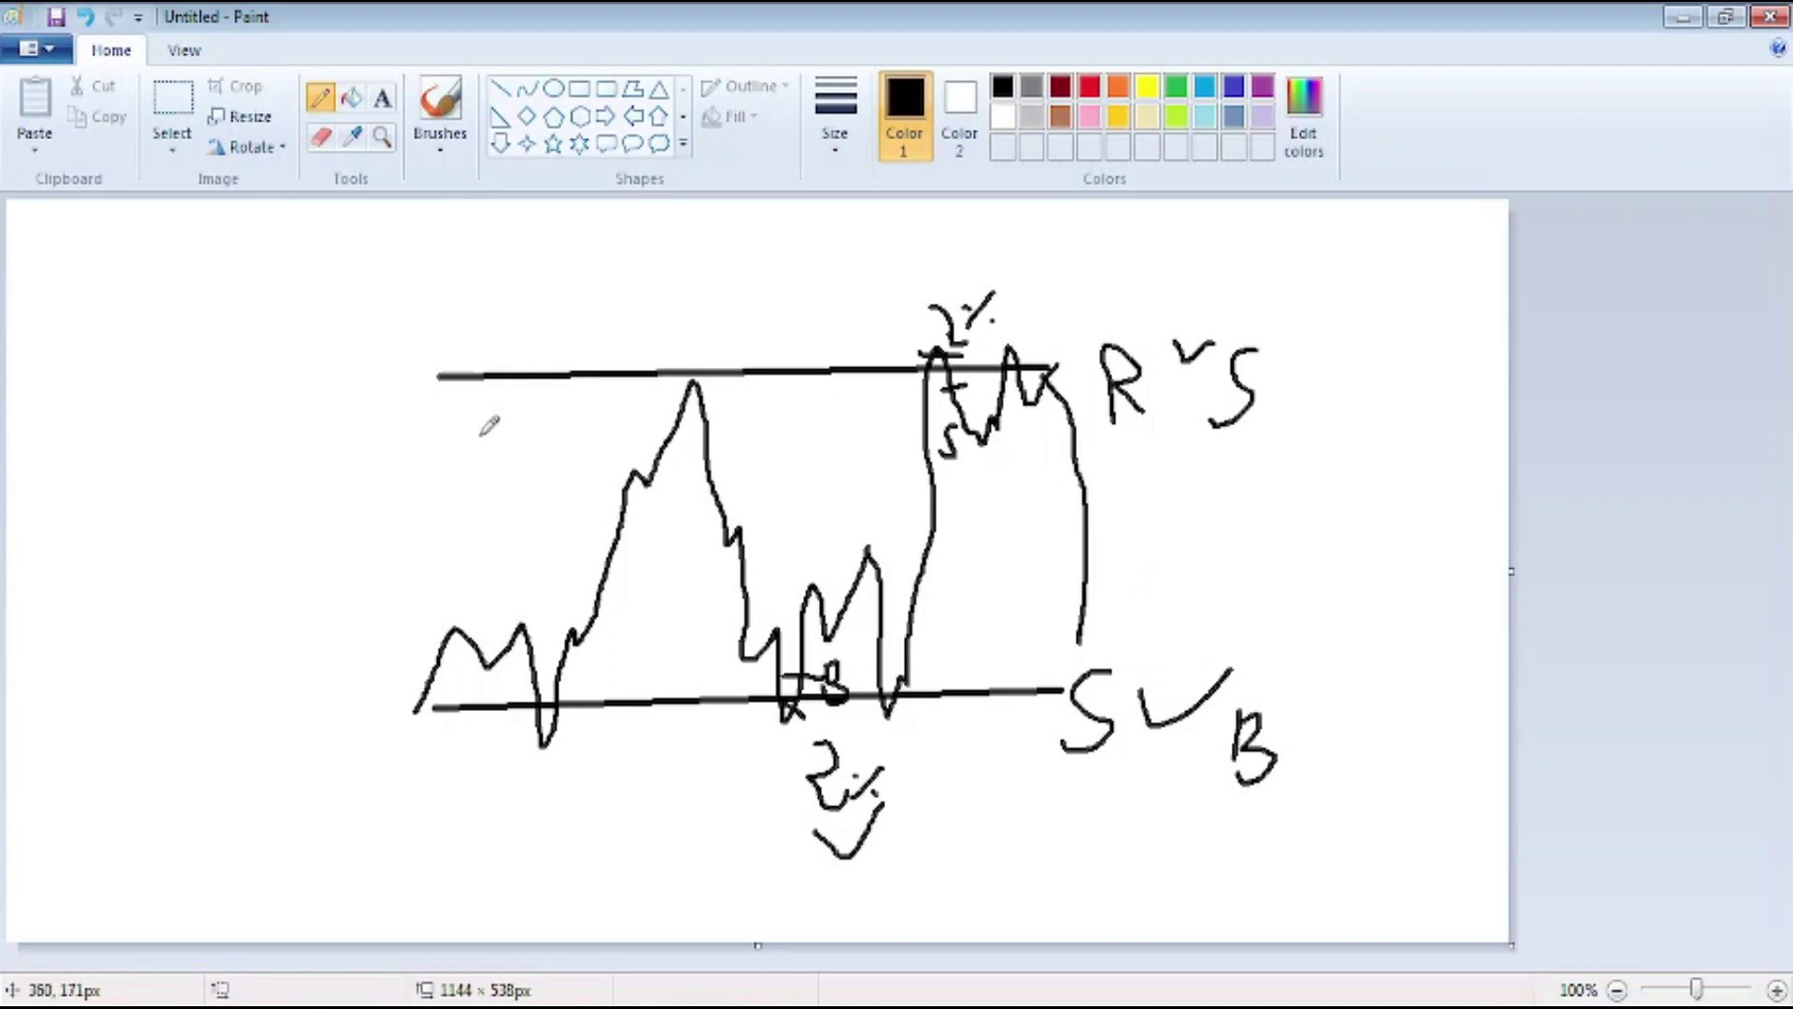
# Draw a curly brace spanning the gap between the lines before their start, and write a circled SL below the lower line beside 2%.
pyautogui.moveTo(428, 387)
pyautogui.mouseDown()
pyautogui.moveTo(402, 420)
pyautogui.moveTo(370, 712)
pyautogui.moveTo(415, 707)
pyautogui.mouseUp()
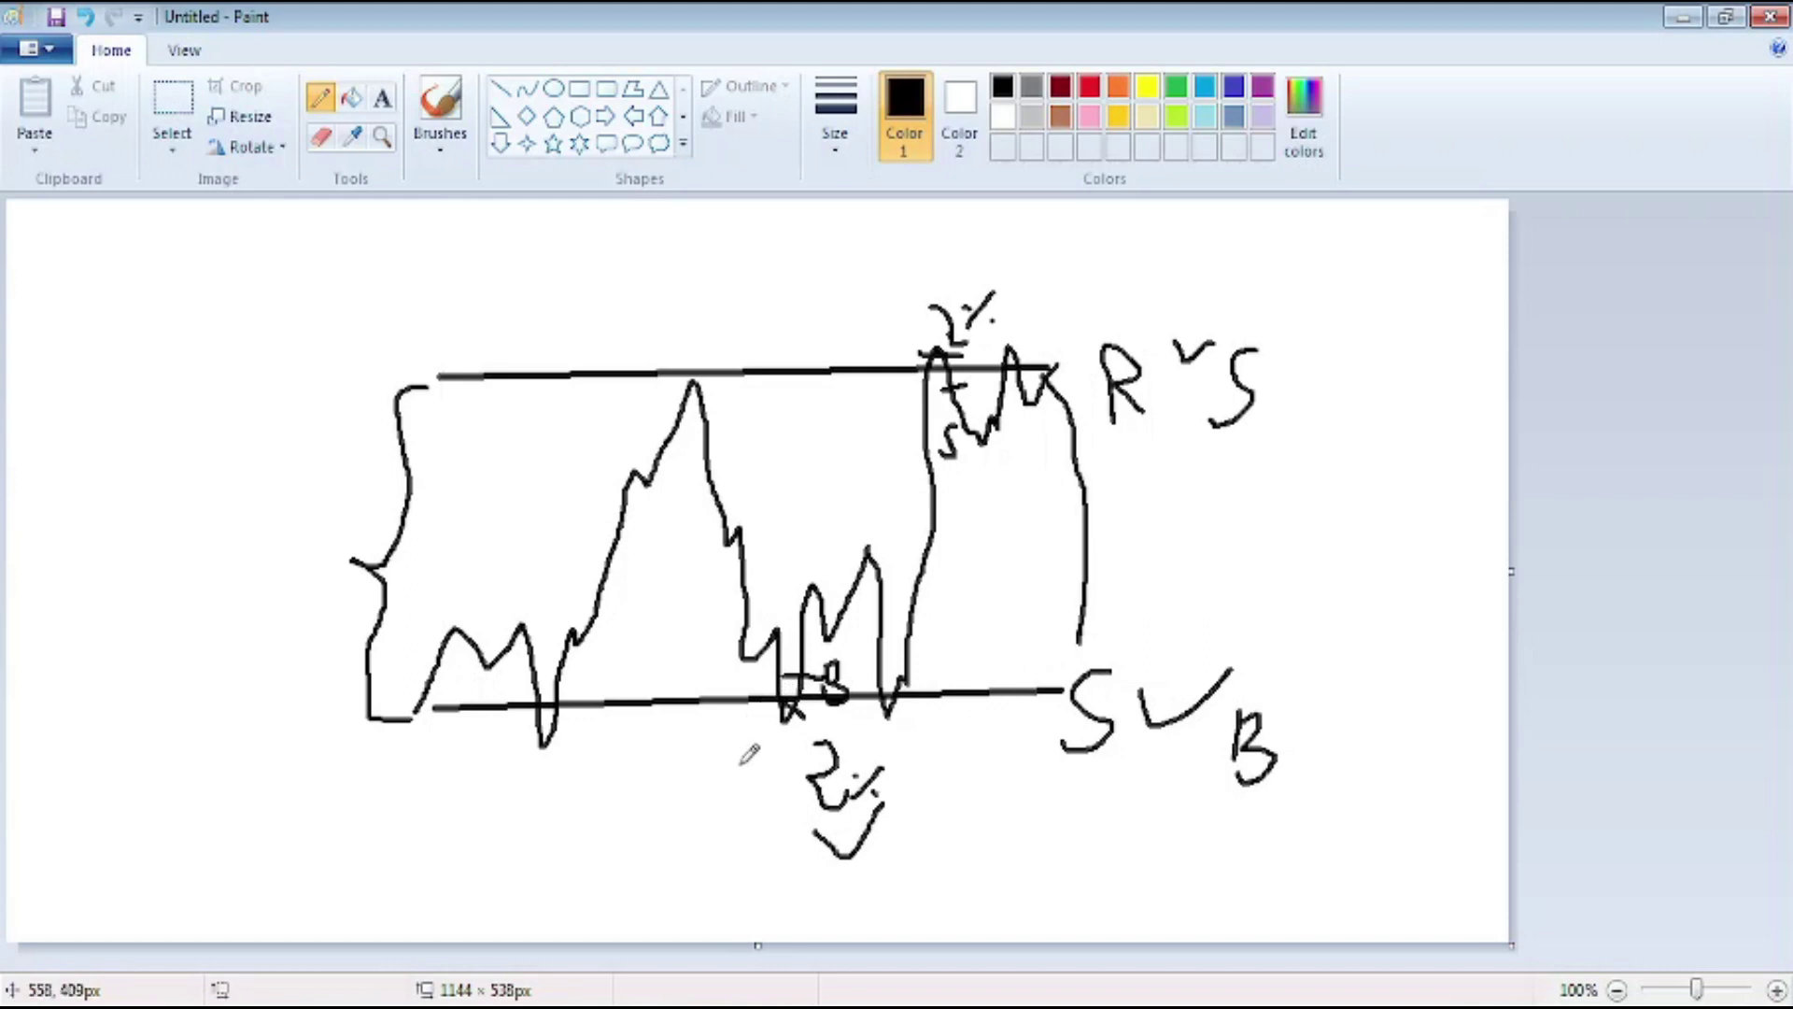
pyautogui.moveTo(737, 764)
pyautogui.mouseDown()
pyautogui.moveTo(777, 767)
pyautogui.moveTo(682, 839)
pyautogui.moveTo(747, 840)
pyautogui.mouseUp()
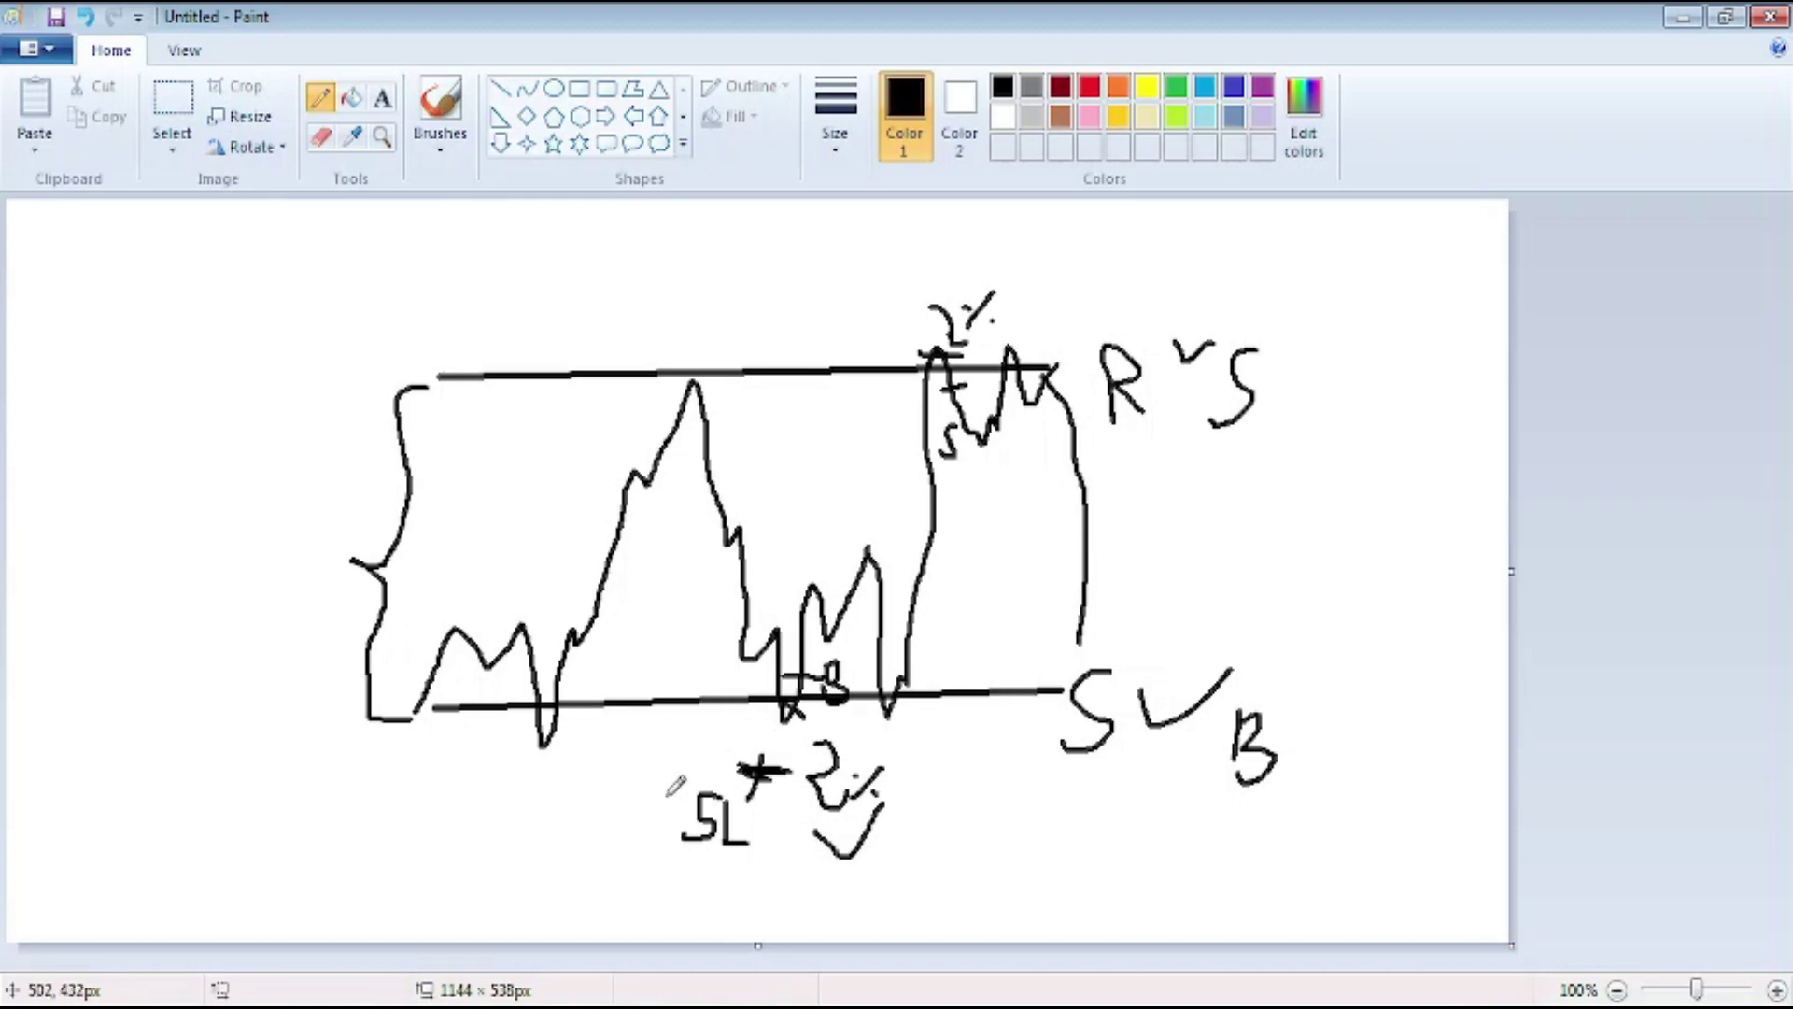
pyautogui.moveTo(674, 784)
pyautogui.mouseDown()
pyautogui.moveTo(709, 904)
pyautogui.moveTo(752, 798)
pyautogui.moveTo(672, 771)
pyautogui.mouseUp()
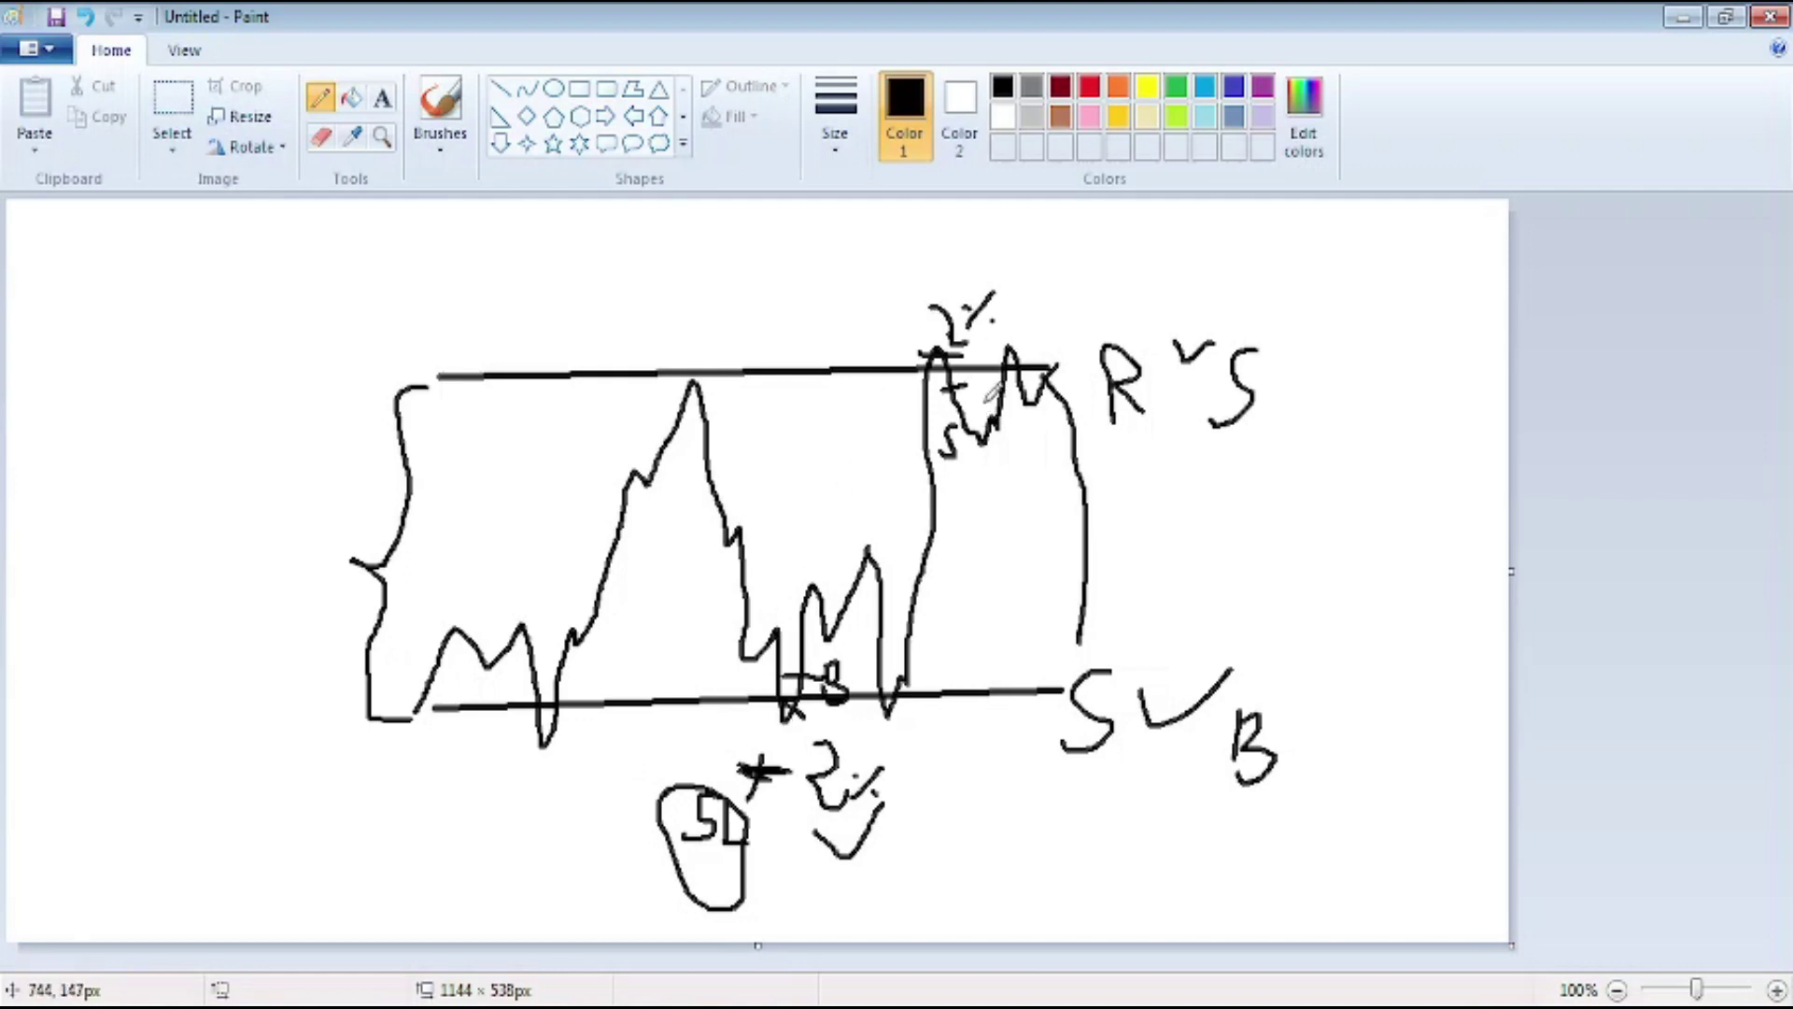
# Circle the dash at the peak and add a dash after its 2%, and draw a second curly brace outside the first.
pyautogui.moveTo(931, 370); pyautogui.dragTo(966, 378)
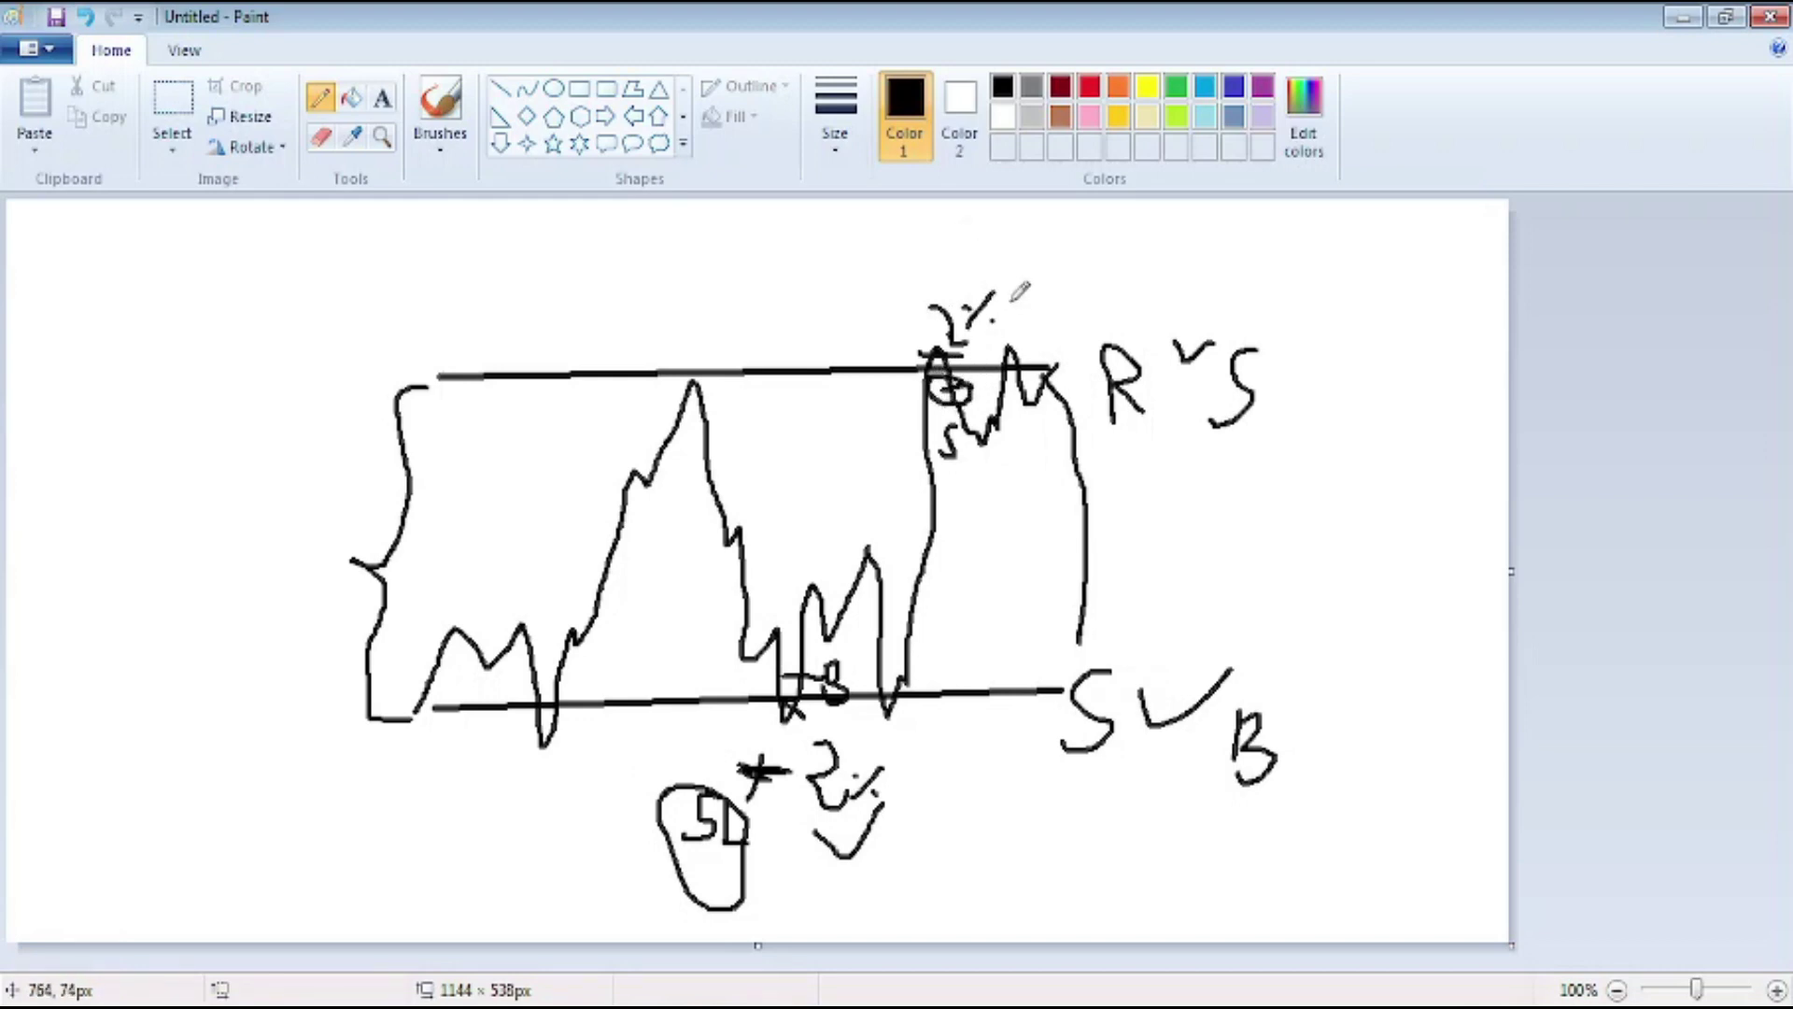
pyautogui.moveTo(1004, 299); pyautogui.dragTo(1029, 304)
pyautogui.moveTo(395, 378)
pyautogui.mouseDown()
pyautogui.moveTo(348, 417)
pyautogui.moveTo(332, 509)
pyautogui.moveTo(291, 552)
pyautogui.moveTo(346, 717)
pyautogui.mouseUp()
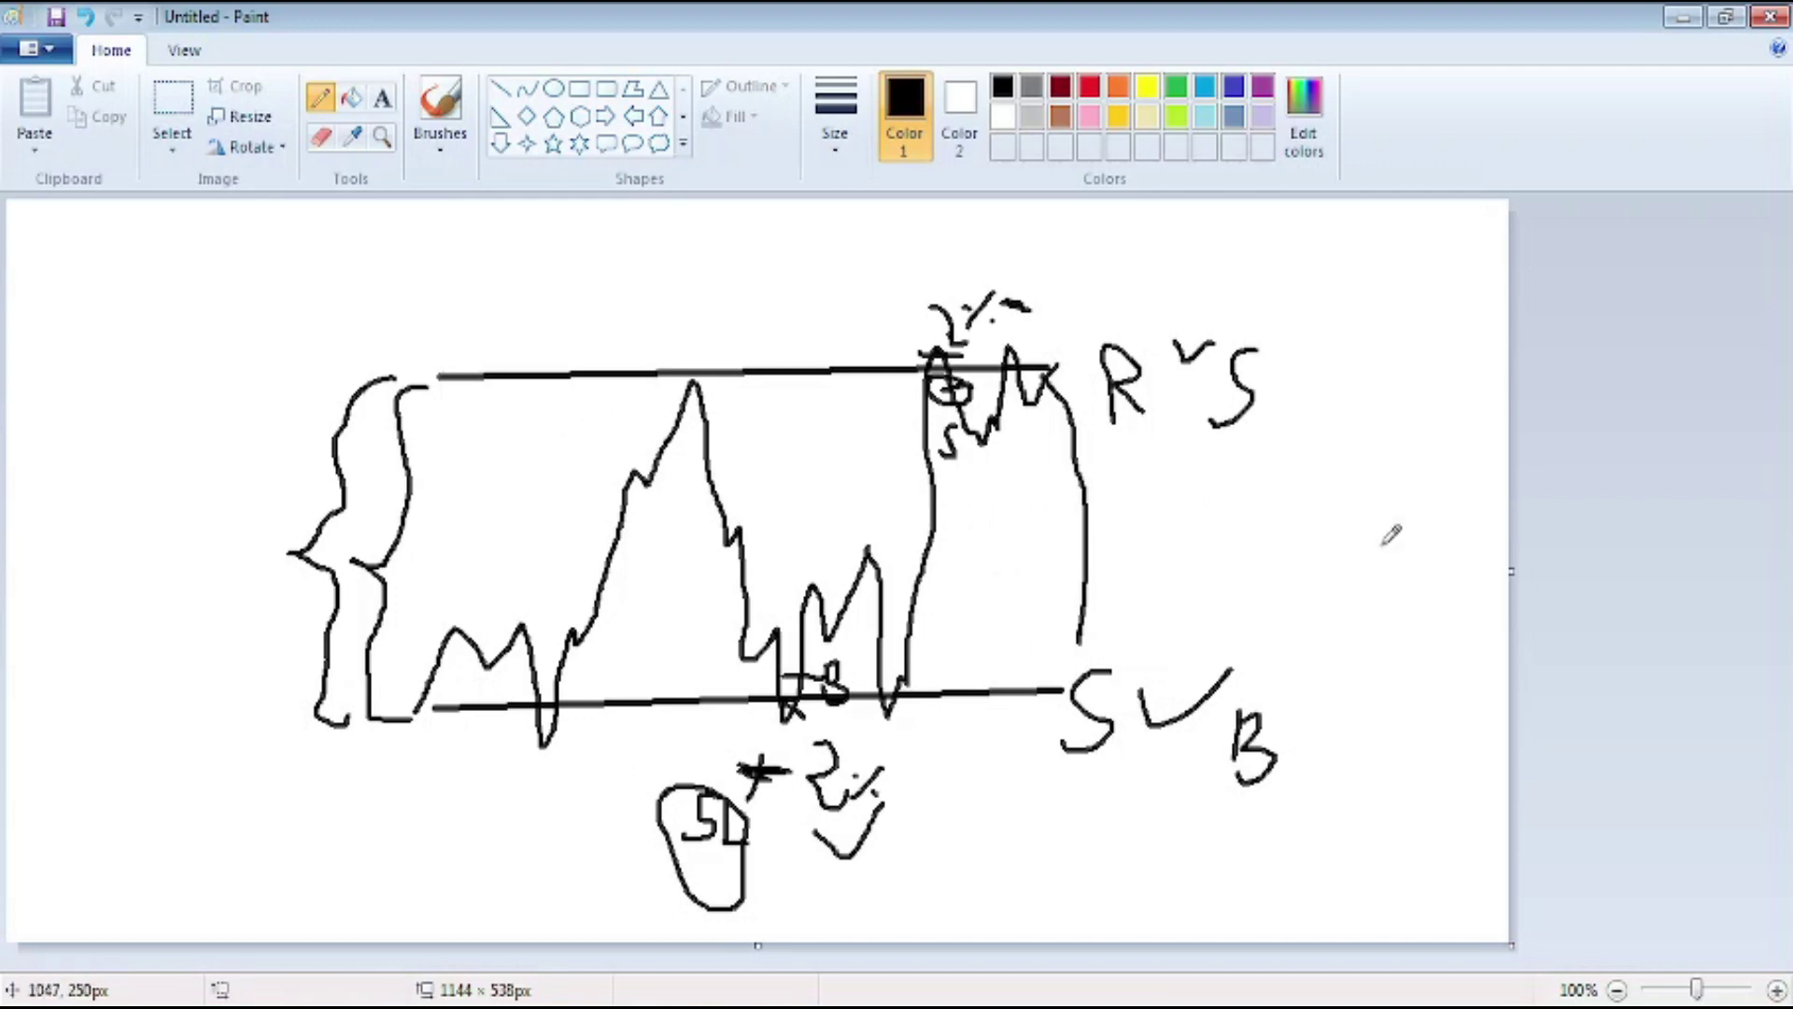
# Circle the S and R labels at the ends of the two lines and add a stroke above the circled SL.
pyautogui.moveTo(1133, 654)
pyautogui.mouseDown()
pyautogui.moveTo(1068, 789)
pyautogui.moveTo(1131, 670)
pyautogui.mouseUp()
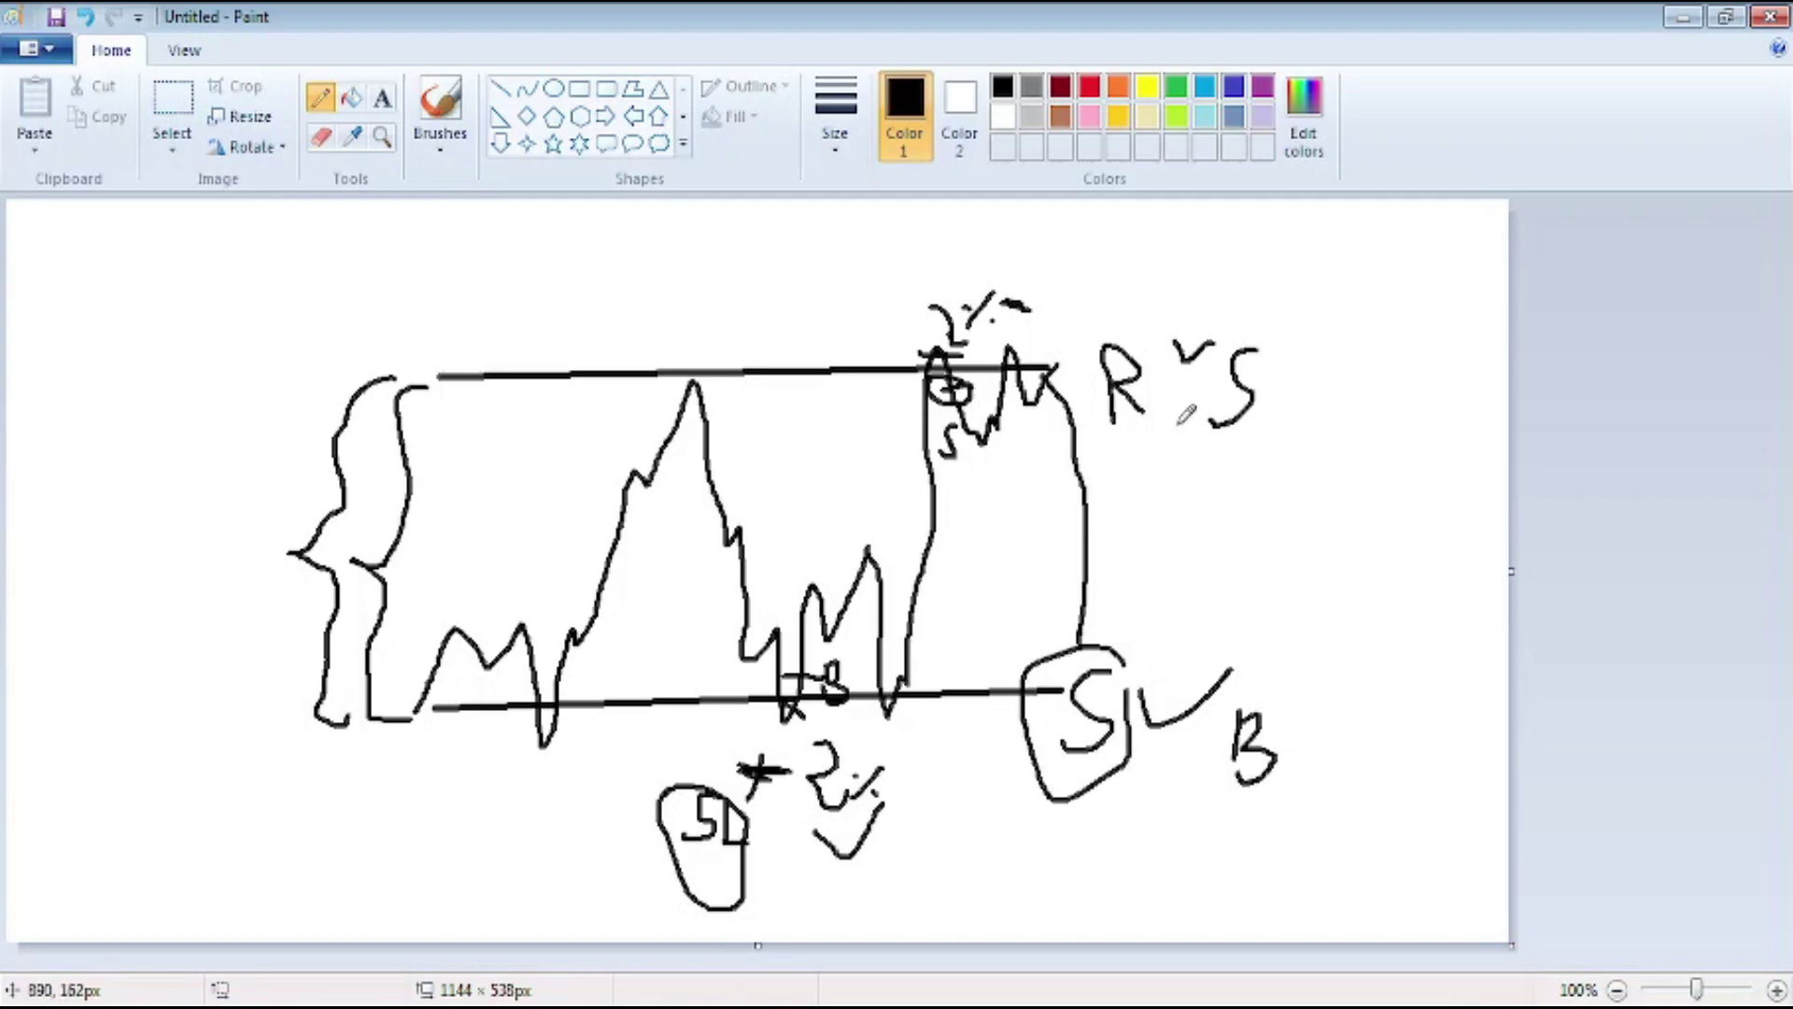
pyautogui.moveTo(1153, 348)
pyautogui.mouseDown()
pyautogui.moveTo(1108, 352)
pyautogui.moveTo(1132, 336)
pyautogui.moveTo(1118, 318)
pyautogui.mouseUp()
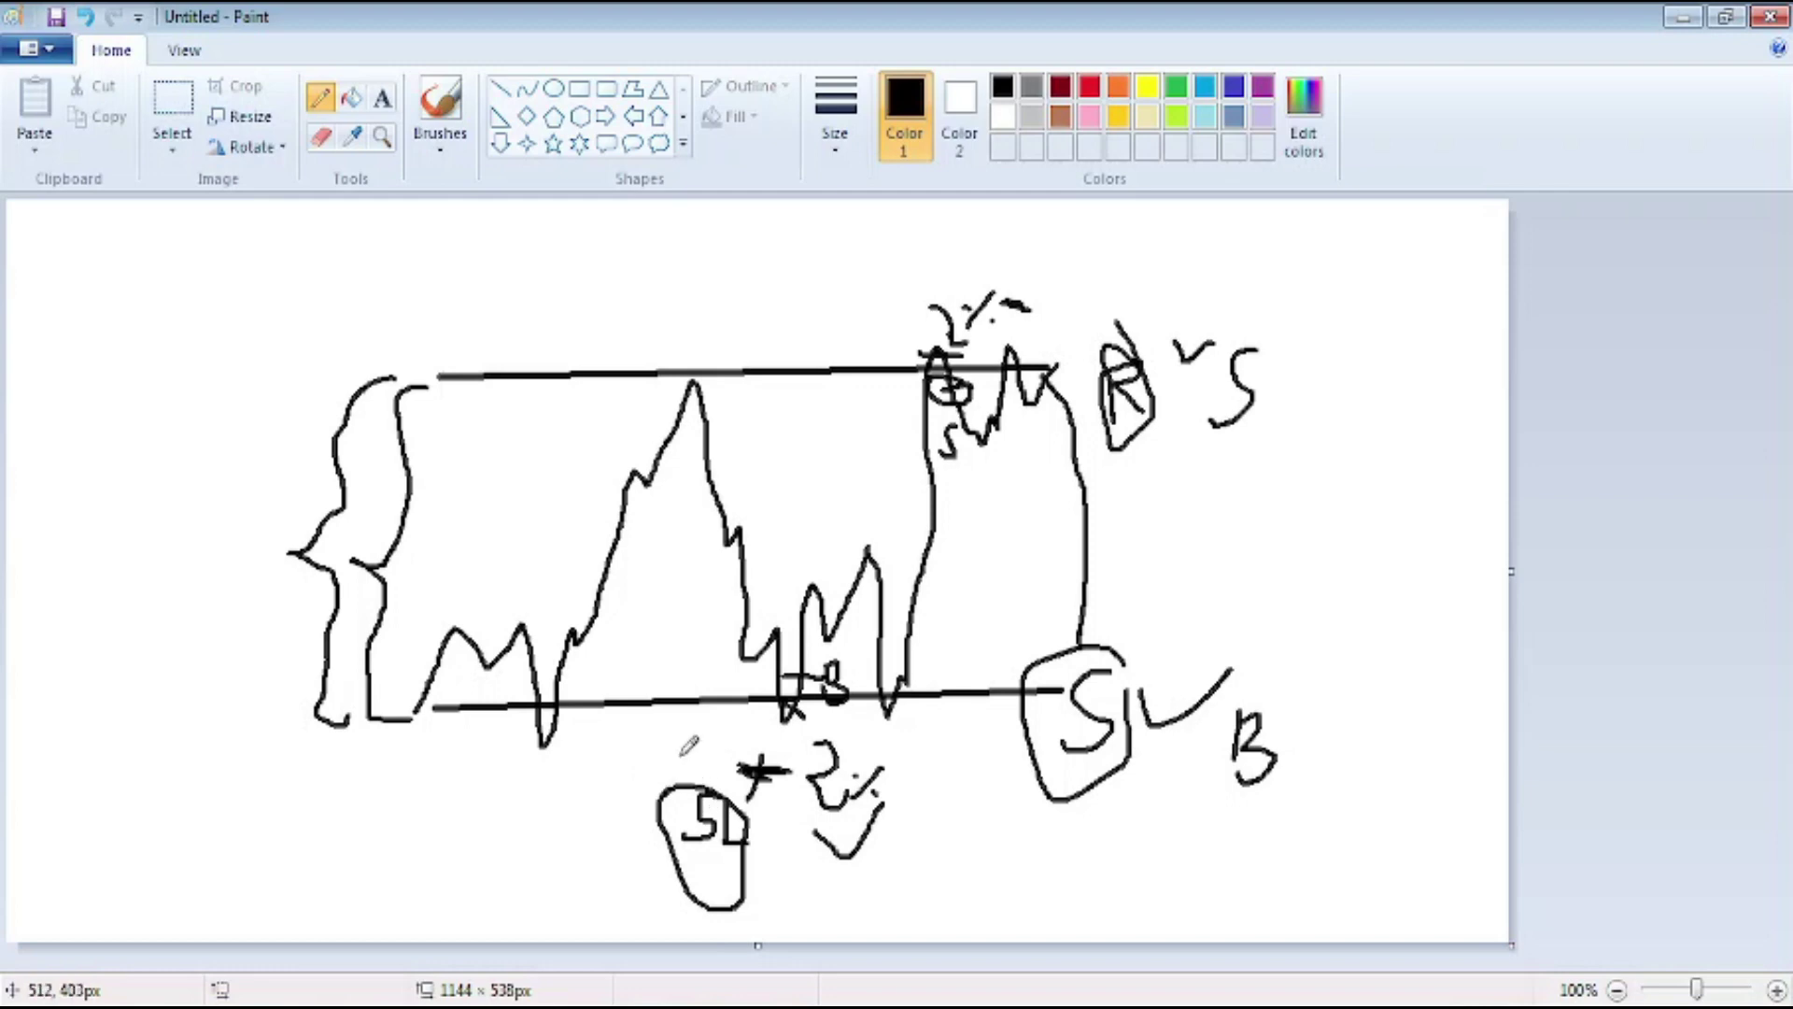
pyautogui.moveTo(691, 745)
pyautogui.mouseDown()
pyautogui.moveTo(721, 777)
pyautogui.moveTo(780, 770)
pyautogui.moveTo(733, 792)
pyautogui.moveTo(814, 792)
pyautogui.moveTo(758, 734)
pyautogui.moveTo(743, 761)
pyautogui.moveTo(761, 743)
pyautogui.mouseUp()
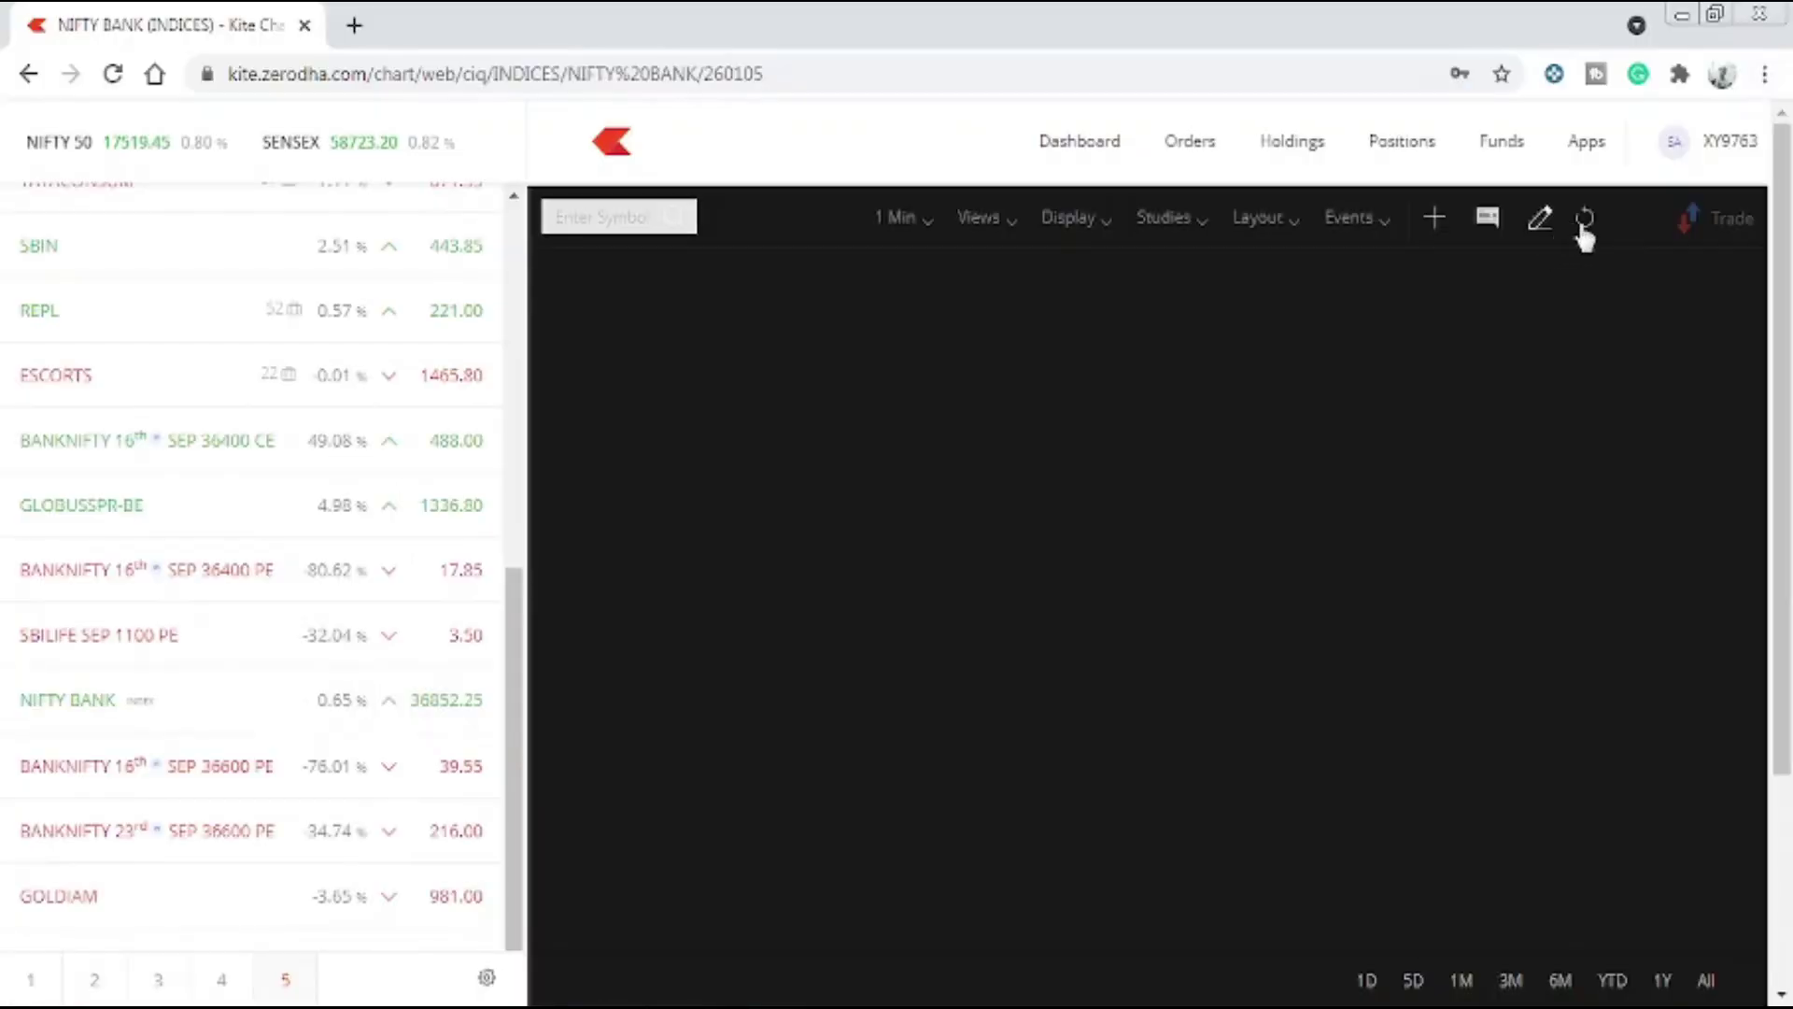
# In Kite, open the NIFTY BANK chart in its own tab and draw horizontal lines at about 36141.77 and 35729.39.
pyautogui.click(1636, 218)
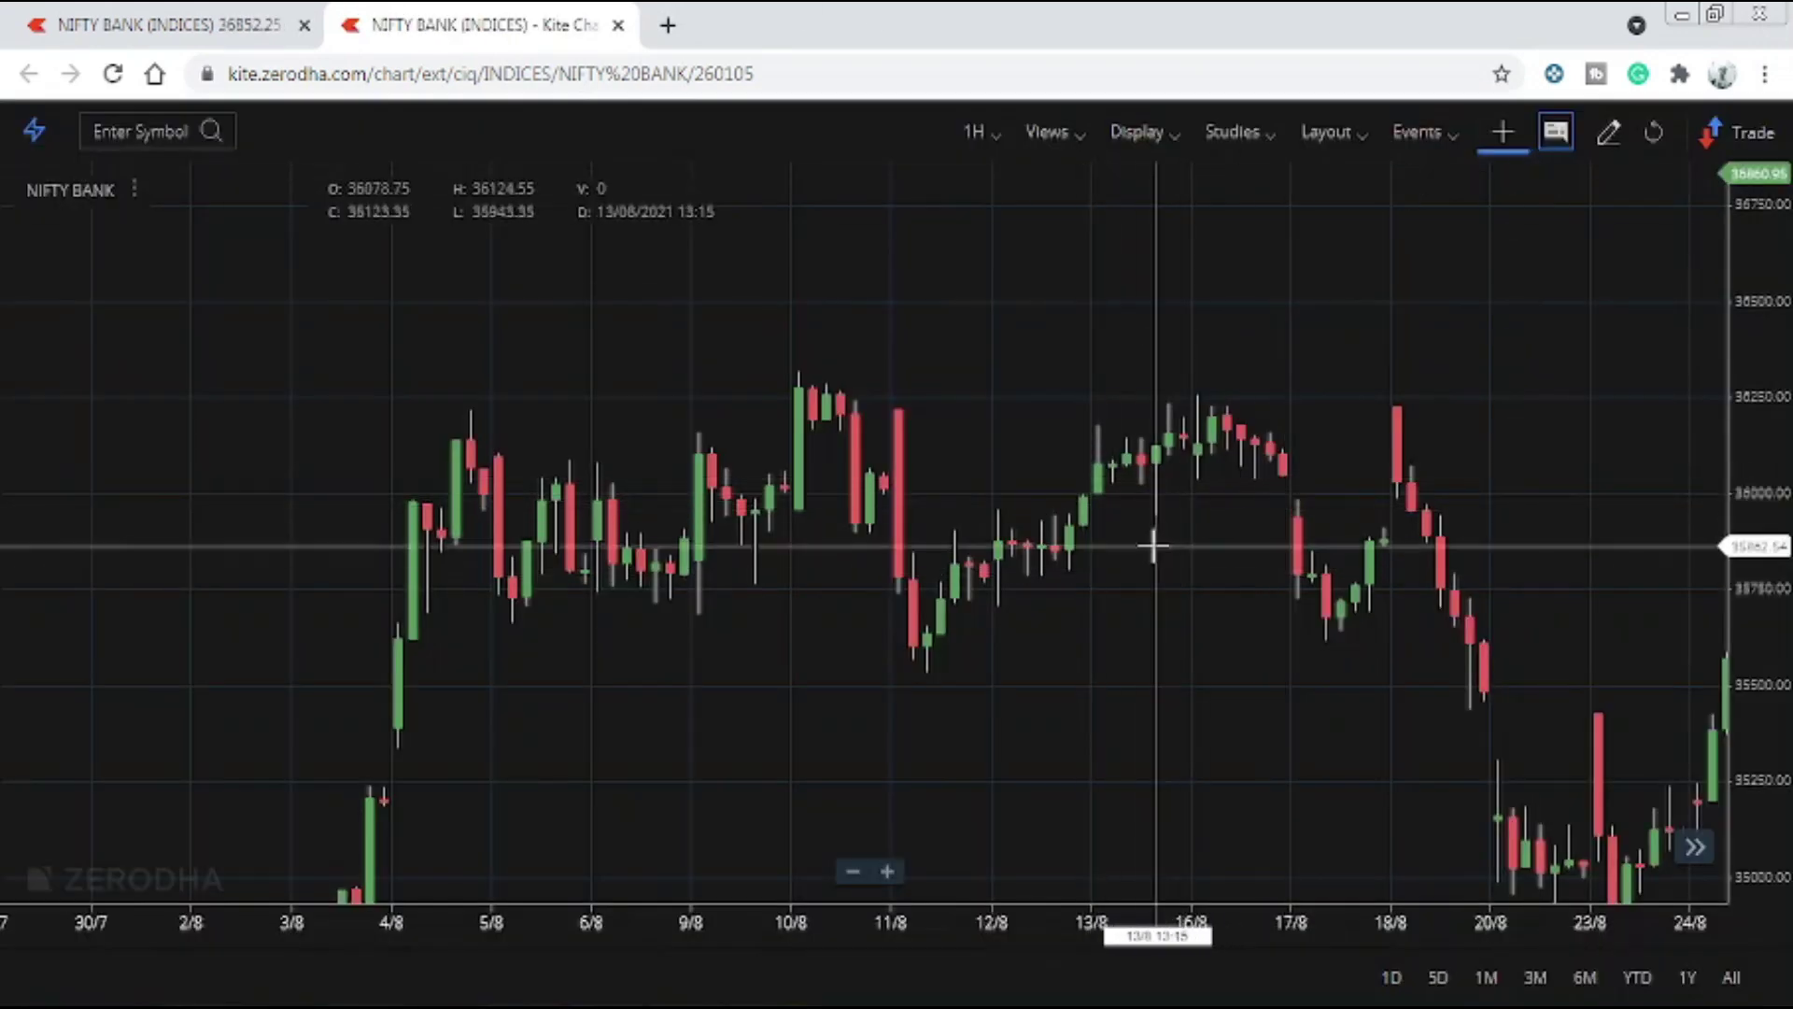
pyautogui.click(1608, 134)
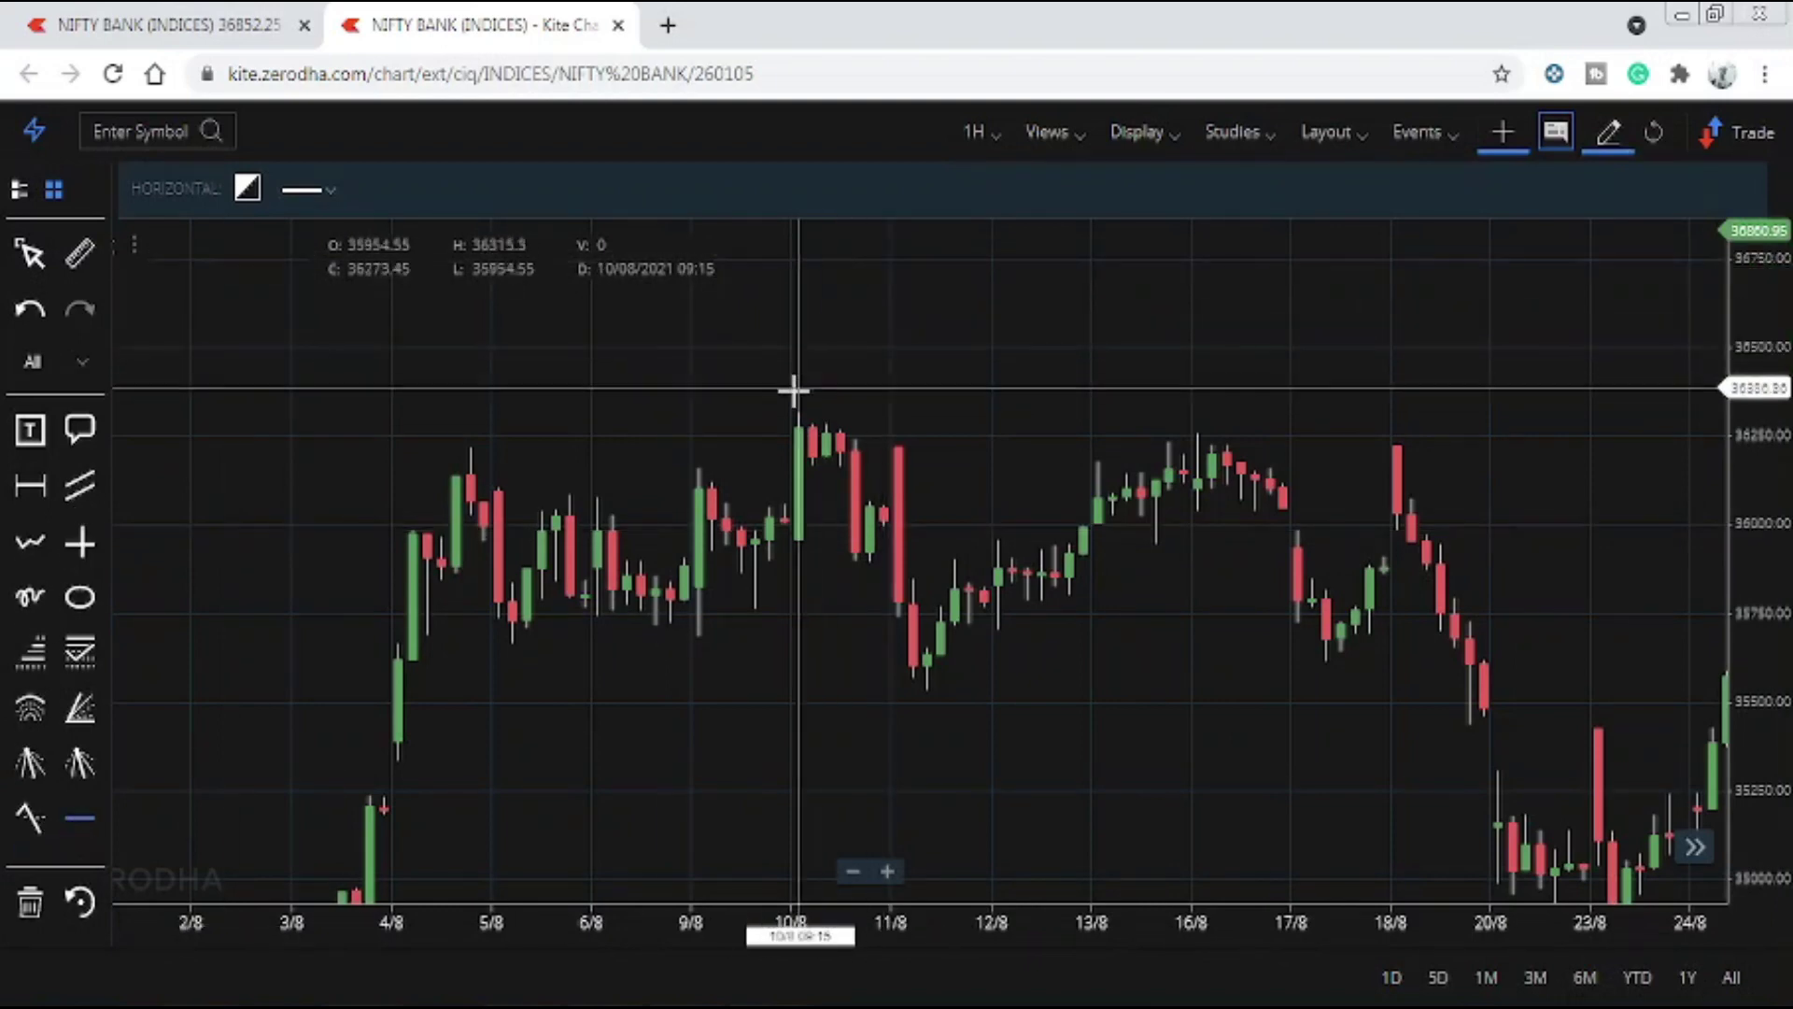
pyautogui.click(792, 474)
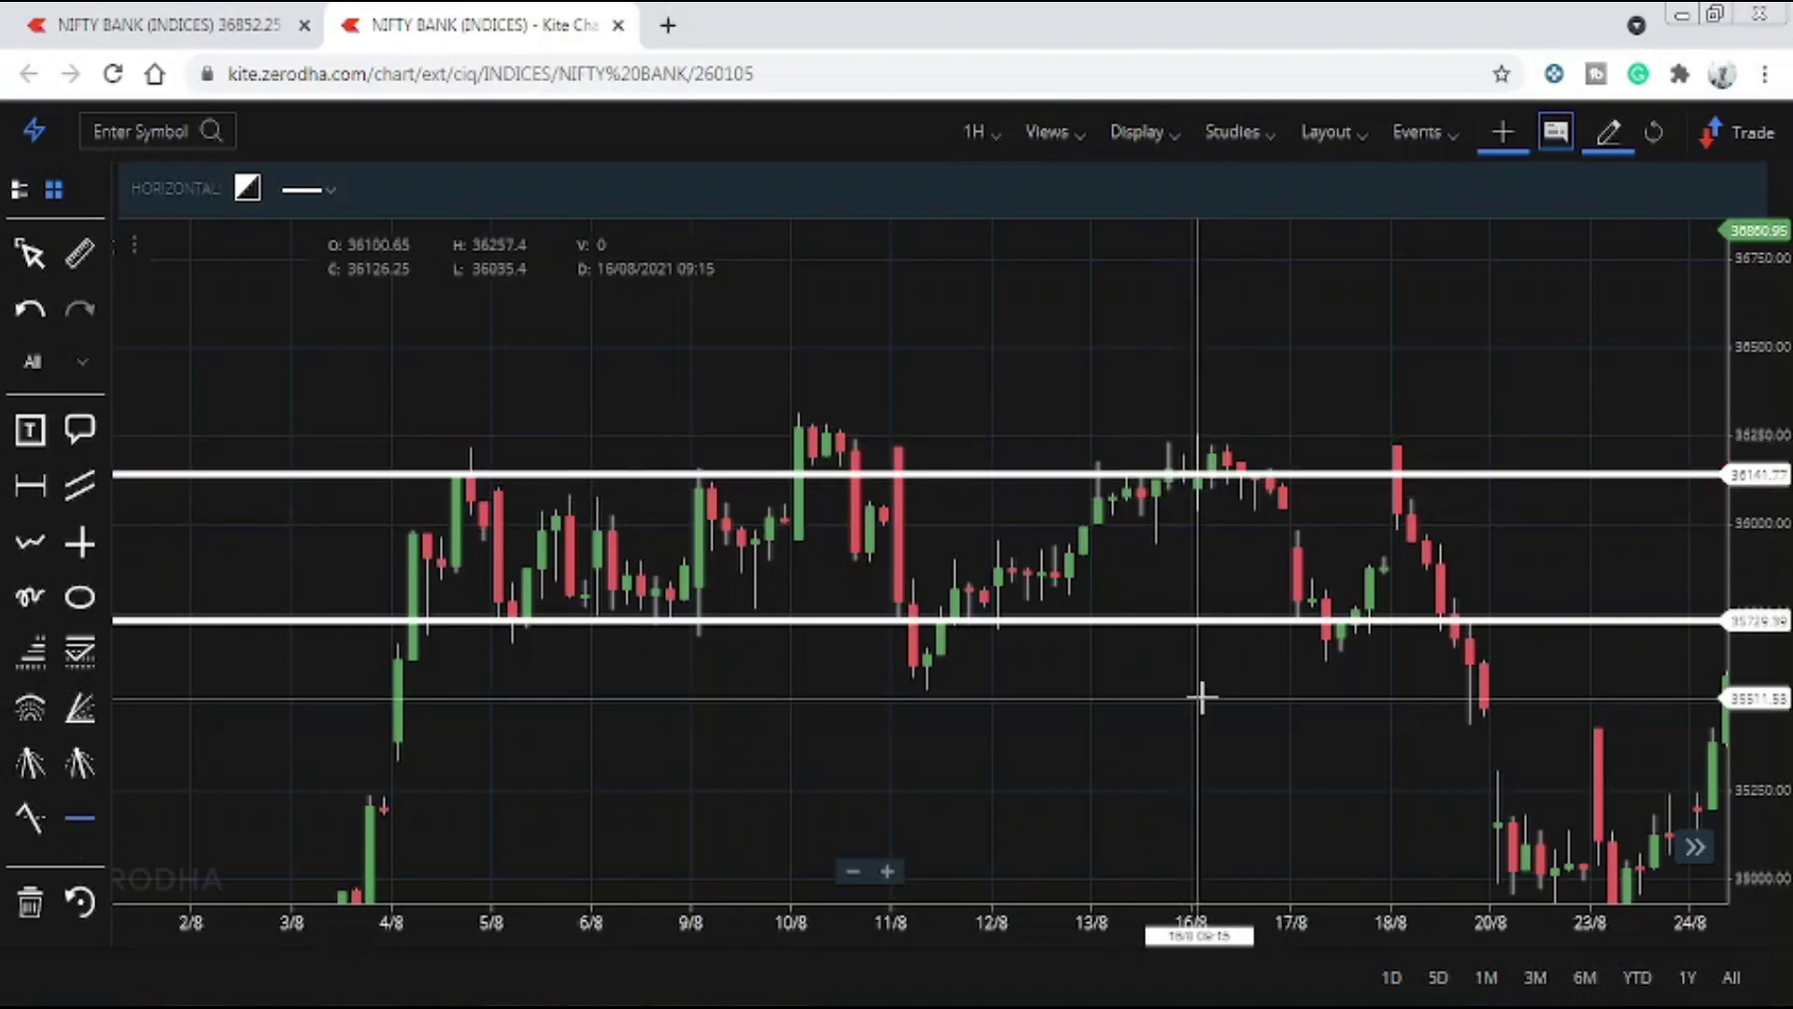
pyautogui.click(1608, 135)
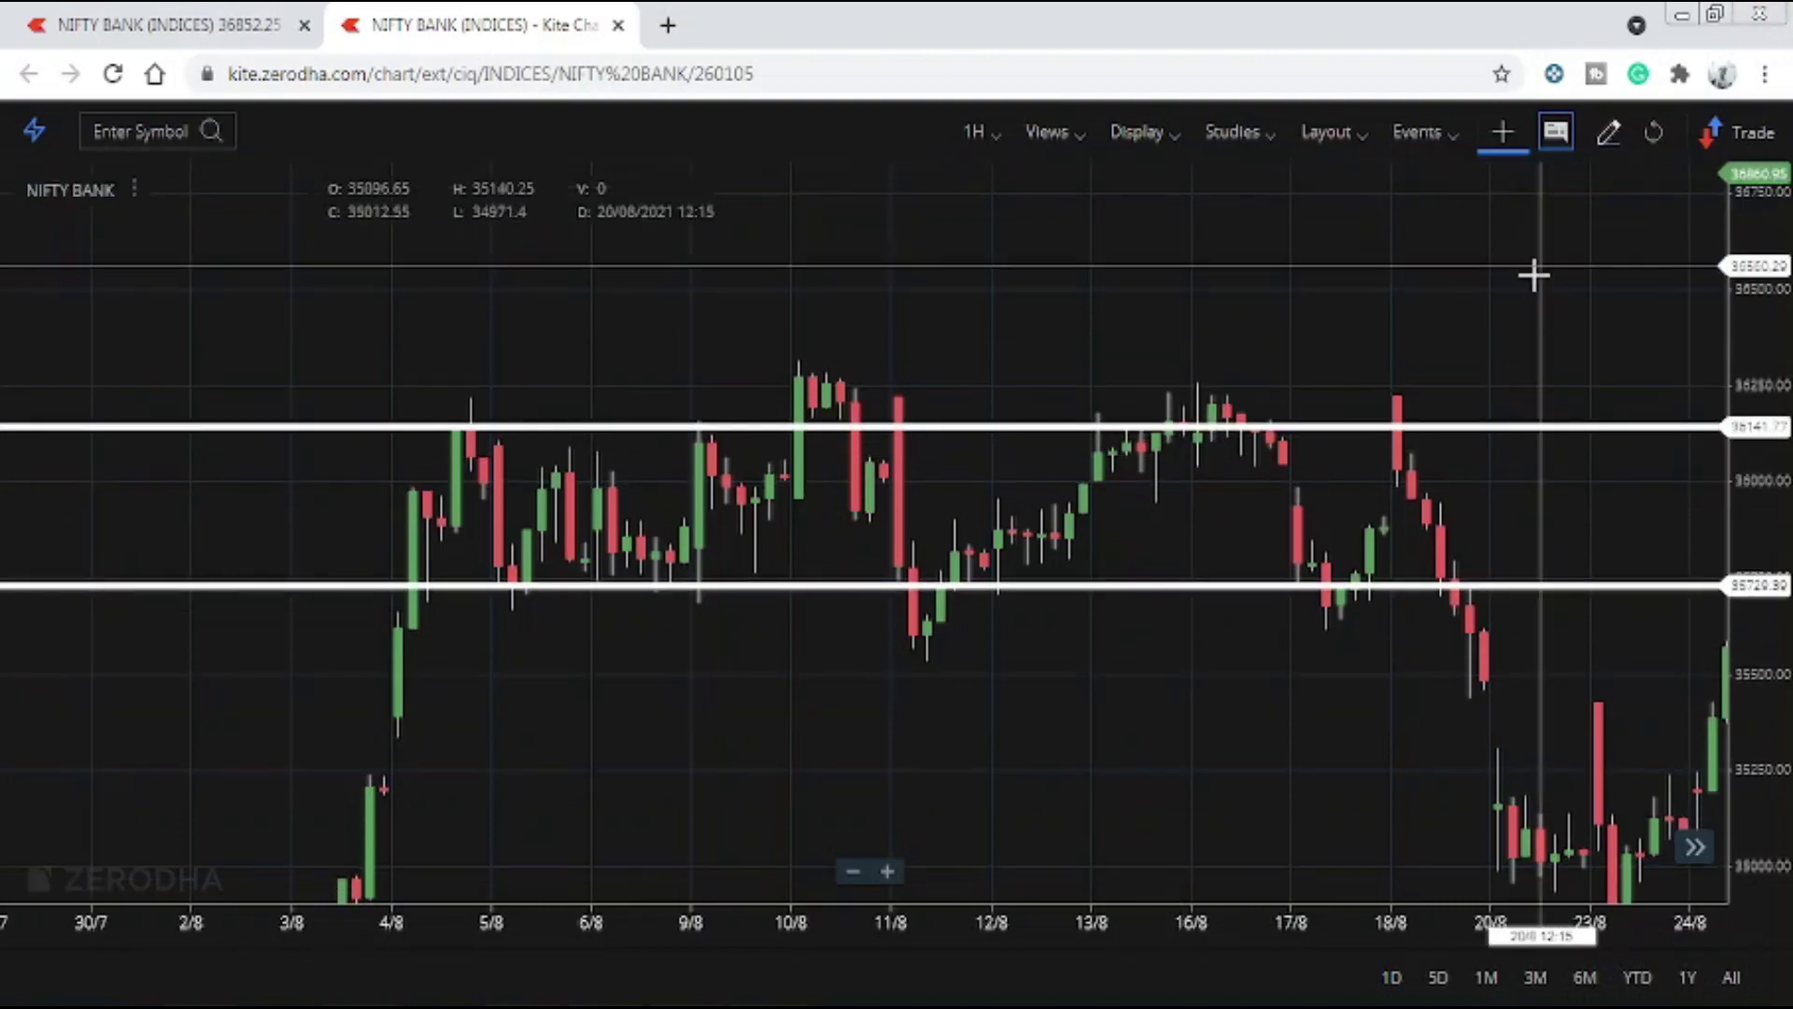
# Add two outer horizontal lines to the chart, one at about 35454 below the range and one at about 36360.80 above it.
pyautogui.moveTo(1533, 272)
pyautogui.mouseDown()
pyautogui.moveTo(1036, 364)
pyautogui.moveTo(1085, 284)
pyautogui.moveTo(1202, 274)
pyautogui.moveTo(1068, 300)
pyautogui.moveTo(1432, 288)
pyautogui.mouseUp()
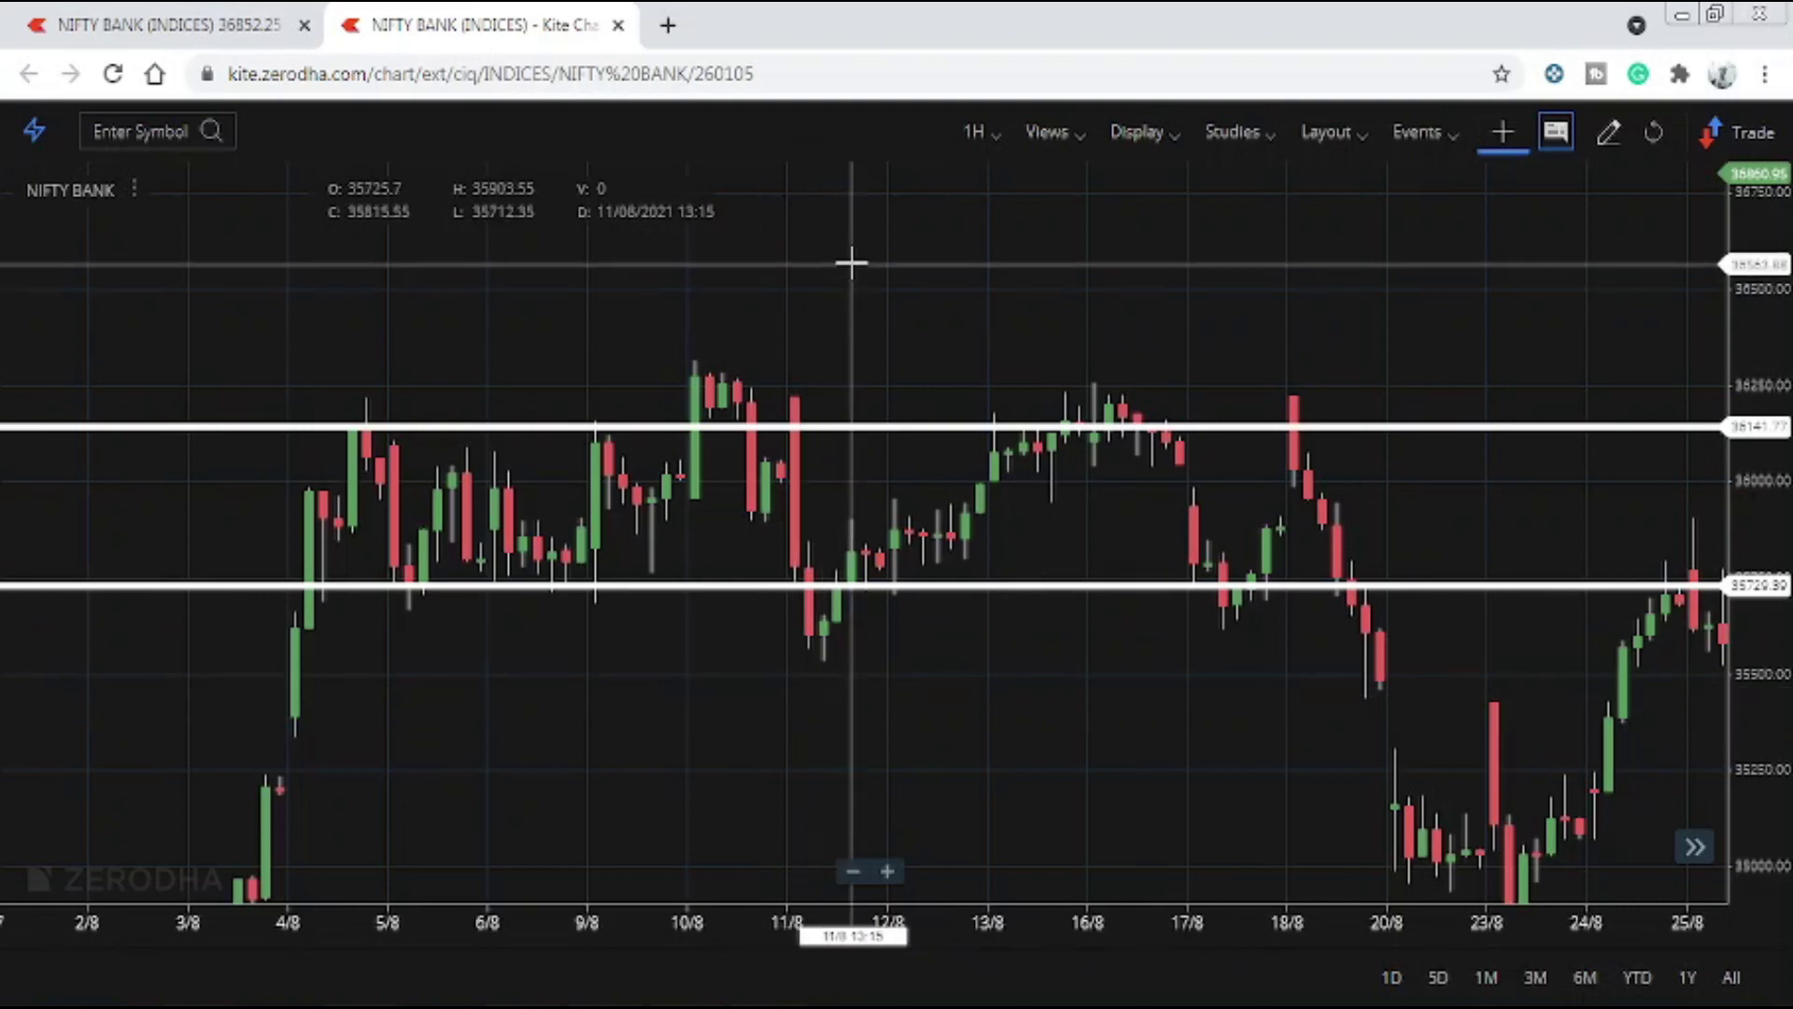
pyautogui.moveTo(1101, 359); pyautogui.dragTo(1244, 355)
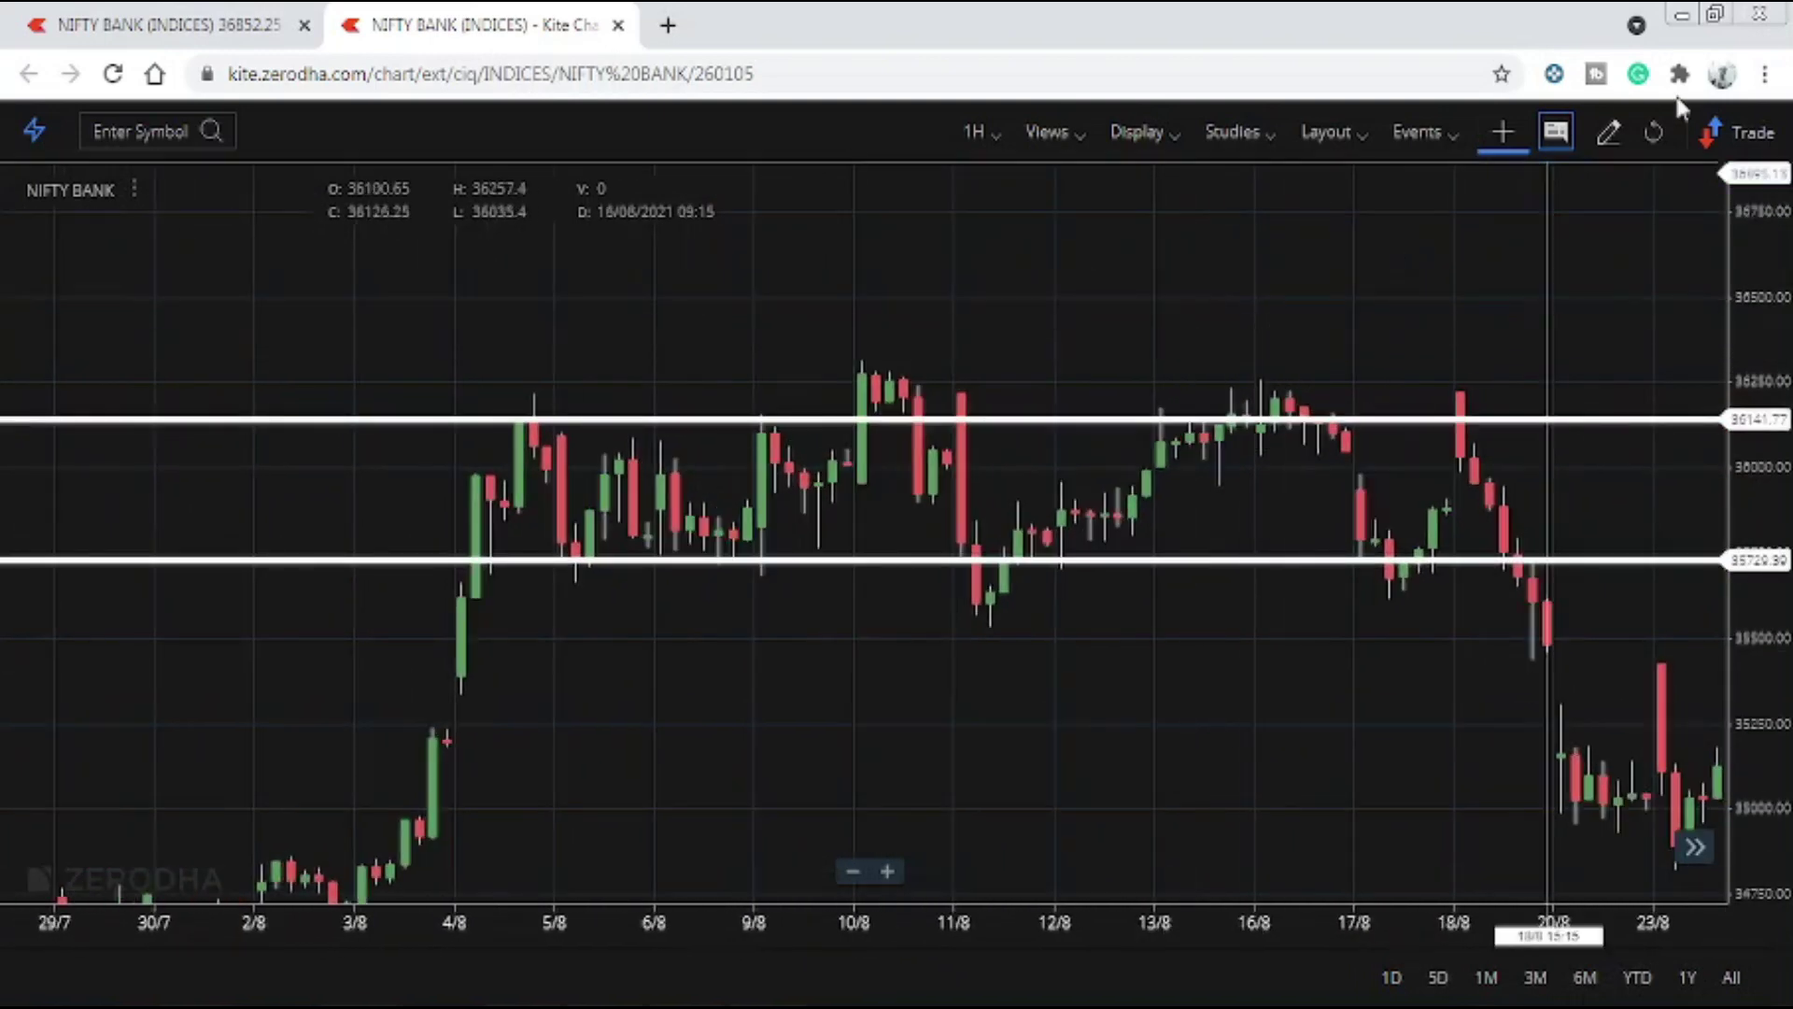
pyautogui.click(1608, 132)
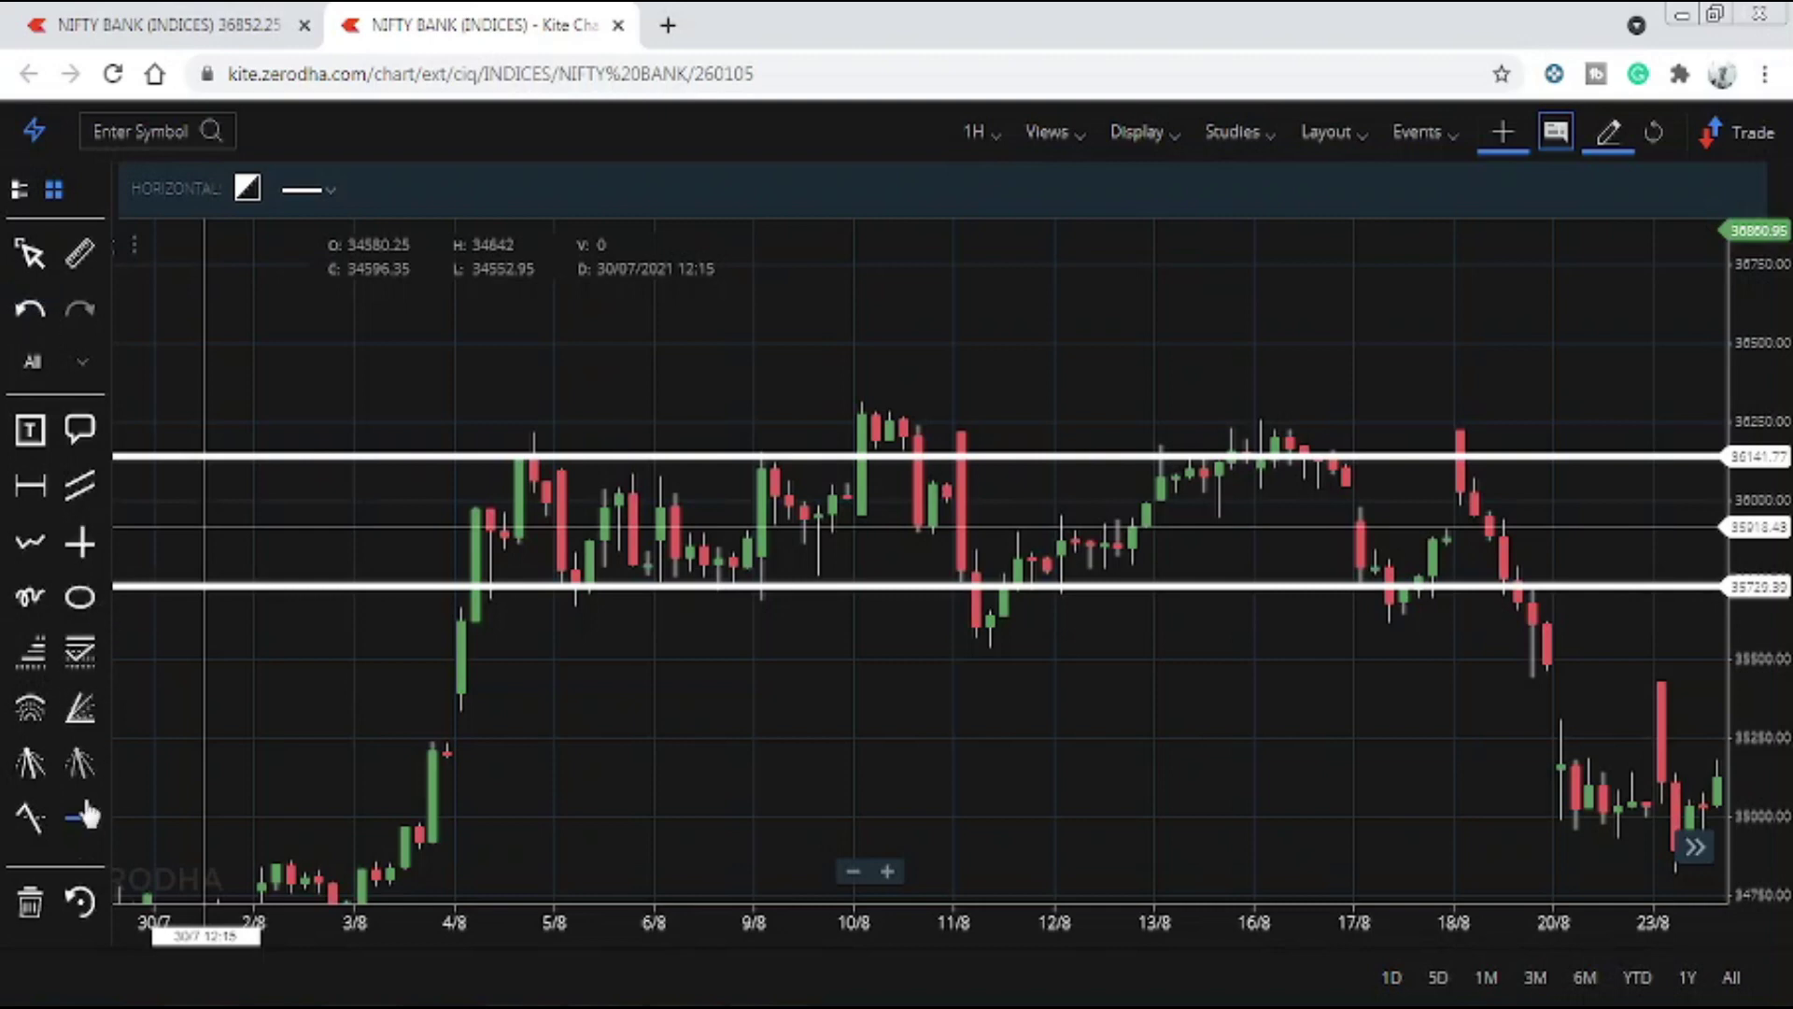
pyautogui.click(950, 668)
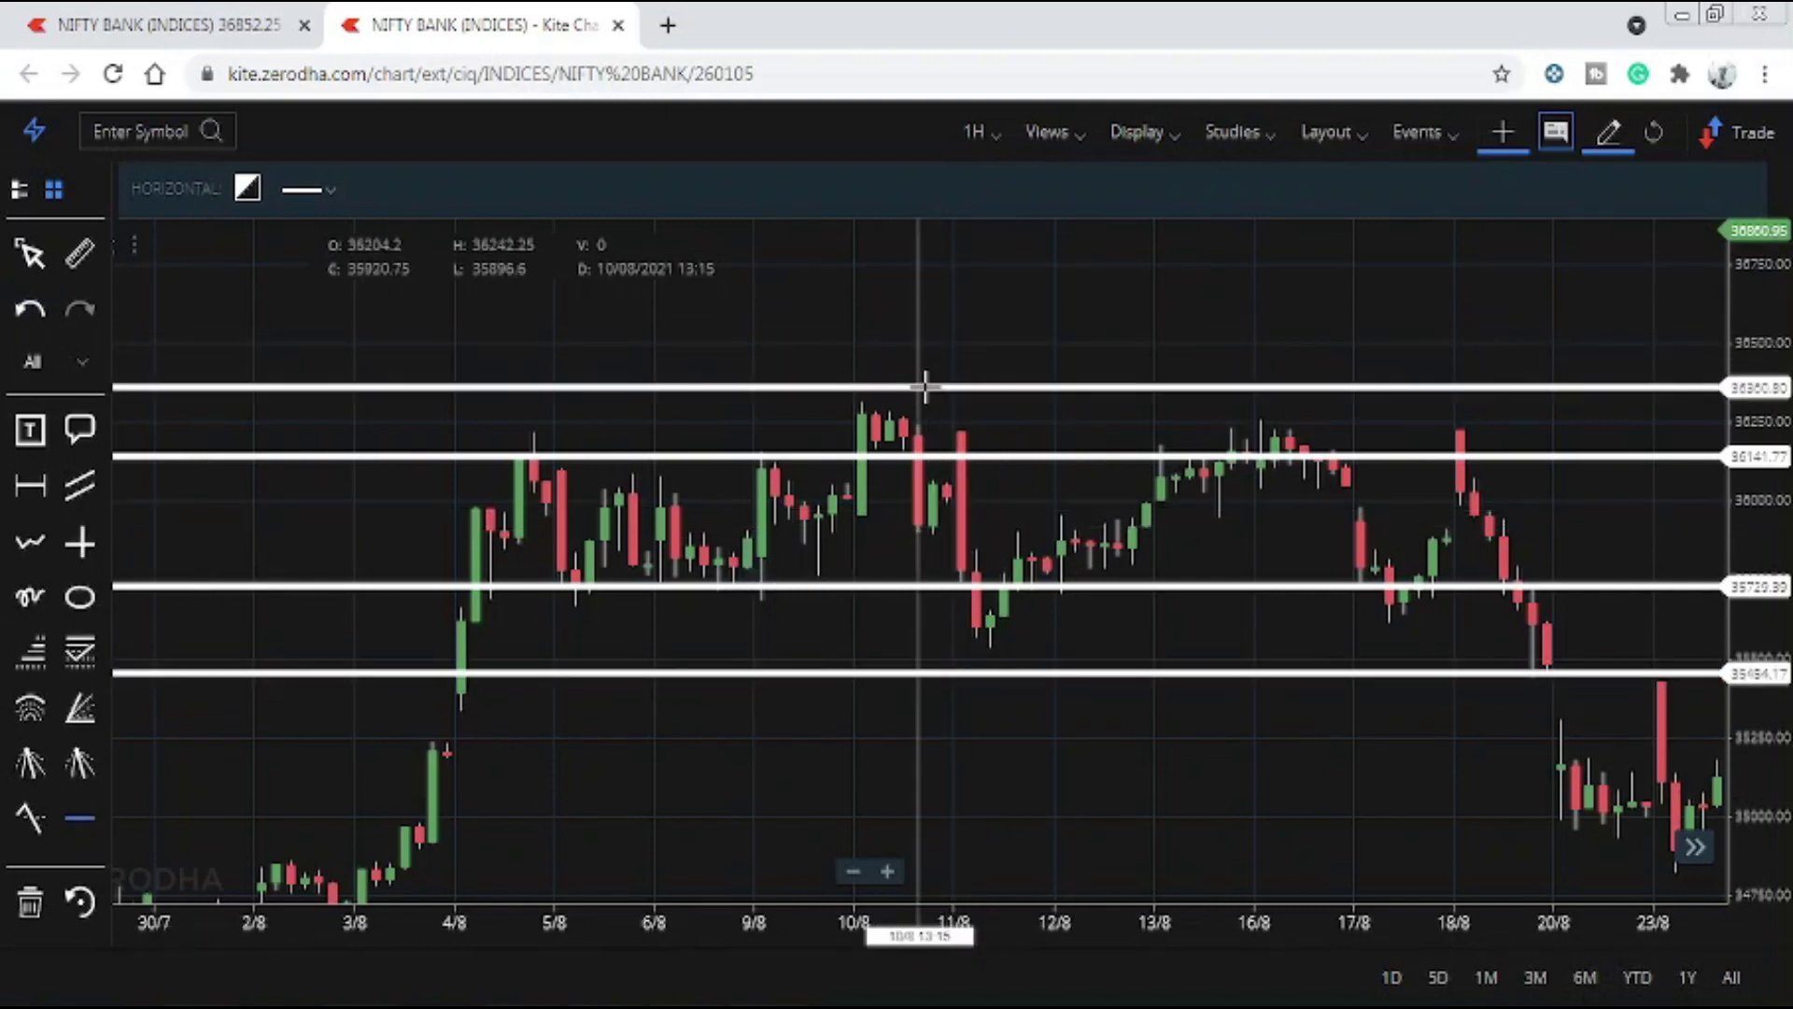
# Change the colour of the two outermost horizontal lines, above and below the white pair, to red.
pyautogui.rightClick(924, 387)
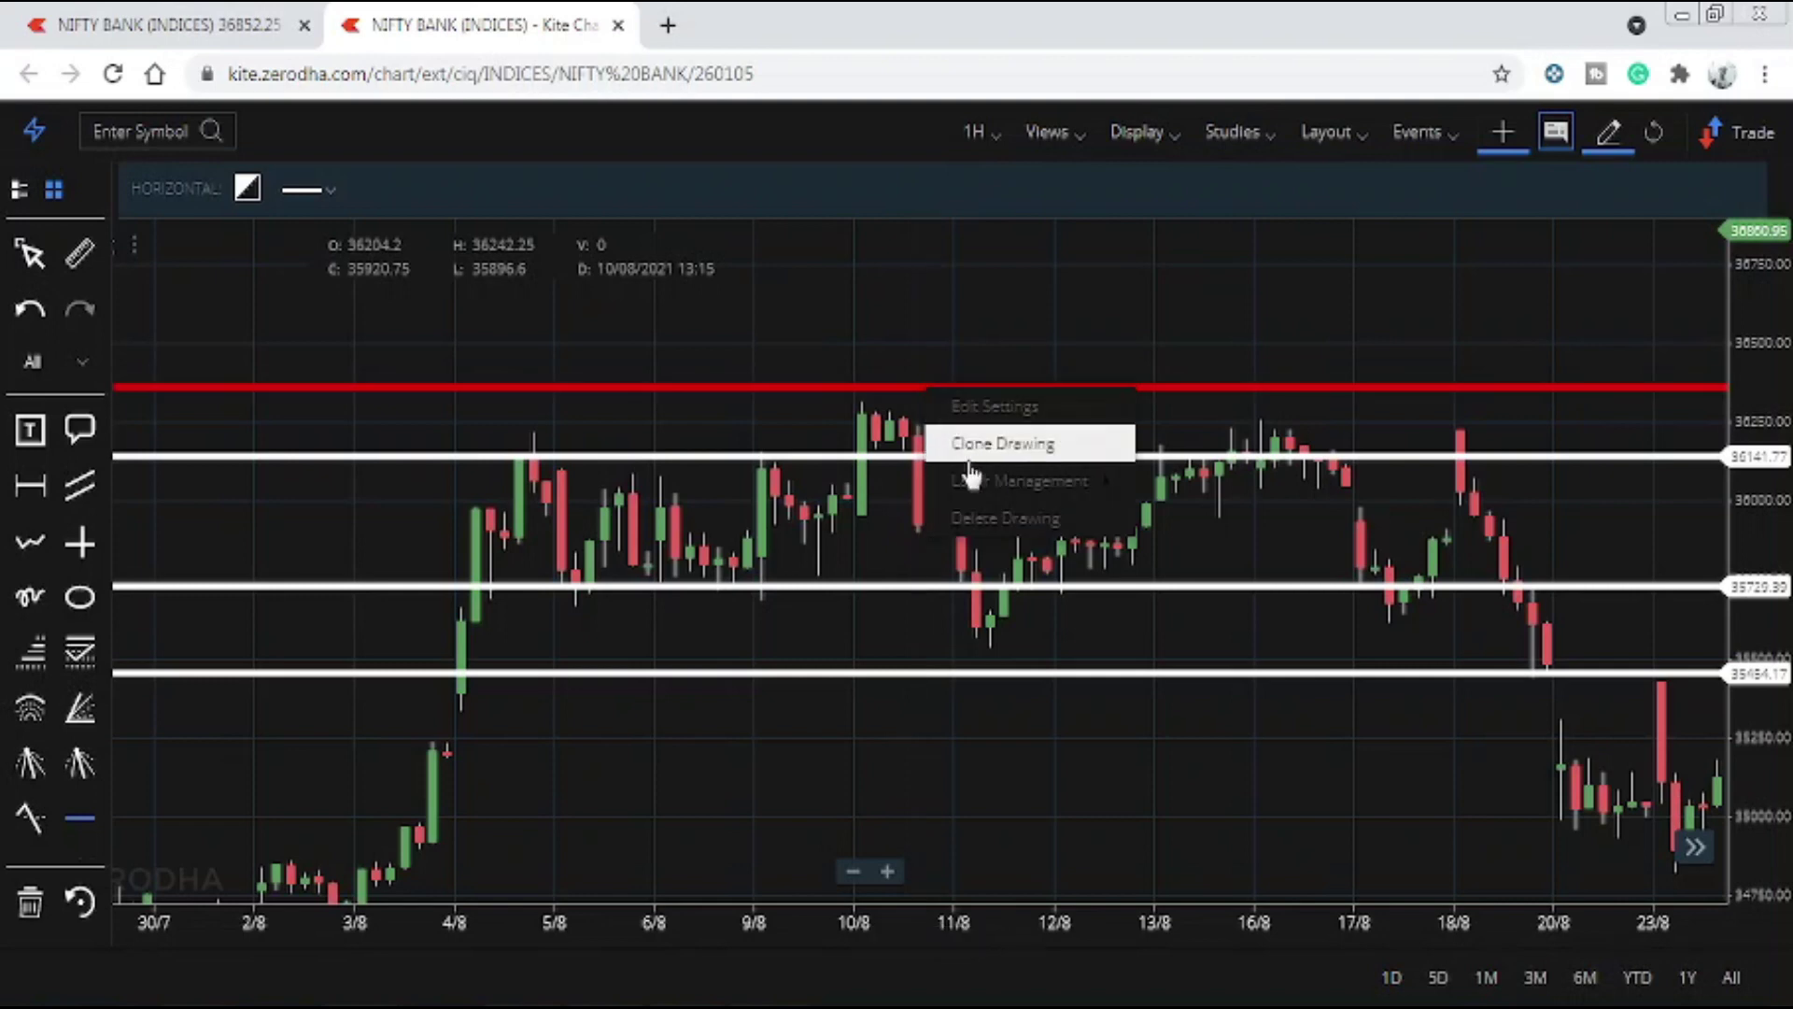
pyautogui.click(959, 407)
pyautogui.click(248, 188)
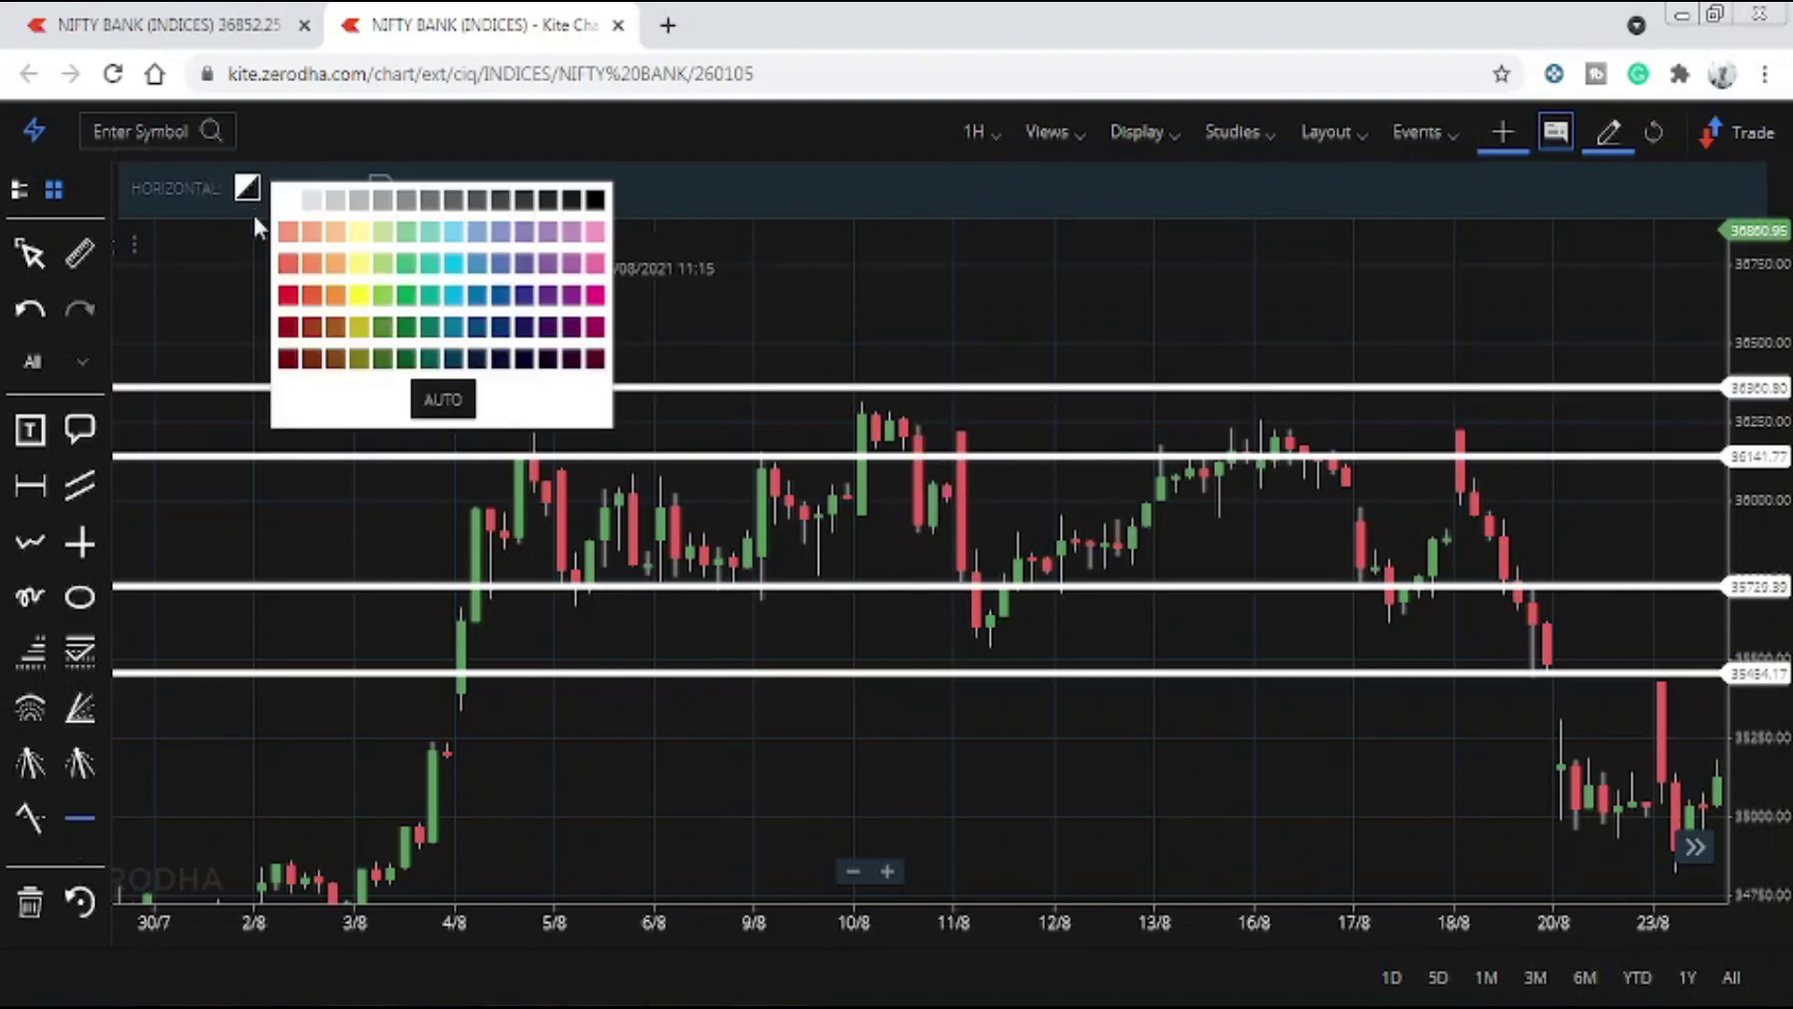
pyautogui.click(289, 297)
pyautogui.rightClick(924, 674)
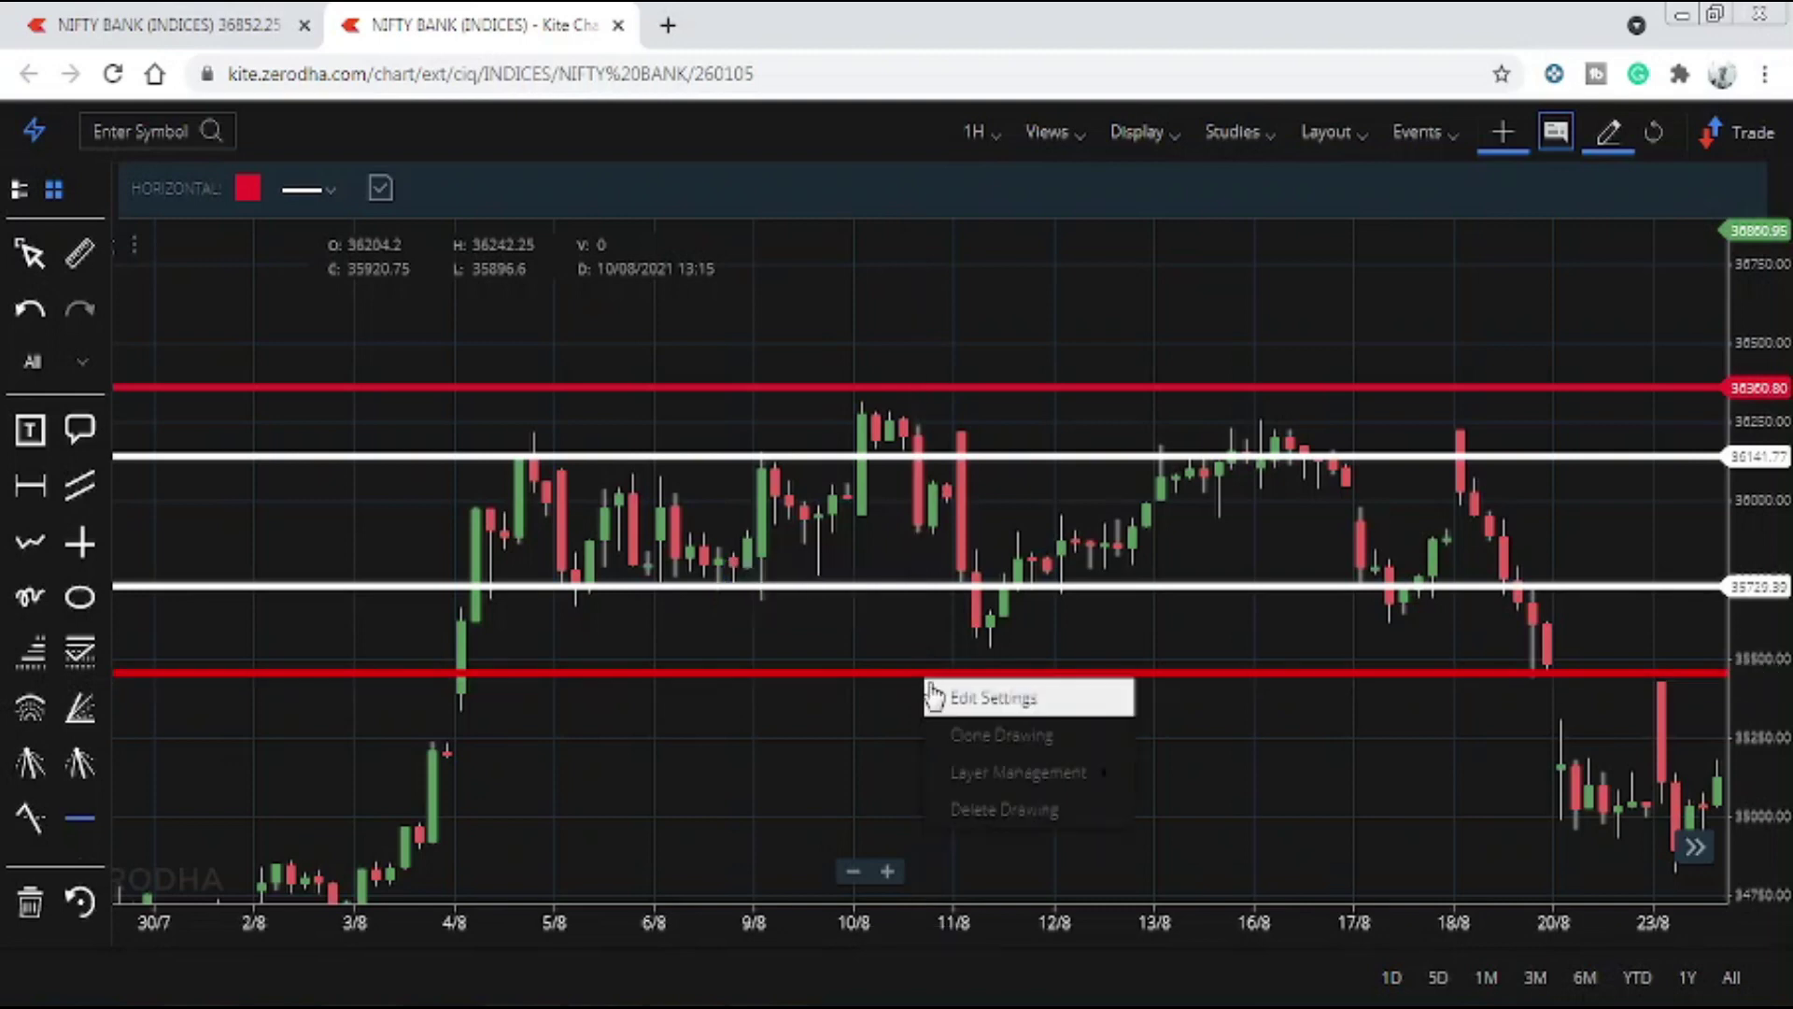
pyautogui.click(959, 700)
pyautogui.click(248, 188)
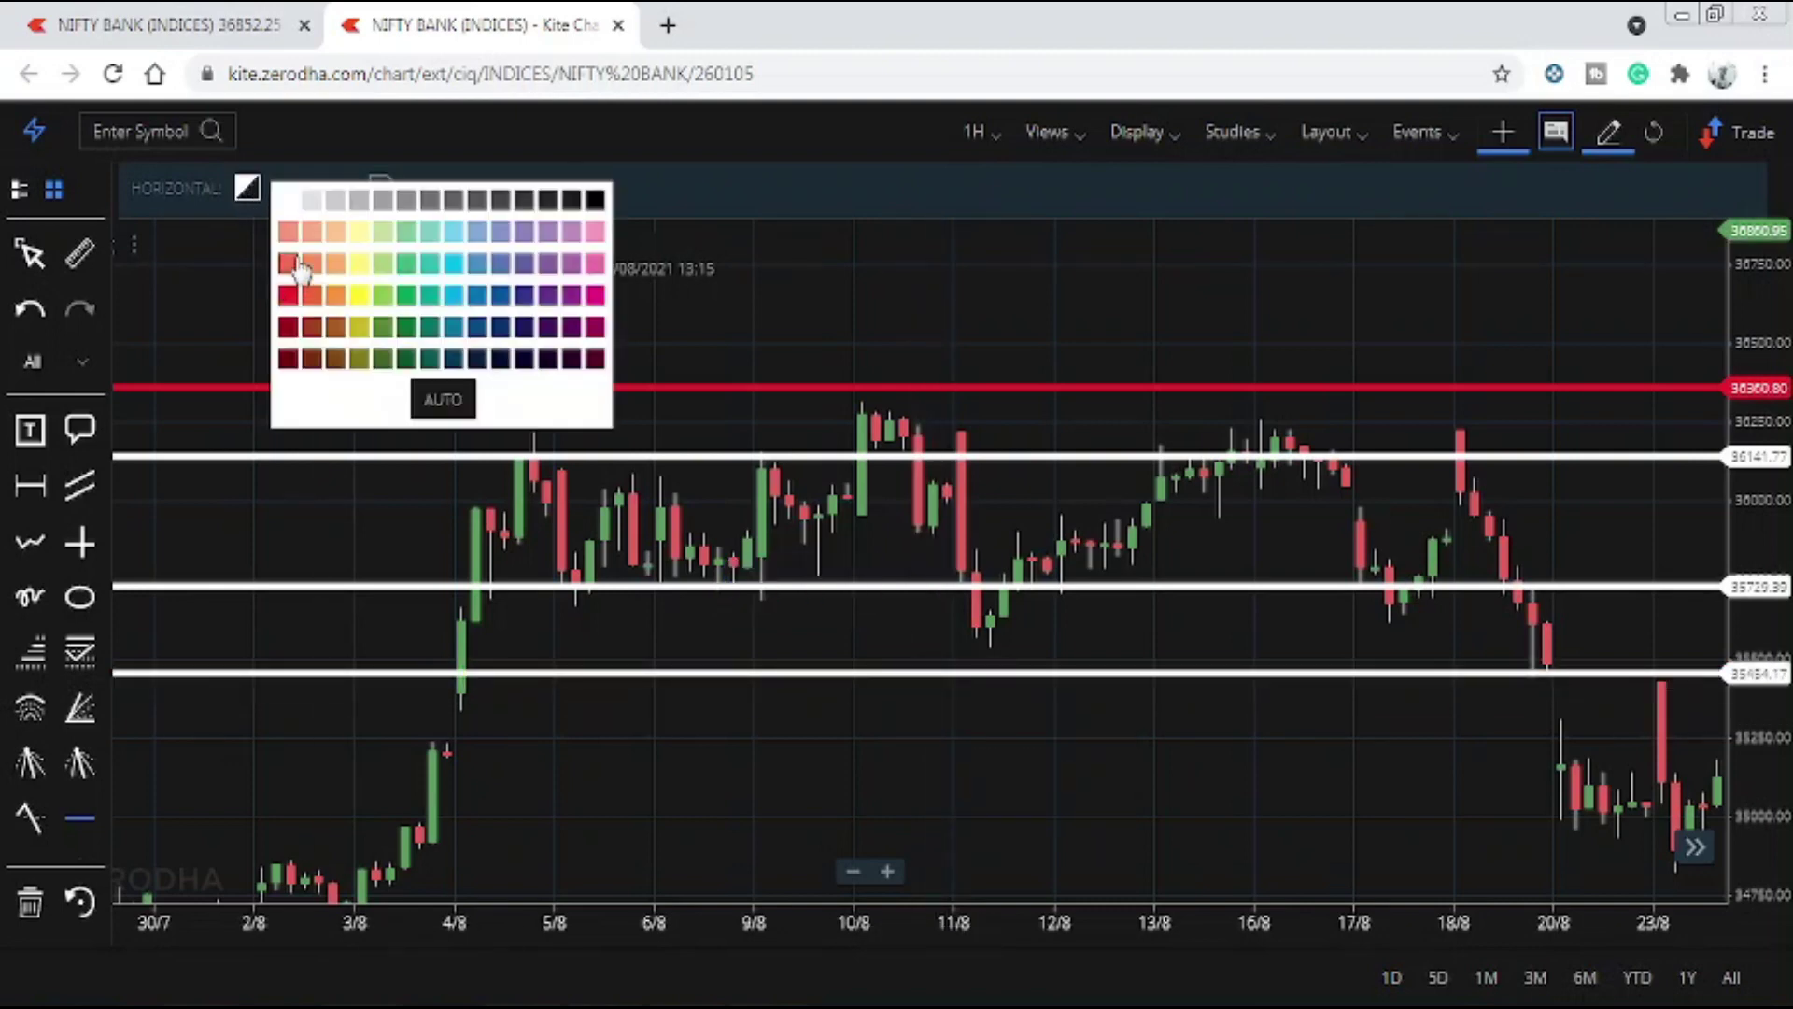
pyautogui.click(289, 299)
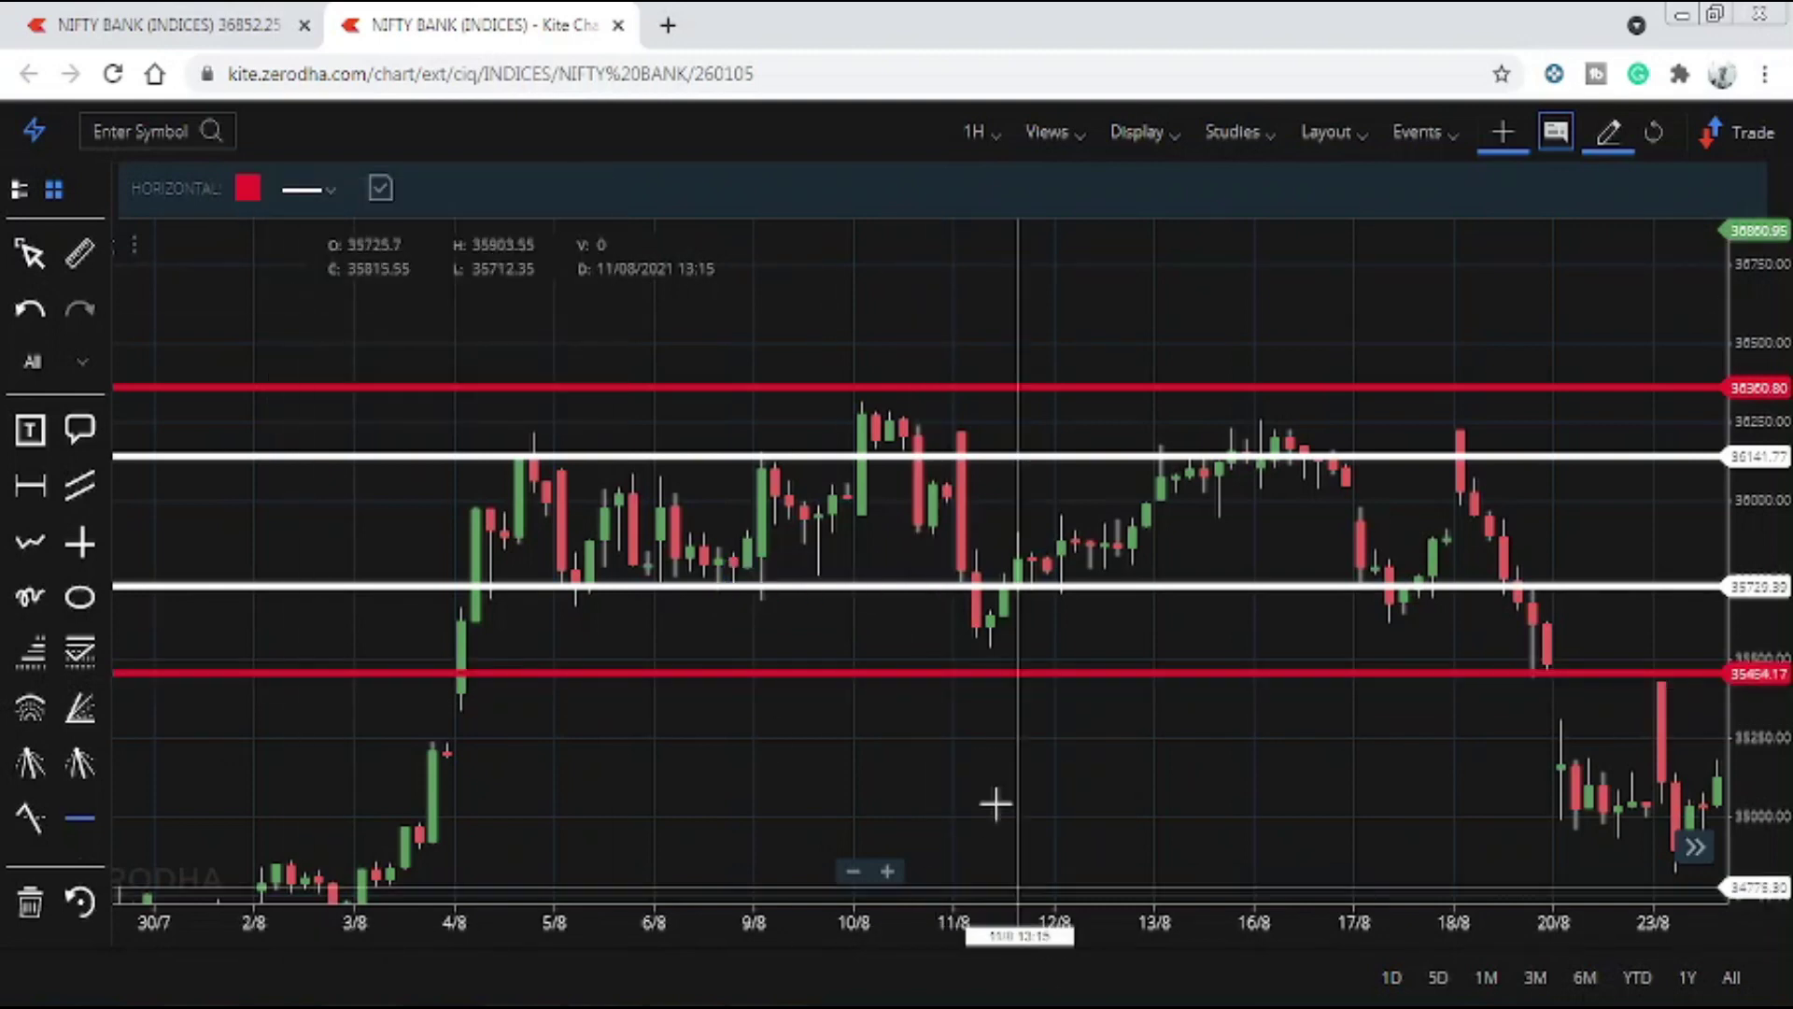
# Close the drawing tools and delete the upper red line and both white horizontal lines from the chart.
pyautogui.moveTo(1113, 712); pyautogui.dragTo(1056, 629)
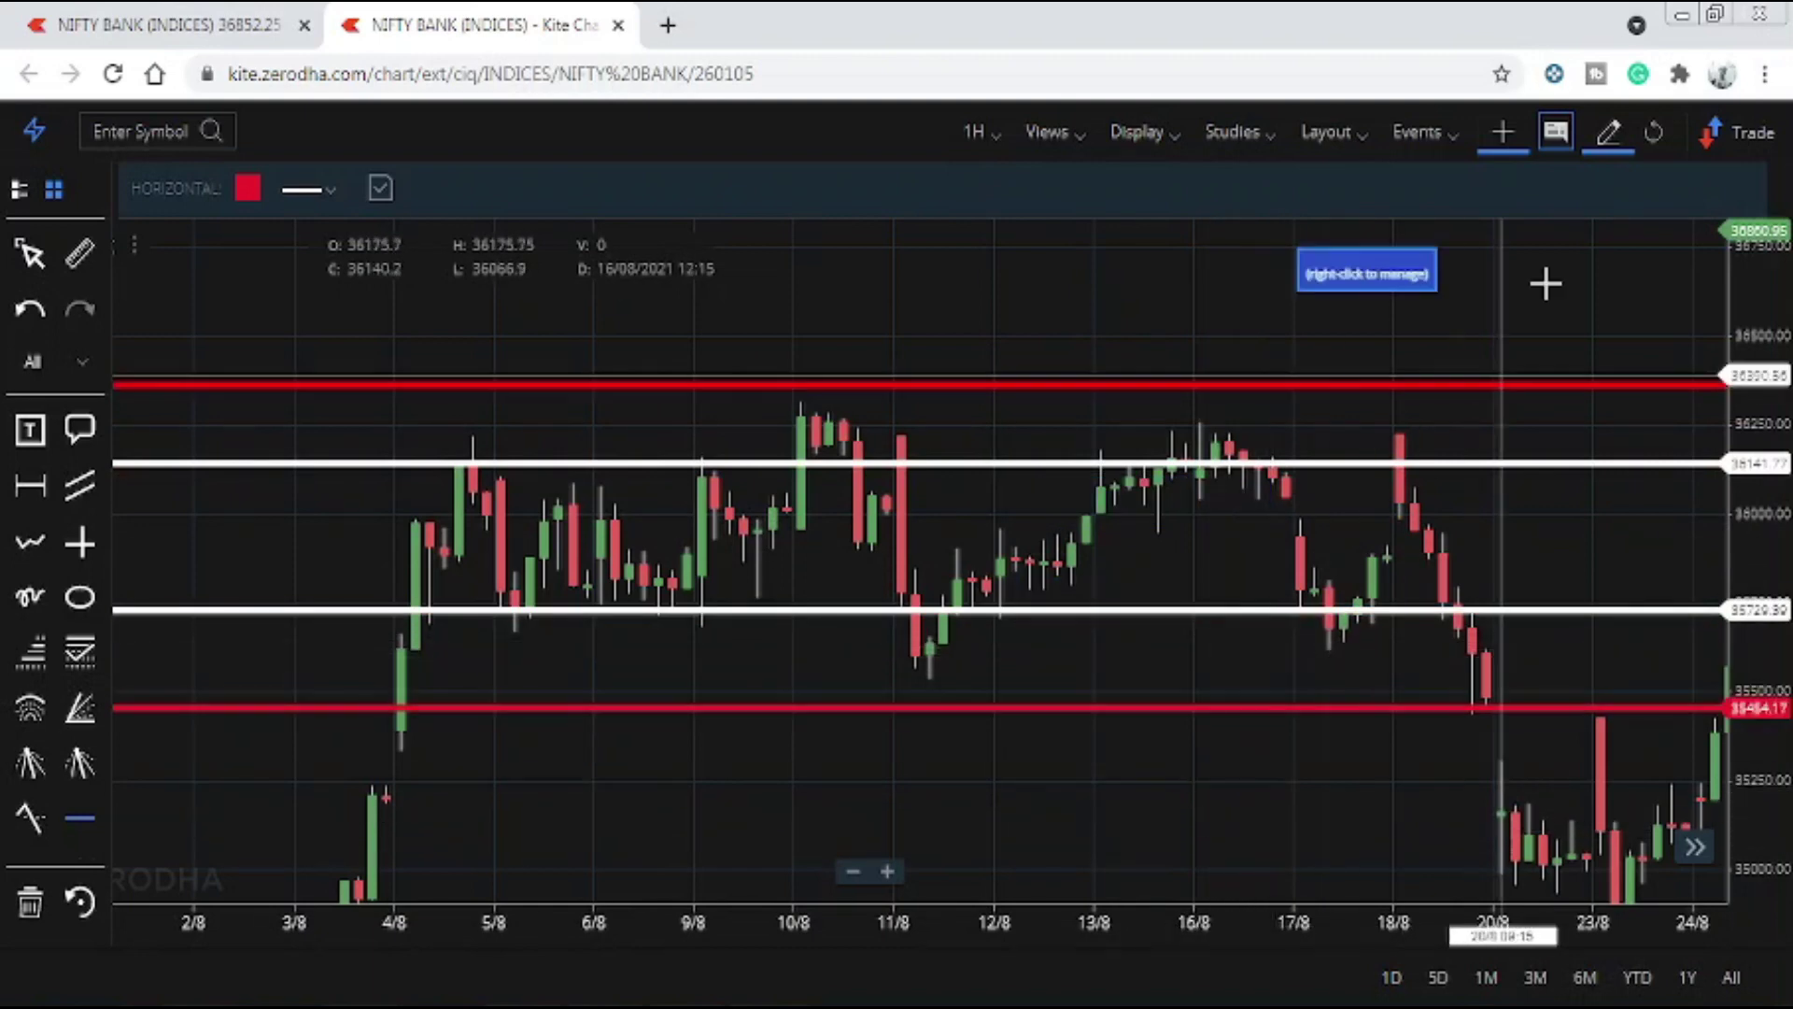
pyautogui.click(1609, 138)
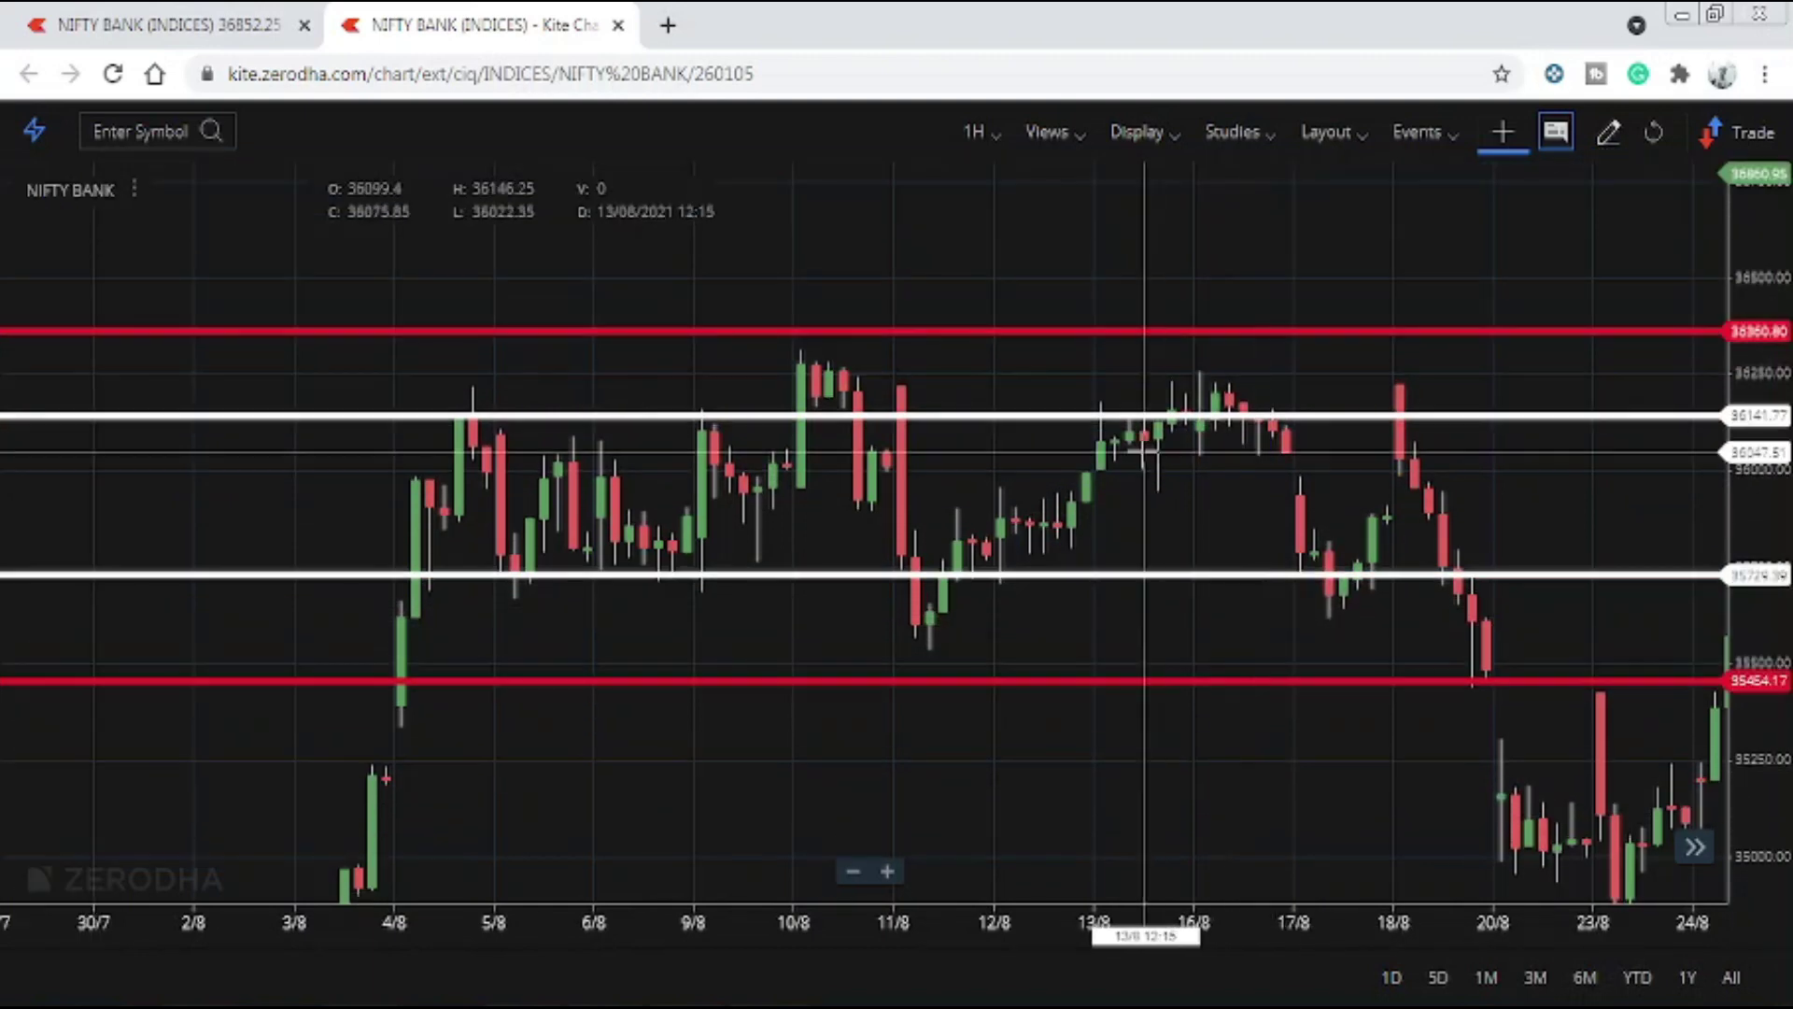
pyautogui.rightClick(1246, 329)
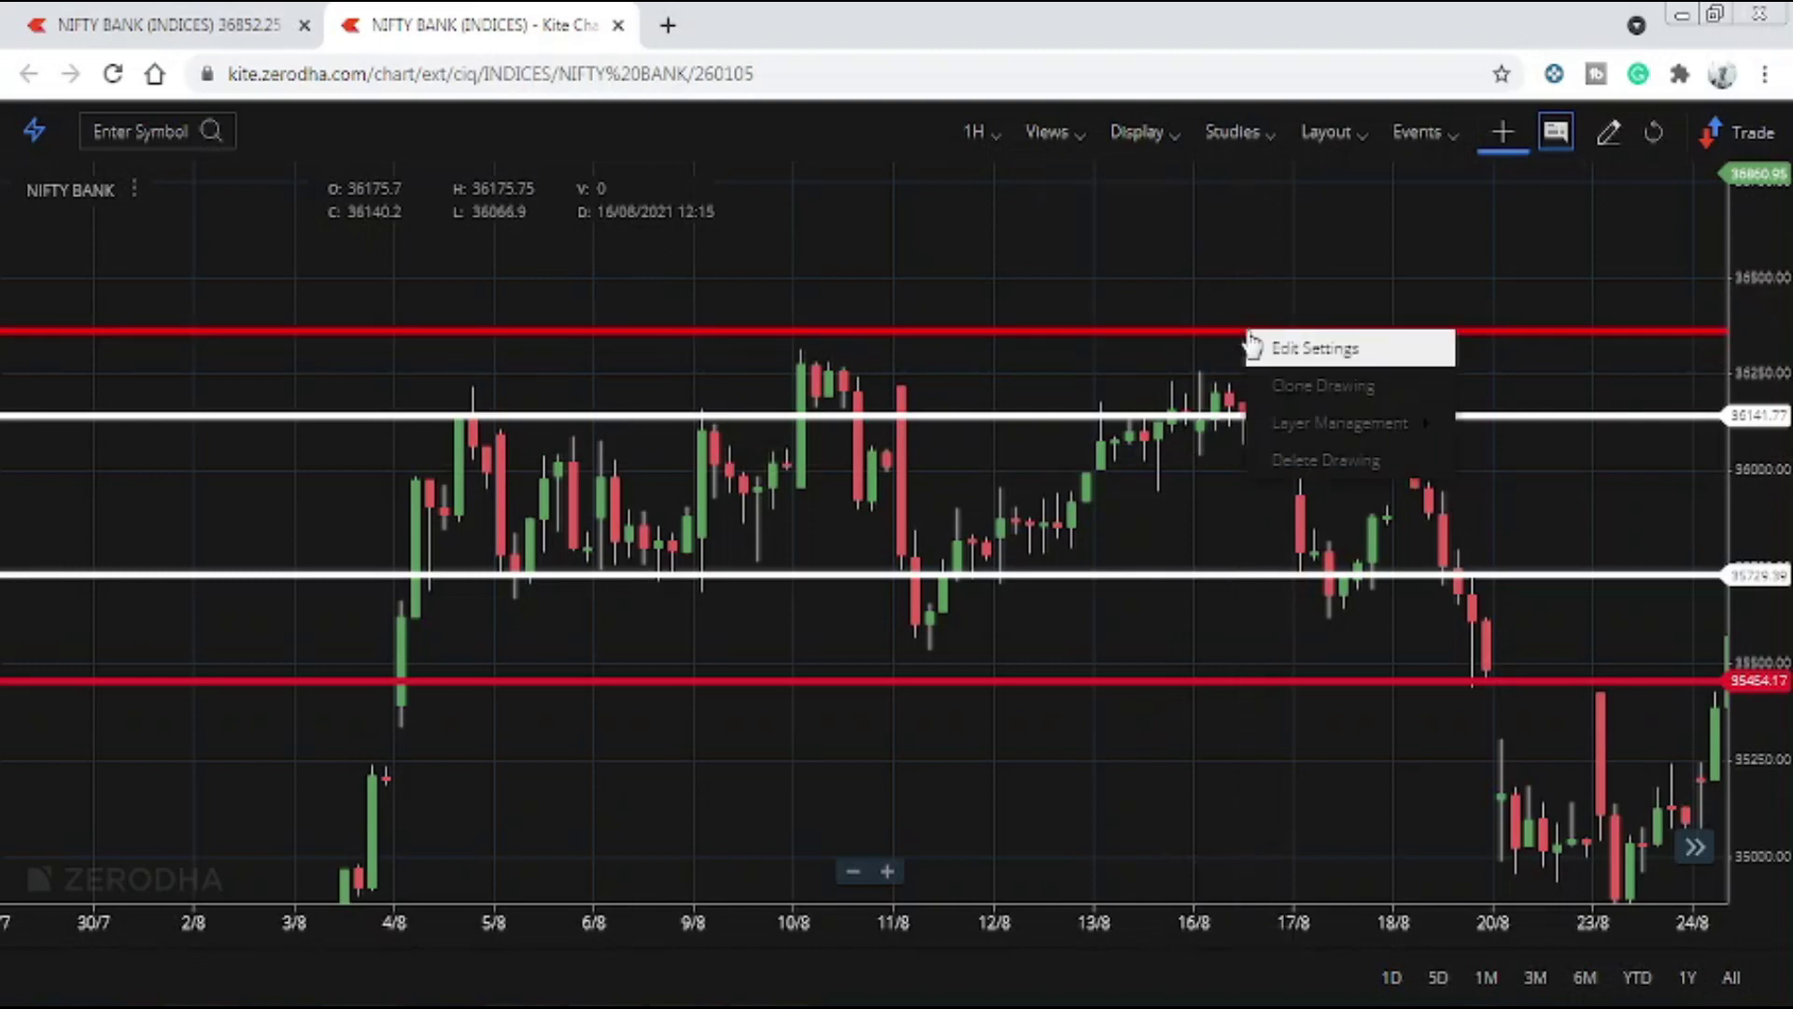
pyautogui.click(1295, 484)
pyautogui.rightClick(1120, 416)
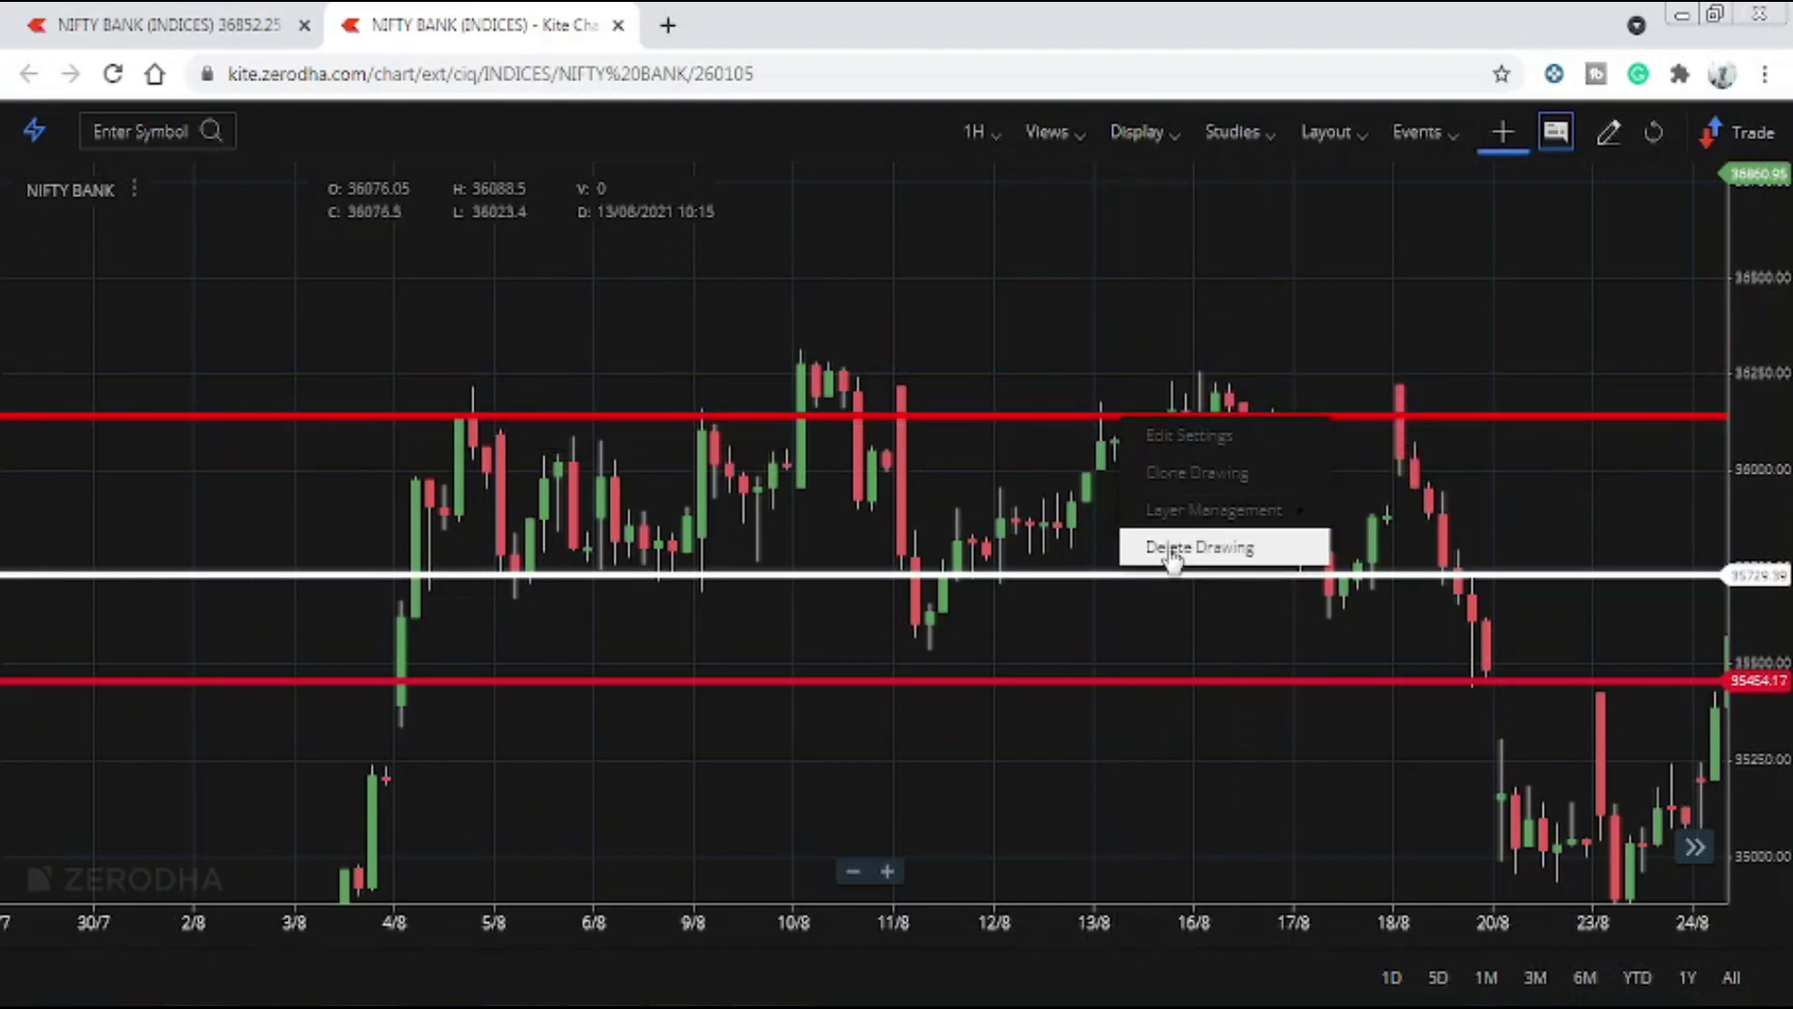
pyautogui.click(1174, 548)
pyautogui.rightClick(1149, 575)
pyautogui.click(1169, 707)
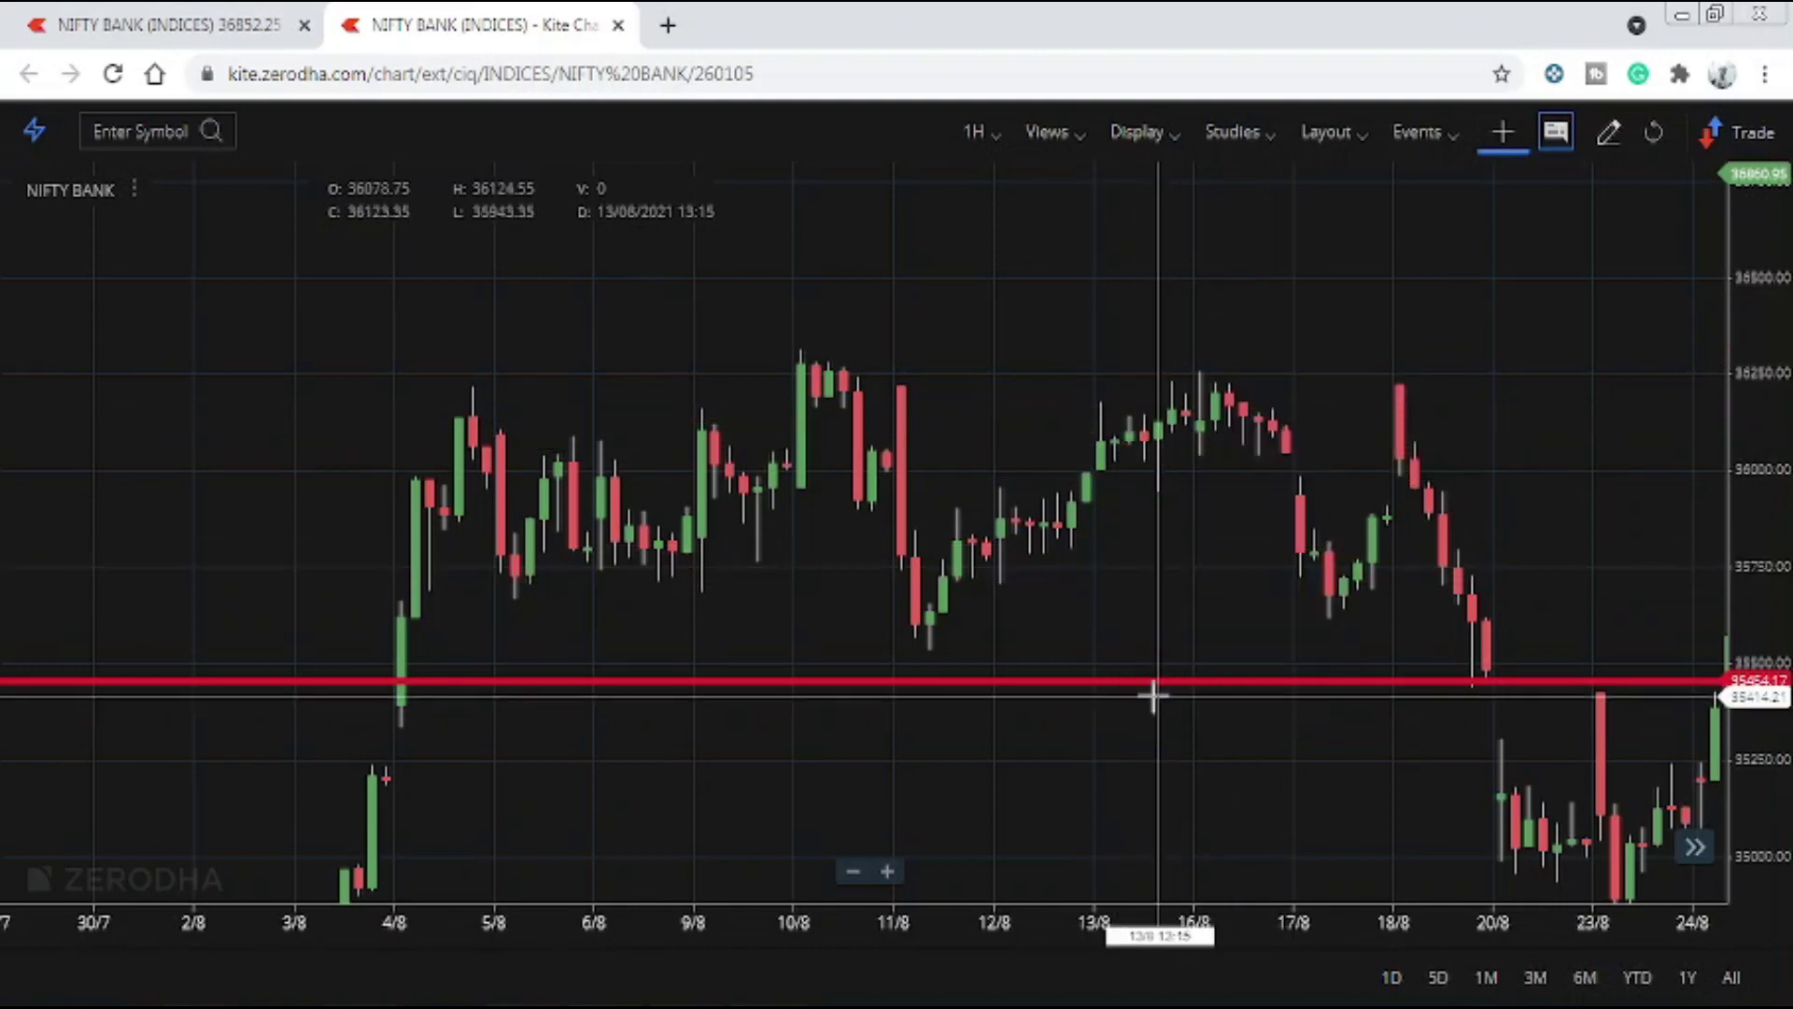
# Delete the remaining red horizontal line from the NIFTY BANK chart.
pyautogui.rightClick(1156, 681)
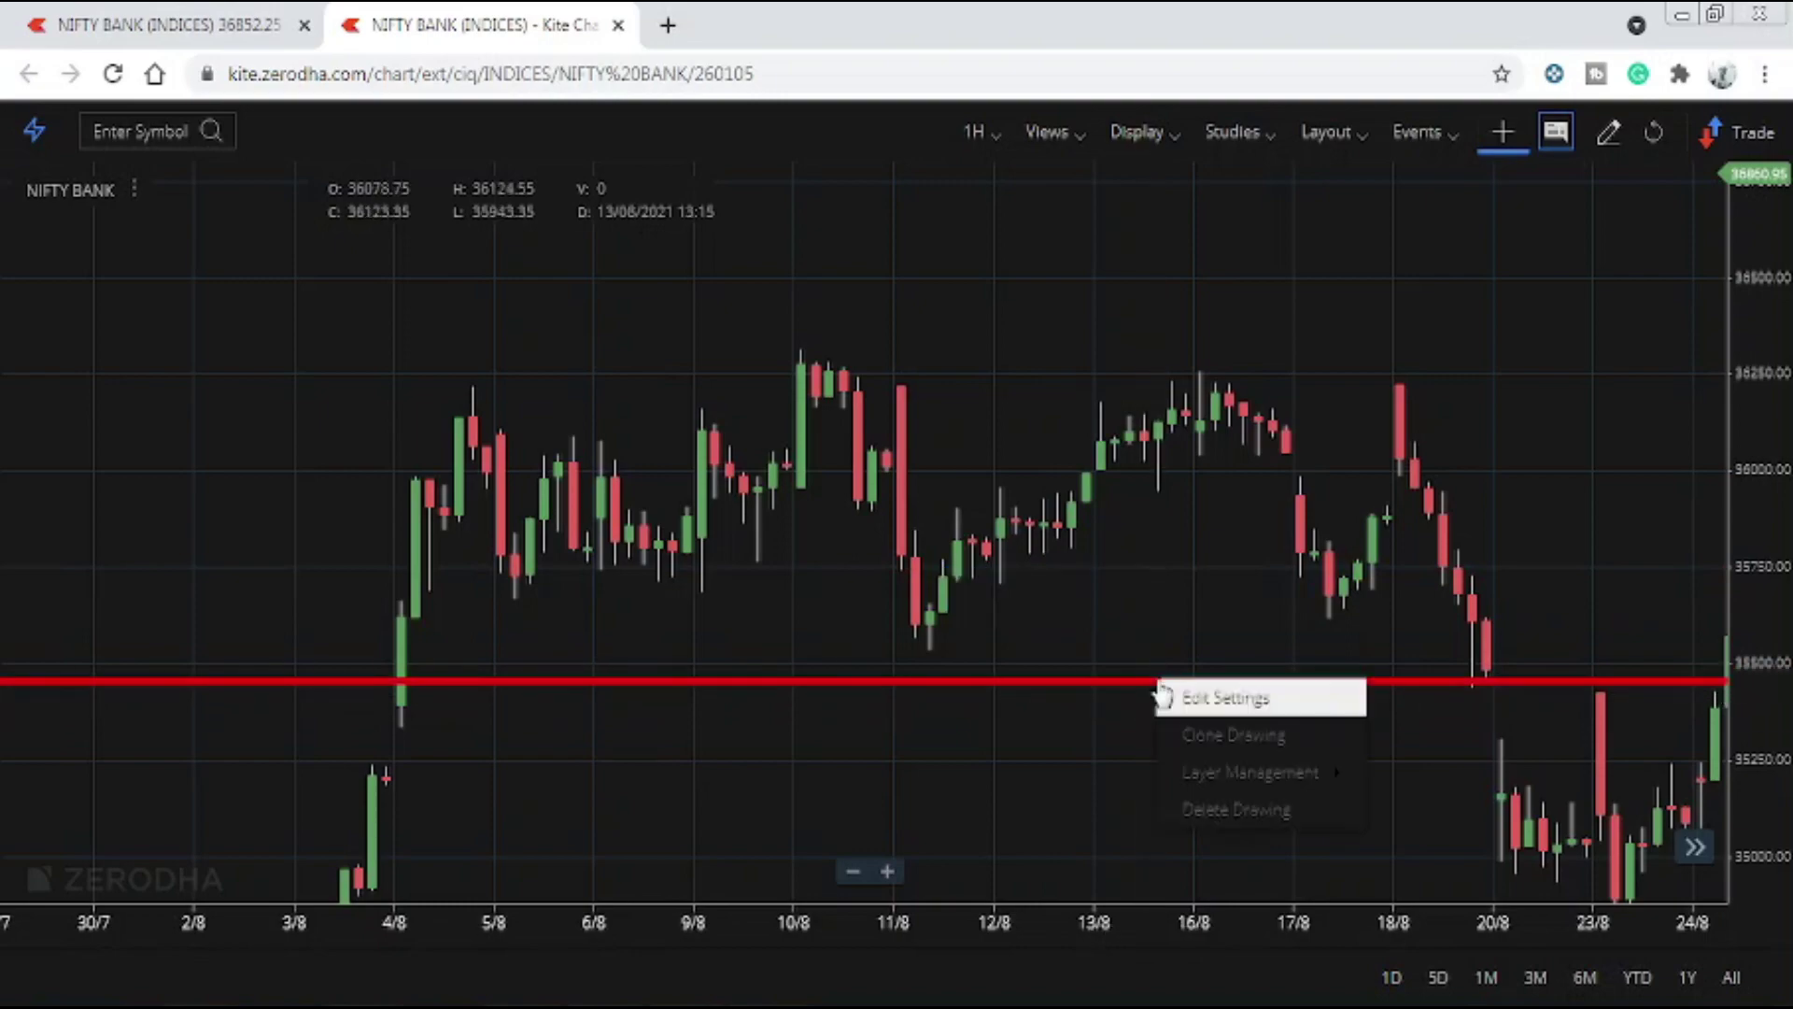
pyautogui.click(1193, 809)
# Search the studies for "avera" and add the Average True Range study to the NIFTY BANK chart.
pyautogui.moveTo(1193, 809); pyautogui.dragTo(744, 720)
pyautogui.moveTo(881, 561)
pyautogui.mouseDown()
pyautogui.moveTo(580, 264)
pyautogui.moveTo(378, 375)
pyautogui.mouseUp()
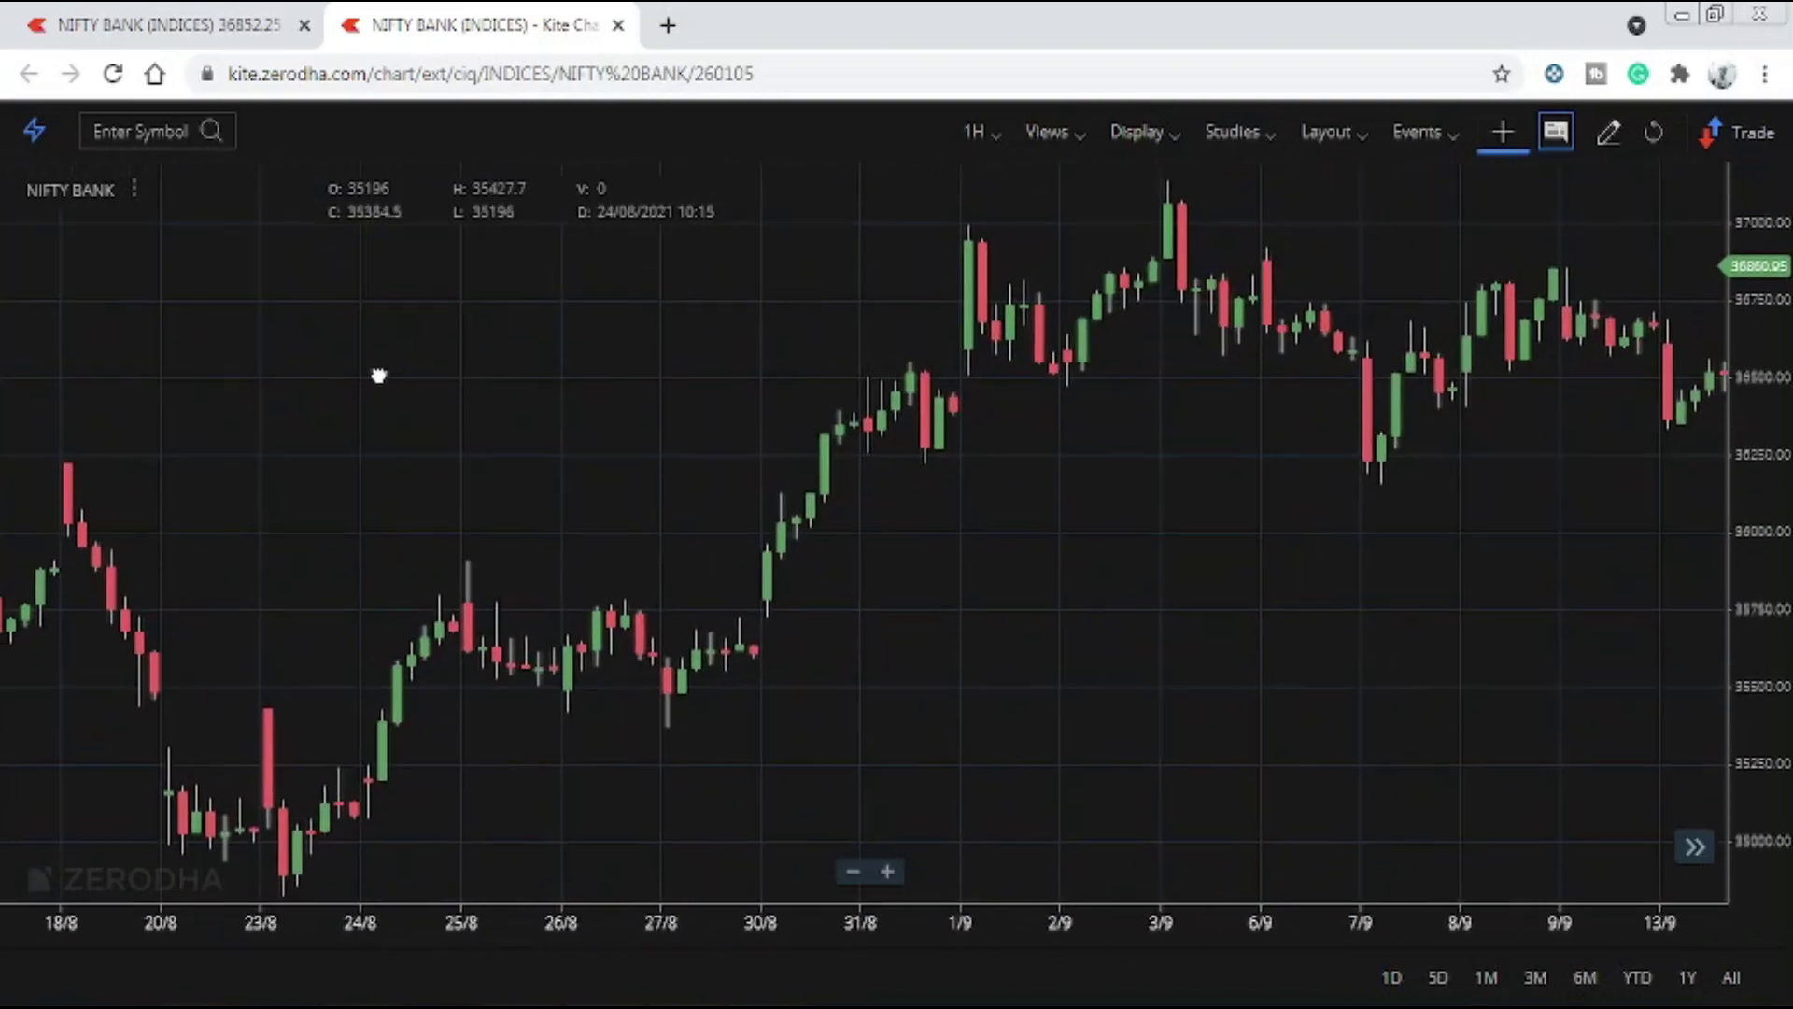
pyautogui.moveTo(864, 480); pyautogui.dragTo(214, 370)
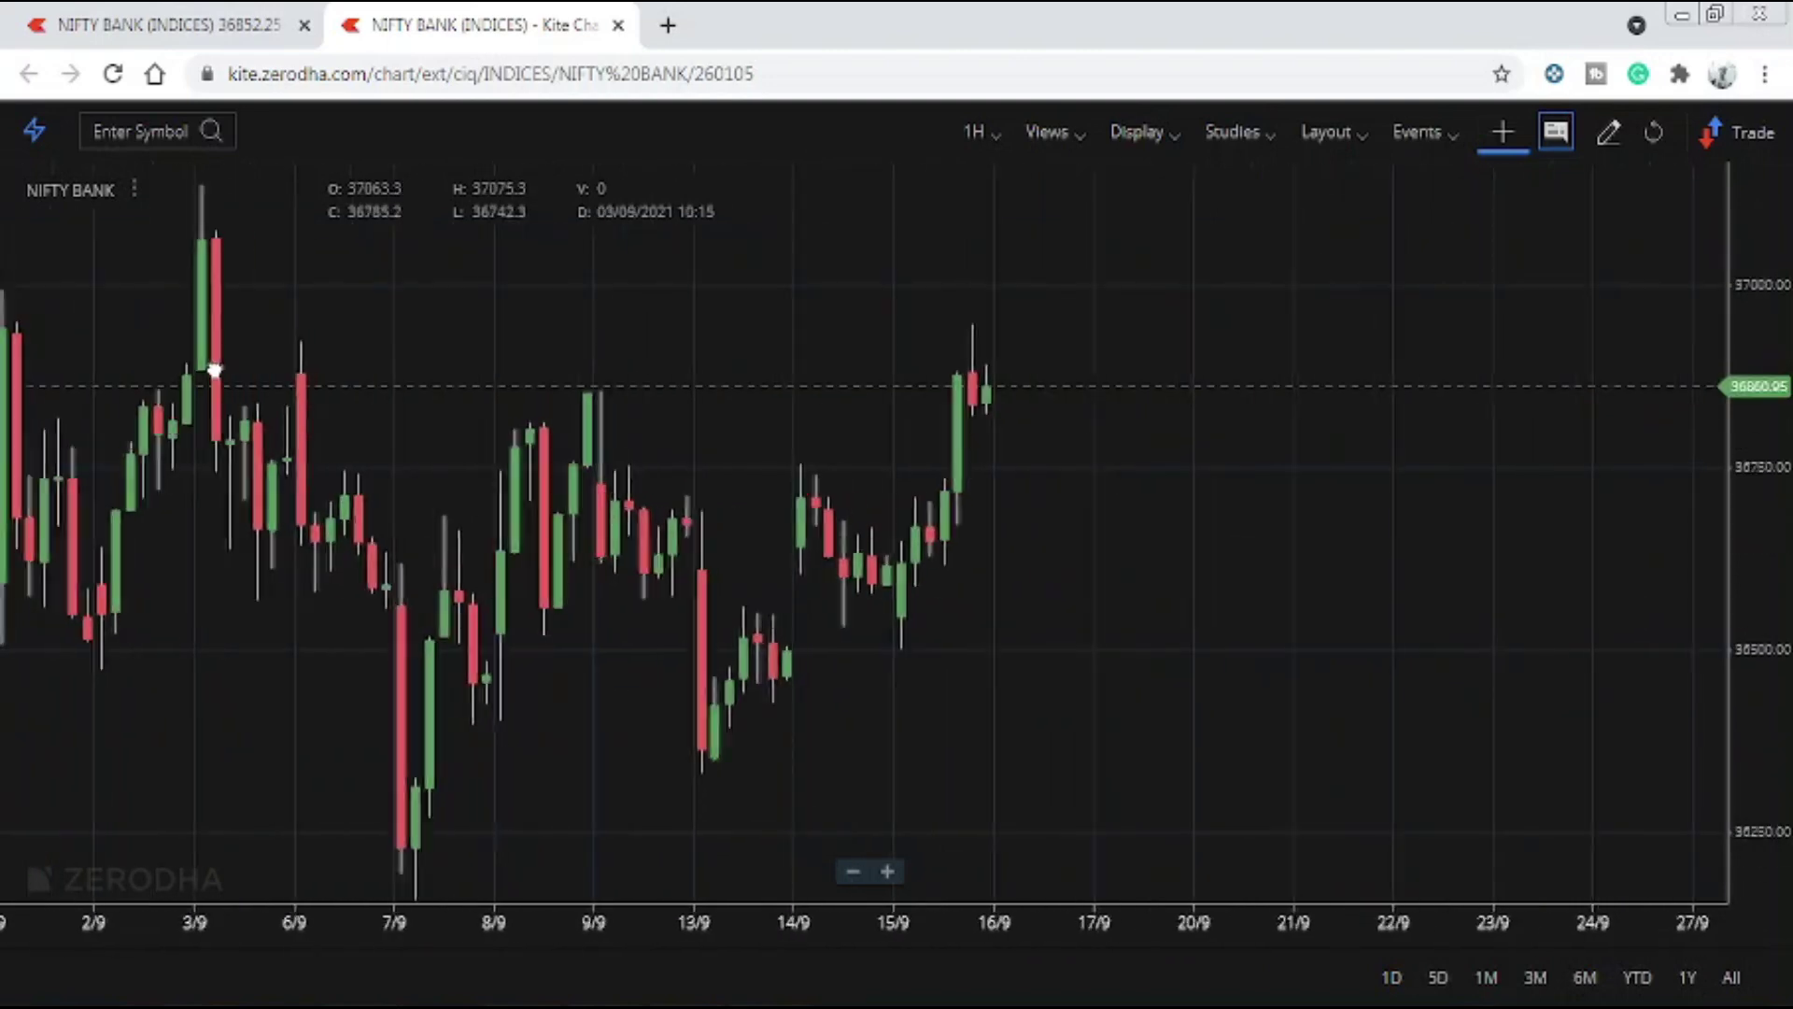
pyautogui.scroll(-1, 691, 488)
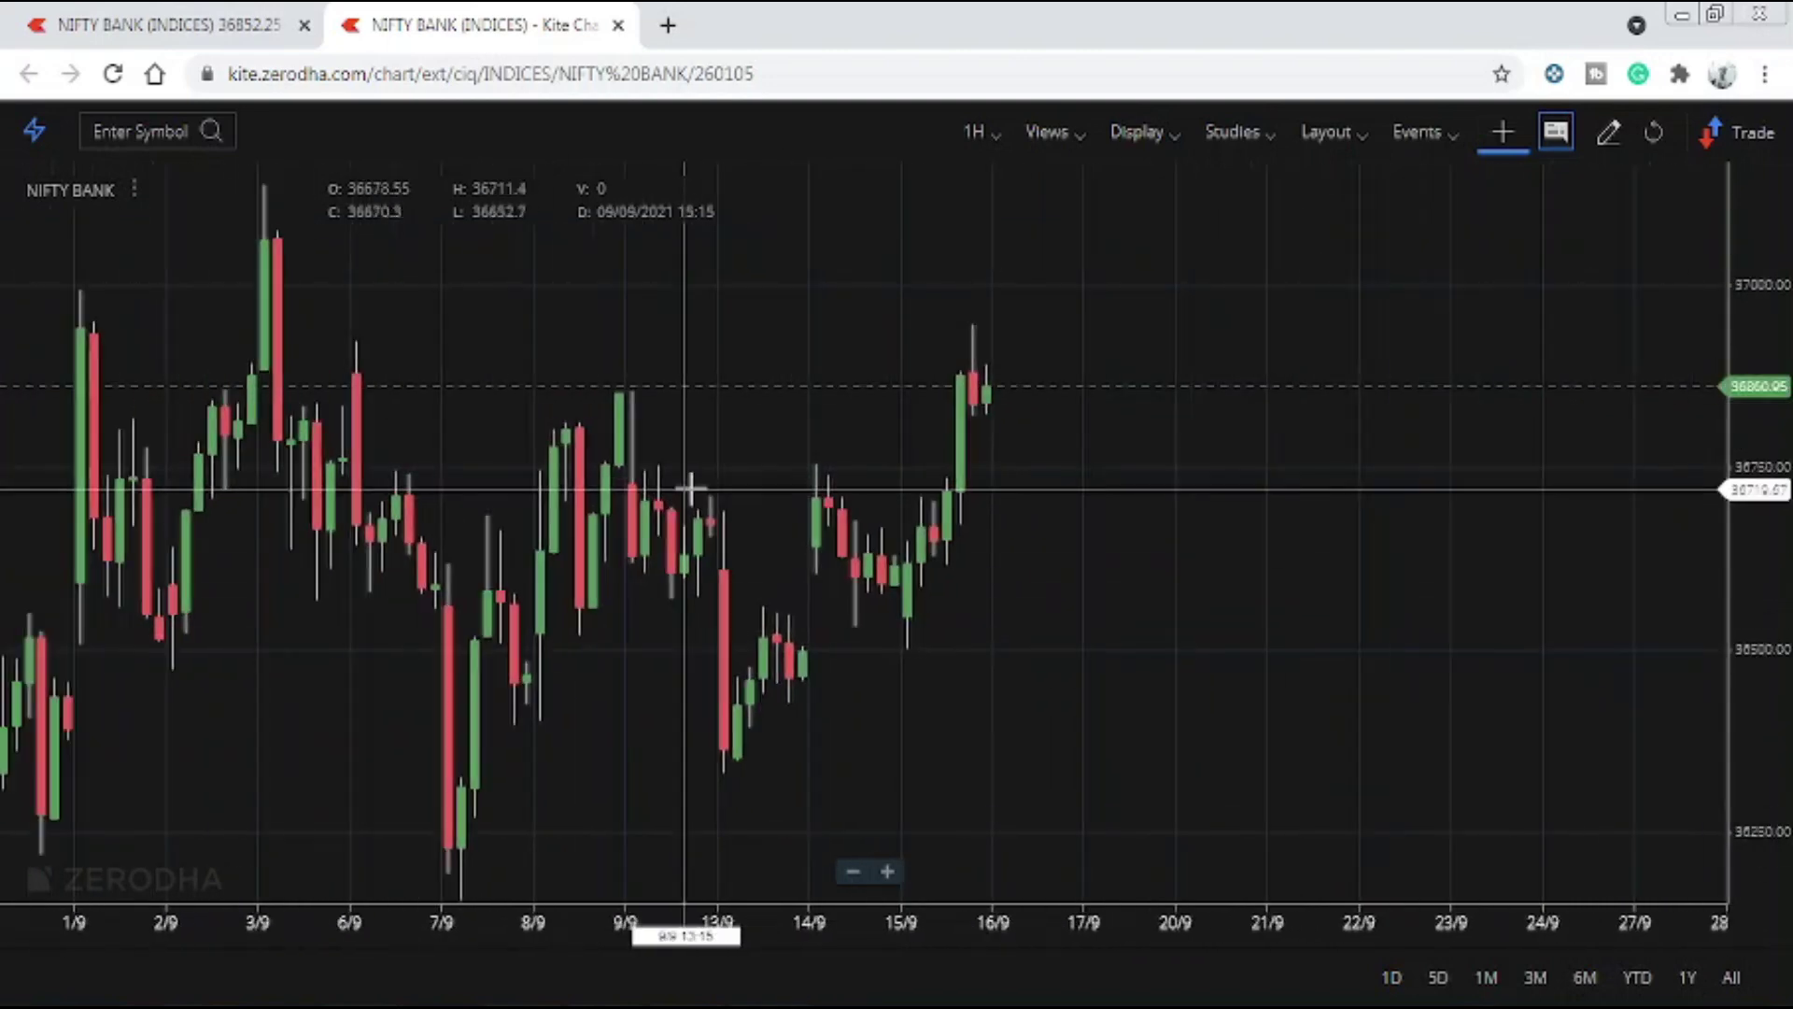
pyautogui.scroll(-2, 691, 488)
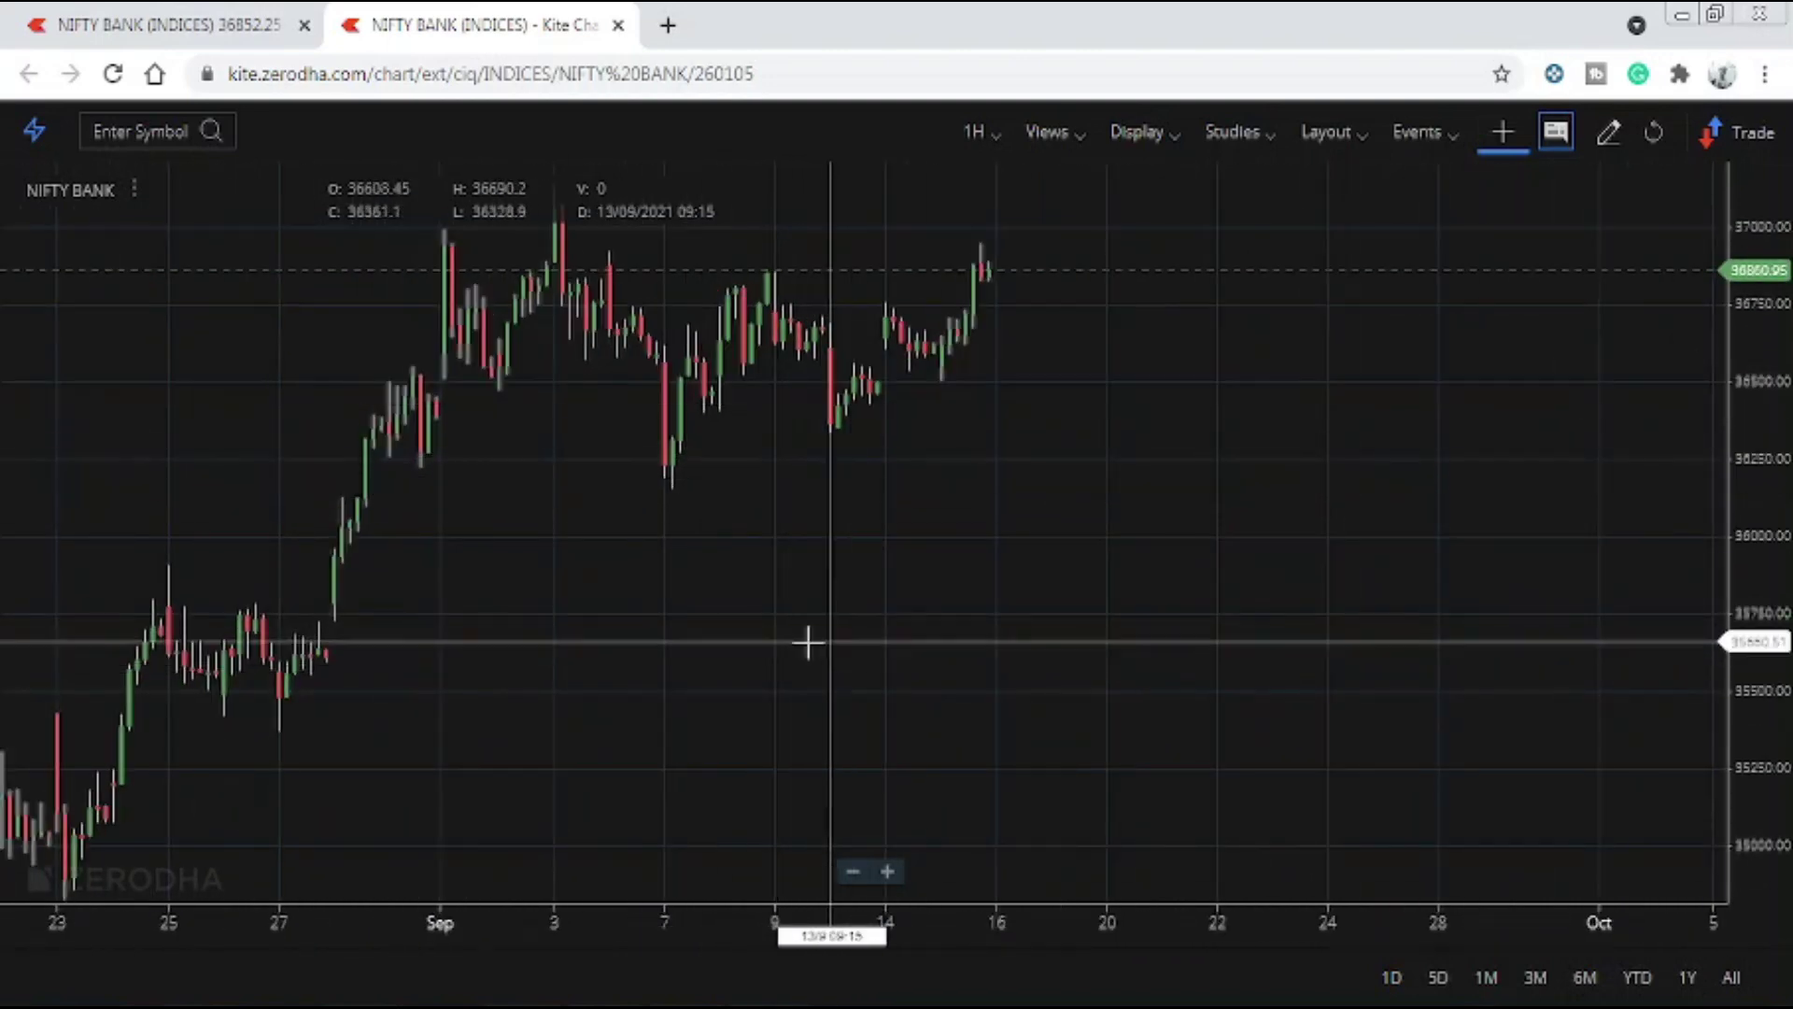
pyautogui.scroll(2, 905, 540)
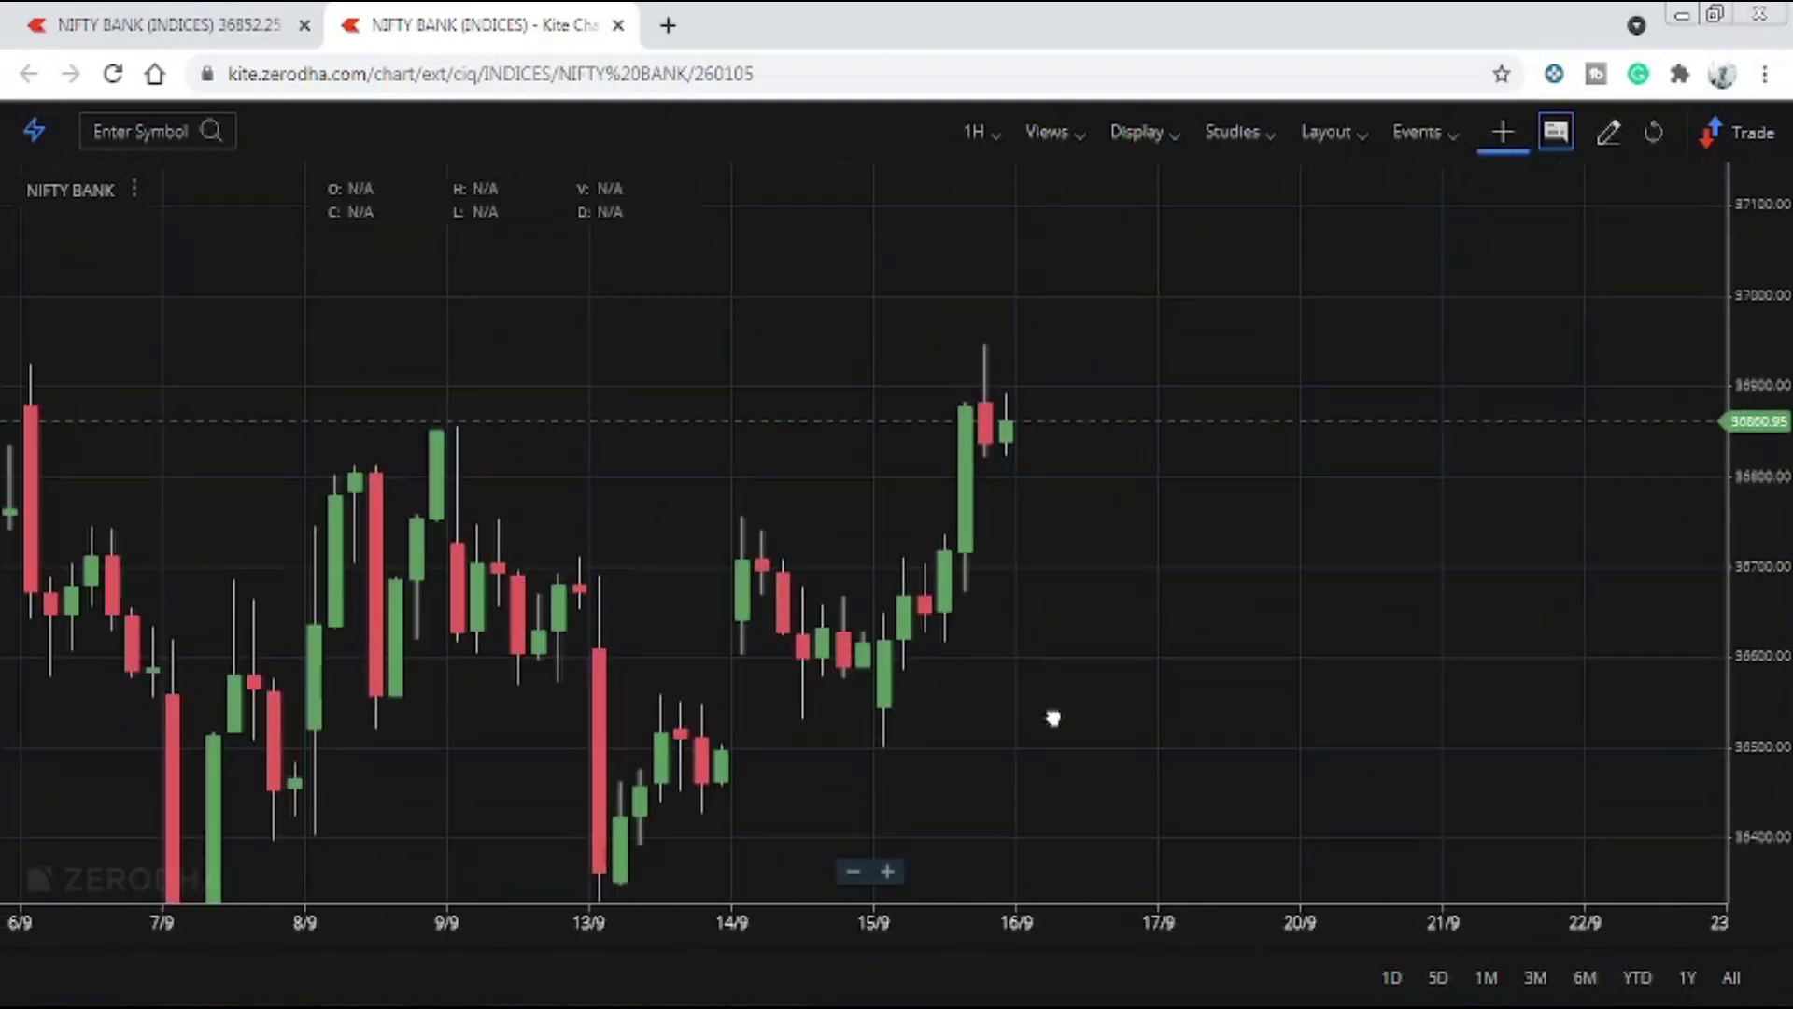
pyautogui.moveTo(1053, 718); pyautogui.dragTo(1200, 384)
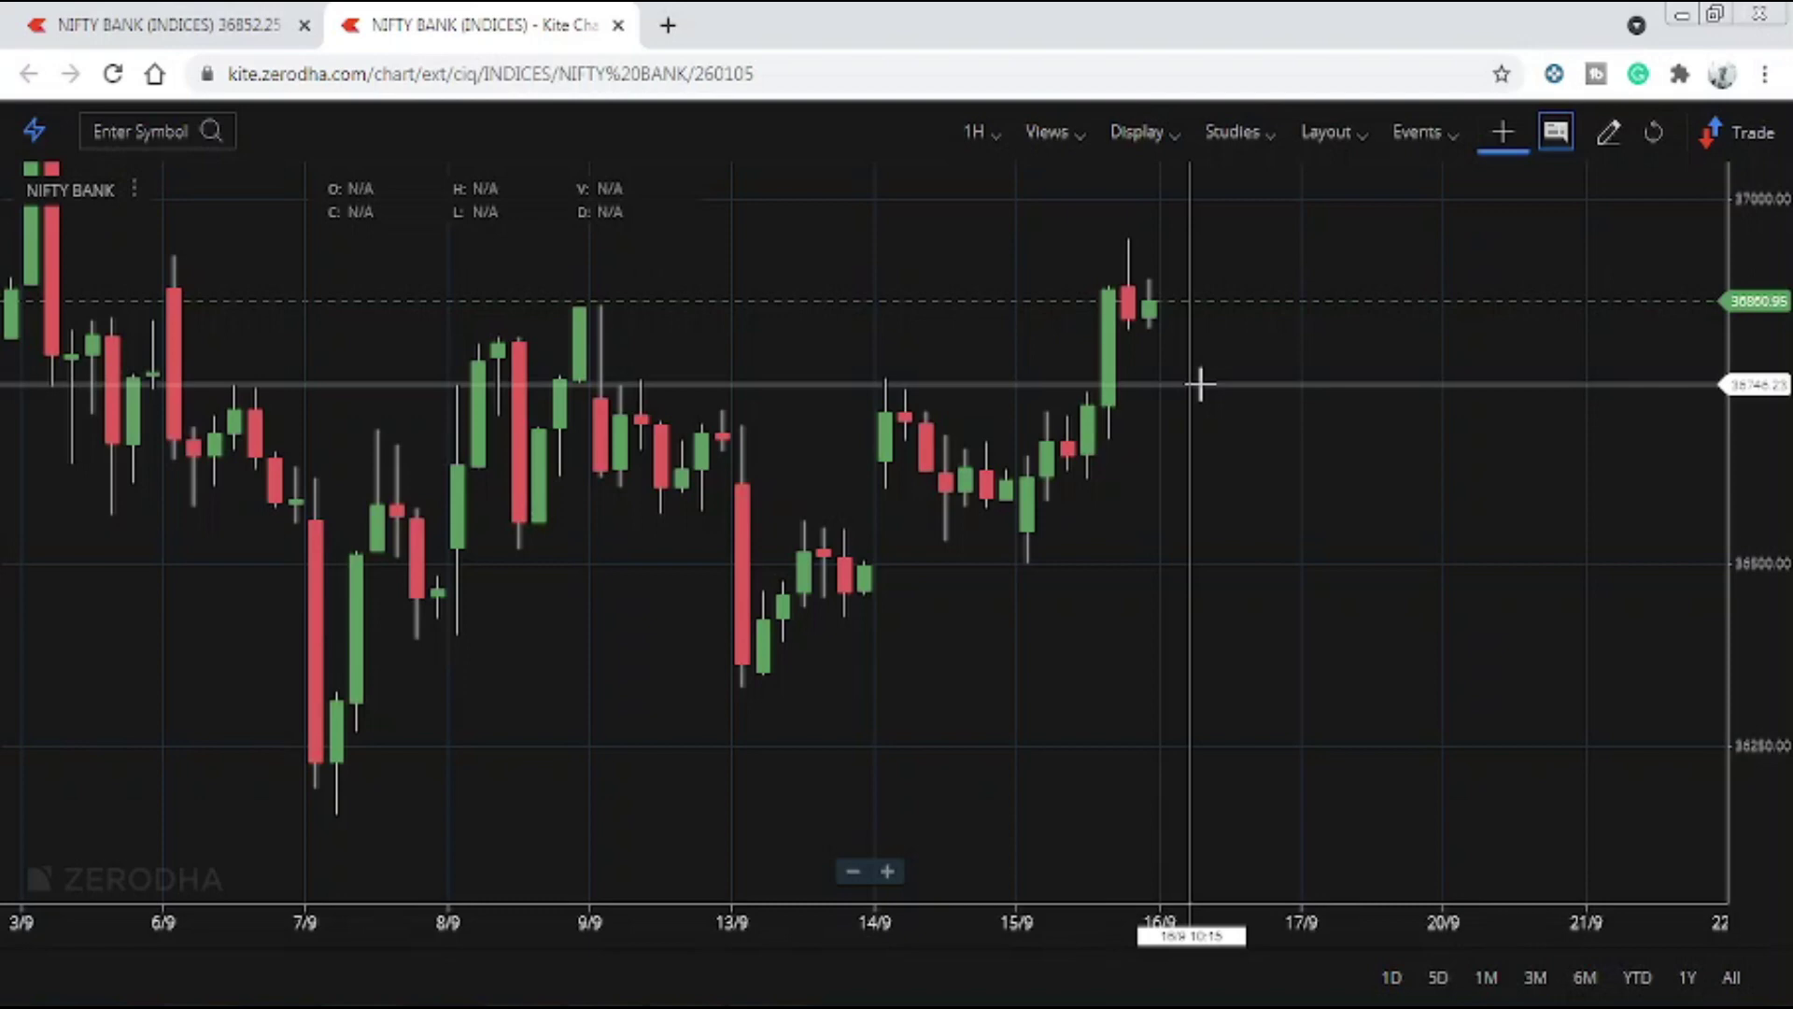
pyautogui.click(1233, 131)
pyautogui.click(1270, 217)
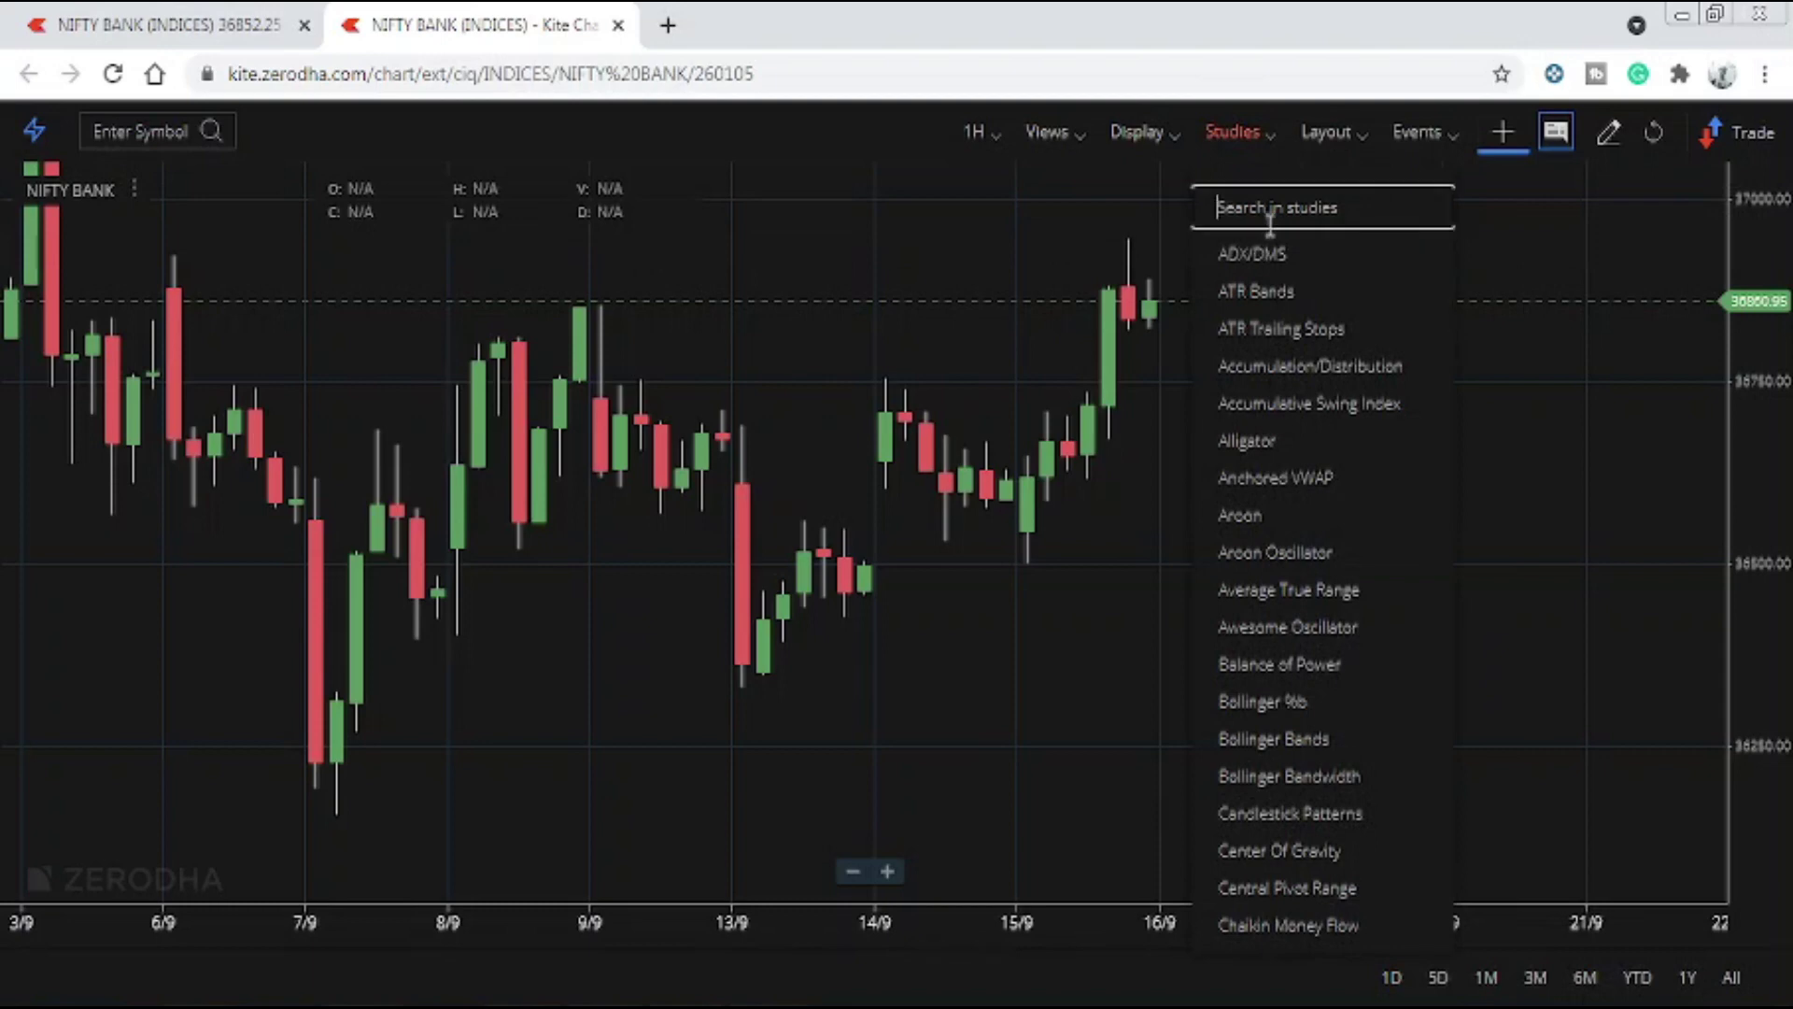
pyautogui.write('avera')
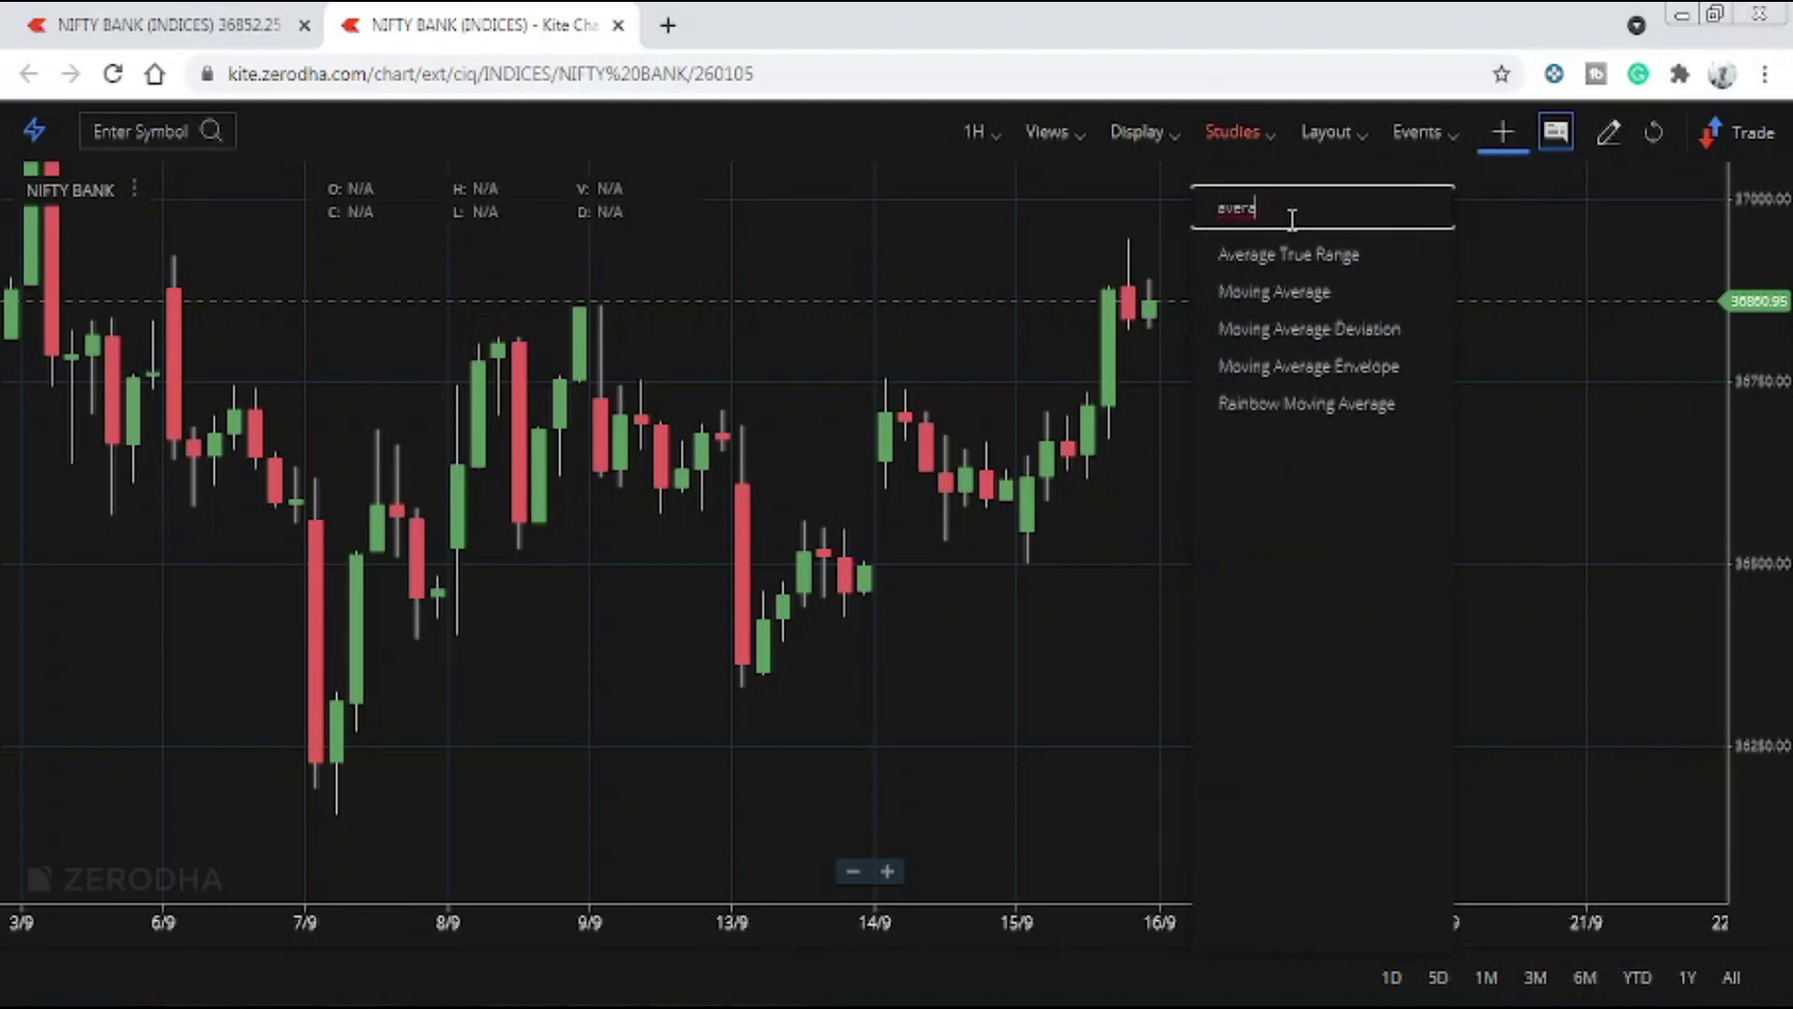
pyautogui.click(1309, 262)
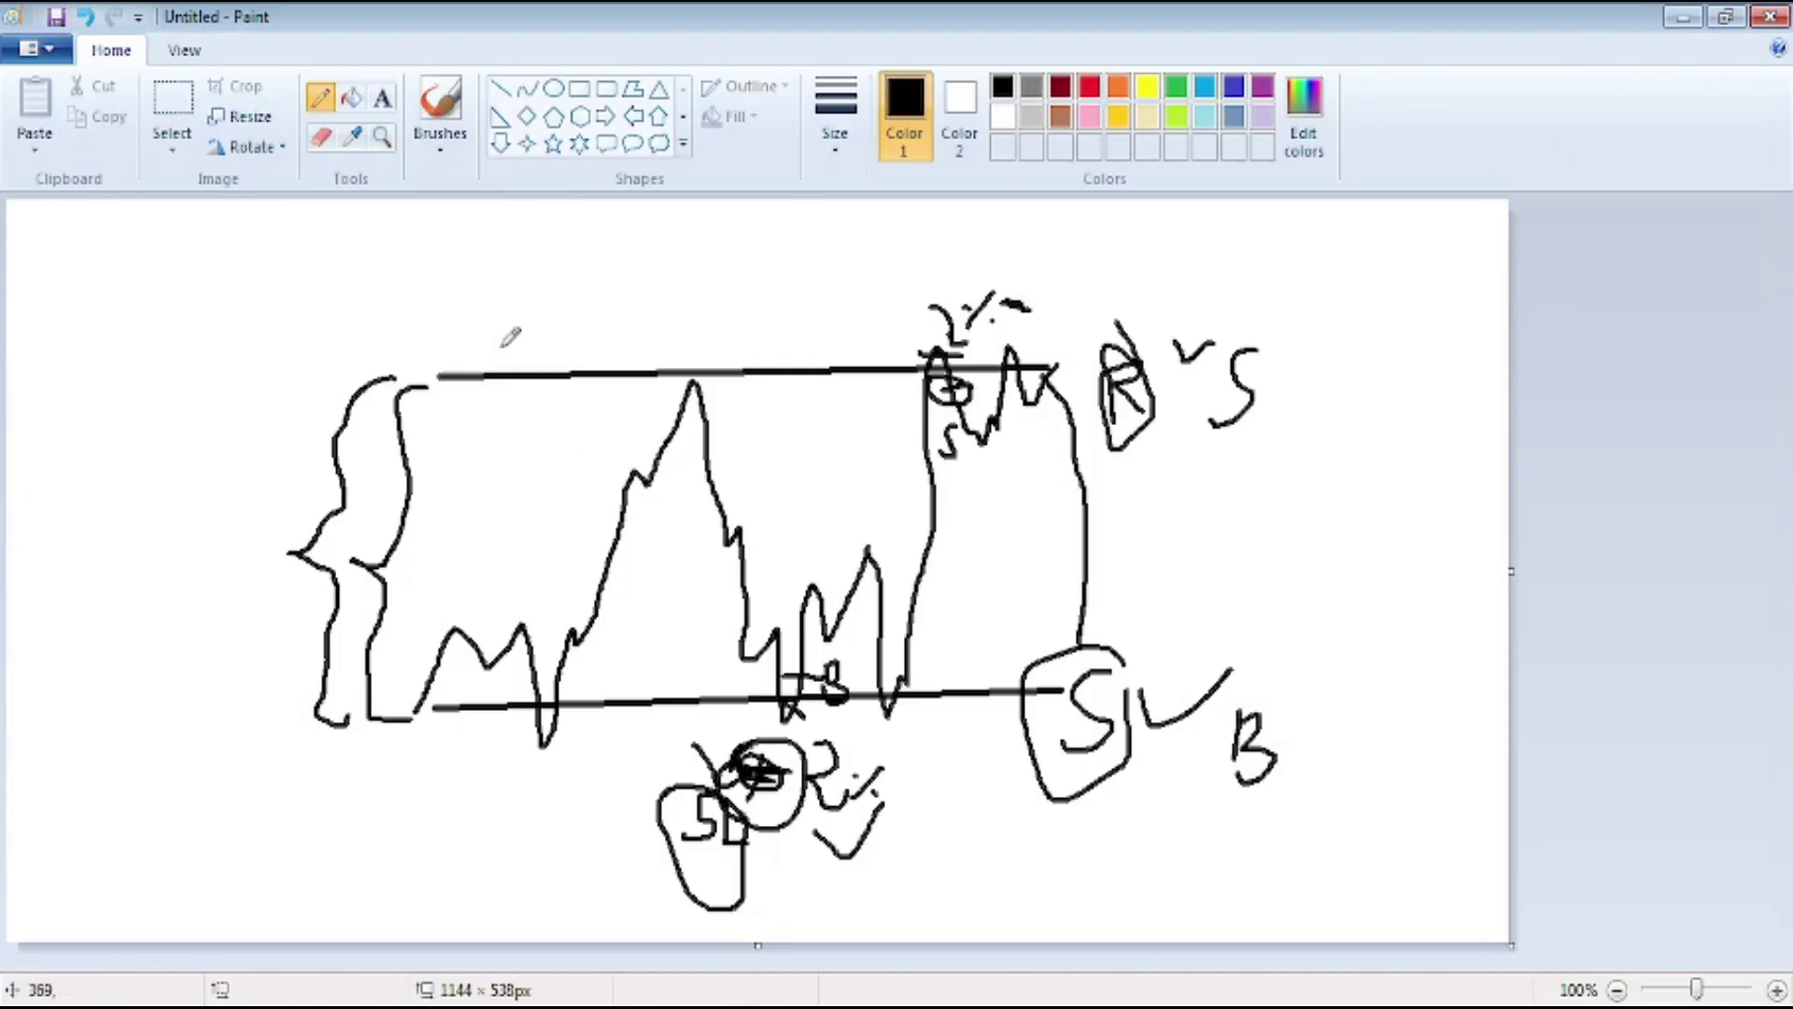
# In Paint, select the whole support and resistance sketch and delete it from the canvas.
pyautogui.click(172, 108)
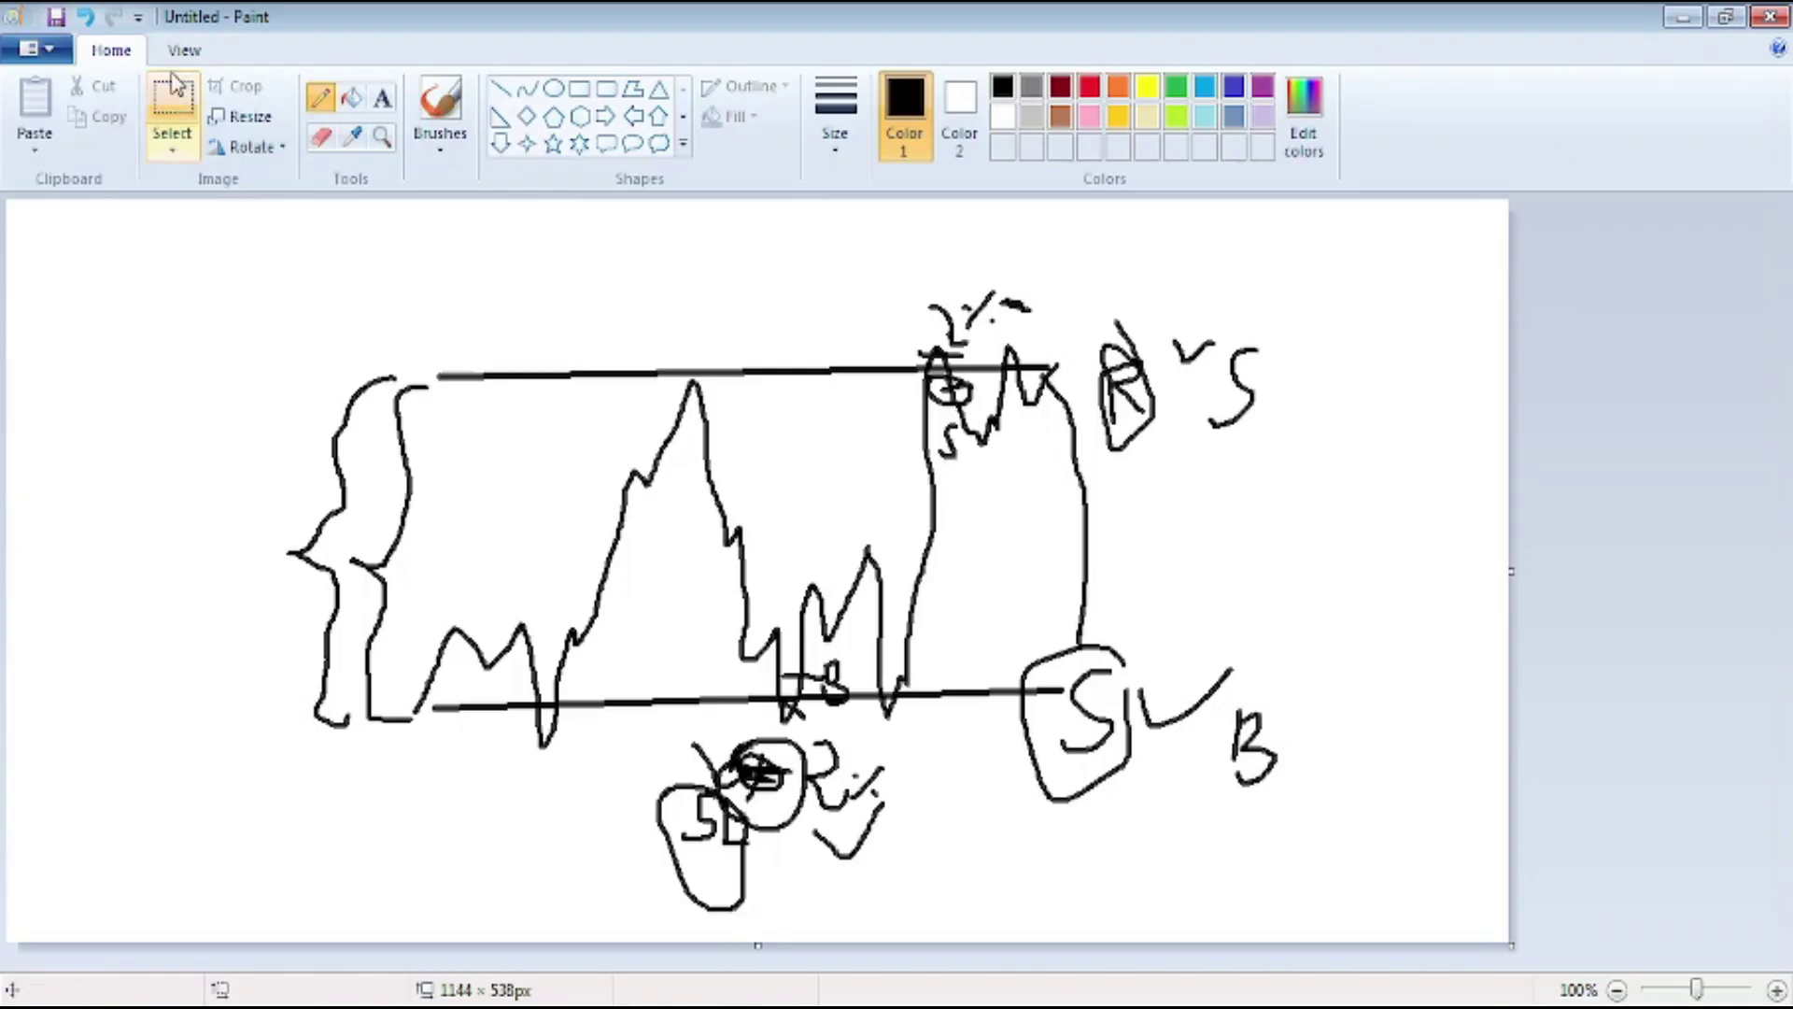
pyautogui.moveTo(120, 253)
pyautogui.mouseDown()
pyautogui.moveTo(592, 508)
pyautogui.moveTo(1499, 926)
pyautogui.moveTo(1429, 926)
pyautogui.mouseUp()
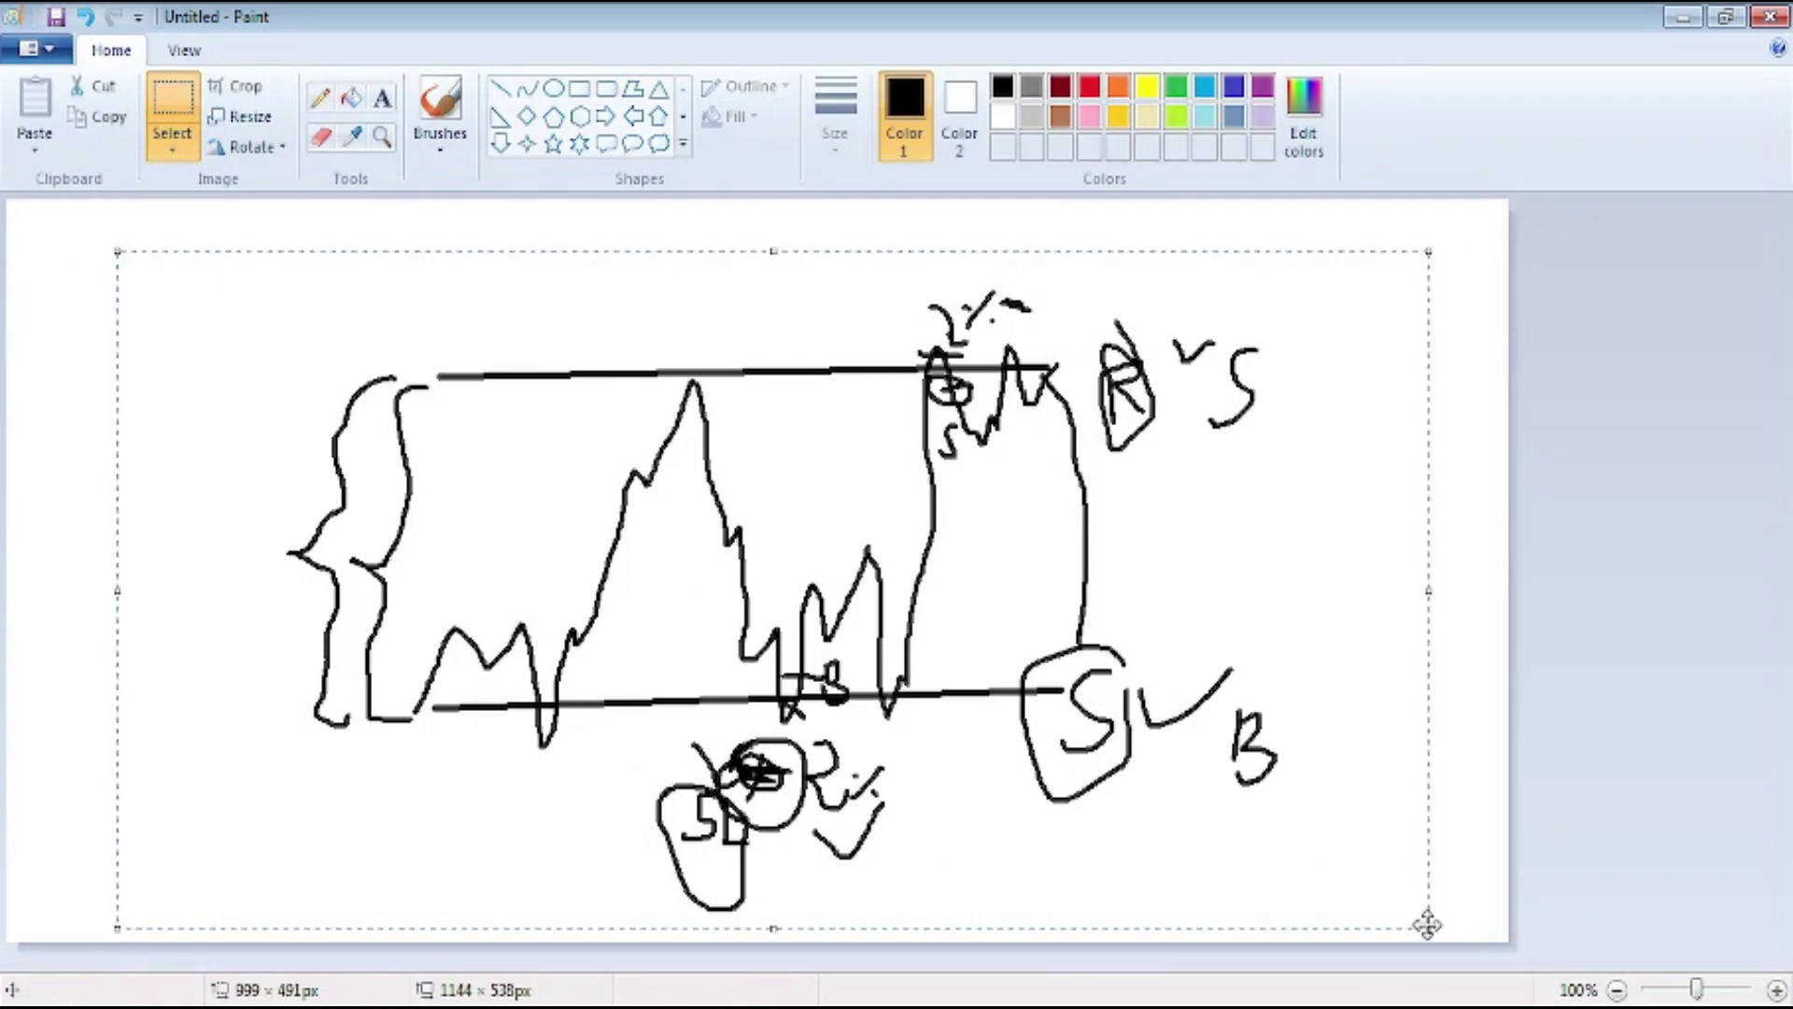
pyautogui.press('Delete')
# Handwrite "1 Hr" with the Pencil, circling the 1, on the blank canvas.
pyautogui.click(317, 97)
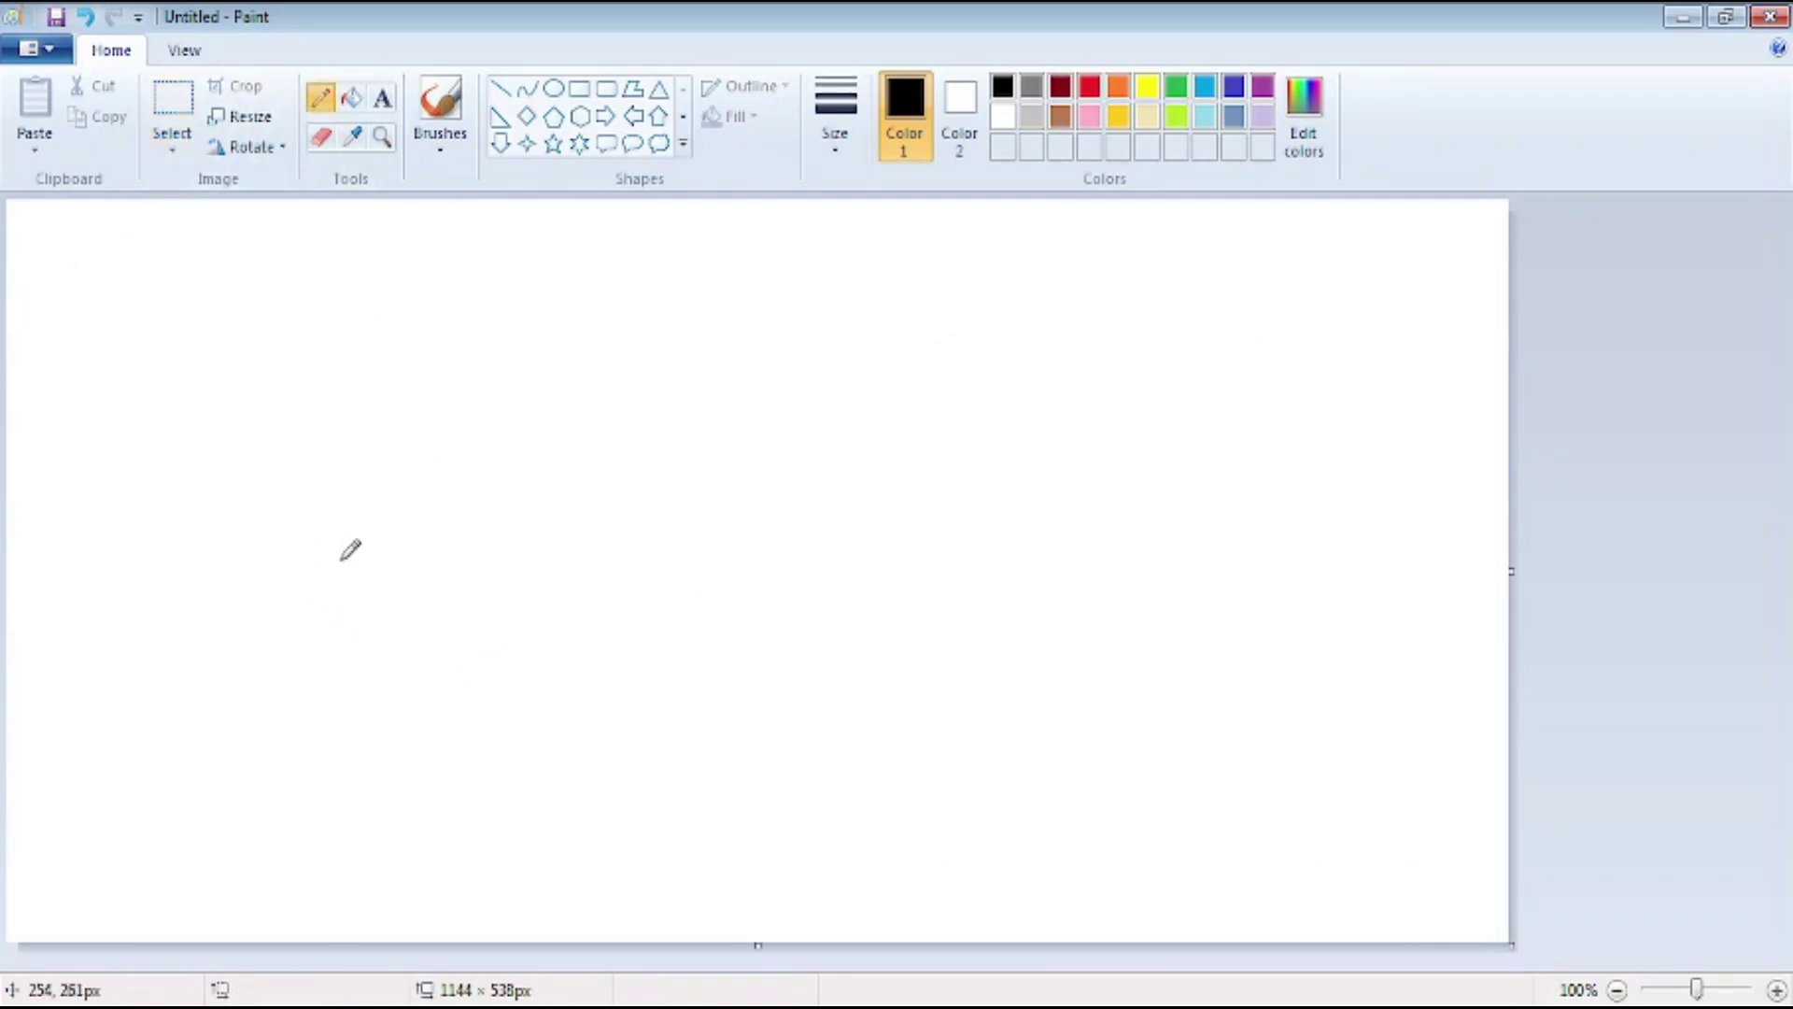
pyautogui.moveTo(309, 470); pyautogui.dragTo(320, 517)
pyautogui.moveTo(304, 454)
pyautogui.mouseDown()
pyautogui.moveTo(353, 537)
pyautogui.moveTo(325, 452)
pyautogui.moveTo(390, 472)
pyautogui.moveTo(398, 553)
pyautogui.mouseUp()
pyautogui.moveTo(392, 505)
pyautogui.mouseDown()
pyautogui.moveTo(422, 490)
pyautogui.moveTo(446, 532)
pyautogui.mouseUp()
pyautogui.moveTo(464, 467)
pyautogui.mouseDown()
pyautogui.moveTo(467, 506)
pyautogui.moveTo(492, 450)
pyautogui.mouseUp()
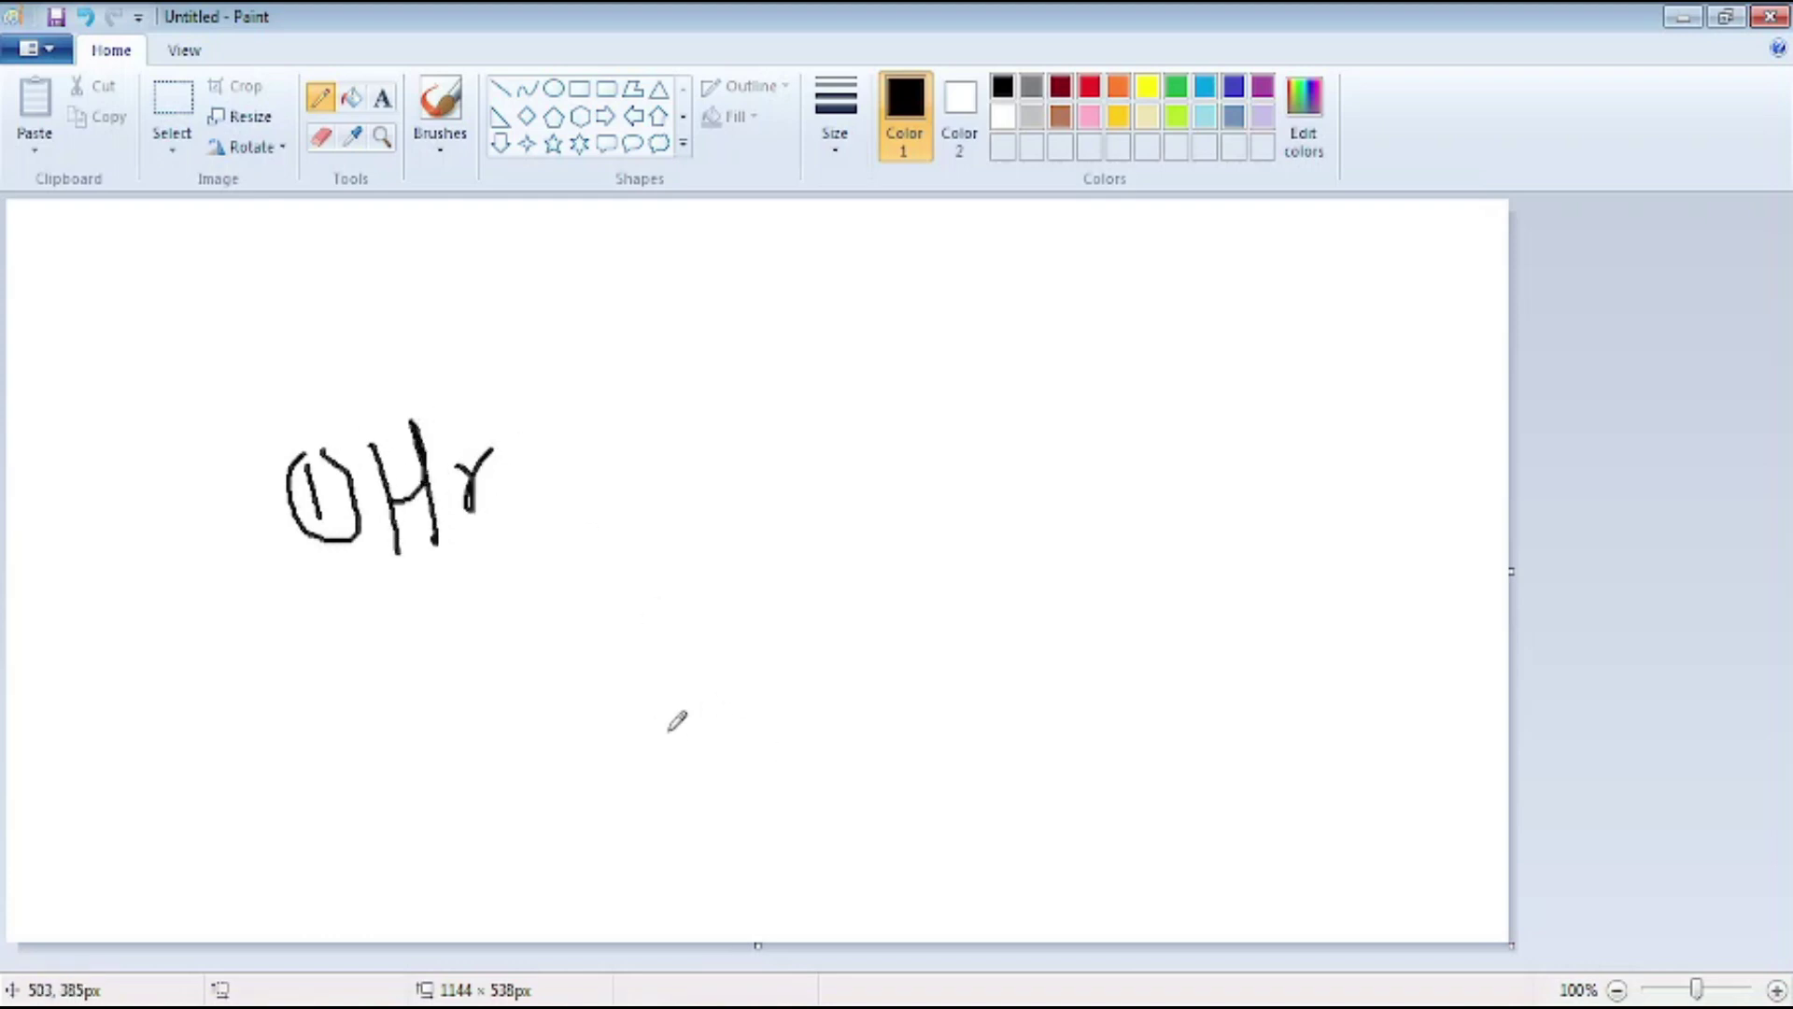
# Sketch a price path from 10 up to 15 and down to -5, with a connecting line and the number 15 beside it.
pyautogui.moveTo(762, 760)
pyautogui.mouseDown()
pyautogui.moveTo(763, 790)
pyautogui.moveTo(801, 801)
pyautogui.moveTo(817, 773)
pyautogui.moveTo(845, 465)
pyautogui.moveTo(867, 508)
pyautogui.moveTo(920, 455)
pyautogui.mouseUp()
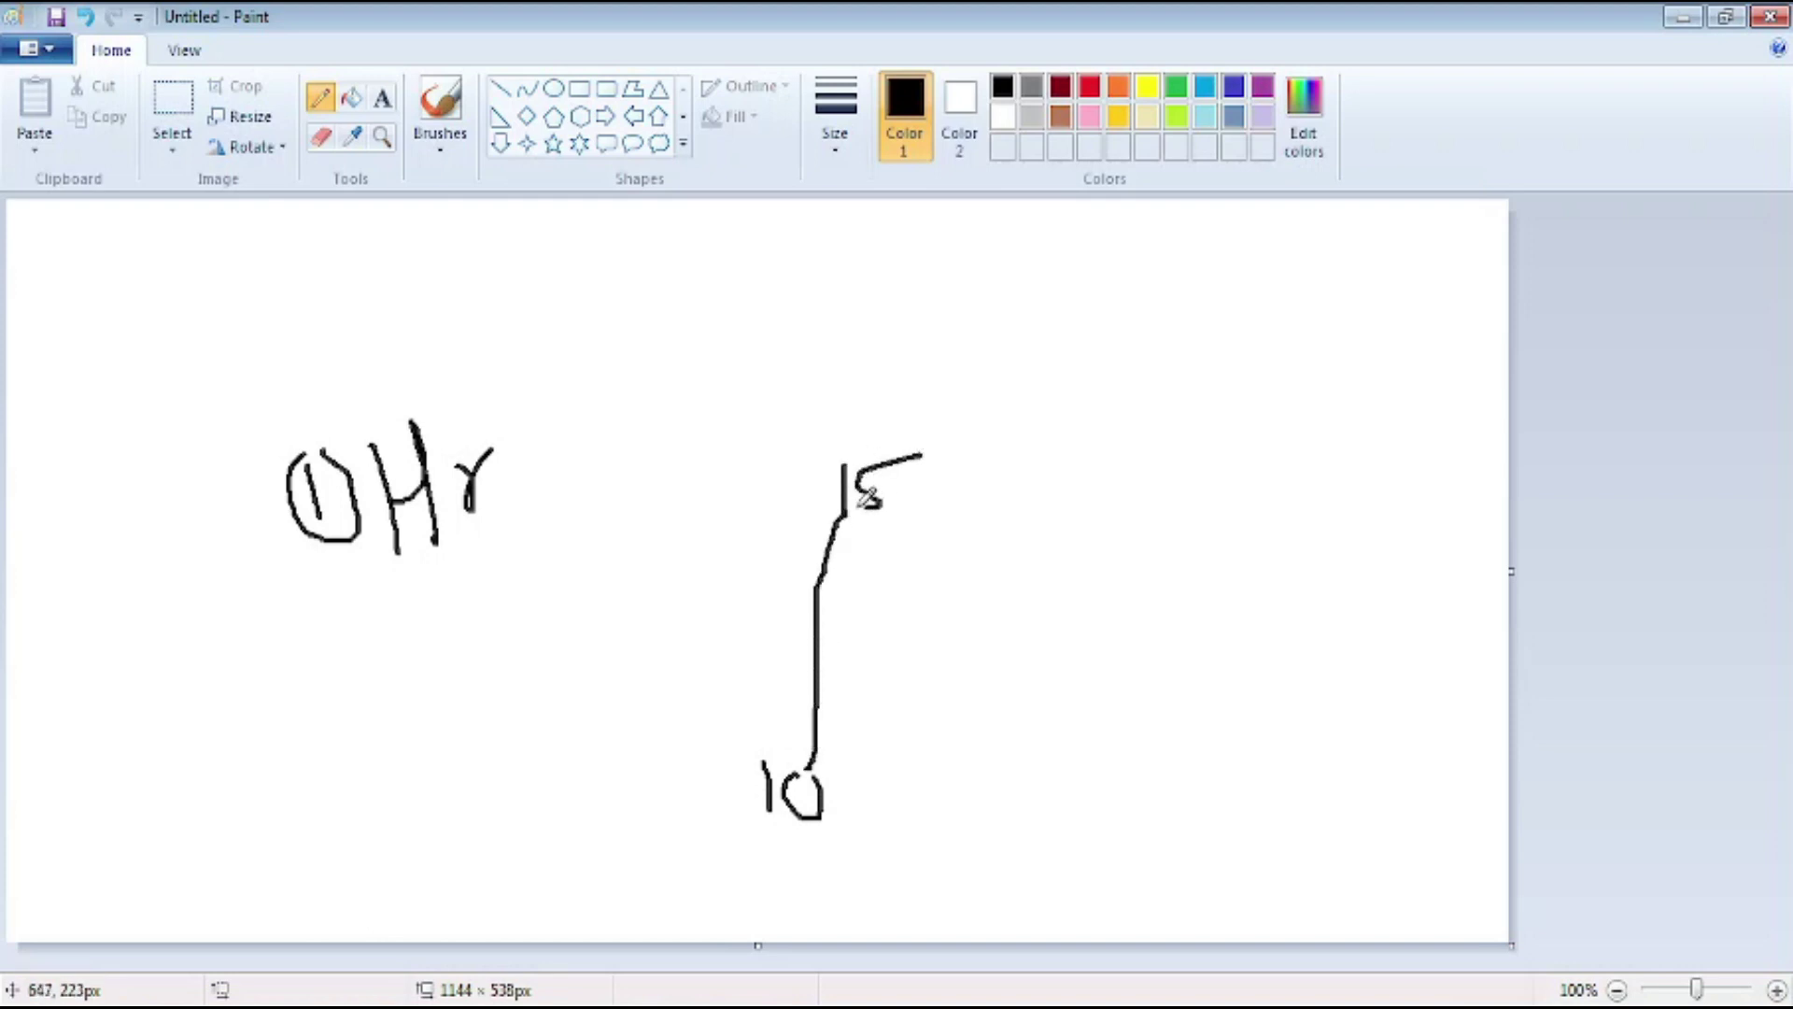
pyautogui.moveTo(845, 515)
pyautogui.mouseDown()
pyautogui.moveTo(938, 742)
pyautogui.moveTo(954, 902)
pyautogui.moveTo(931, 919)
pyautogui.mouseUp()
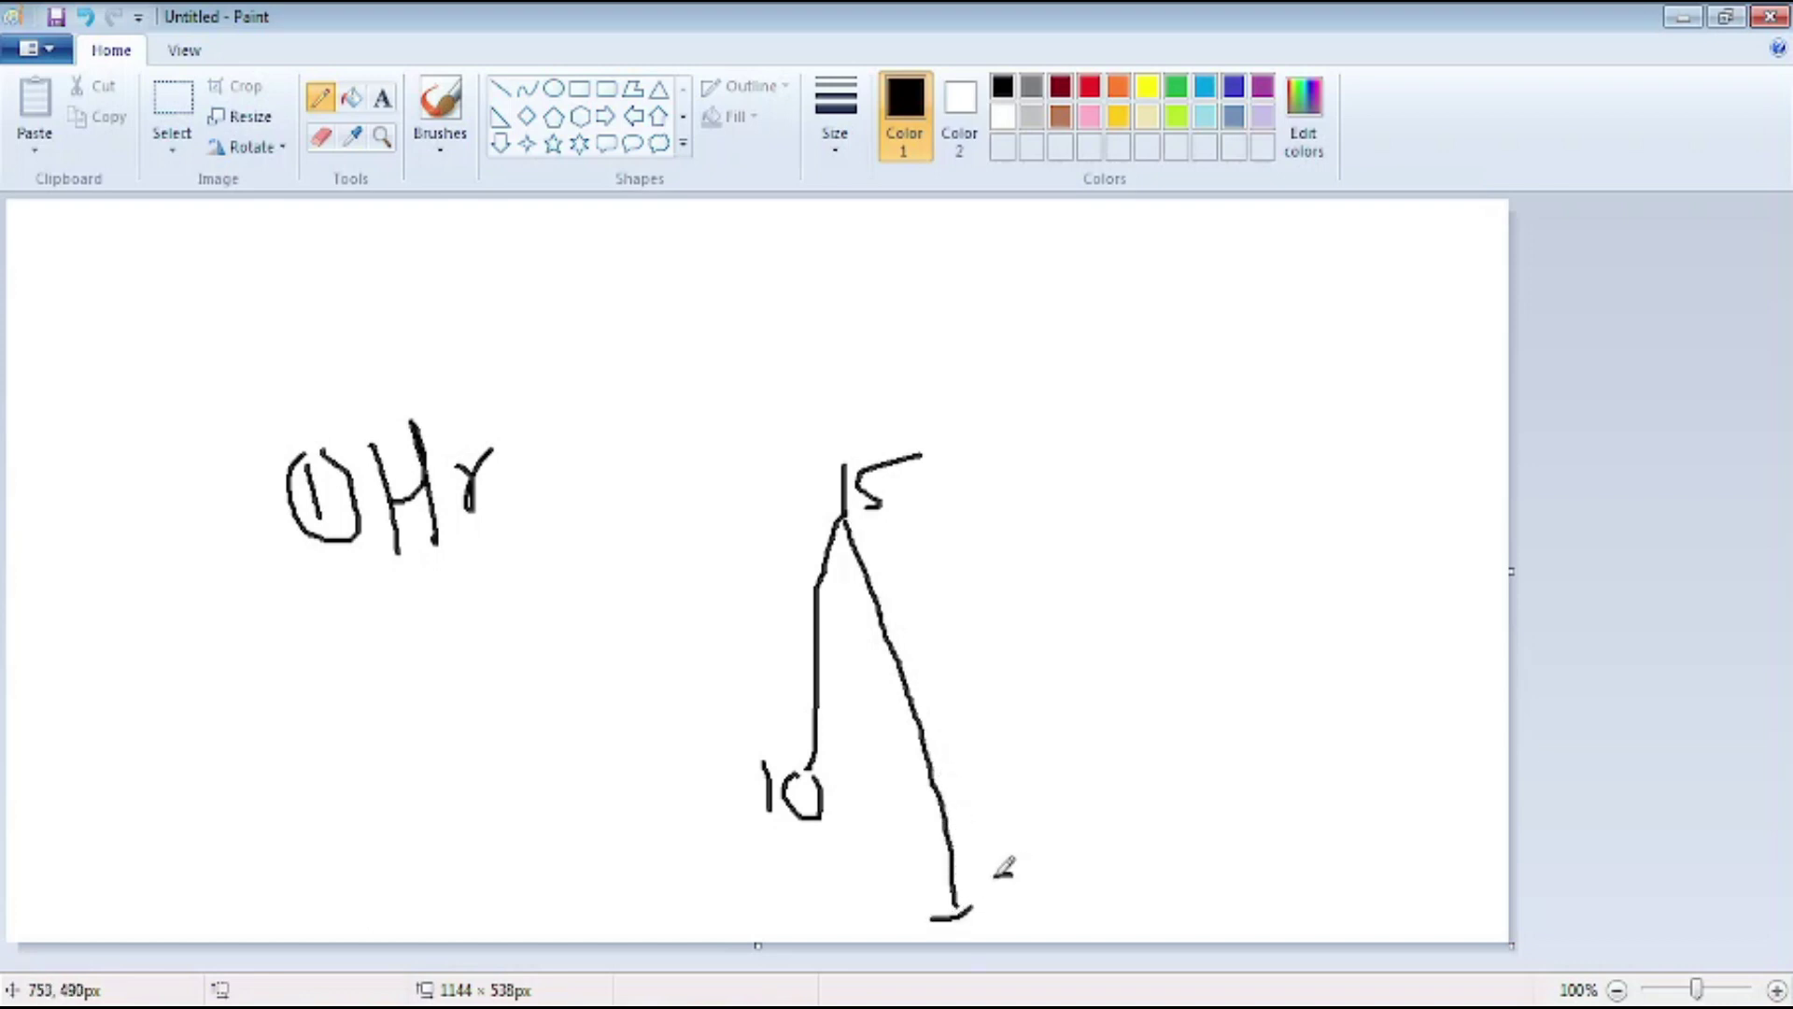
pyautogui.moveTo(1010, 874)
pyautogui.mouseDown()
pyautogui.moveTo(1003, 908)
pyautogui.moveTo(1012, 864)
pyautogui.moveTo(1036, 868)
pyautogui.mouseUp()
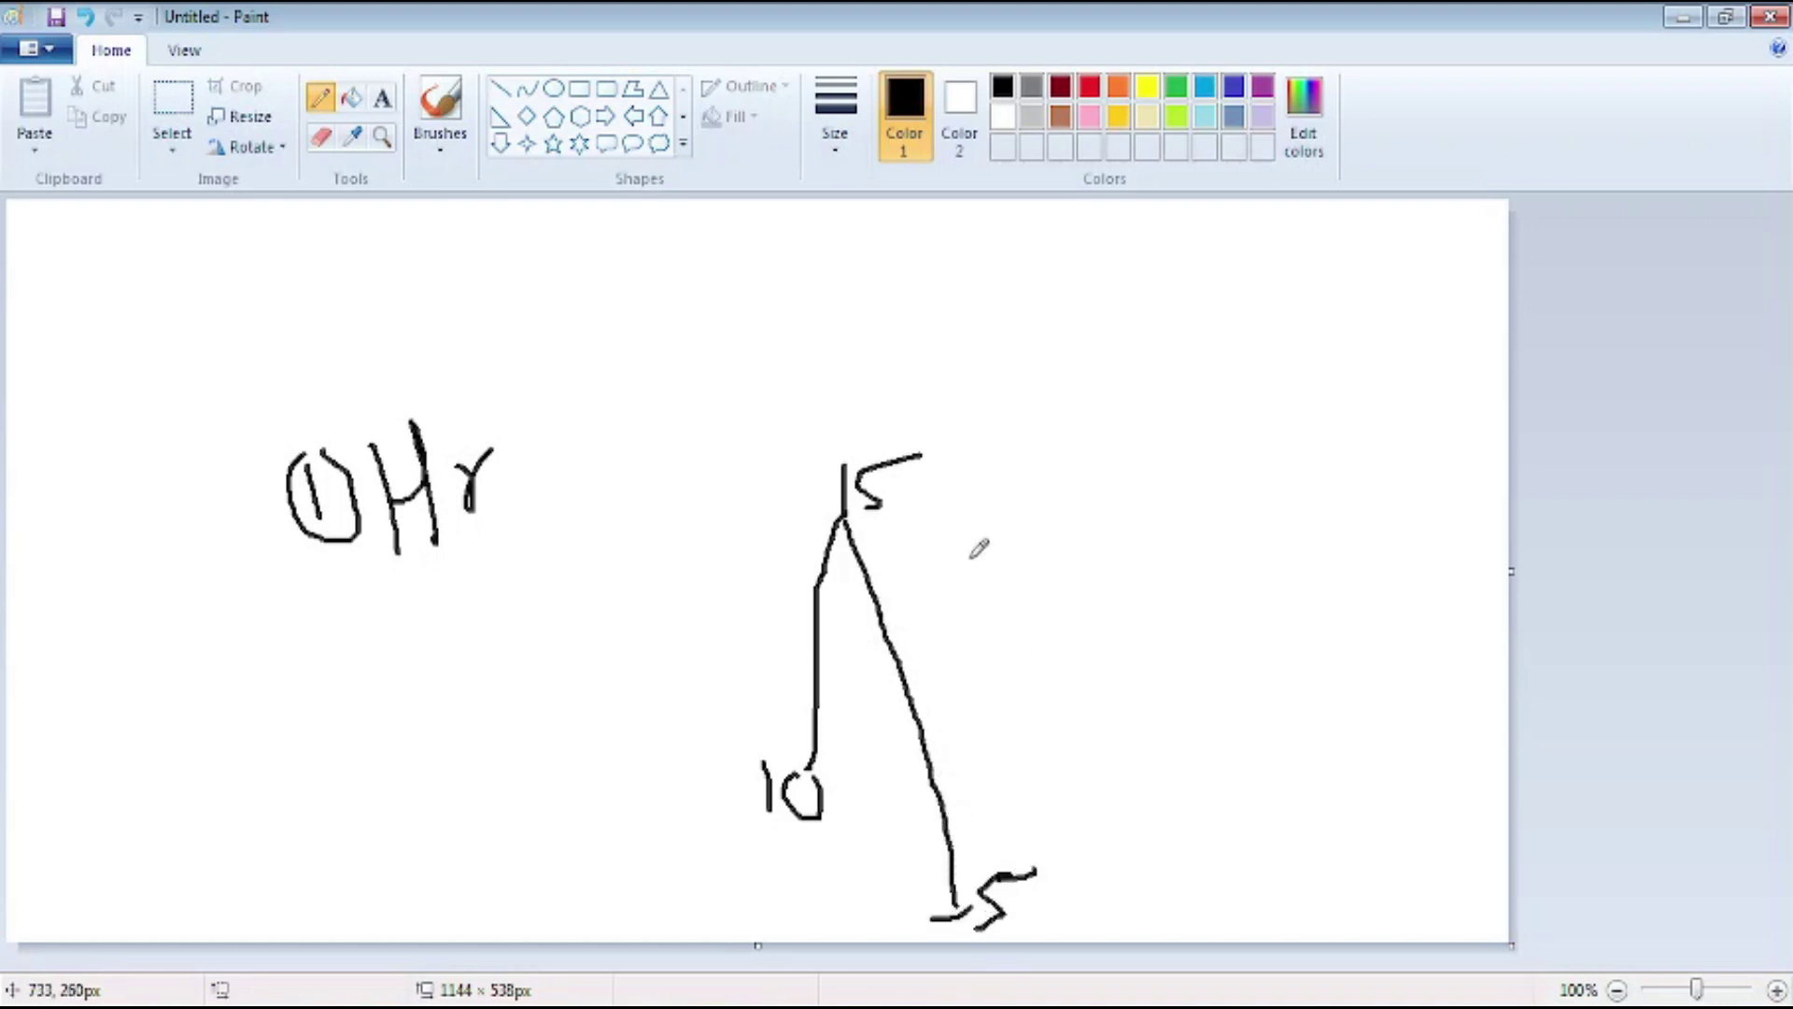
pyautogui.moveTo(585, 435)
pyautogui.mouseDown()
pyautogui.moveTo(590, 528)
pyautogui.moveTo(934, 441)
pyautogui.mouseUp()
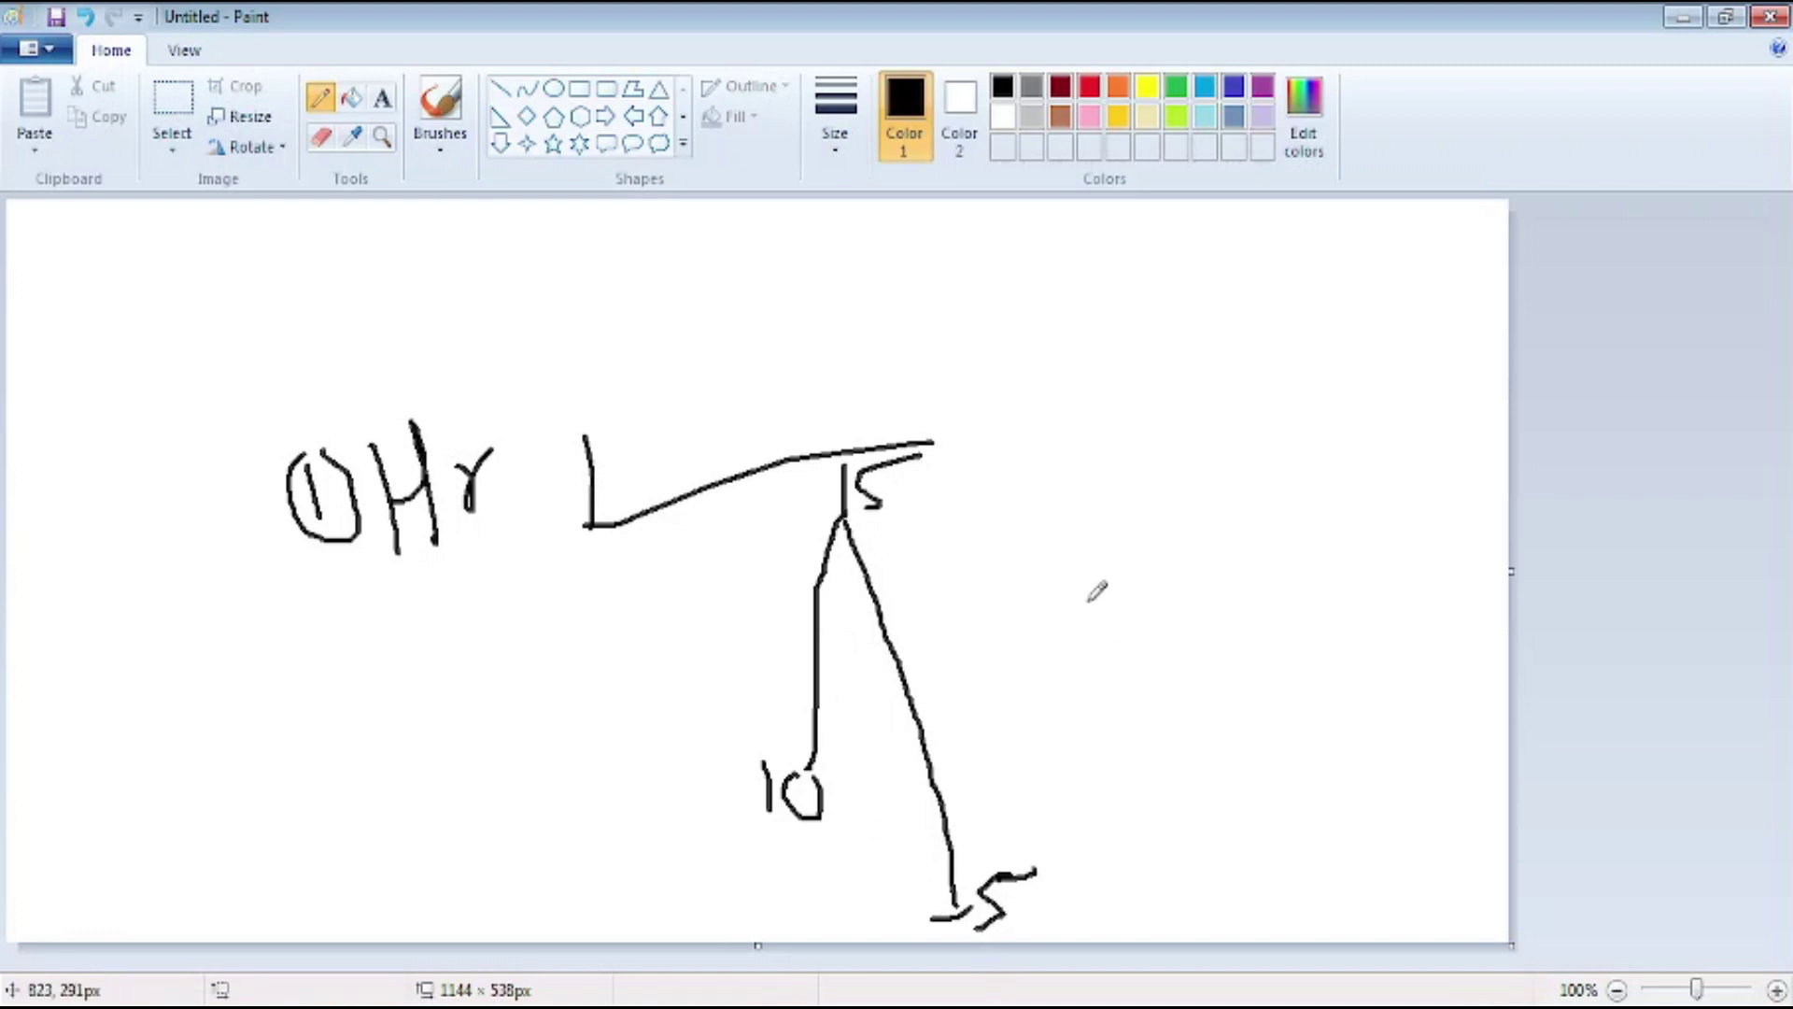
pyautogui.moveTo(1084, 592); pyautogui.dragTo(1104, 718)
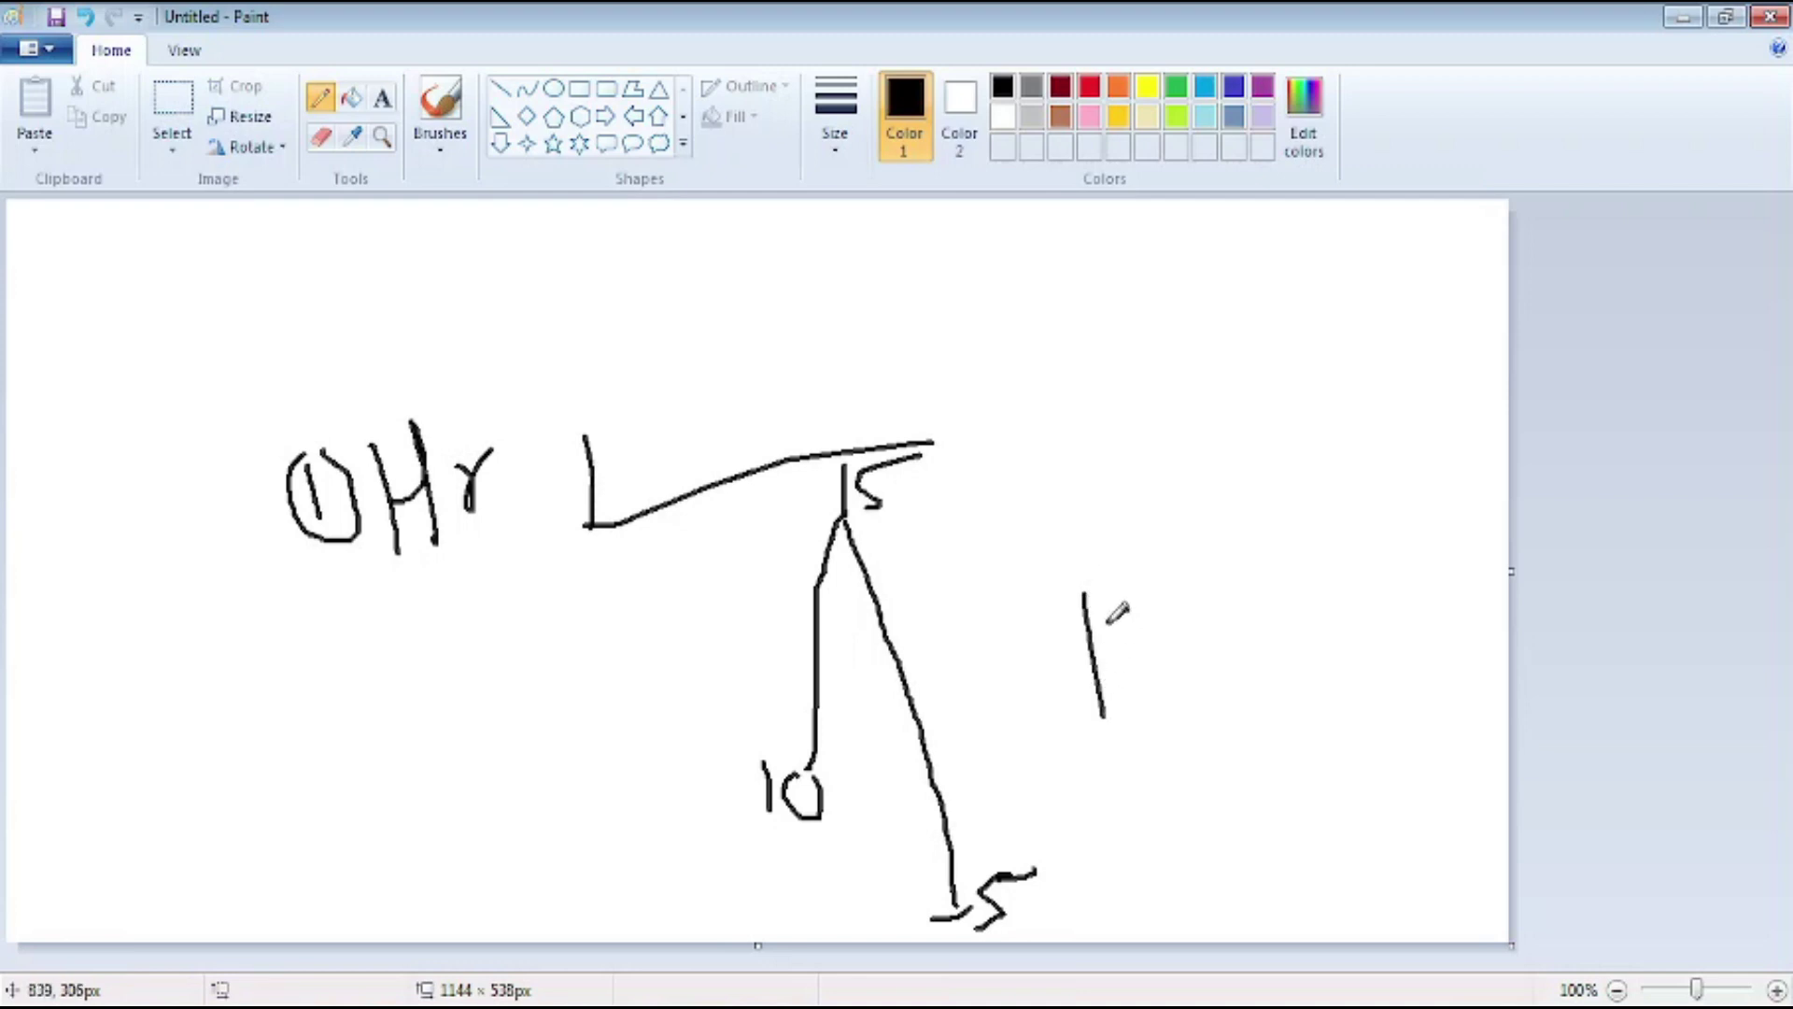
pyautogui.moveTo(1128, 609)
pyautogui.mouseDown()
pyautogui.moveTo(1169, 665)
pyautogui.moveTo(1135, 696)
pyautogui.mouseUp()
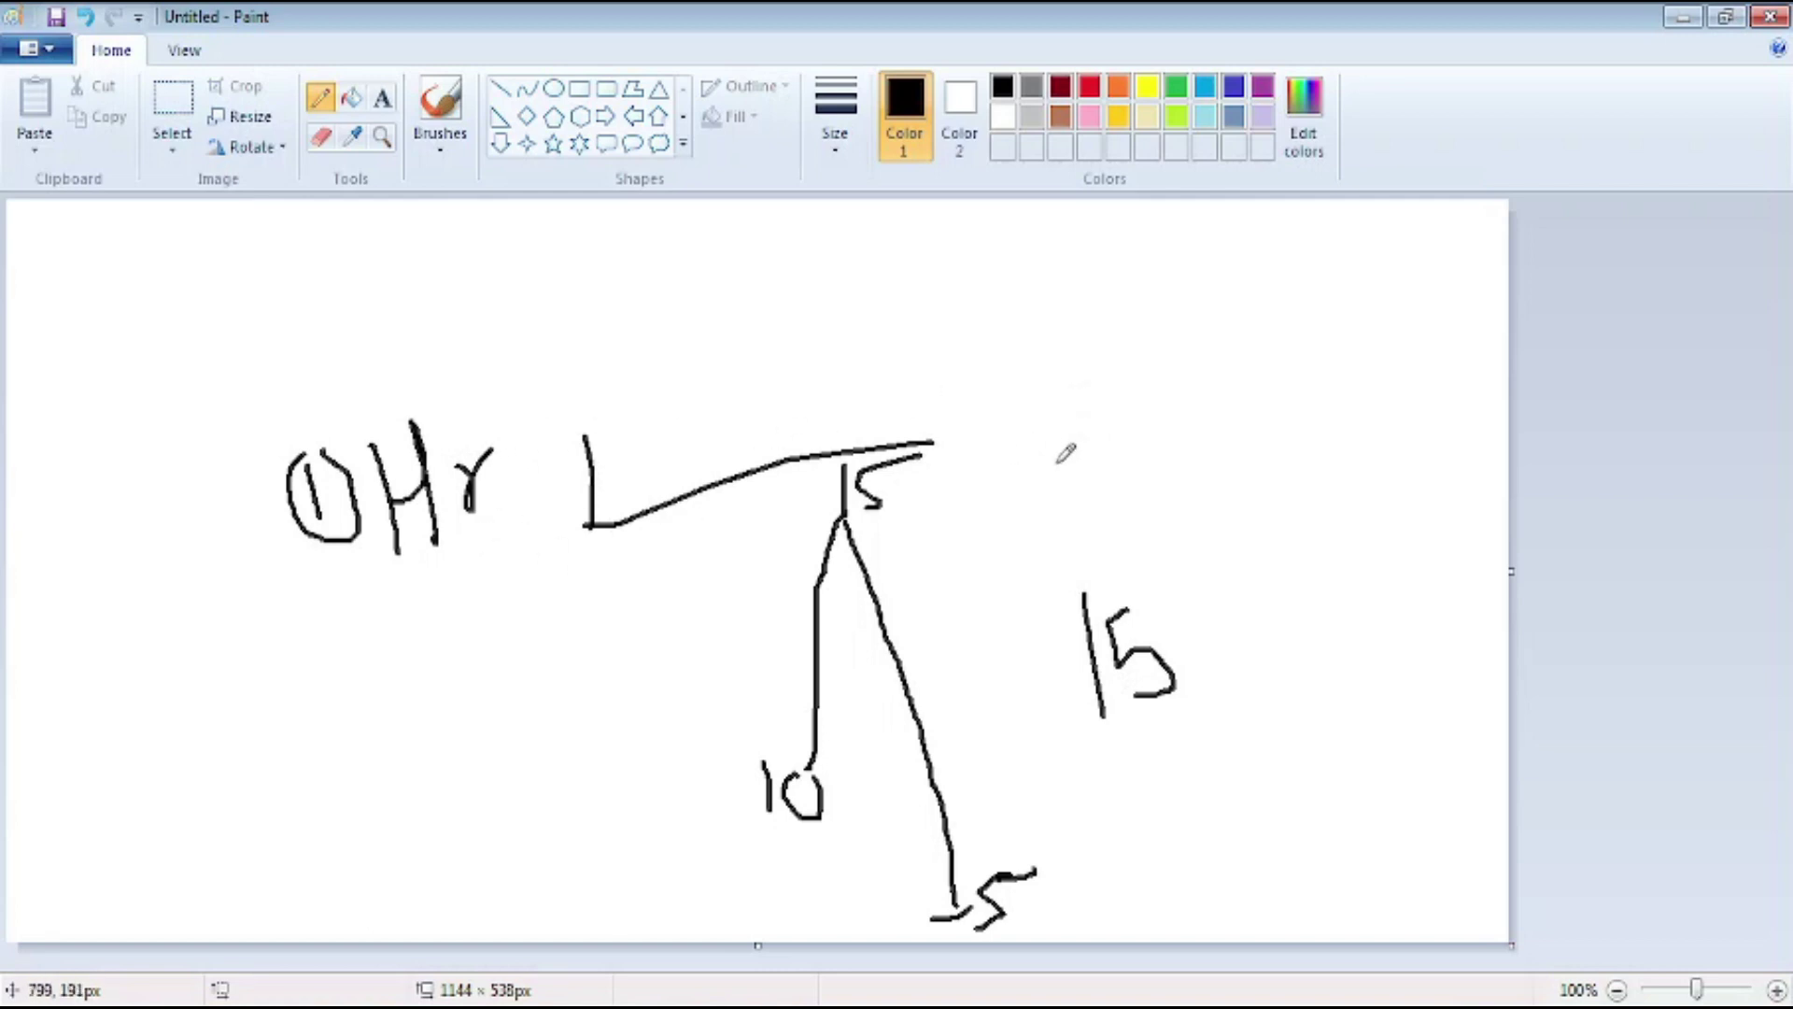
# Select the price path and its numbers and delete them, keeping only the "1 Hr" note.
pyautogui.click(173, 103)
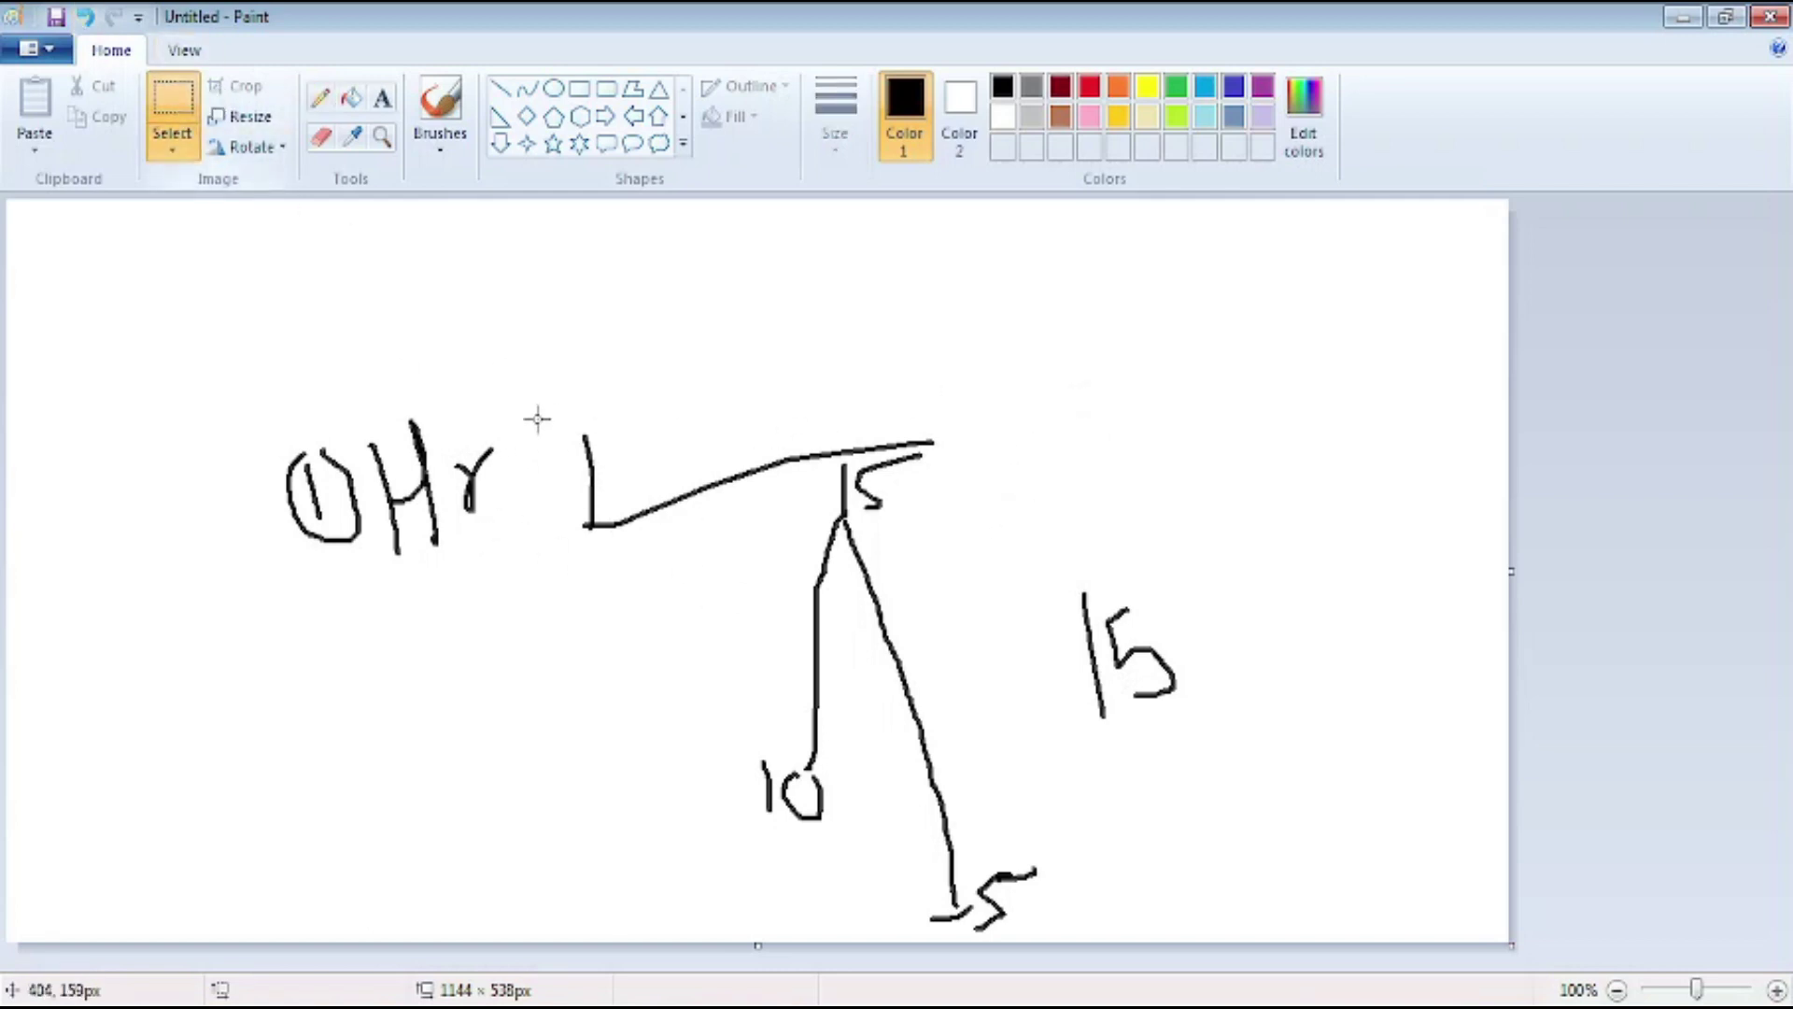
pyautogui.moveTo(532, 391)
pyautogui.mouseDown()
pyautogui.moveTo(832, 653)
pyautogui.moveTo(1267, 944)
pyautogui.mouseUp()
pyautogui.press('Delete')
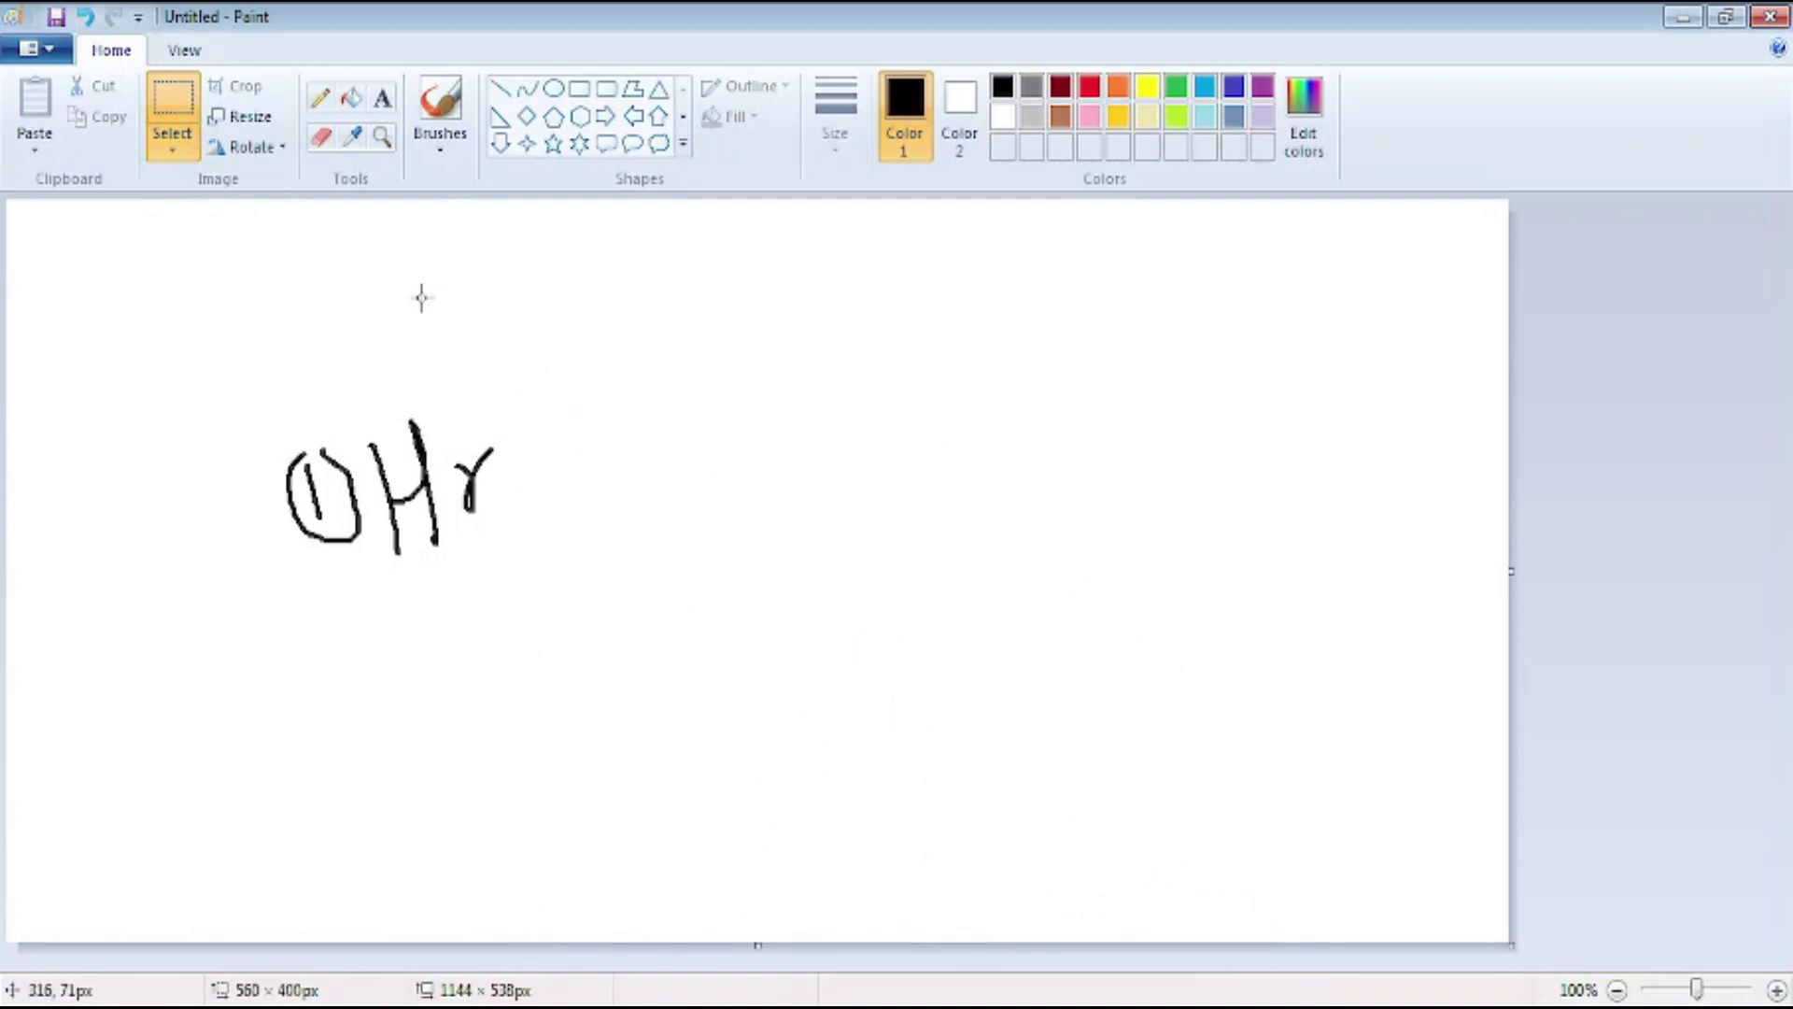
# Sketch a rising price path labelled 5, 10 and 30, with "1Hr" above the circled note and a double-underlined 25 beside the path.
pyautogui.click(320, 97)
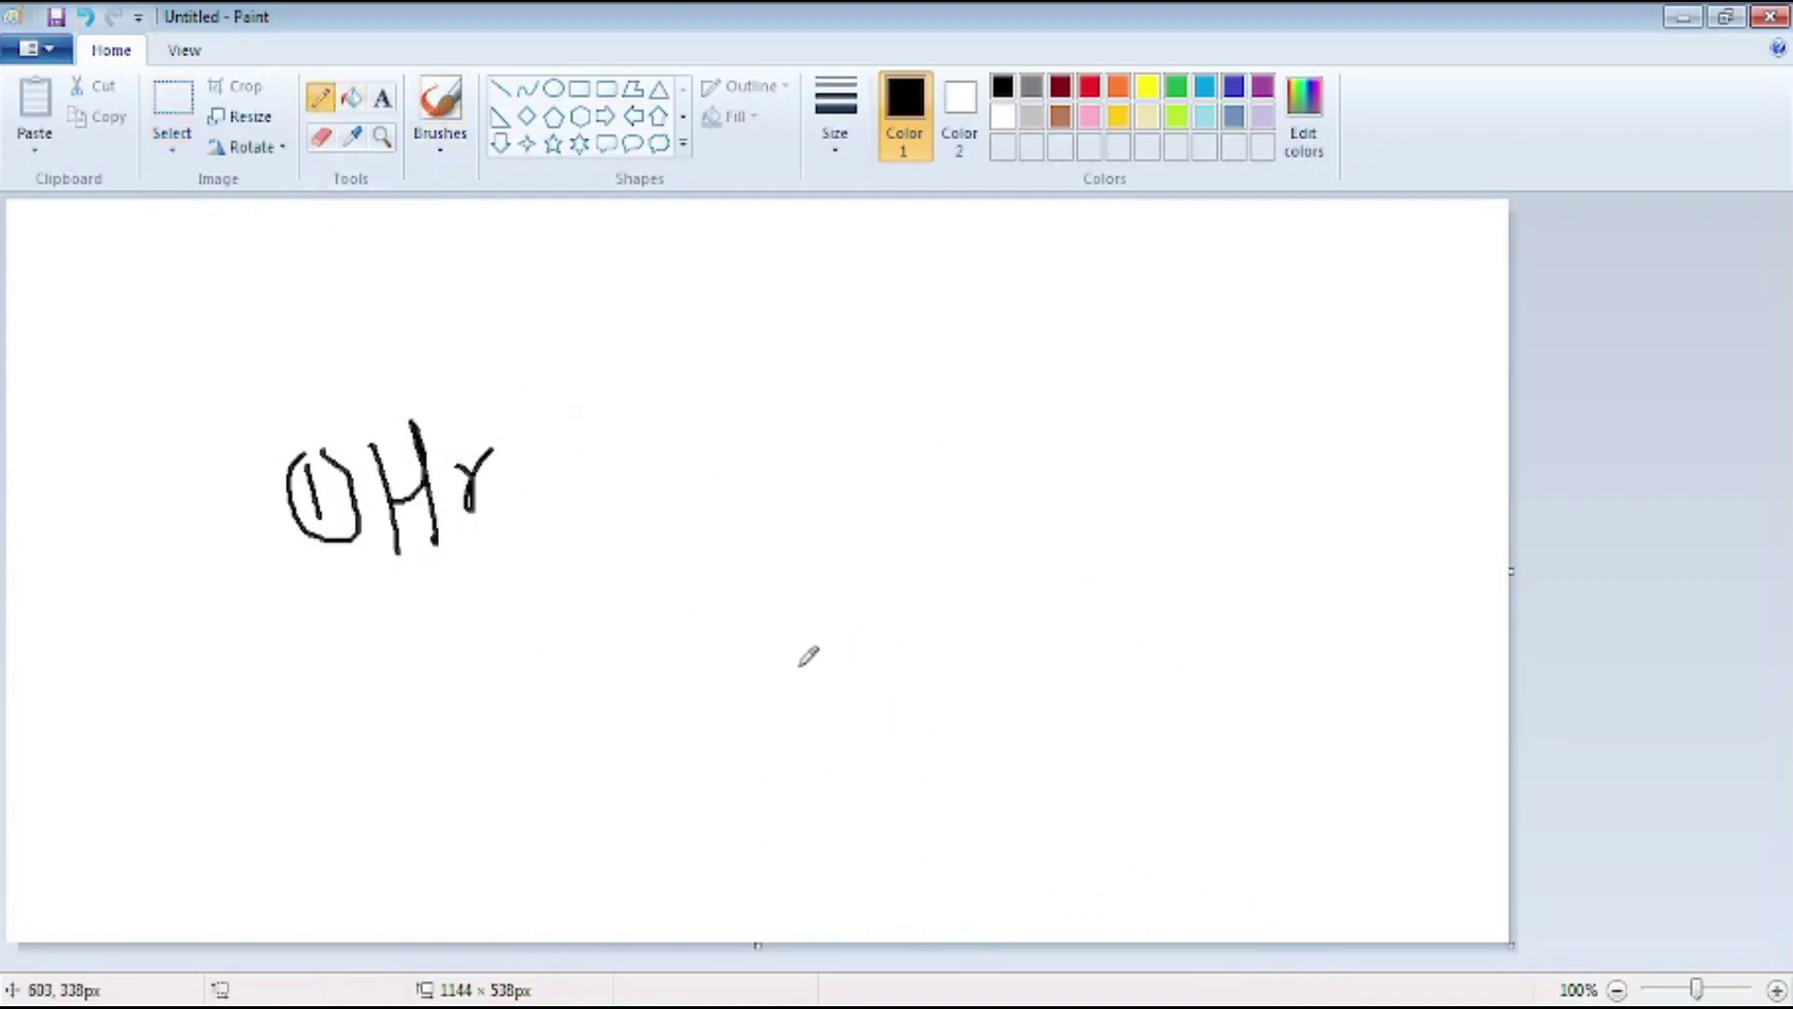
pyautogui.moveTo(806, 638)
pyautogui.mouseDown()
pyautogui.moveTo(775, 641)
pyautogui.moveTo(795, 665)
pyautogui.moveTo(763, 705)
pyautogui.moveTo(855, 479)
pyautogui.moveTo(877, 519)
pyautogui.mouseUp()
pyautogui.moveTo(878, 455)
pyautogui.mouseDown()
pyautogui.moveTo(910, 476)
pyautogui.moveTo(882, 498)
pyautogui.moveTo(901, 389)
pyautogui.moveTo(939, 319)
pyautogui.moveTo(971, 284)
pyautogui.moveTo(980, 344)
pyautogui.moveTo(950, 360)
pyautogui.moveTo(1000, 336)
pyautogui.moveTo(1002, 316)
pyautogui.mouseUp()
pyautogui.moveTo(500, 334)
pyautogui.mouseDown()
pyautogui.moveTo(532, 394)
pyautogui.moveTo(562, 352)
pyautogui.moveTo(605, 378)
pyautogui.moveTo(609, 347)
pyautogui.moveTo(612, 378)
pyautogui.mouseUp()
pyautogui.moveTo(609, 360); pyautogui.dragTo(631, 323)
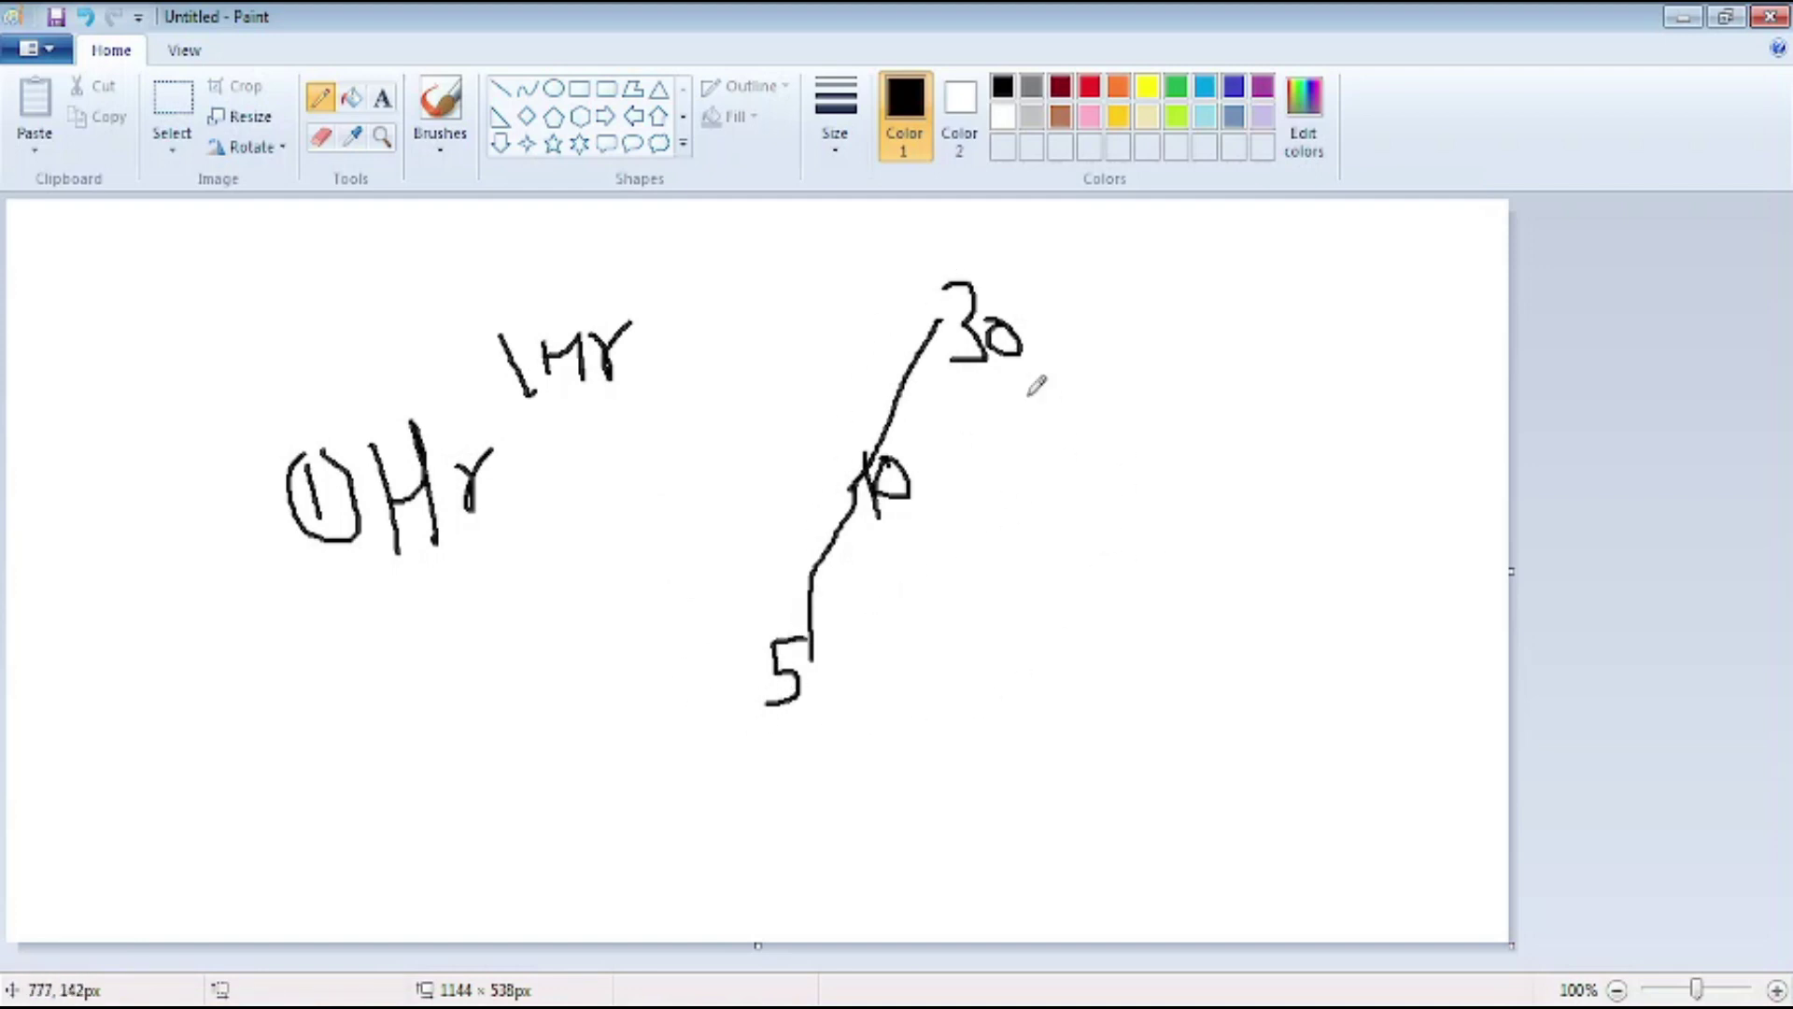
pyautogui.moveTo(1001, 471)
pyautogui.mouseDown()
pyautogui.moveTo(1035, 494)
pyautogui.moveTo(1009, 531)
pyautogui.moveTo(1038, 565)
pyautogui.mouseUp()
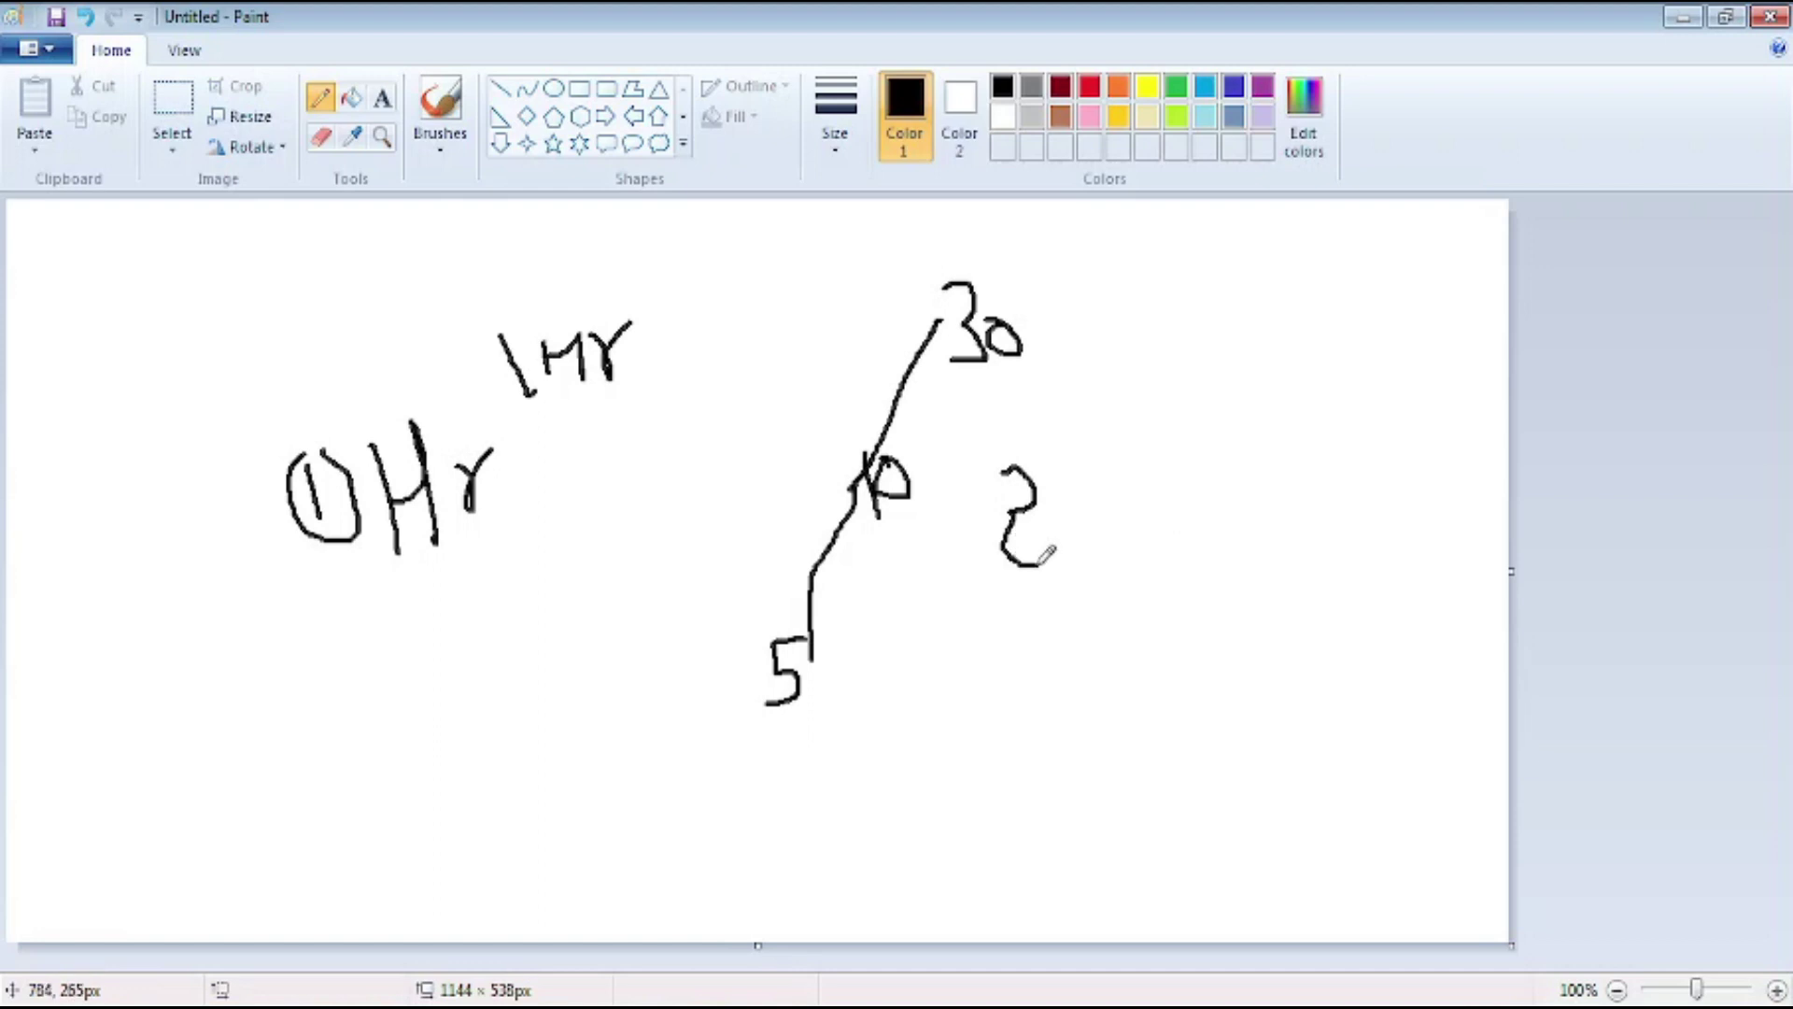
pyautogui.moveTo(1092, 483)
pyautogui.mouseDown()
pyautogui.moveTo(1048, 473)
pyautogui.moveTo(1062, 613)
pyautogui.mouseUp()
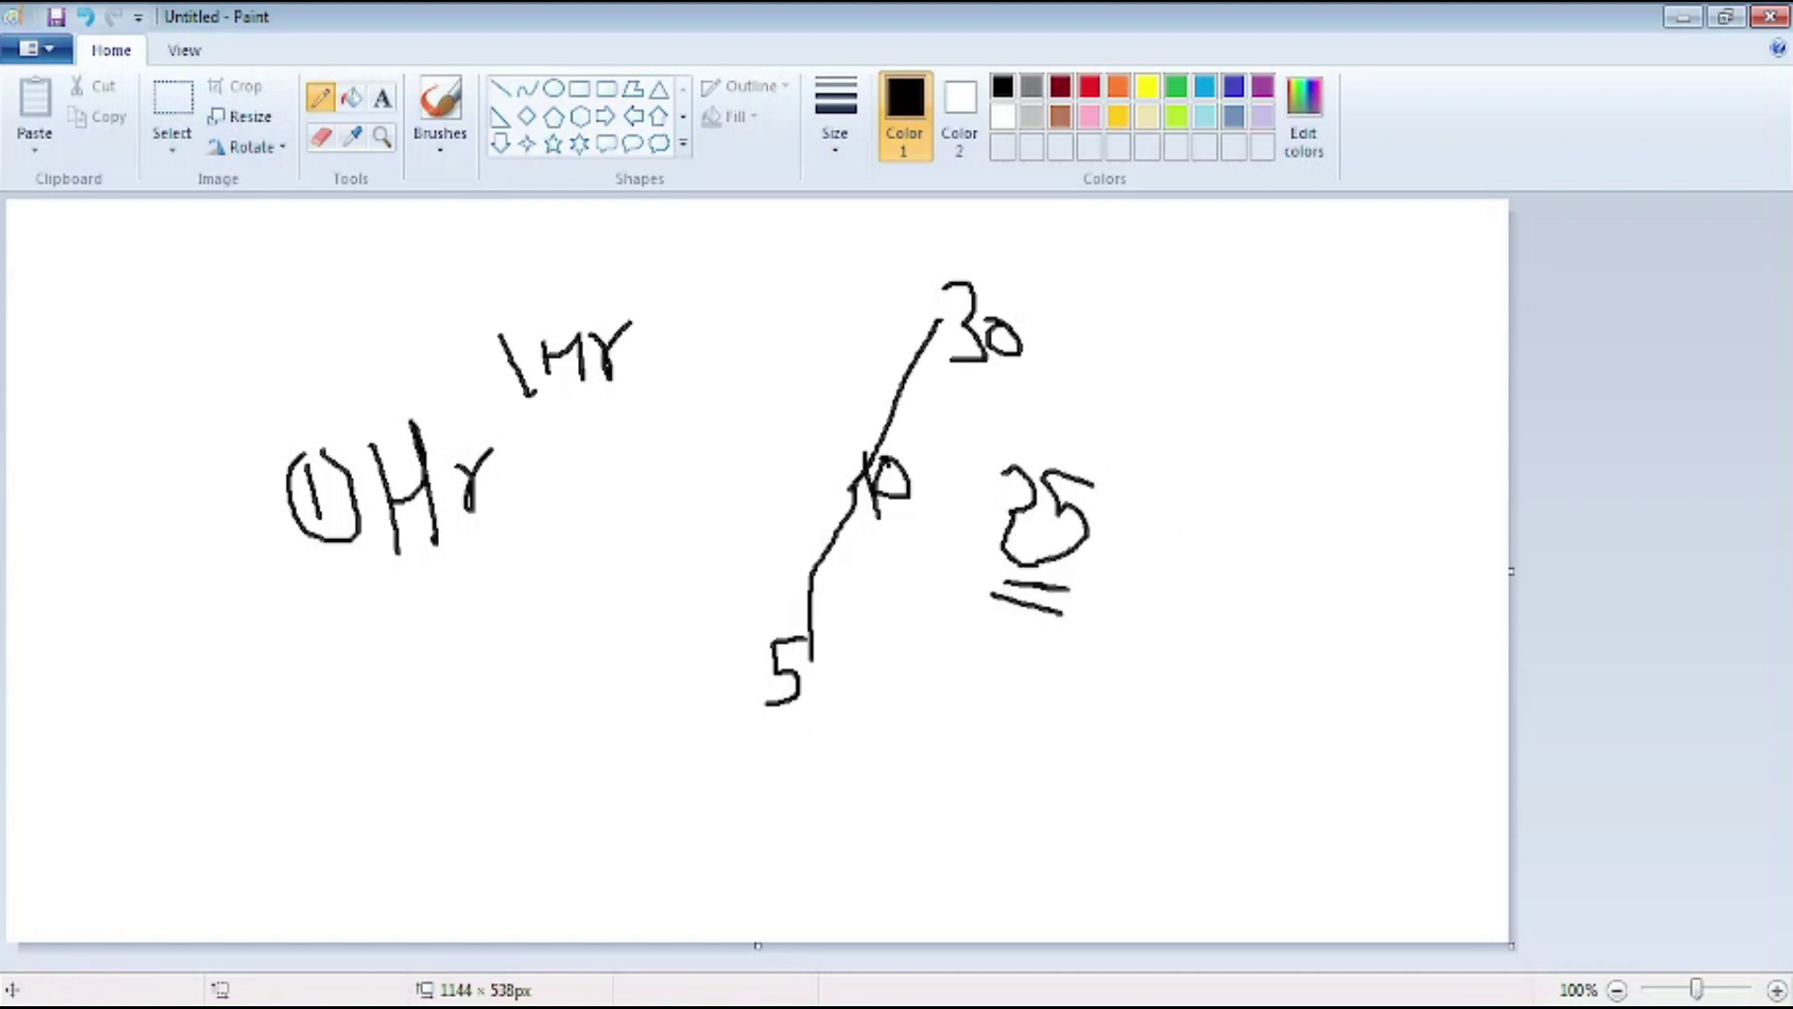
# Switch back to Kite and open the ESCORTS chart from the watchlist in its own tab.
pyautogui.hotkey('alt', 'Tab')
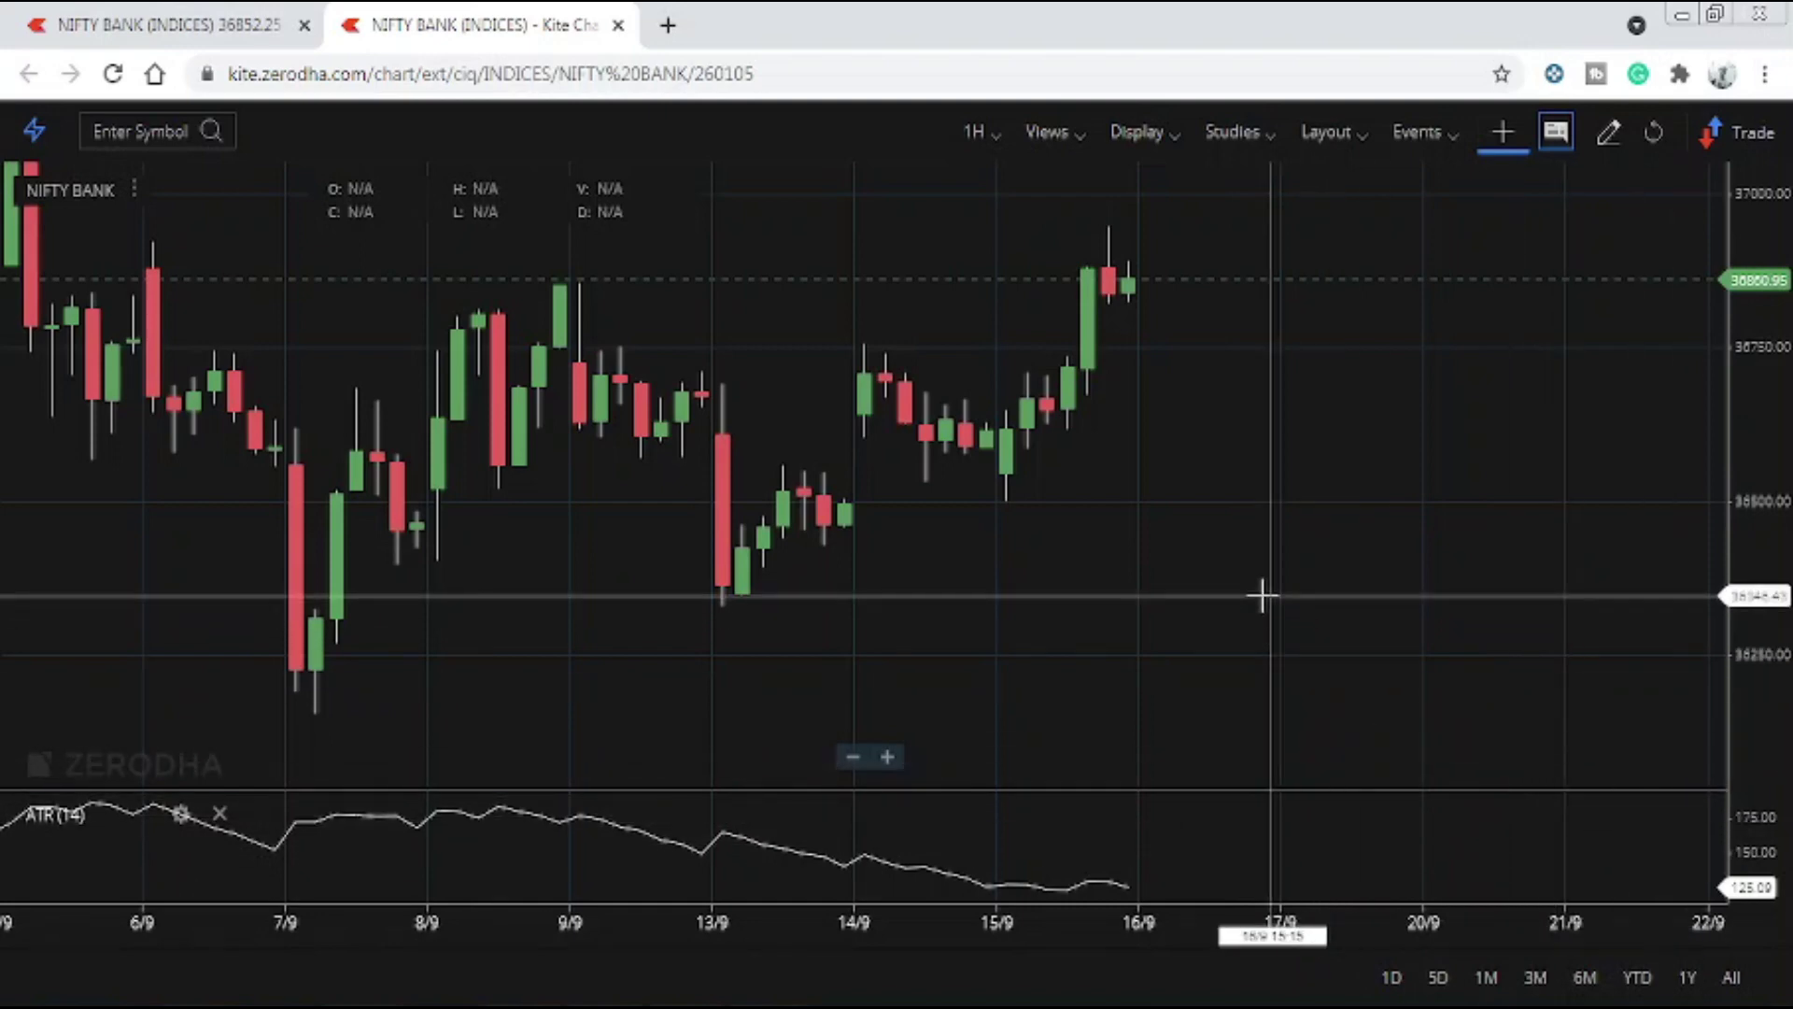
pyautogui.click(111, 24)
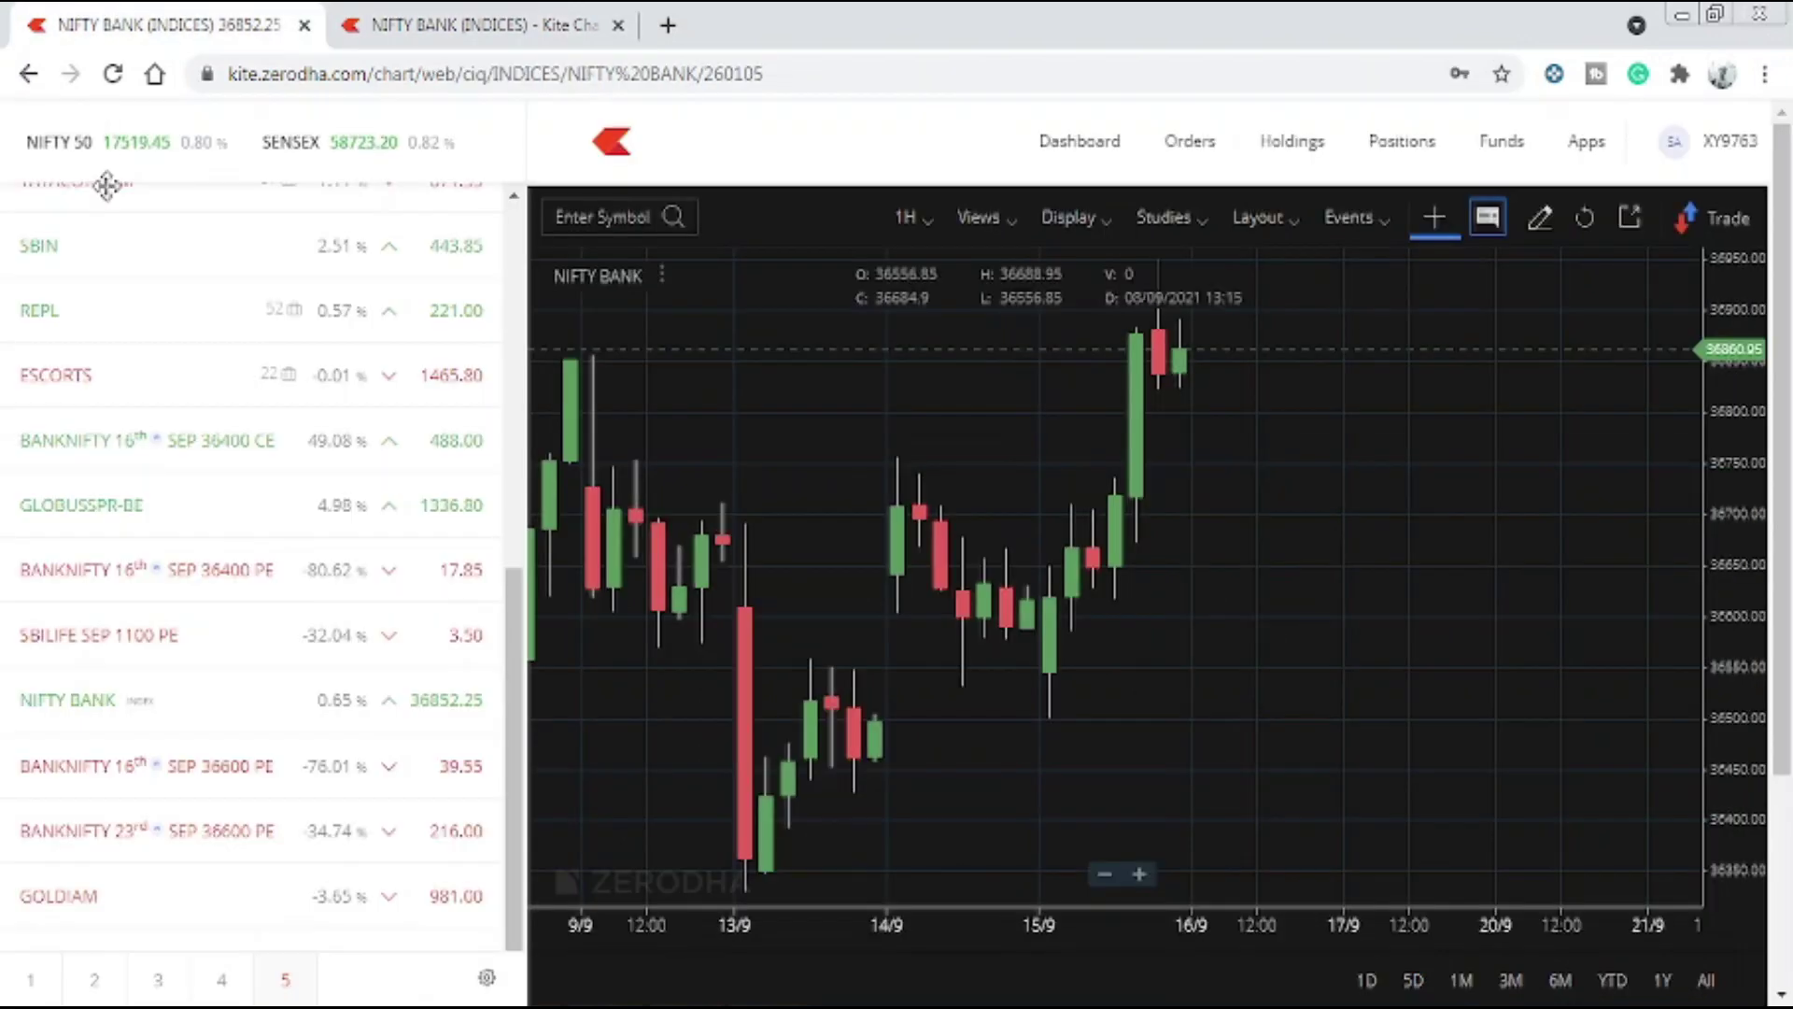
pyautogui.moveTo(301, 258)
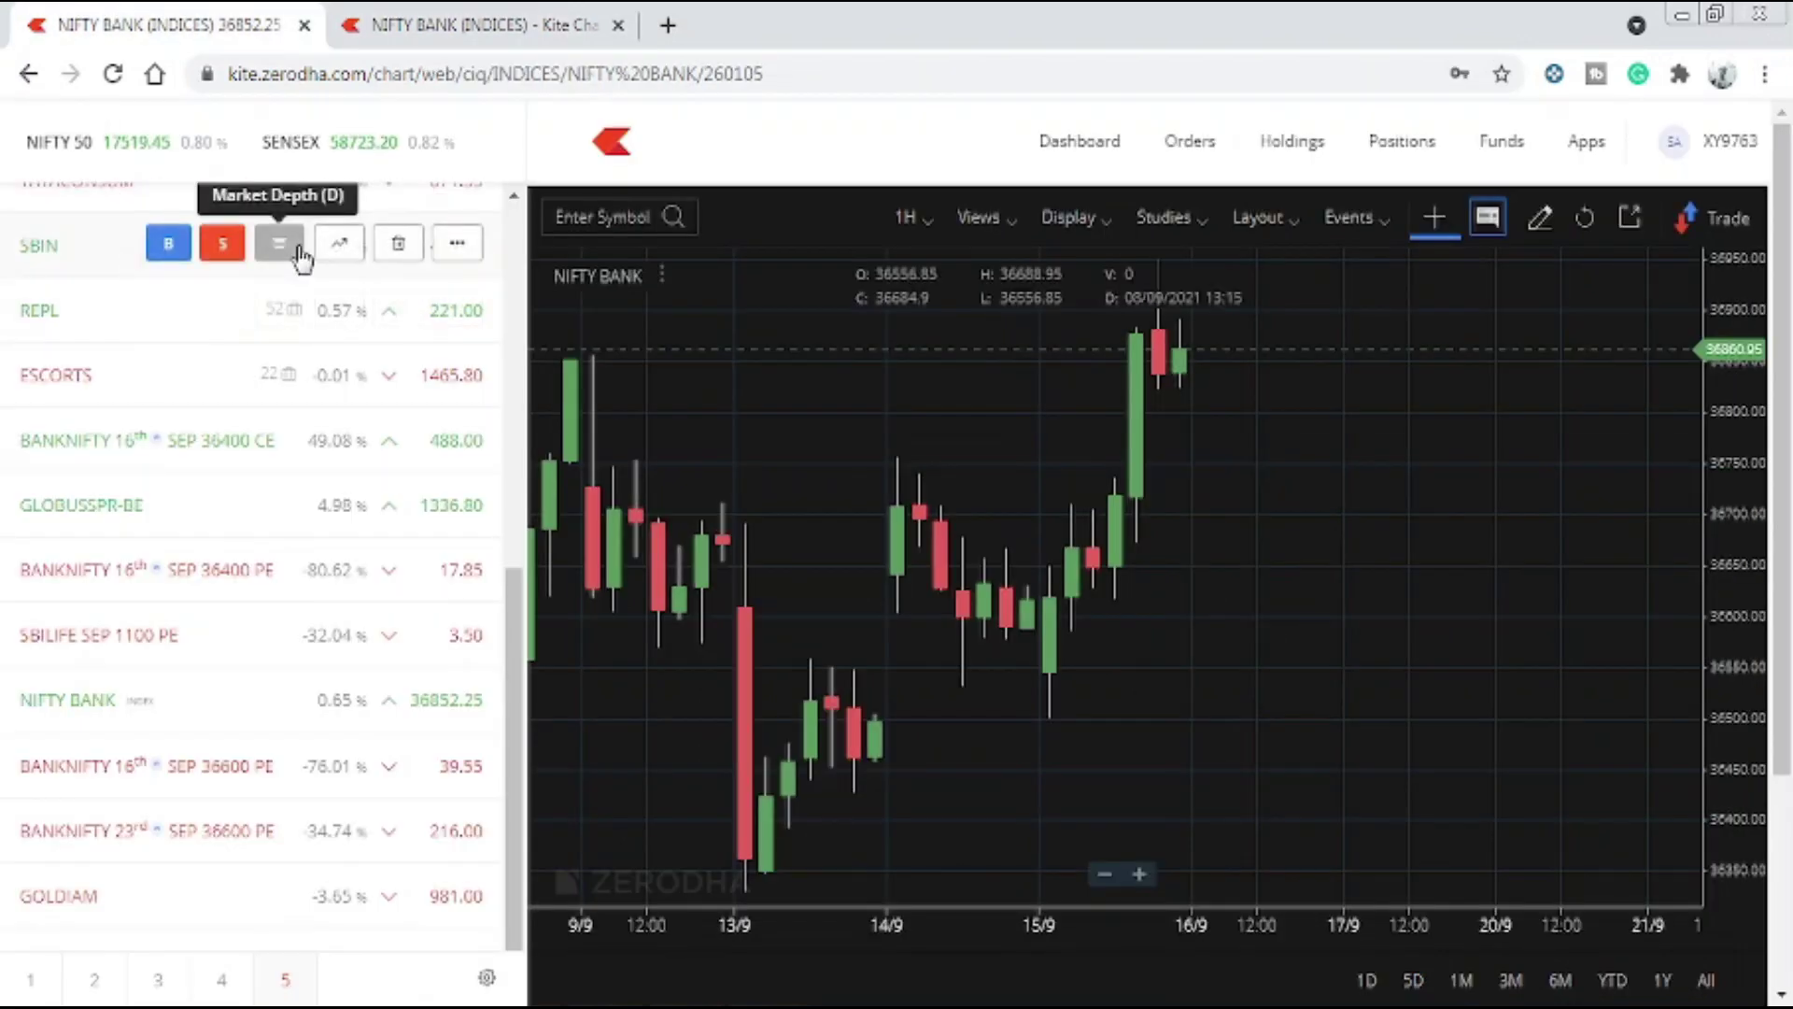
pyautogui.click(339, 373)
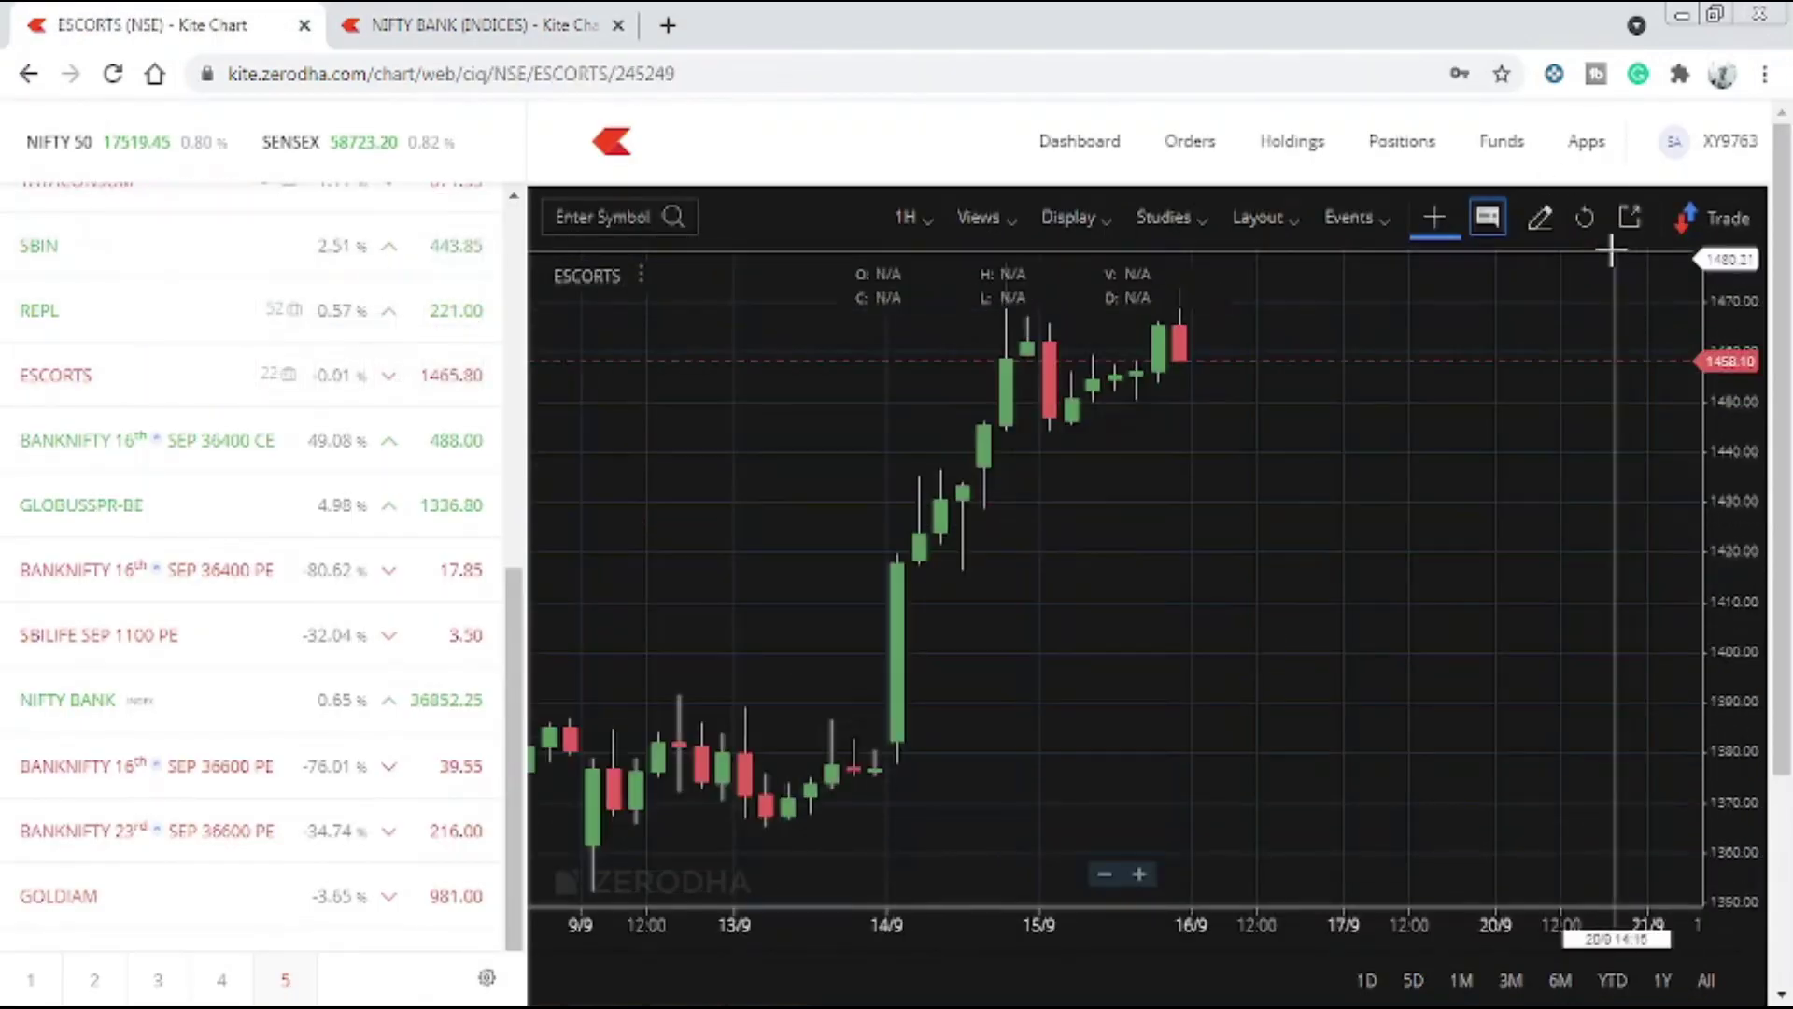
pyautogui.click(1630, 217)
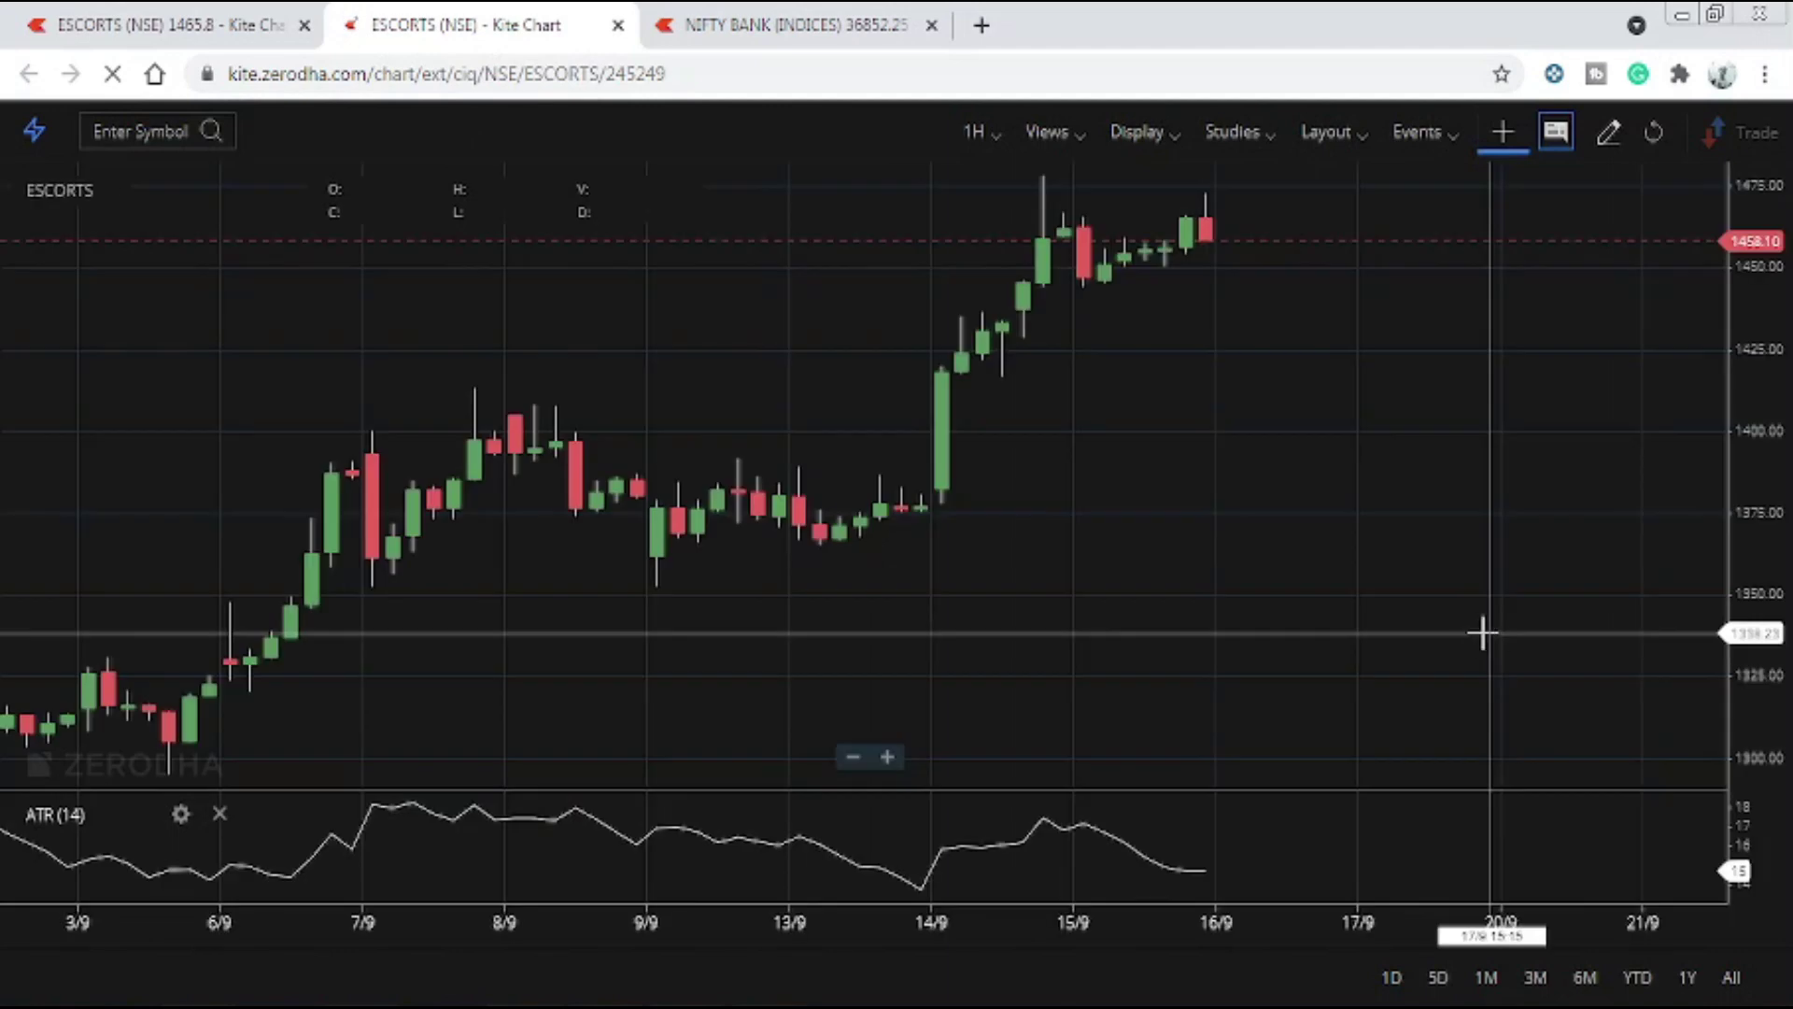
# Set the ESCORTS chart's candle interval to 1 D.
pyautogui.moveTo(1461, 649); pyautogui.dragTo(1236, 681)
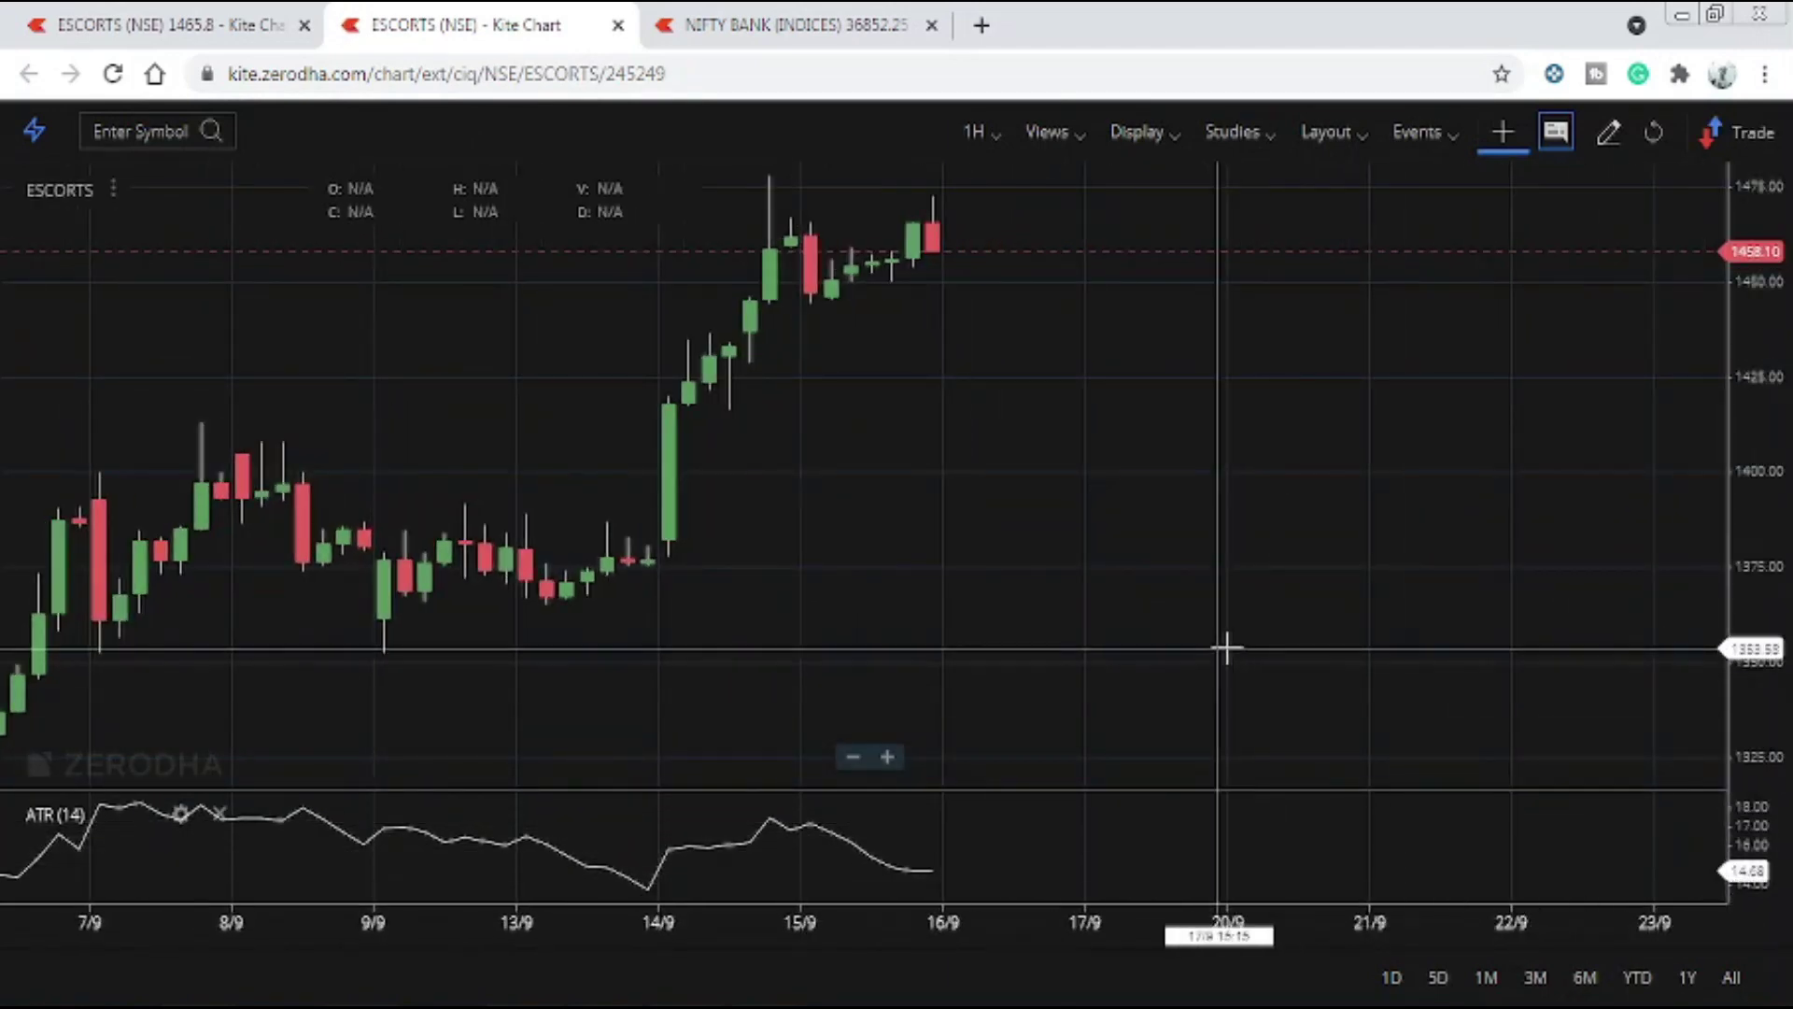
pyautogui.click(973, 132)
pyautogui.click(989, 666)
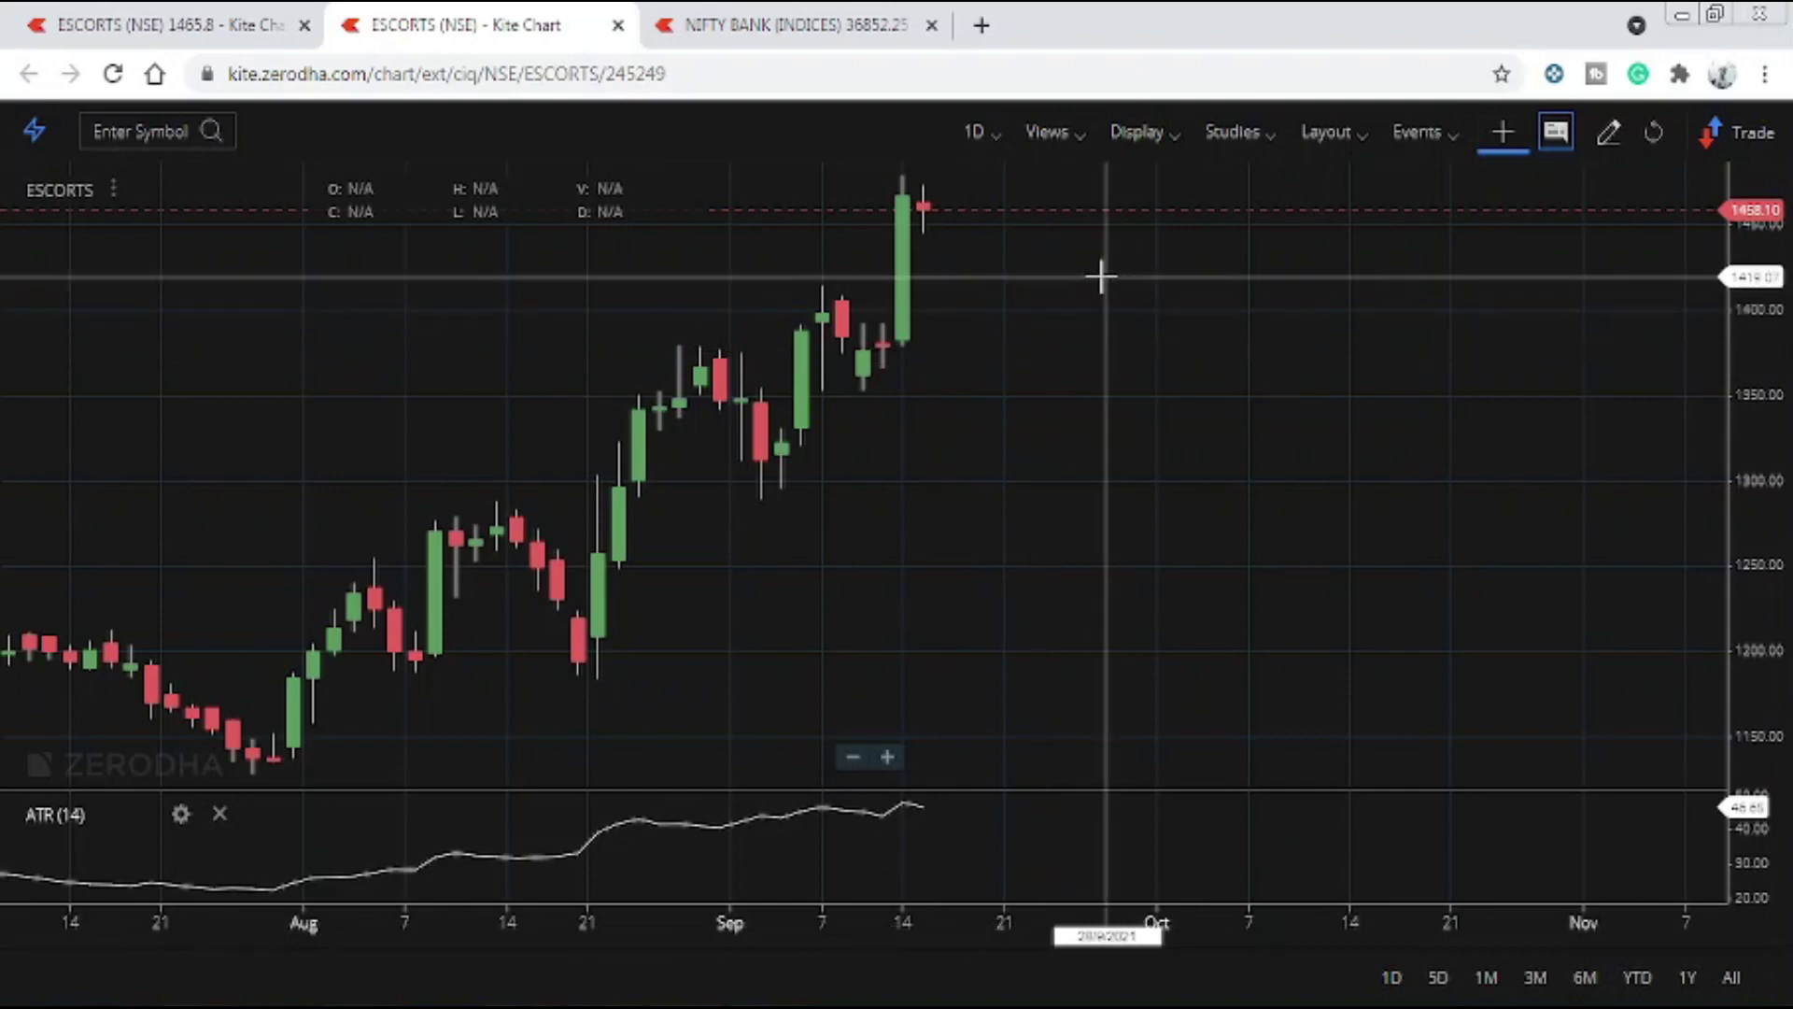
# Bring up the NIFTY BANK chart and set its candle interval to 1 D.
pyautogui.click(890, 11)
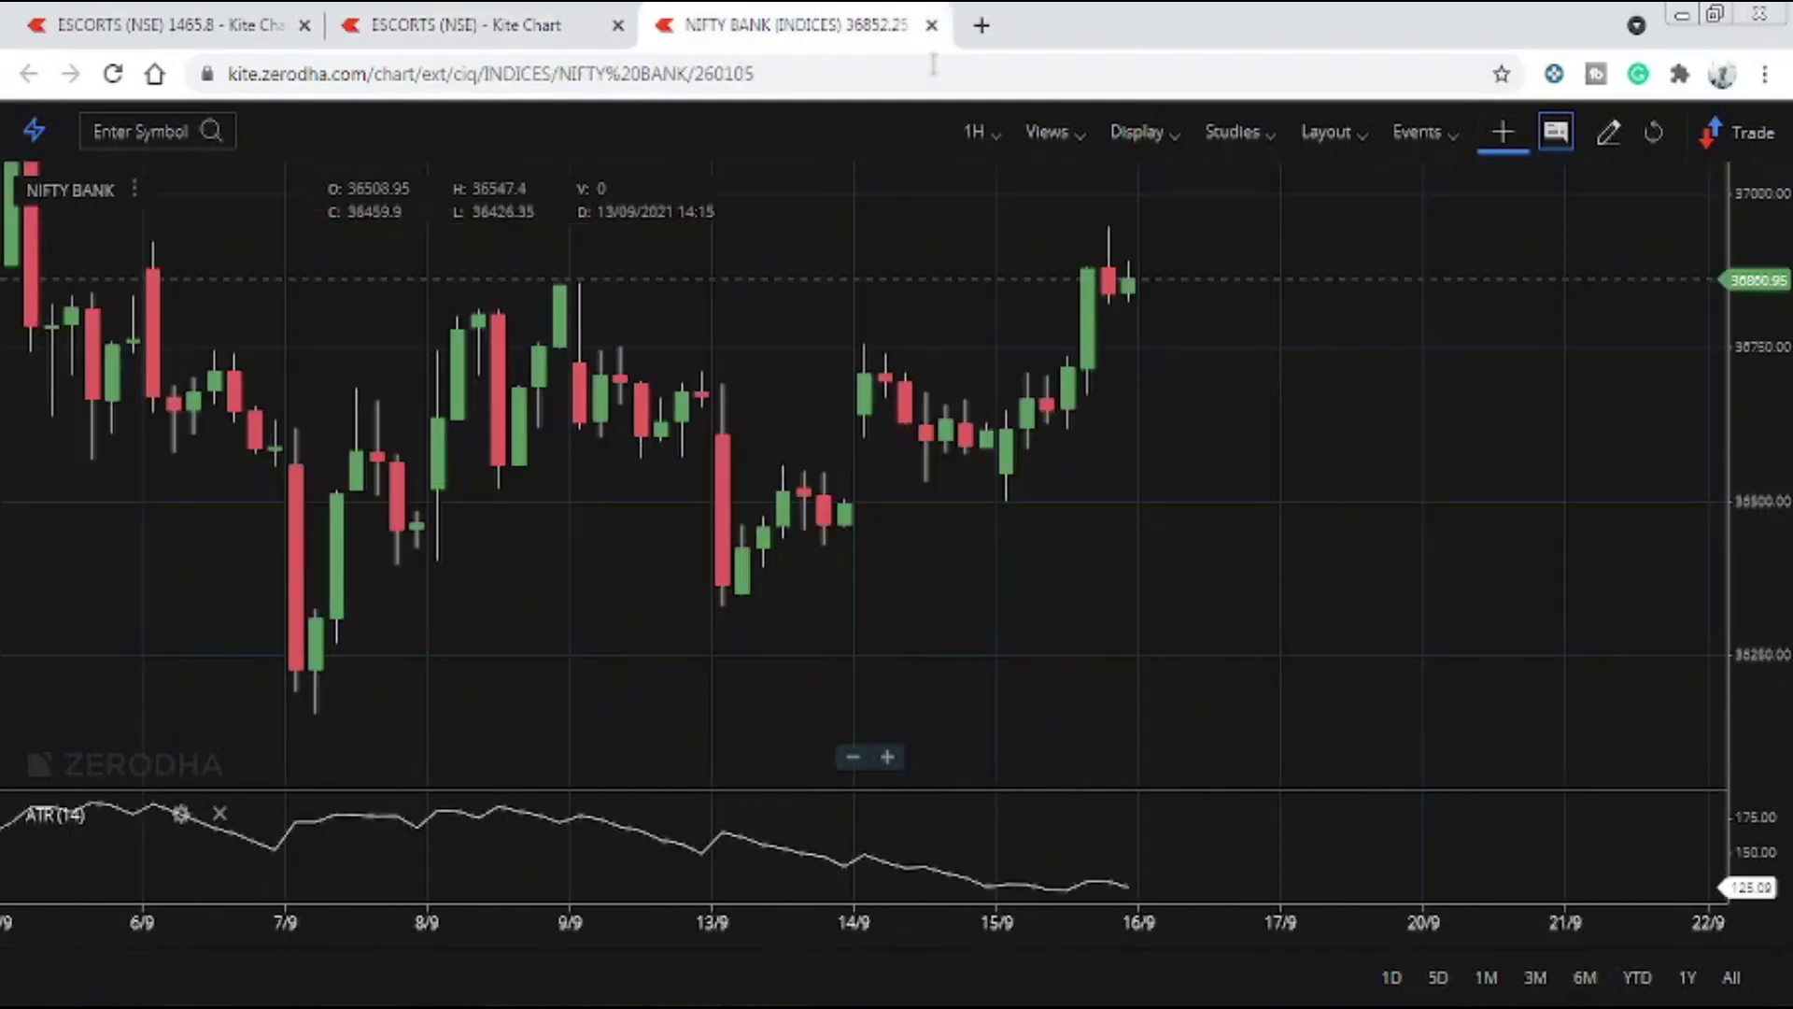
pyautogui.click(996, 138)
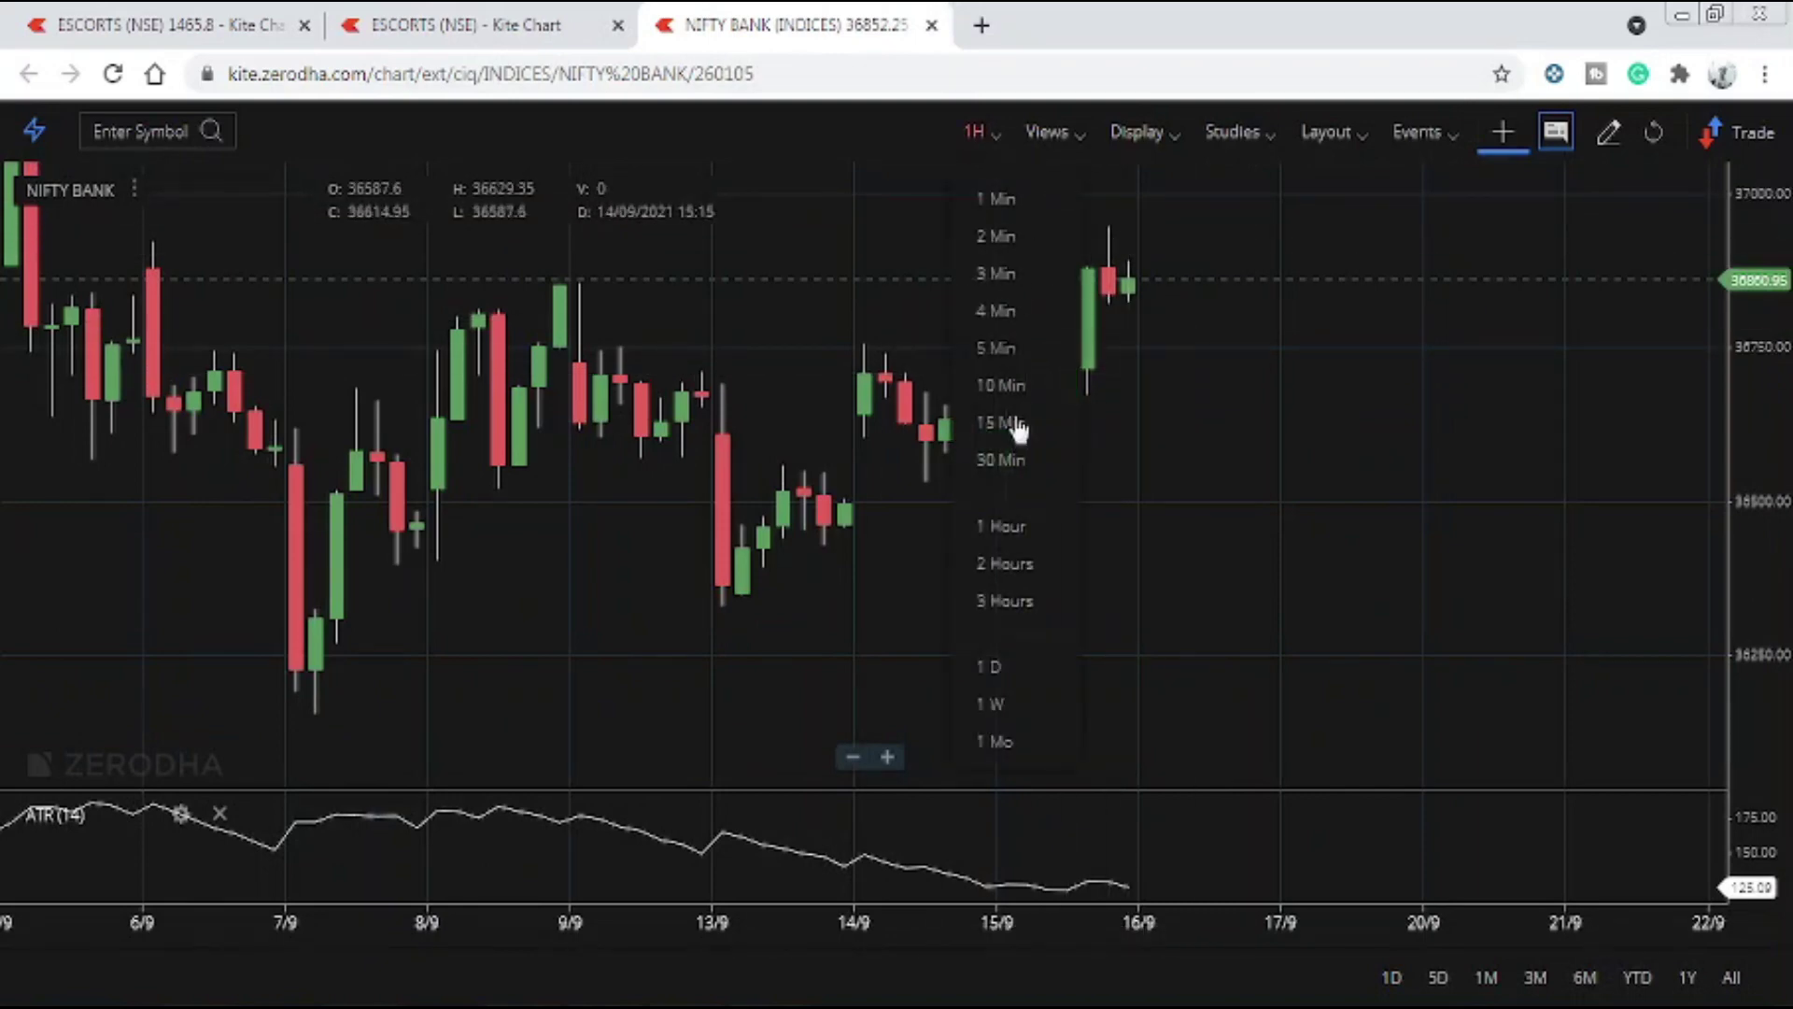
pyautogui.click(990, 665)
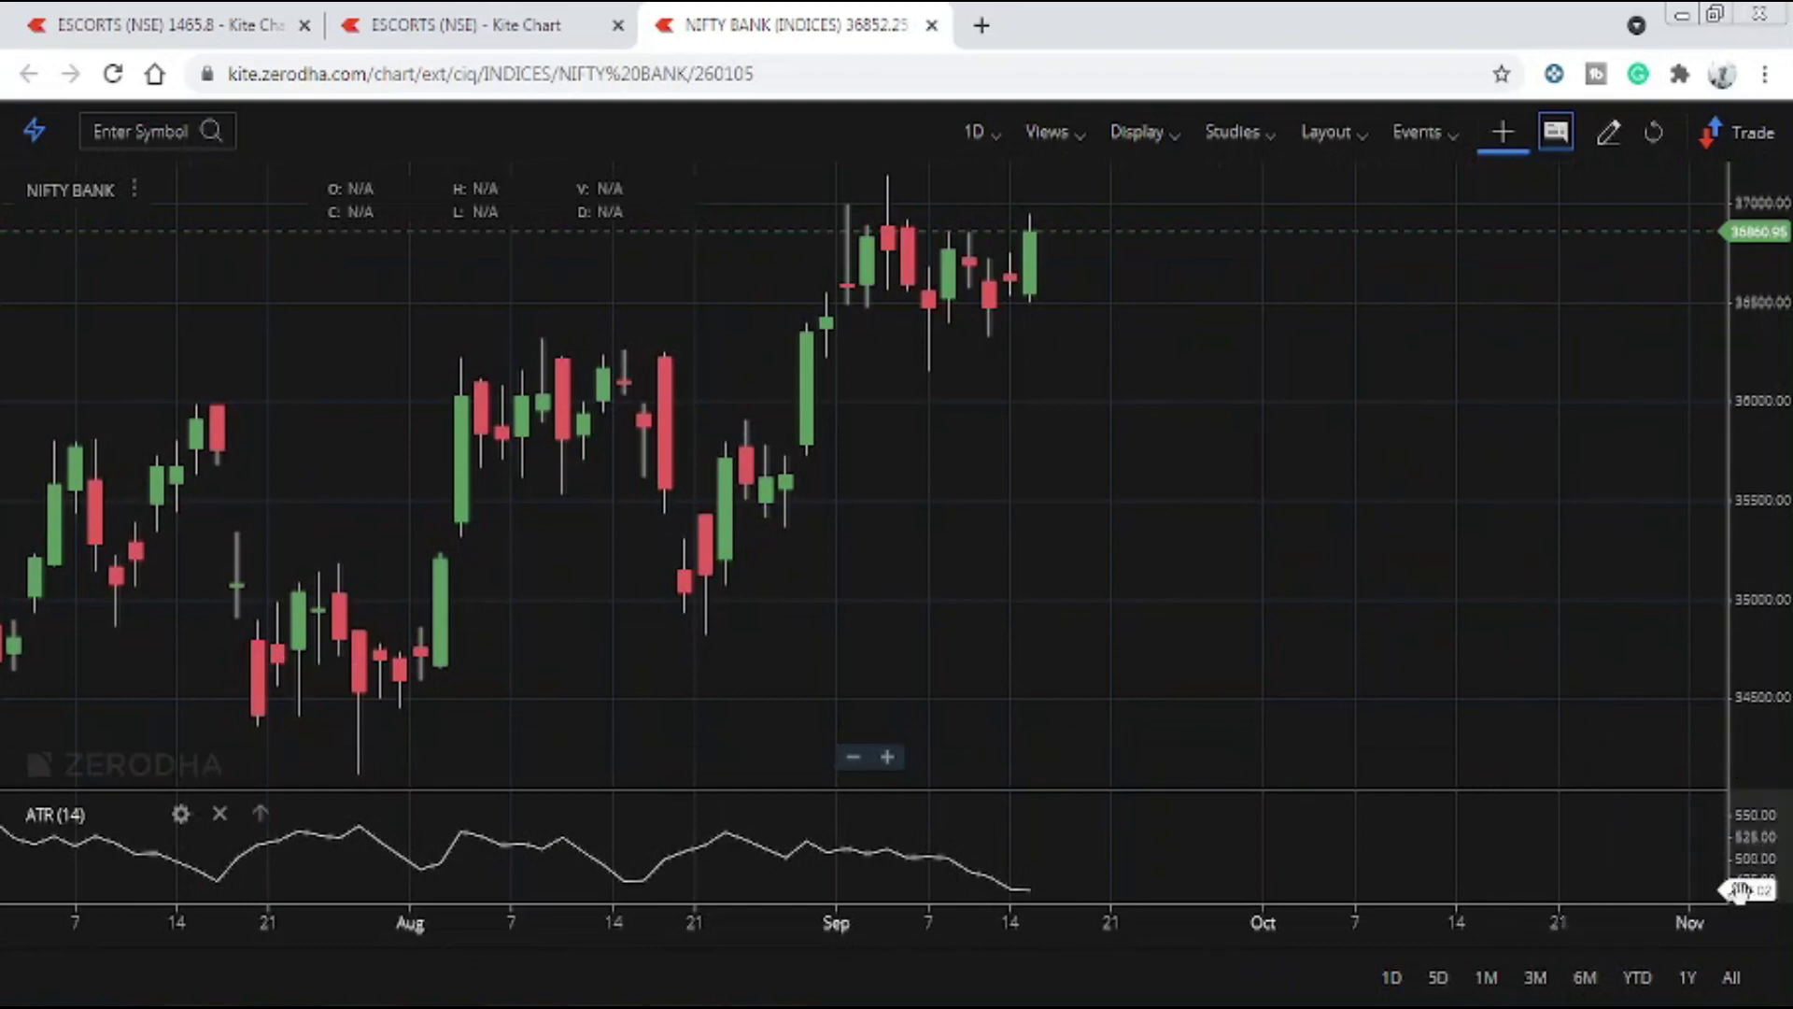
pyautogui.moveTo(1156, 432); pyautogui.dragTo(1196, 560)
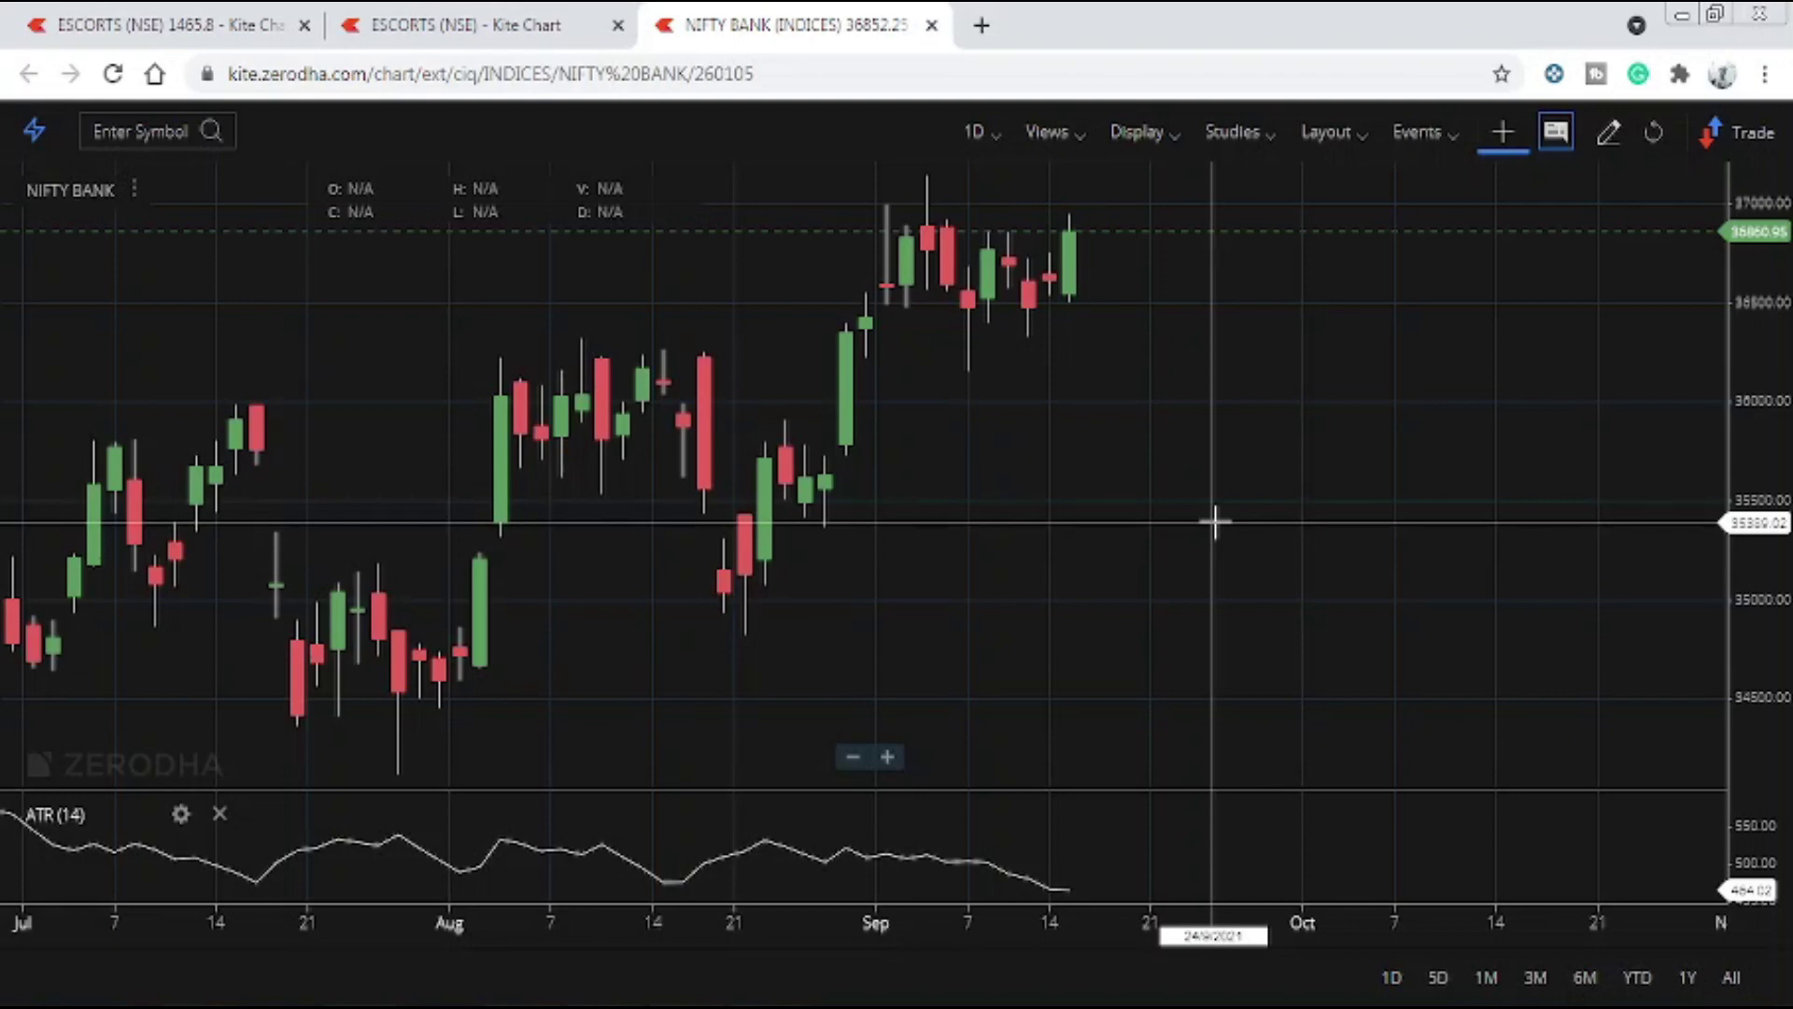
# Set the NIFTY BANK chart's candle interval back to 1 Hour.
pyautogui.click(976, 130)
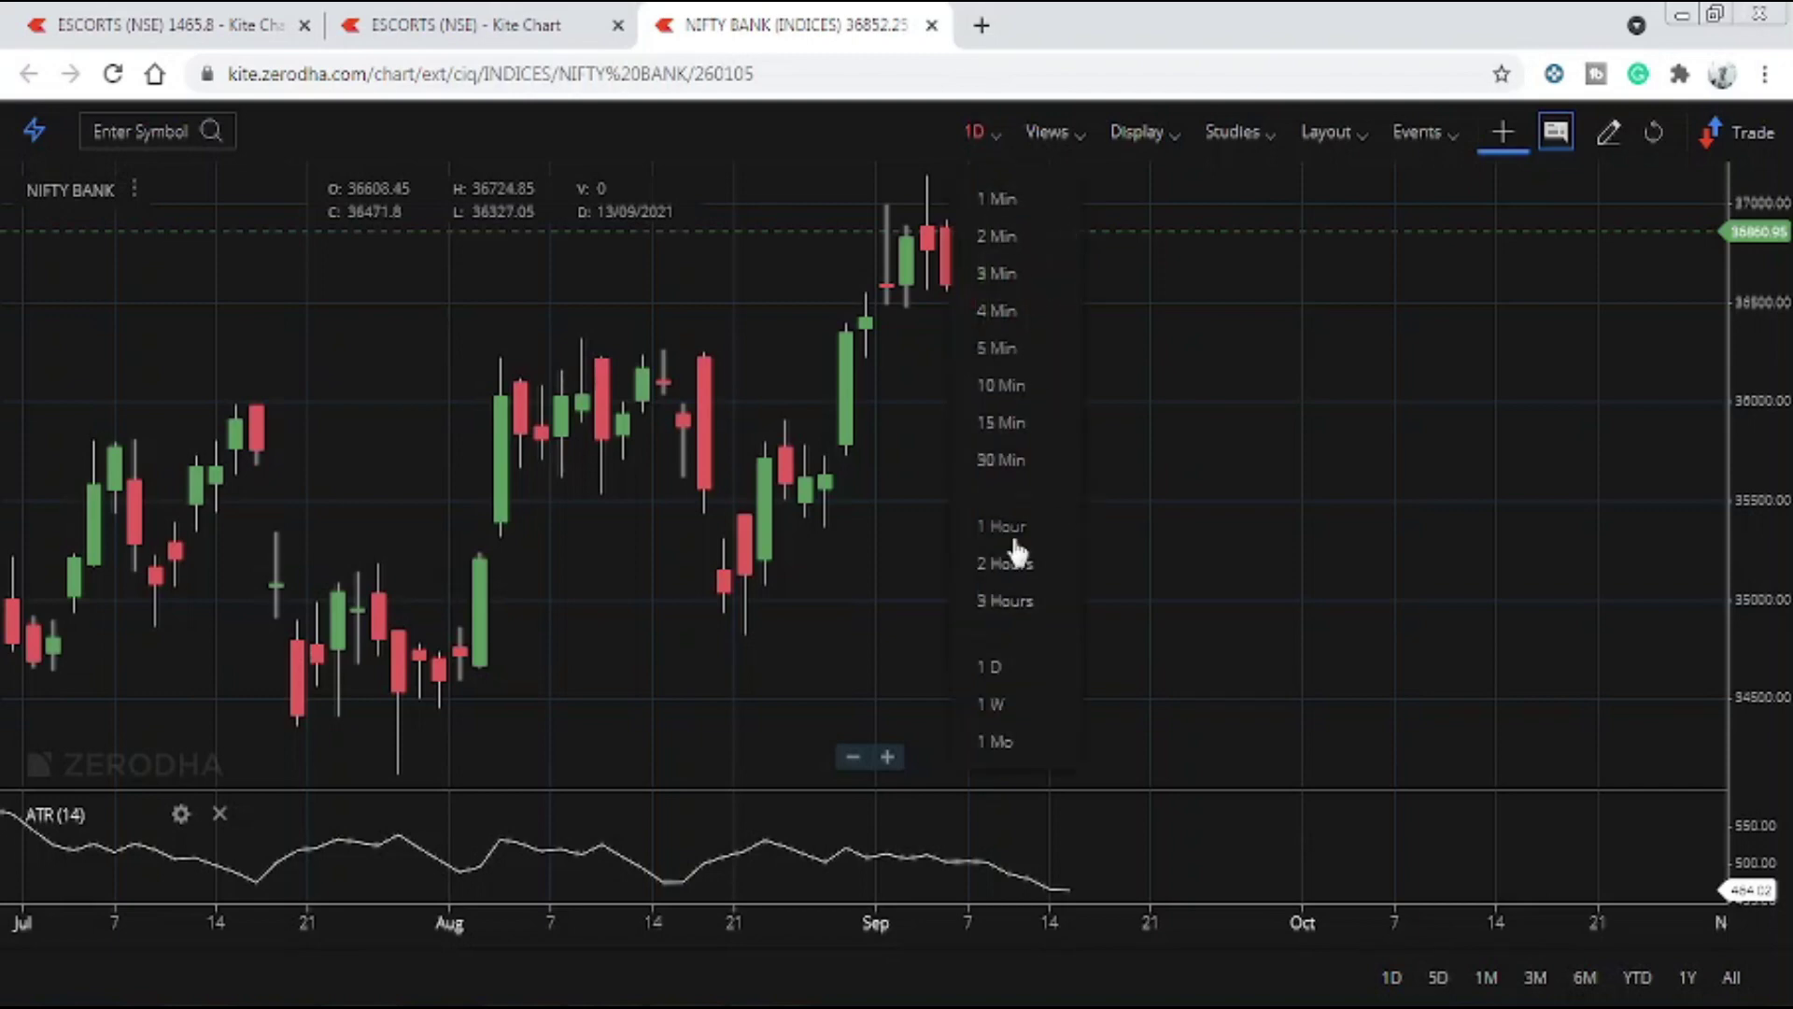
pyautogui.click(1044, 515)
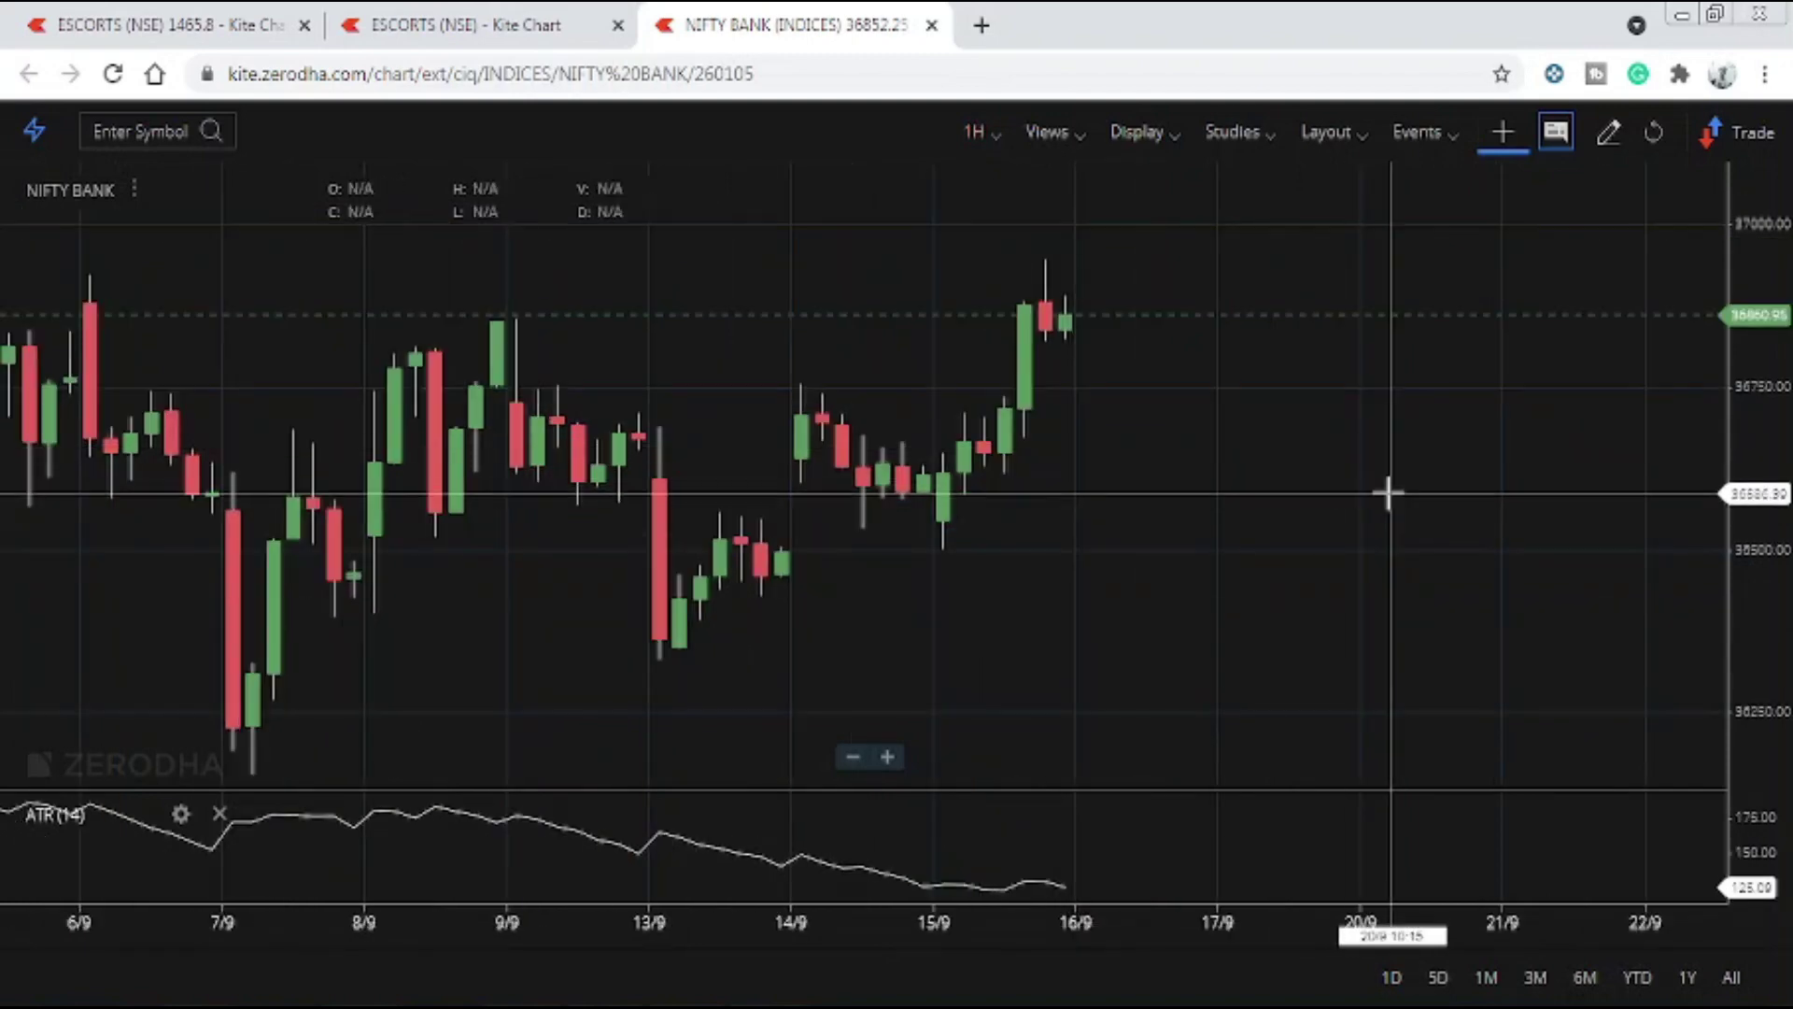
pyautogui.moveTo(1092, 480); pyautogui.dragTo(1089, 620)
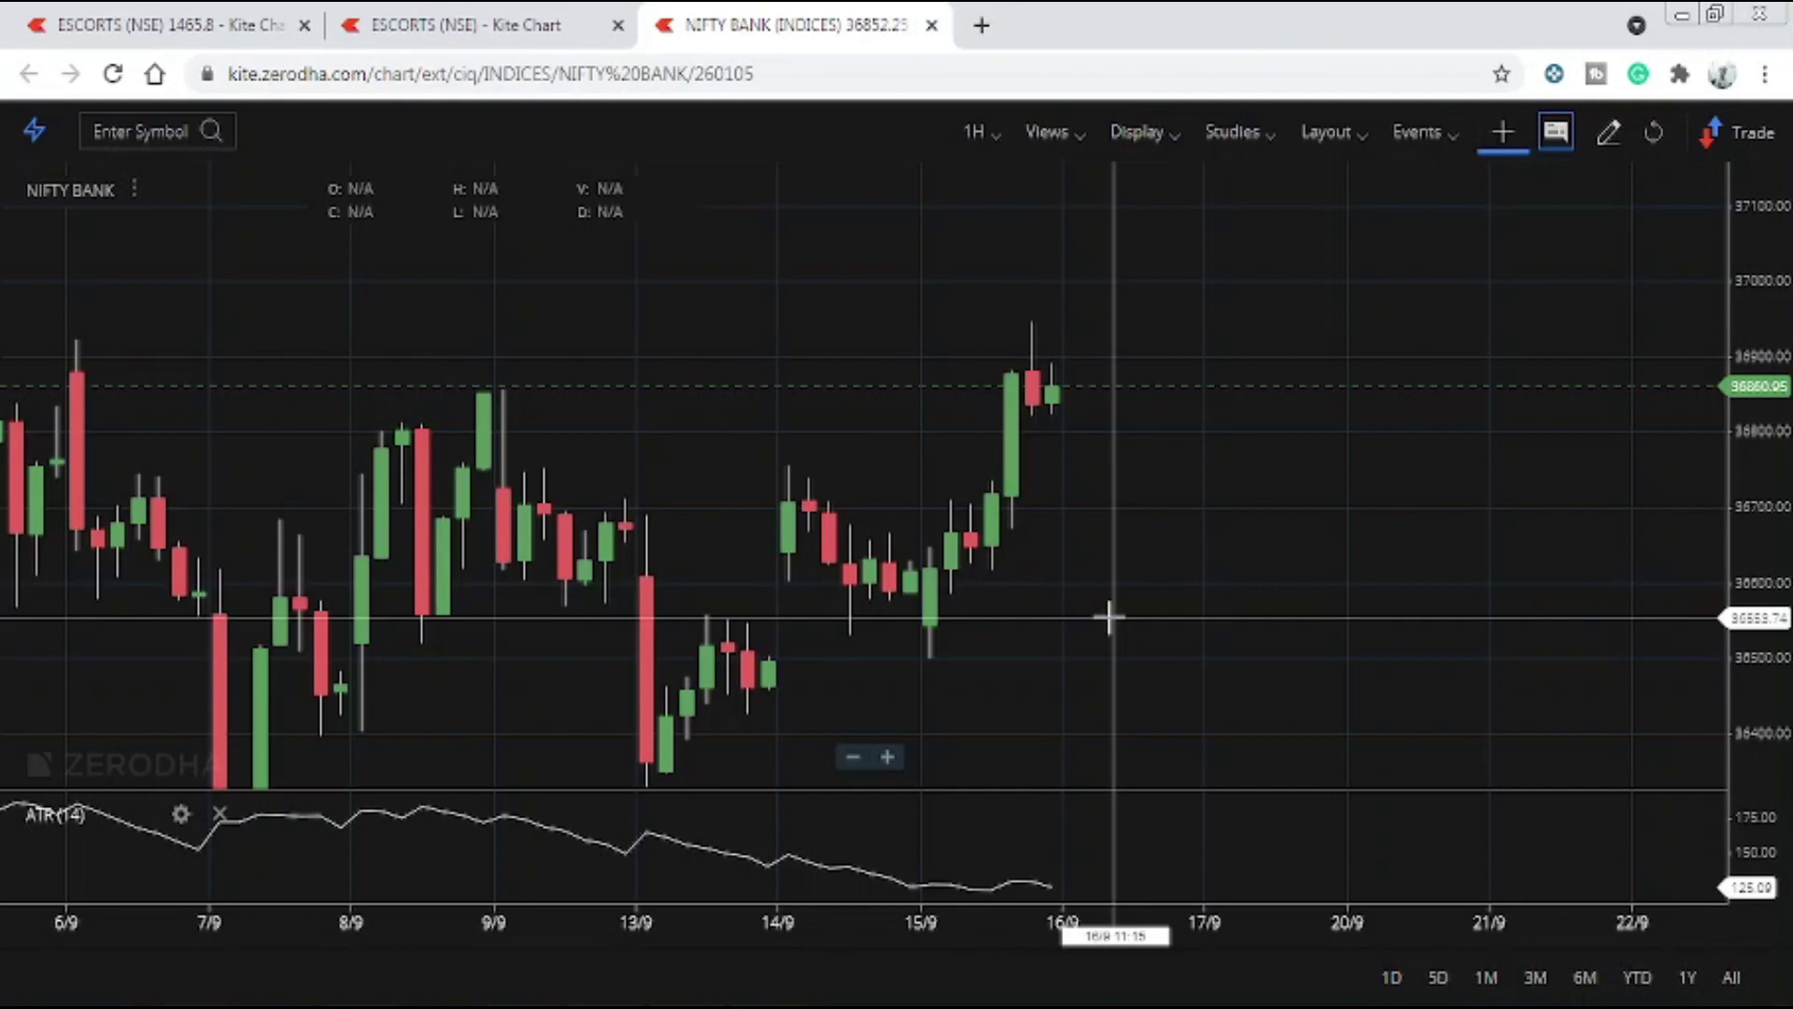
# Switch to the Excel workbook and compare the row 16 totals of traders A and B.
pyautogui.hotkey('alt', 'Tab')
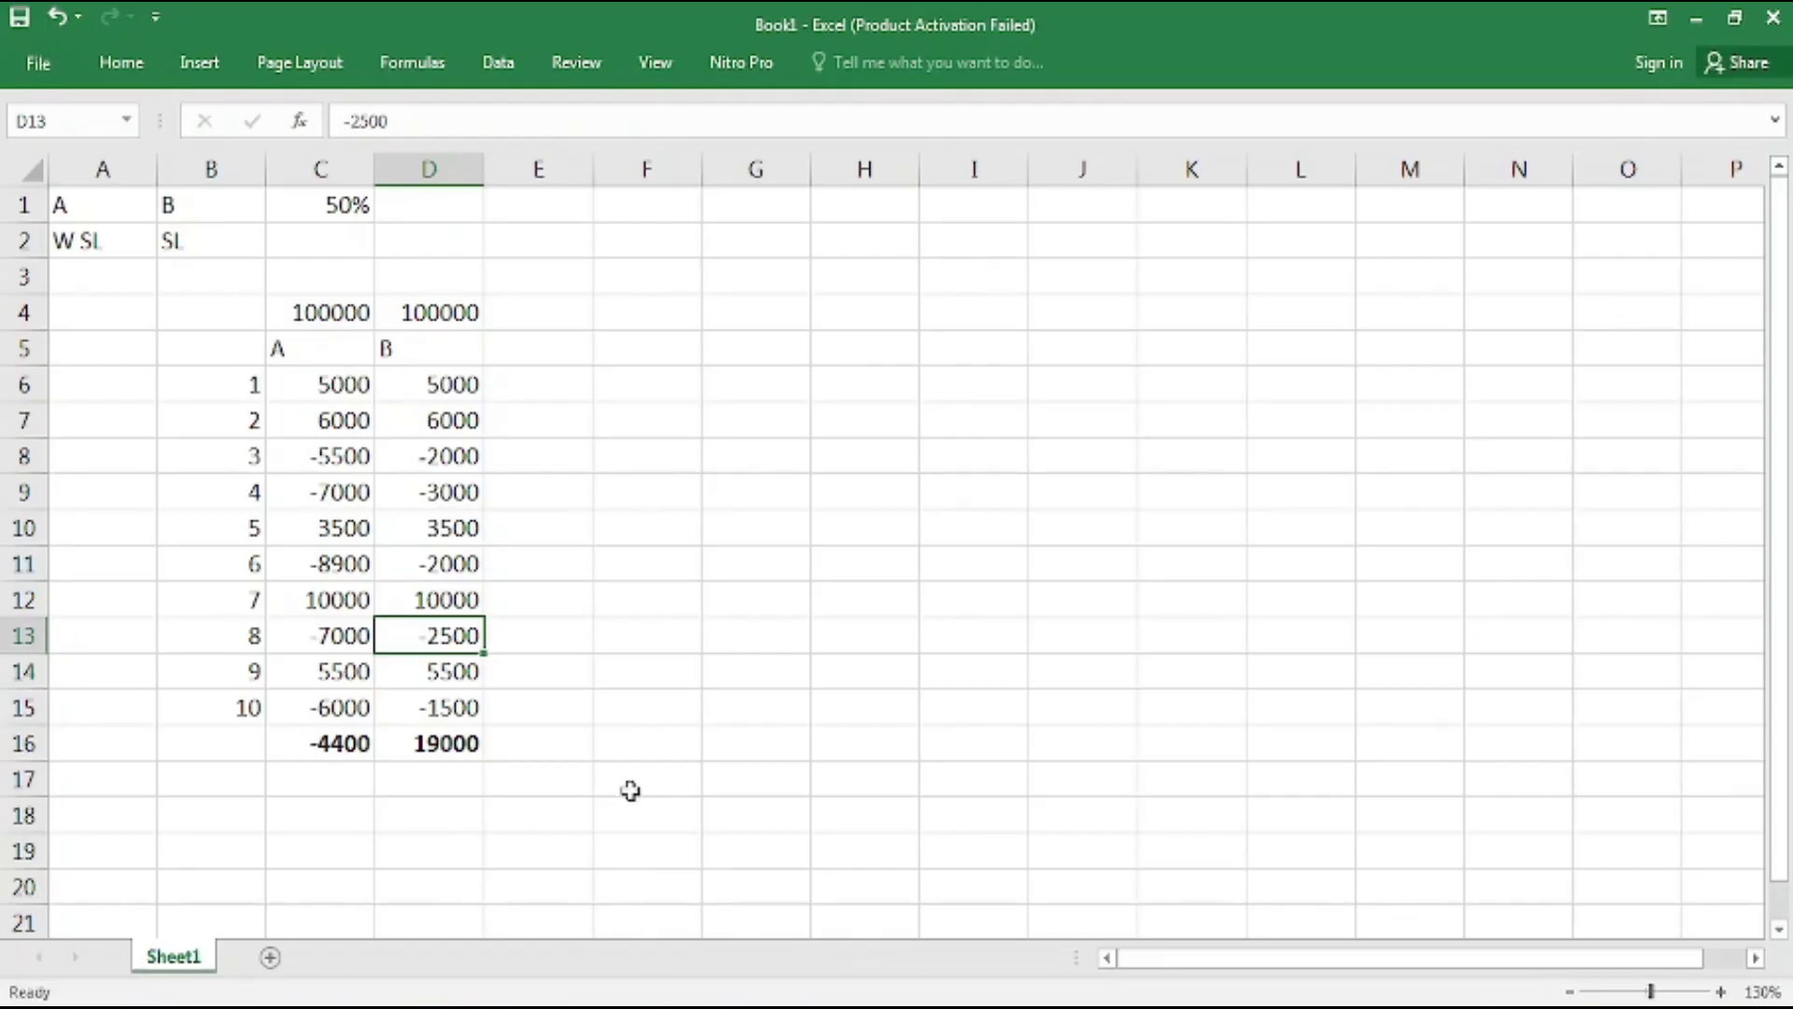
pyautogui.click(336, 747)
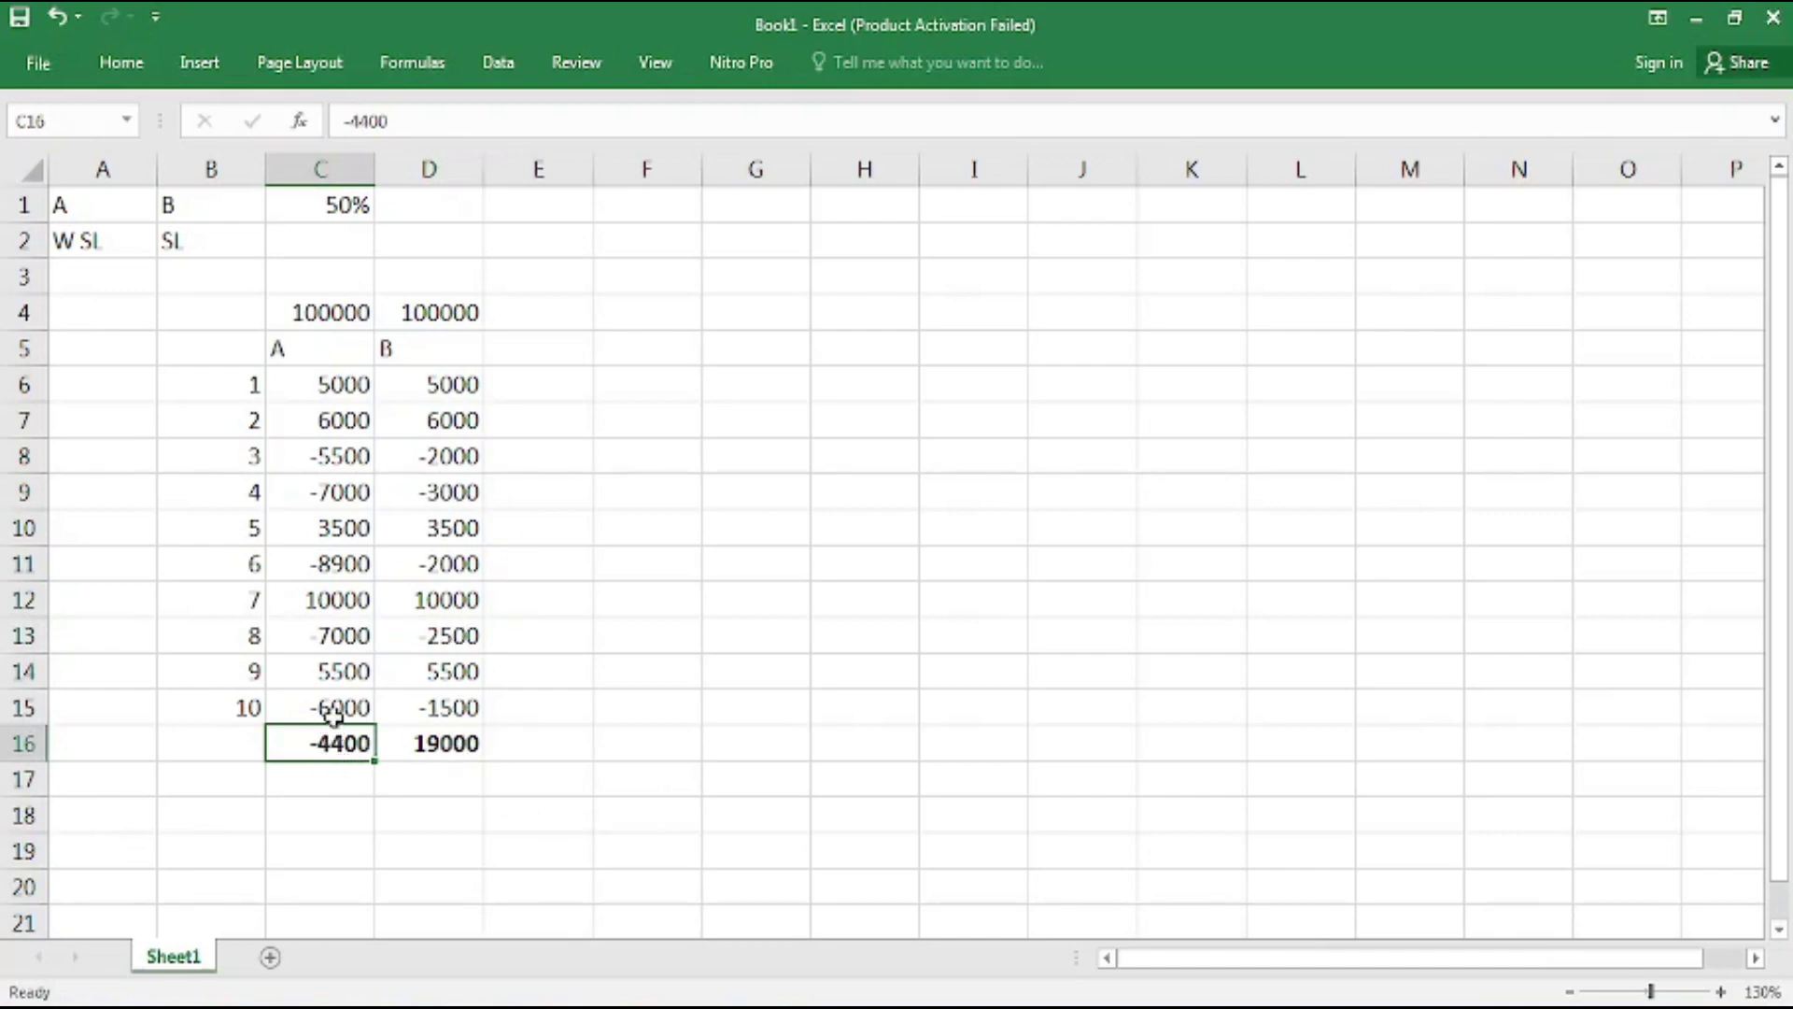
pyautogui.click(430, 743)
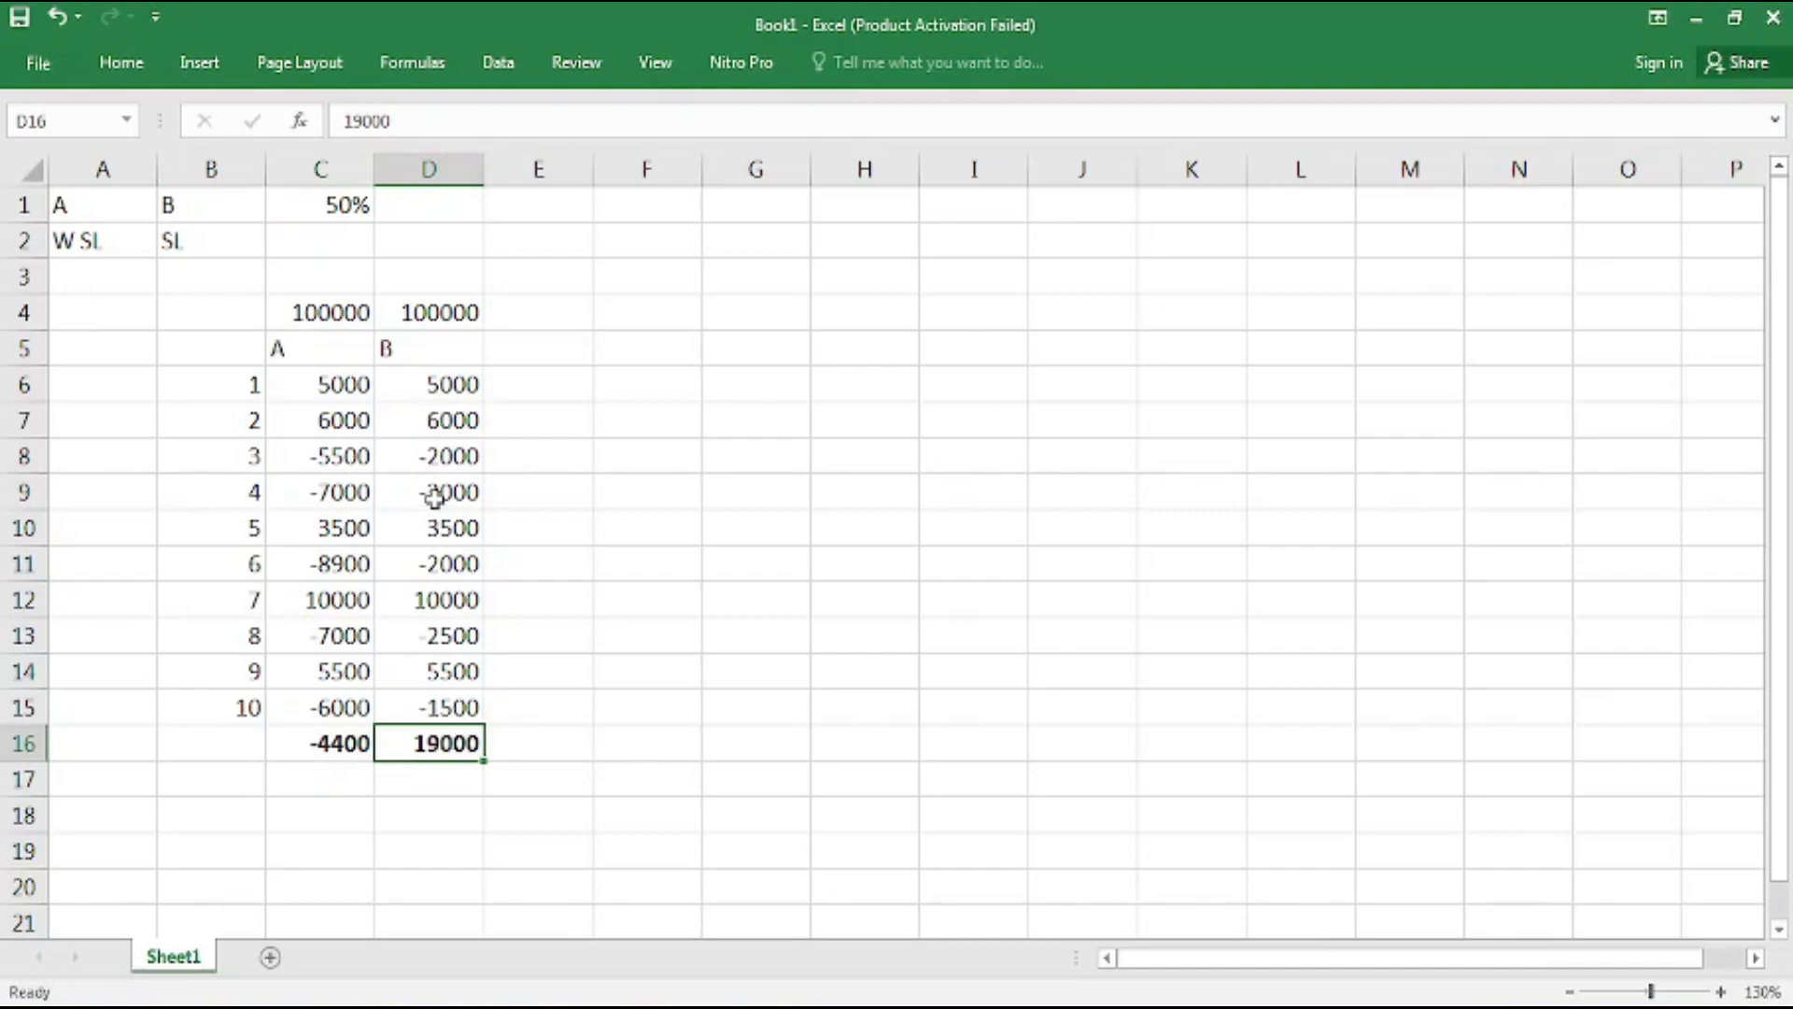
pyautogui.click(452, 340)
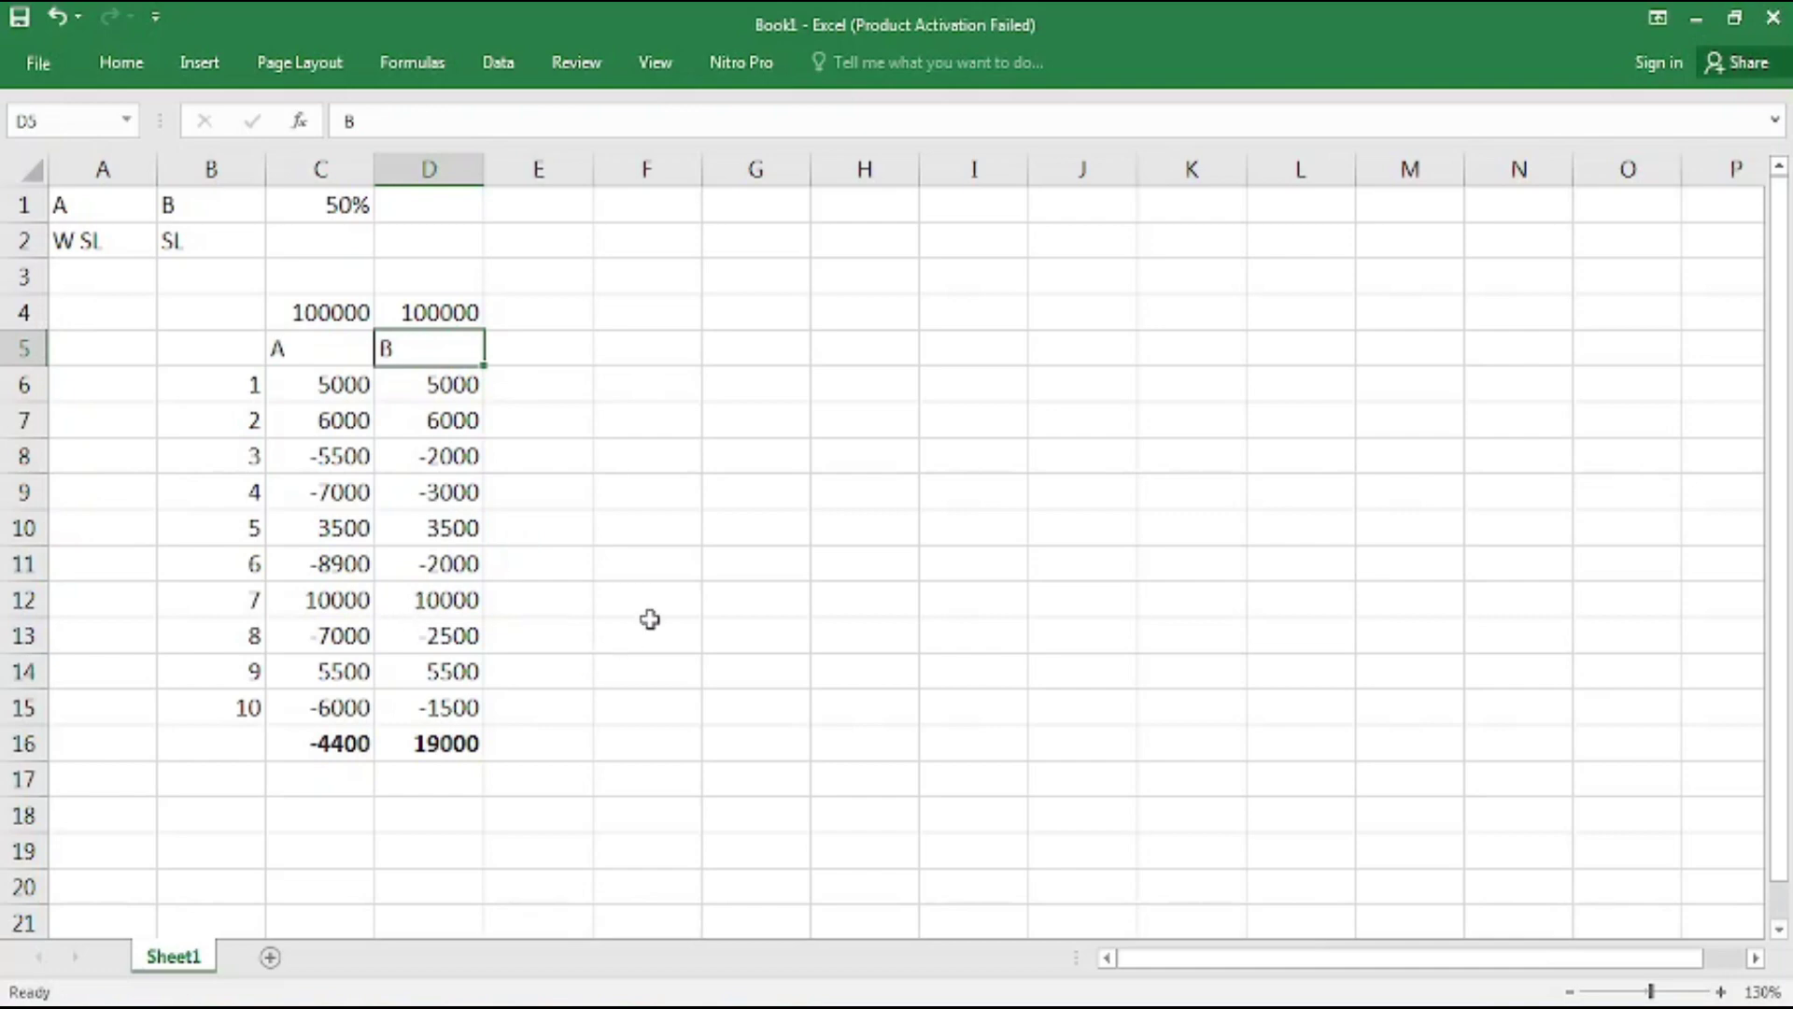
pyautogui.click(445, 748)
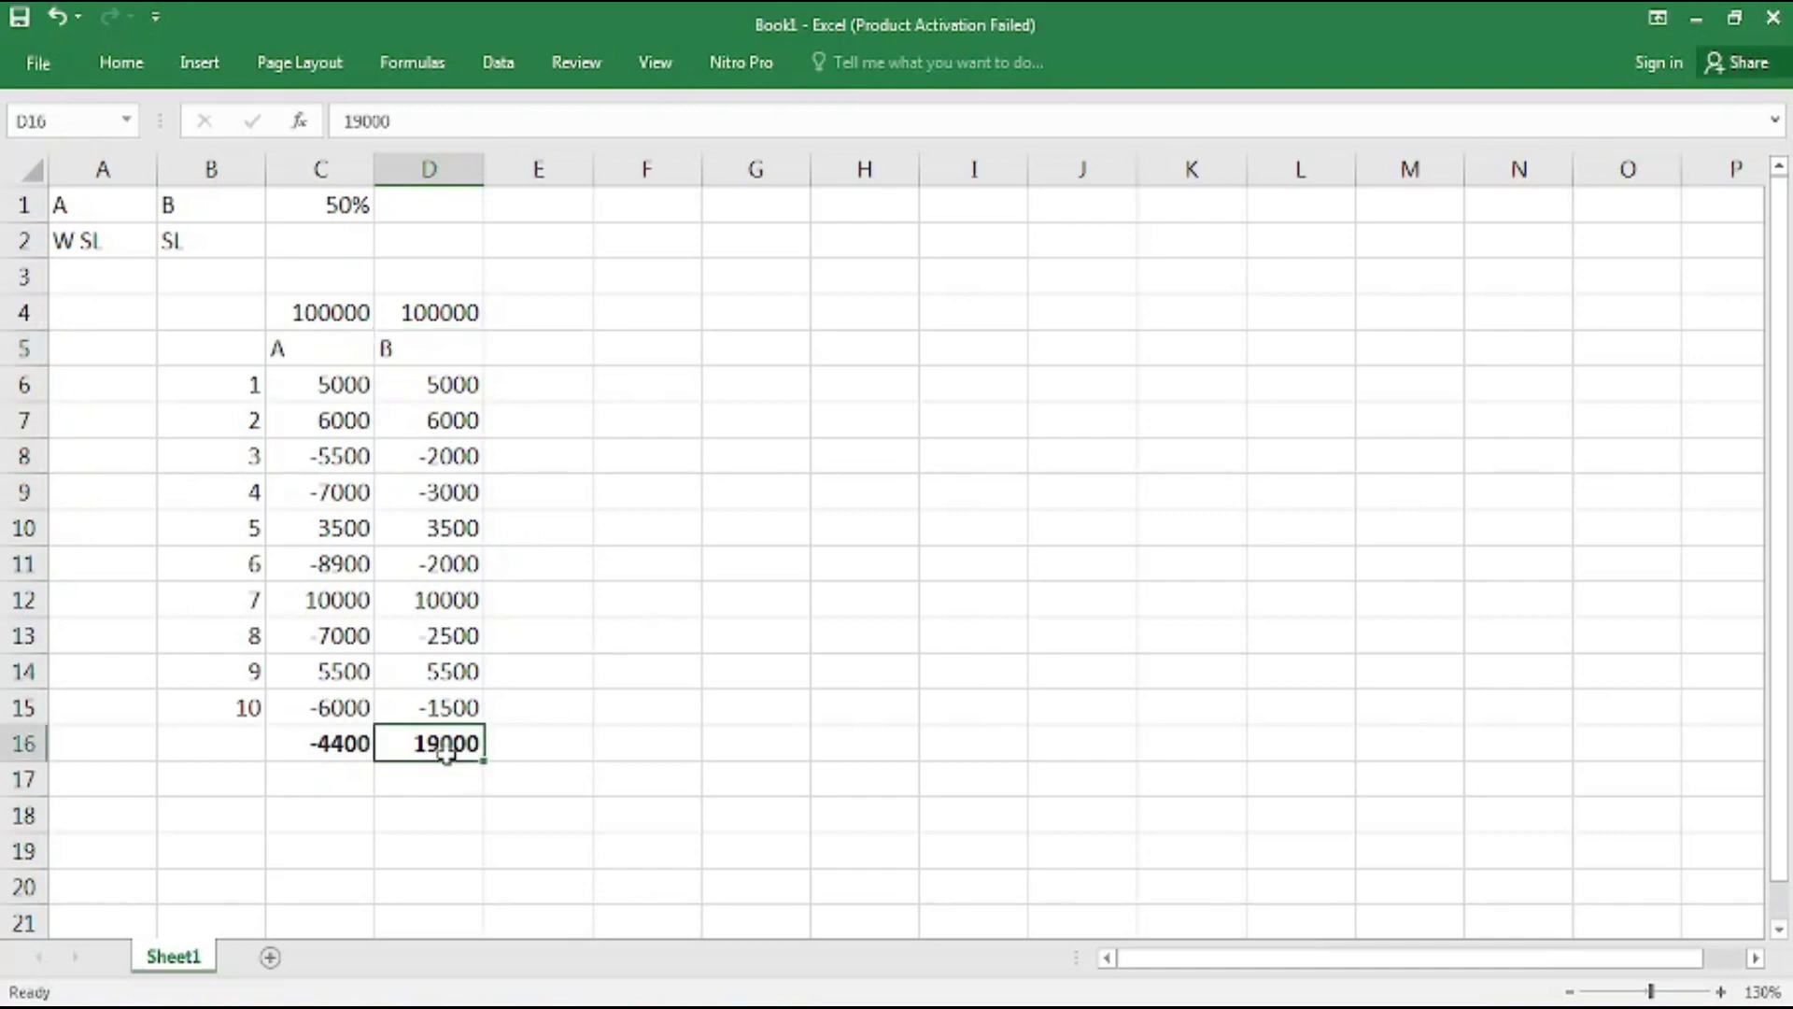